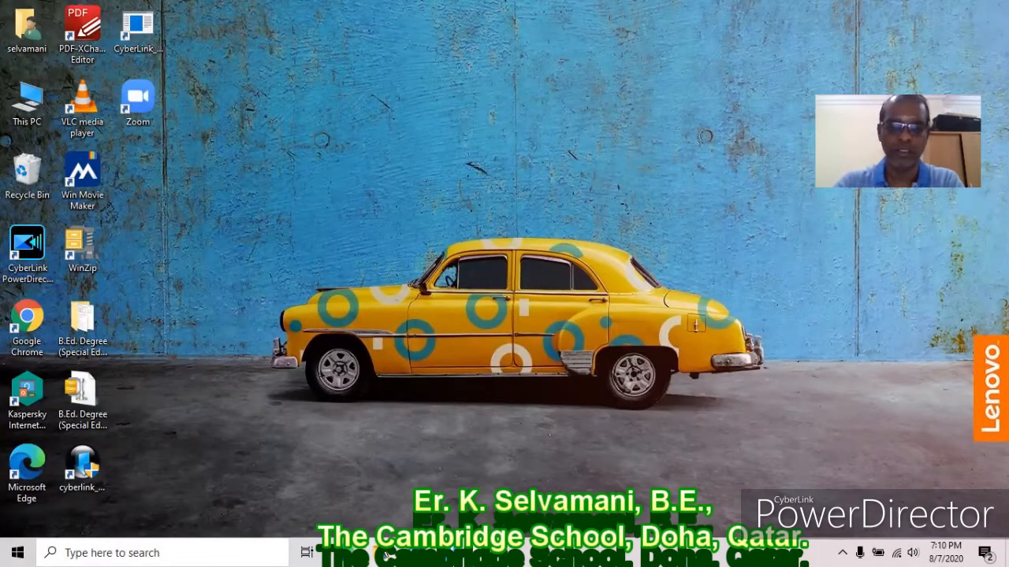
# Open the Video_Lesson_Excel folder on drive F: in a maximized File Explorer window.
pyautogui.click(382, 553)
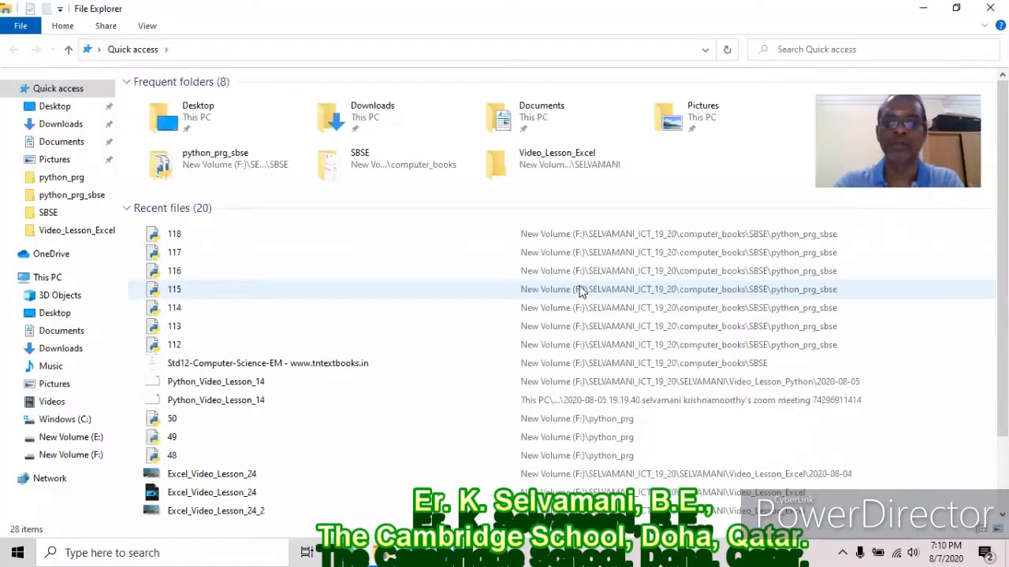
pyautogui.click(83, 457)
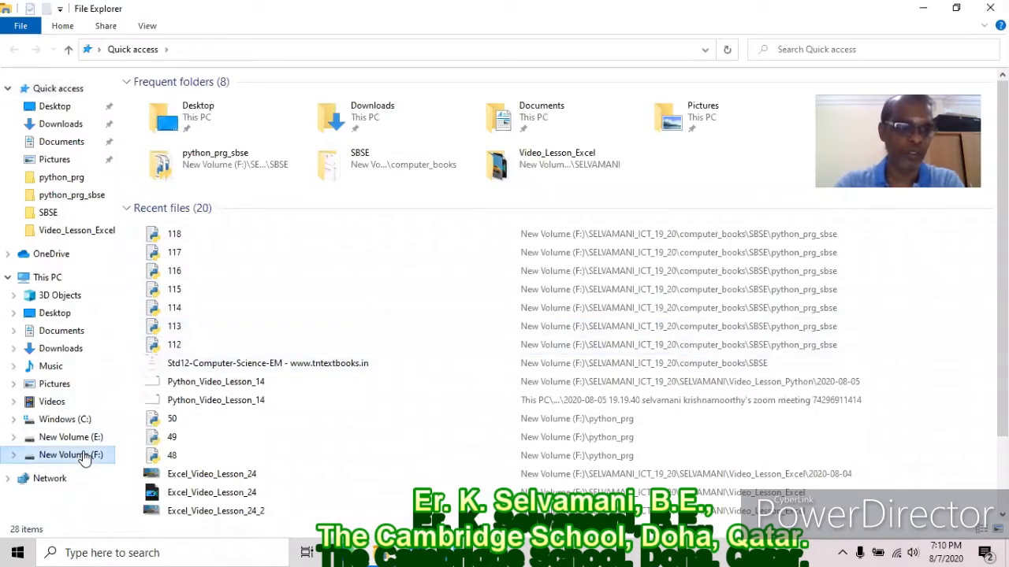
pyautogui.doubleClick(228, 116)
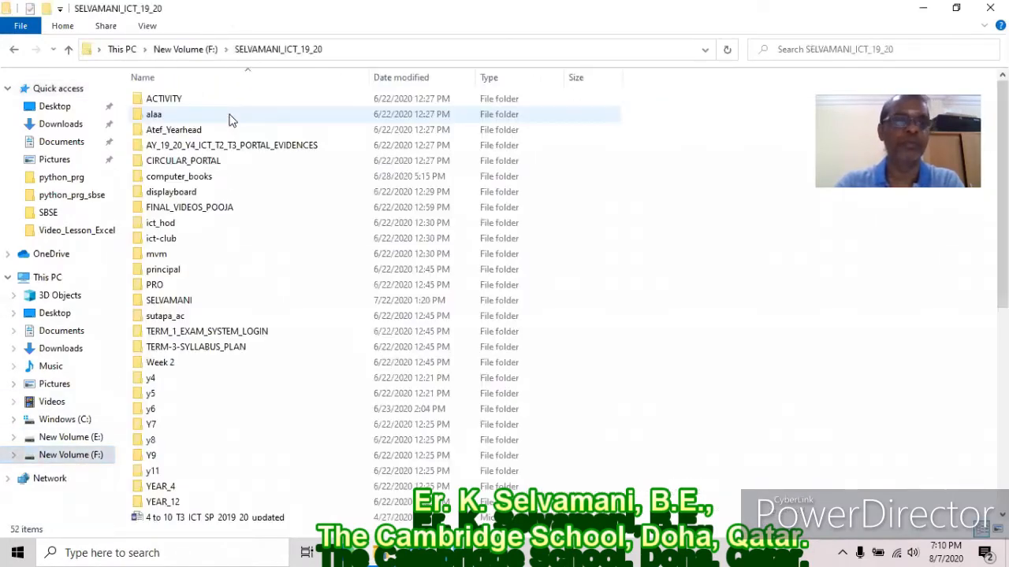
pyautogui.doubleClick(181, 300)
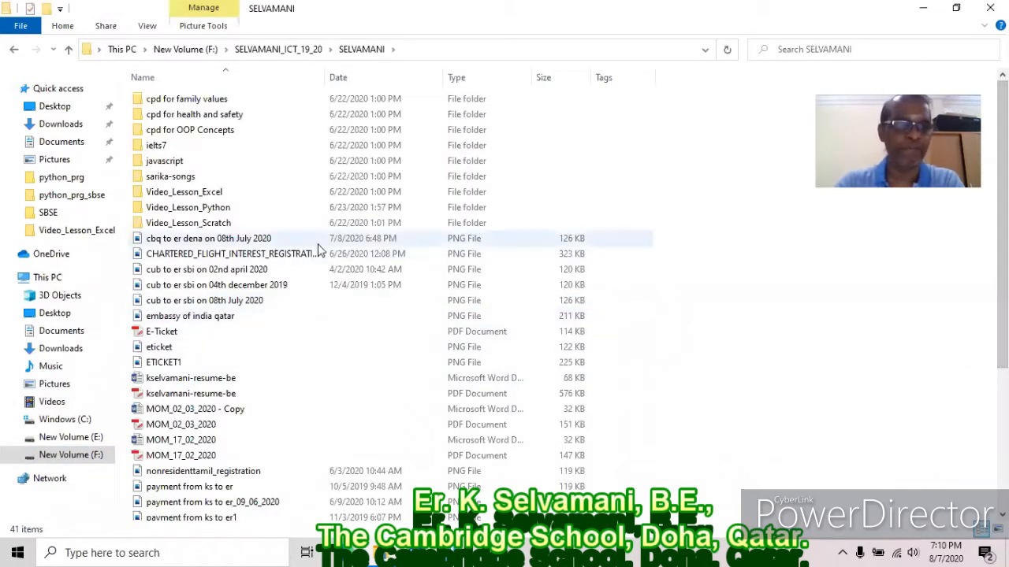
pyautogui.doubleClick(212, 195)
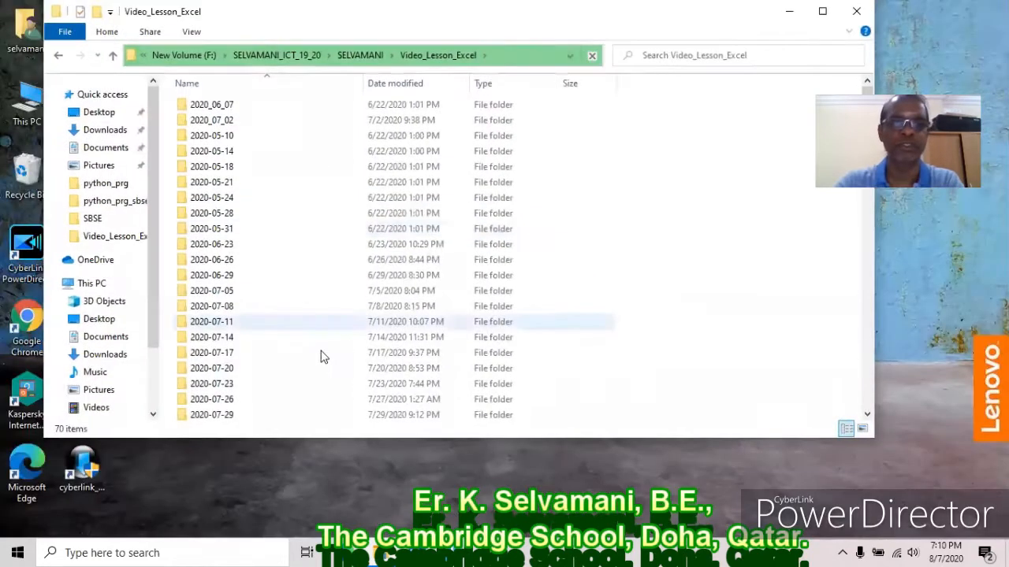
pyautogui.click(824, 14)
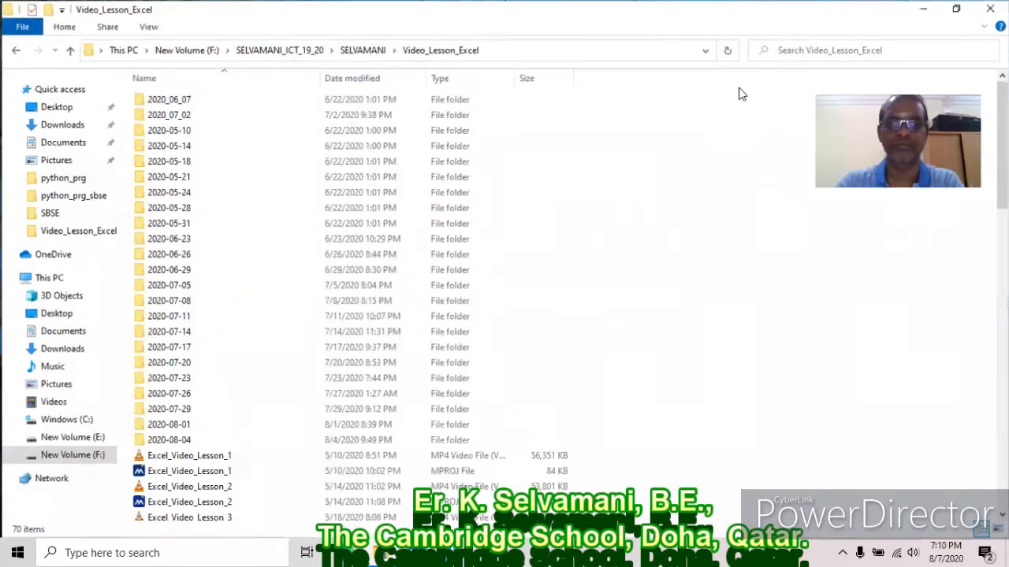
# Create a new Excel worksheet named sample in that folder and open it.
pyautogui.rightClick(773, 446)
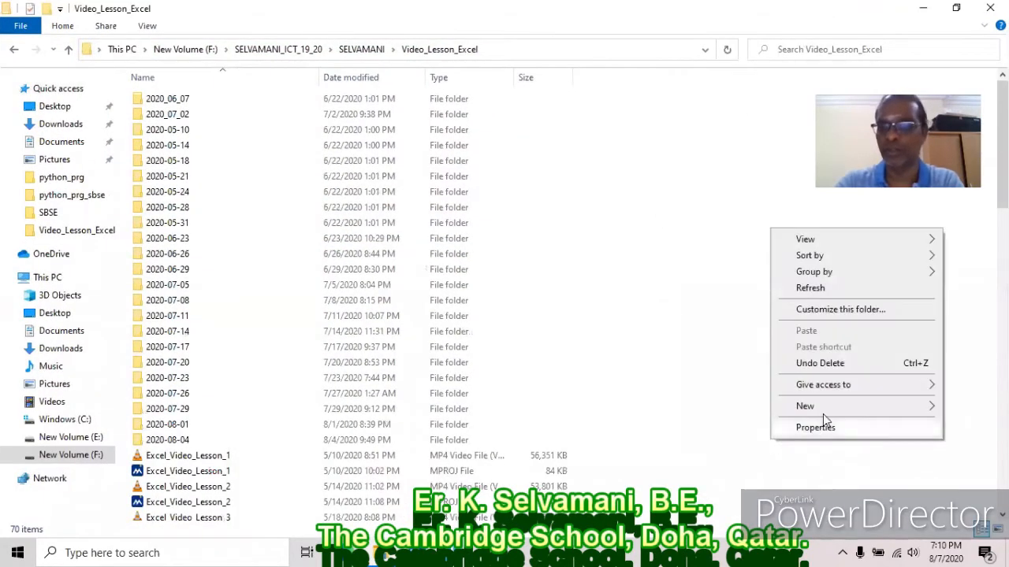
pyautogui.moveTo(826, 409)
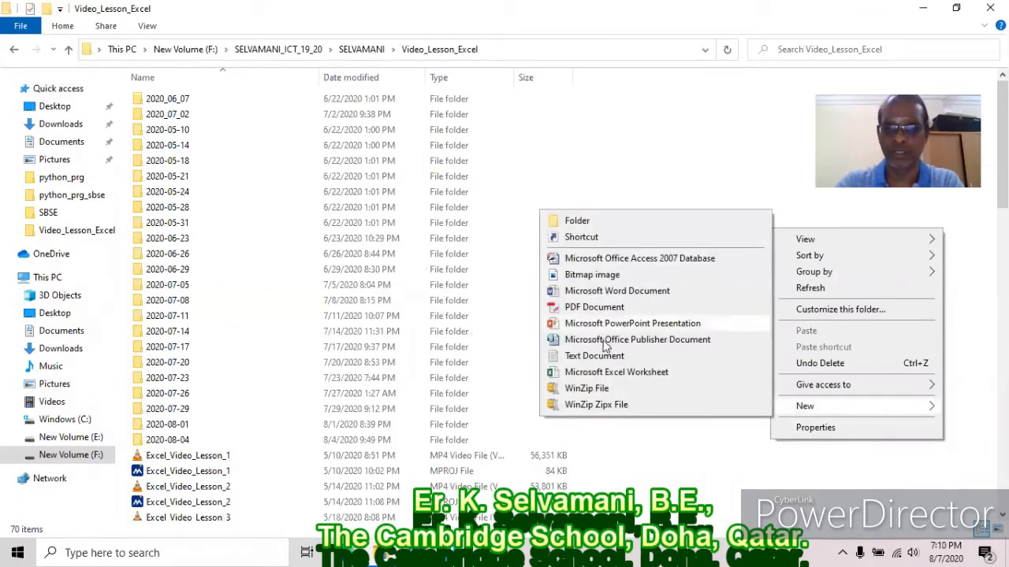
pyautogui.click(603, 375)
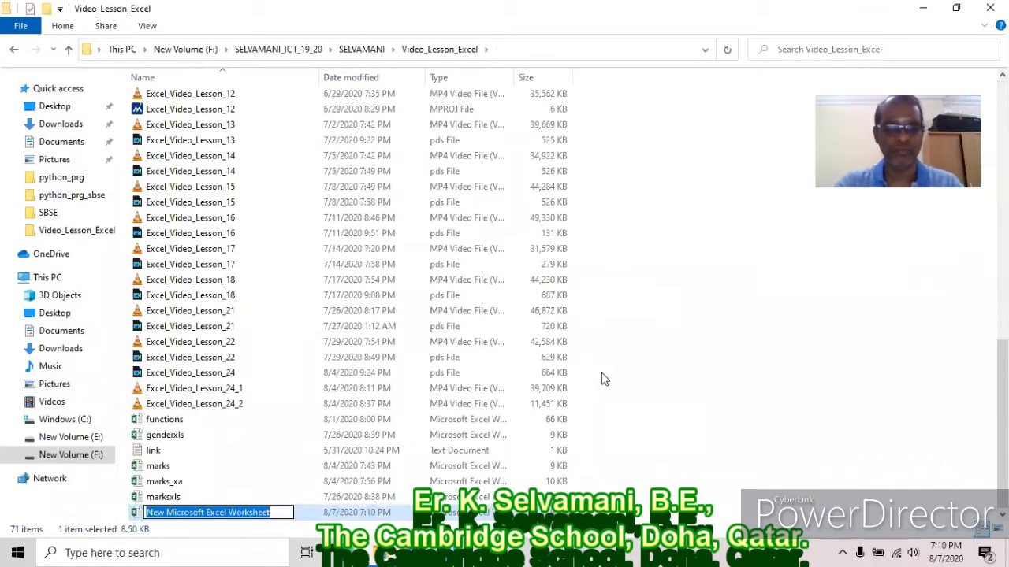
pyautogui.write('sample')
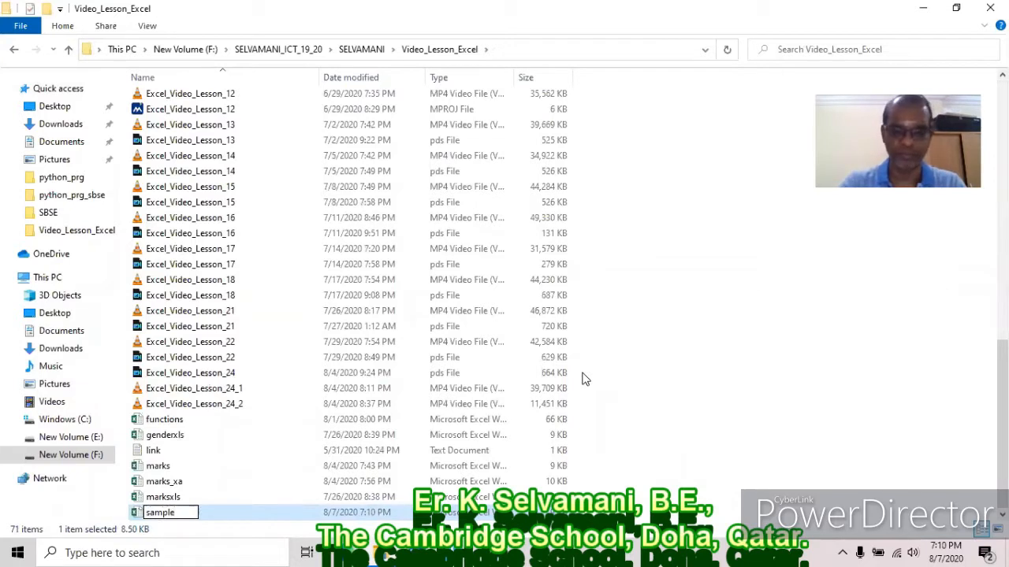
pyautogui.press('Return')
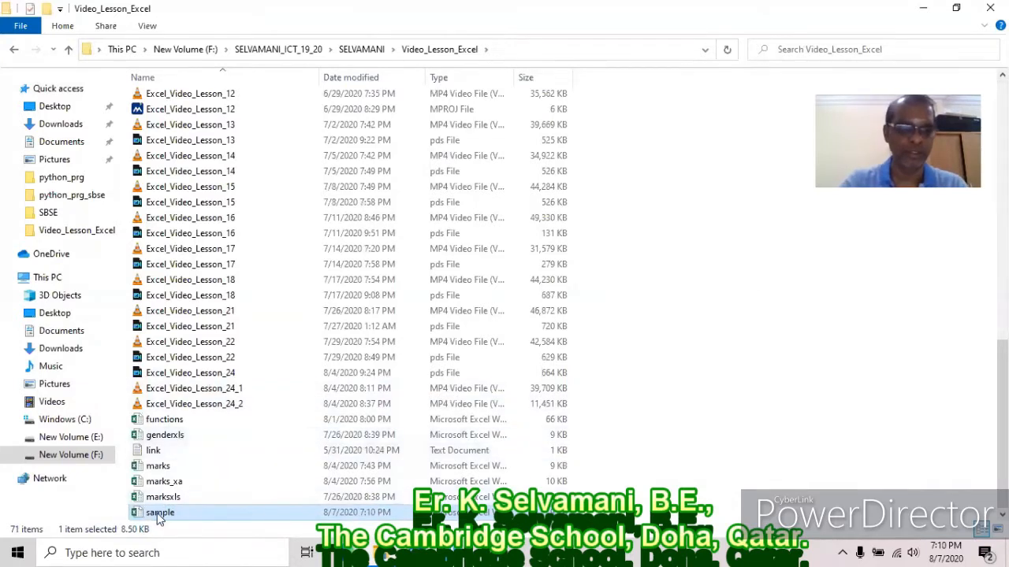
pyautogui.doubleClick(157, 512)
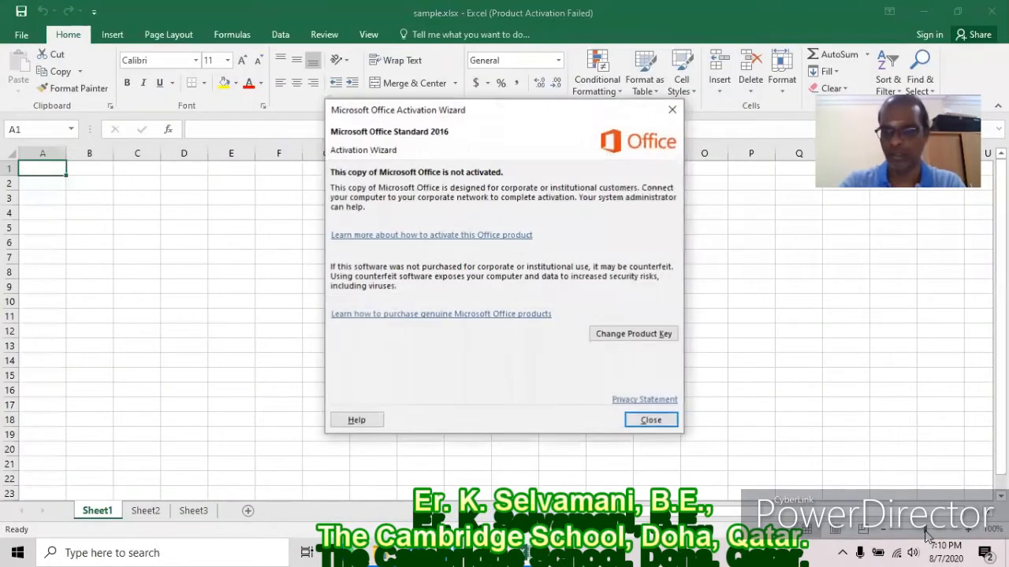
# Dismiss the Office activation notice and zoom the worksheet in four steps.
pyautogui.click(649, 421)
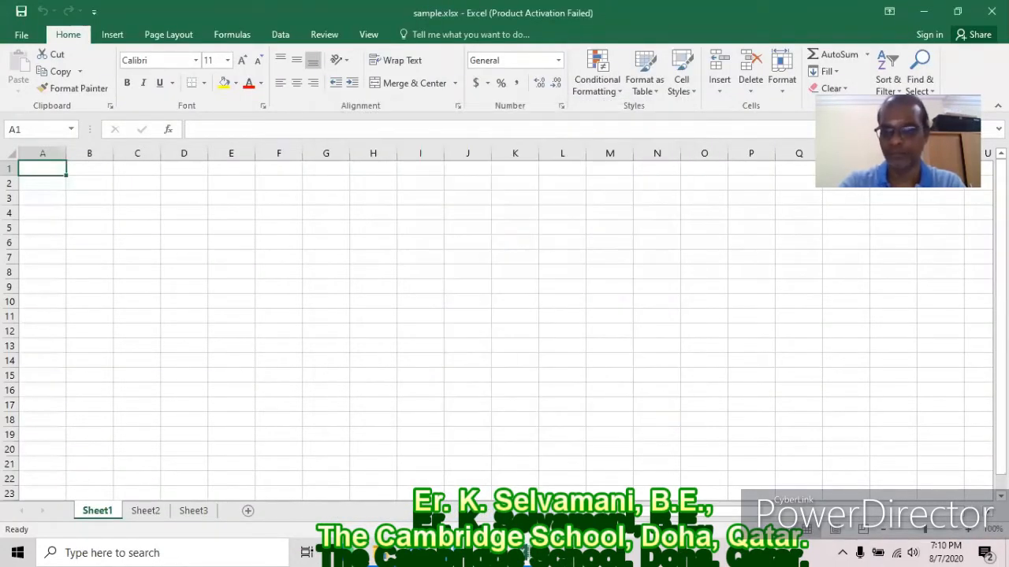
pyautogui.click(970, 535)
pyautogui.click(971, 536)
pyautogui.click(971, 536)
pyautogui.click(970, 536)
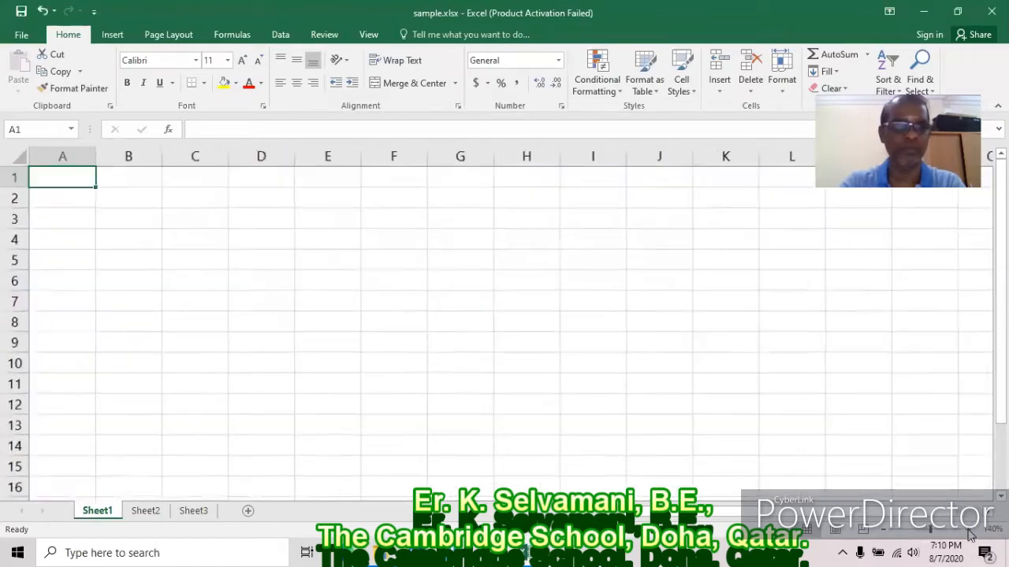
pyautogui.click(971, 536)
pyautogui.click(971, 536)
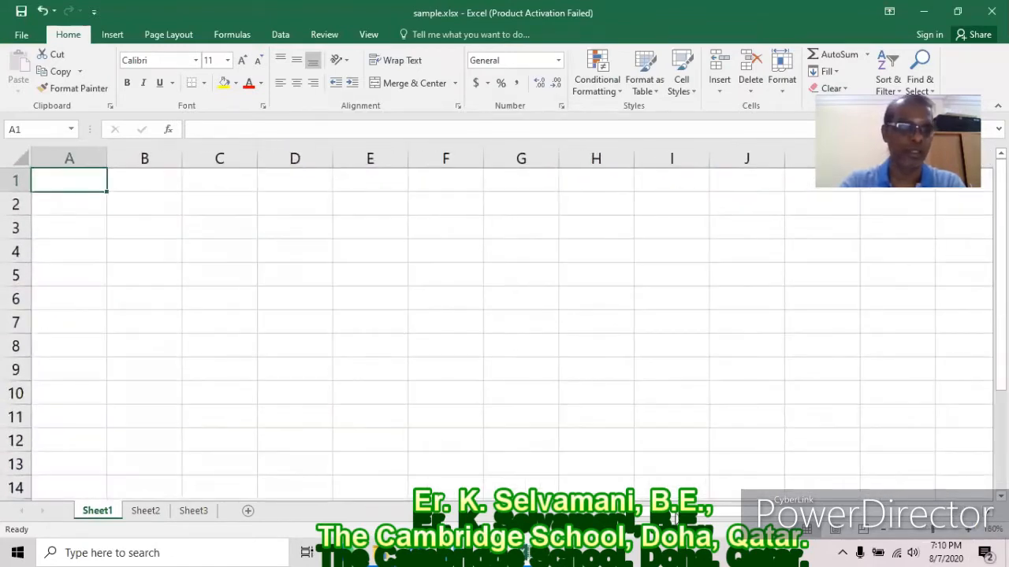
# Rename Sheet1 to x-a and Sheet2 to x-b, then return to x-a.
pyautogui.rightClick(102, 513)
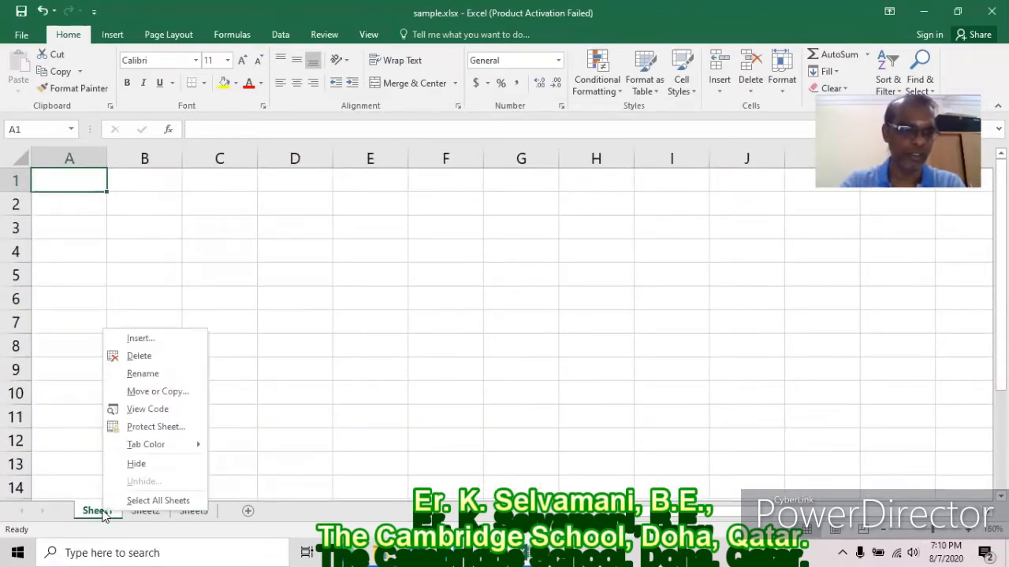
pyautogui.click(144, 374)
pyautogui.write('x-a')
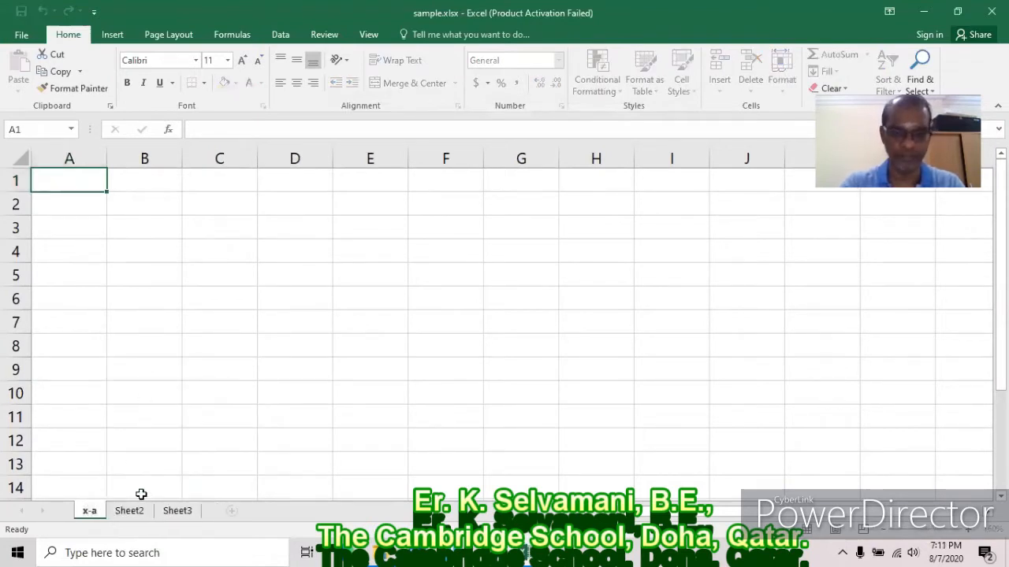
pyautogui.press('Return')
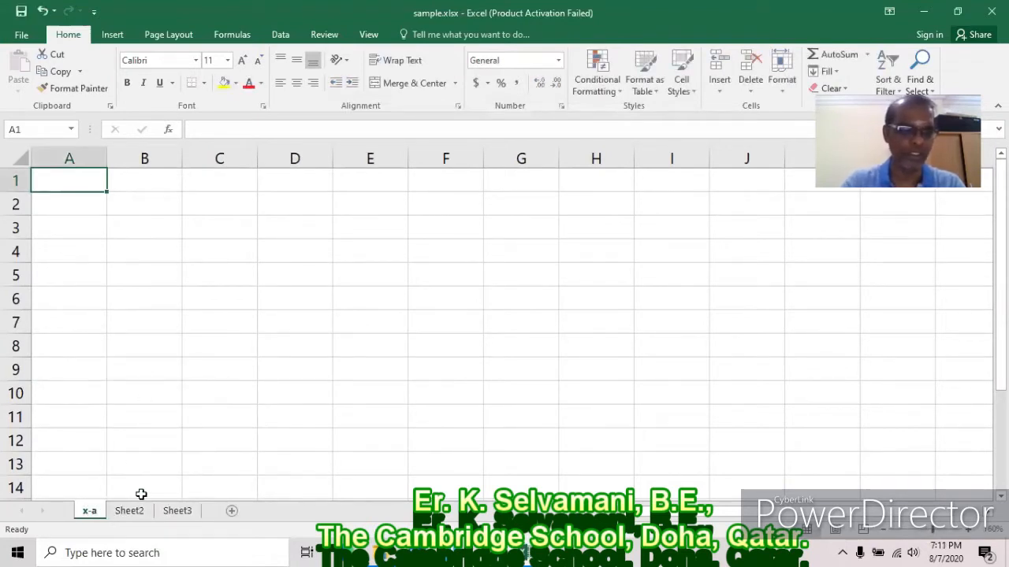
pyautogui.rightClick(133, 512)
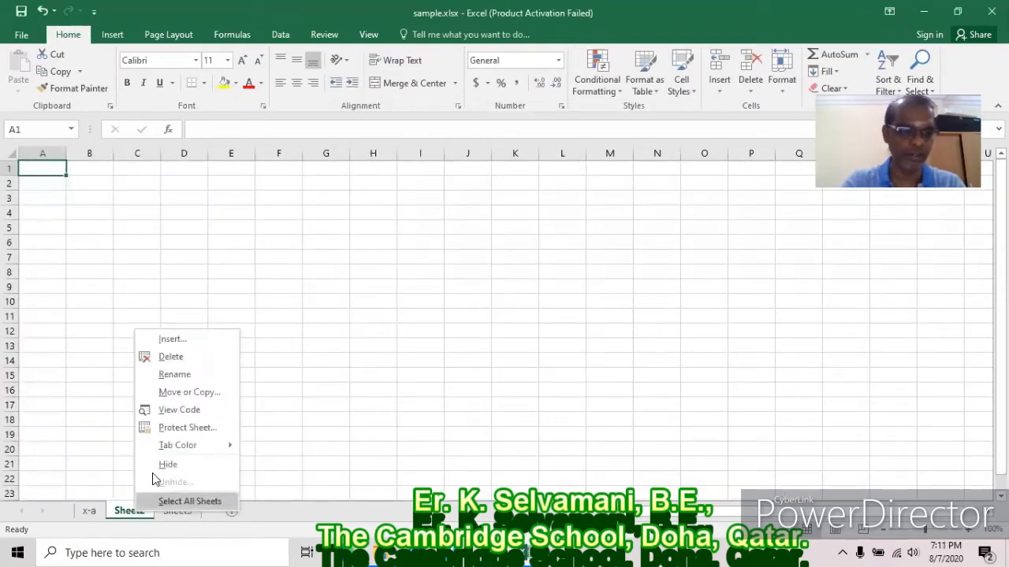
pyautogui.click(182, 374)
pyautogui.write('x-b')
pyautogui.press('Return')
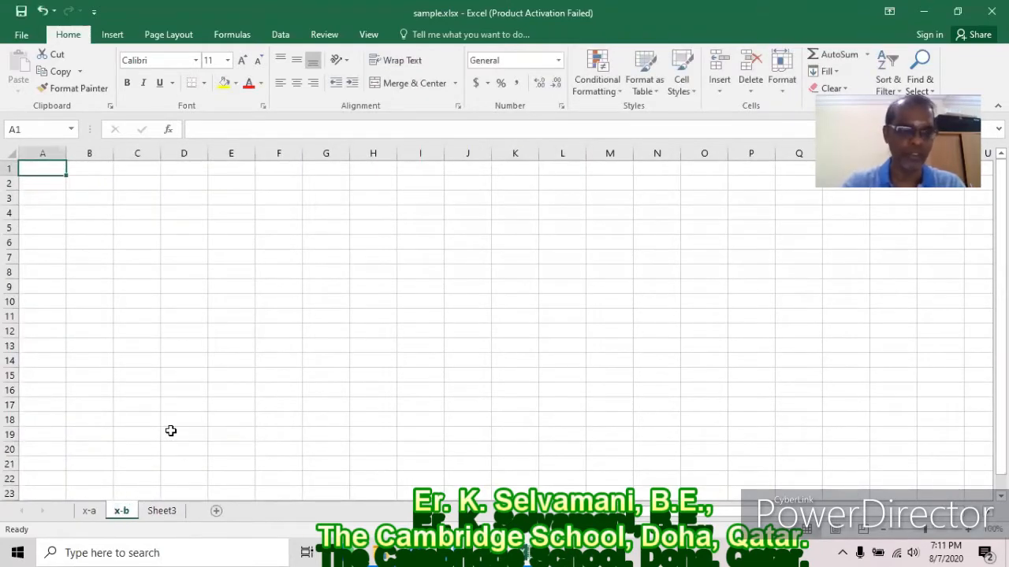
pyautogui.click(89, 510)
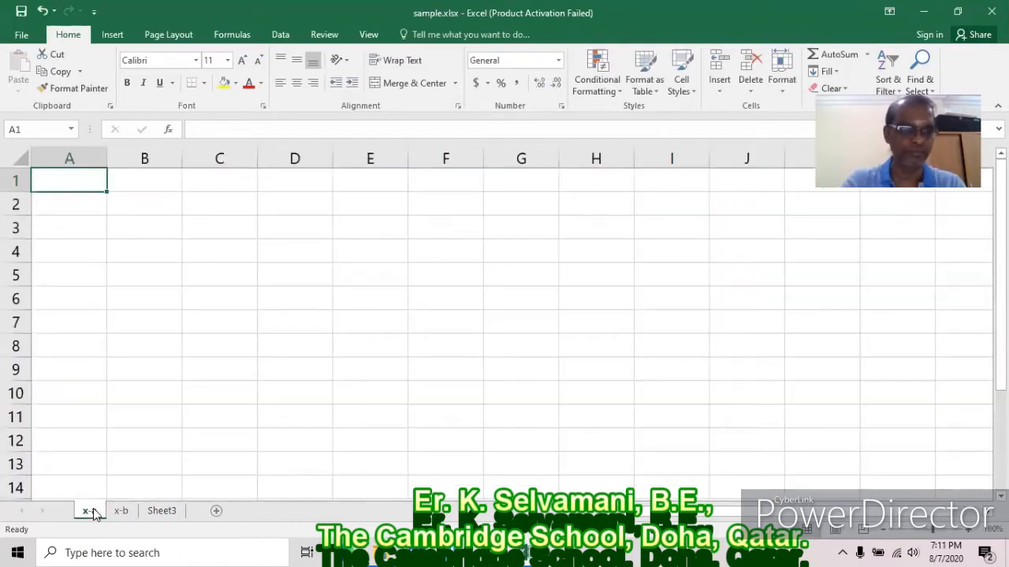
# Enter the labels Name, Tamil, English and Maths in A1:A4.
pyautogui.write('Name')
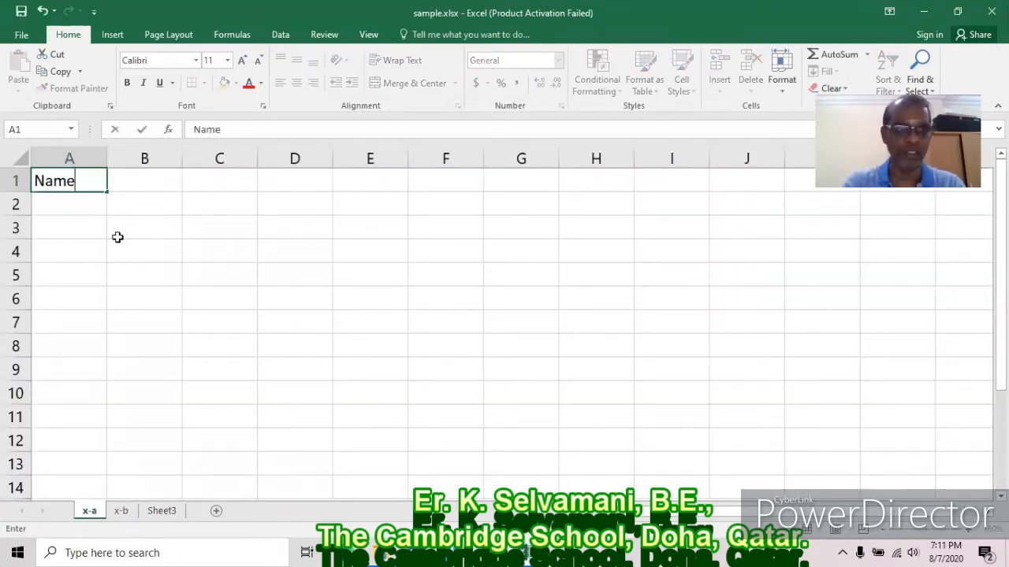
pyautogui.press('Return')
pyautogui.write('Tamil')
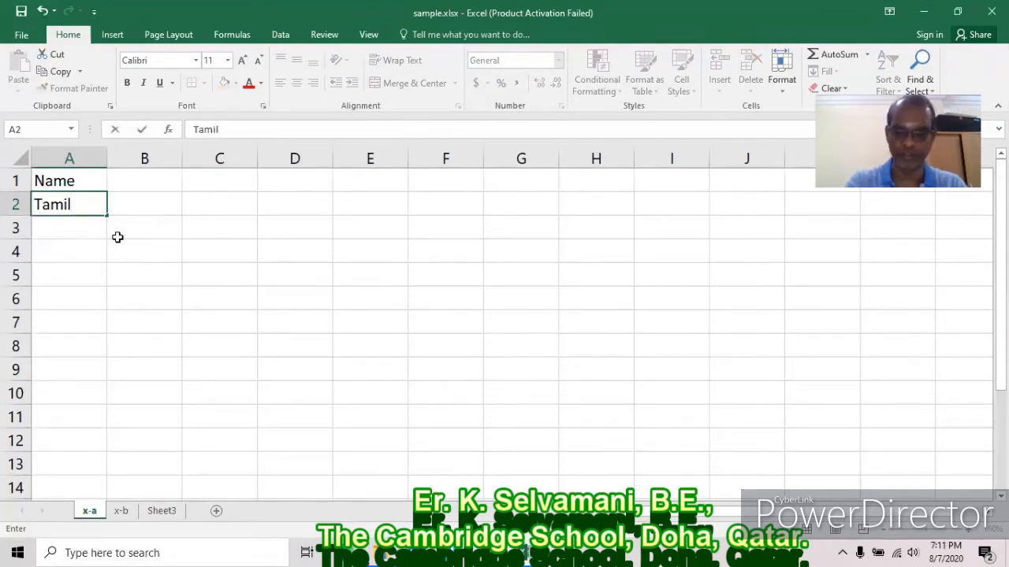
pyautogui.press('Return')
pyautogui.write('E')
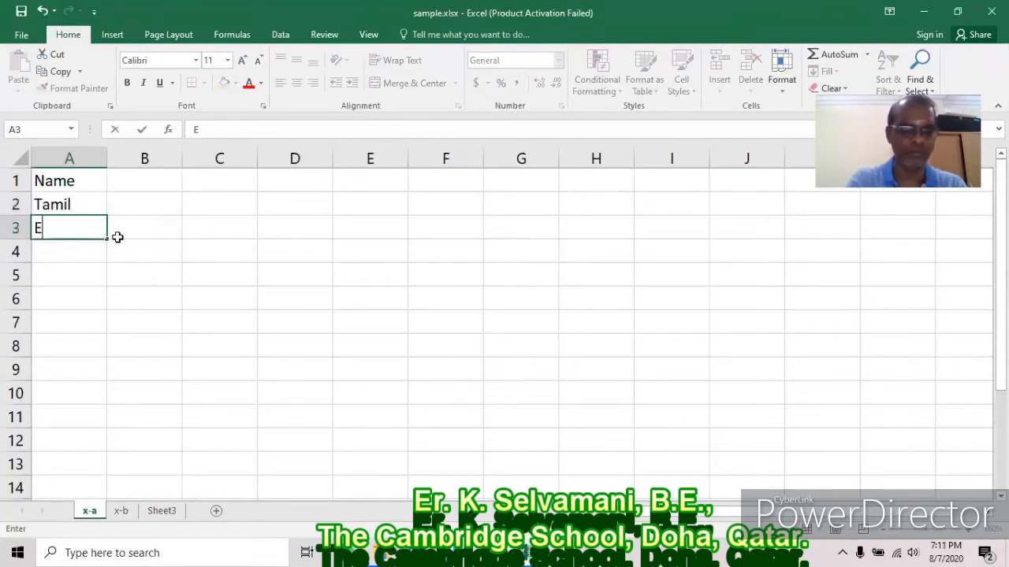
pyautogui.write('nglish')
pyautogui.press('Return')
pyautogui.write('Maths')
pyautogui.press('Return')
# Enter Science, fixing its typo, and History in A5:A6.
pyautogui.write('Sciuebc')
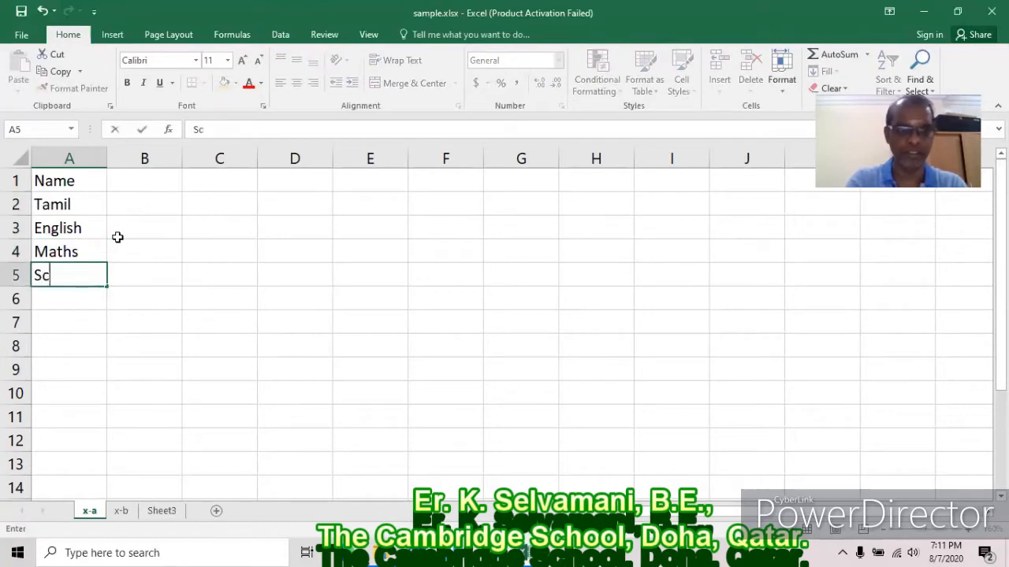
pyautogui.press('BackSpace')
pyautogui.press('BackSpace')
pyautogui.press('BackSpace')
pyautogui.press('BackSpace')
pyautogui.write('e')
pyautogui.press('BackSpace')
pyautogui.write('i')
pyautogui.press('BackSpace')
pyautogui.write('ence')
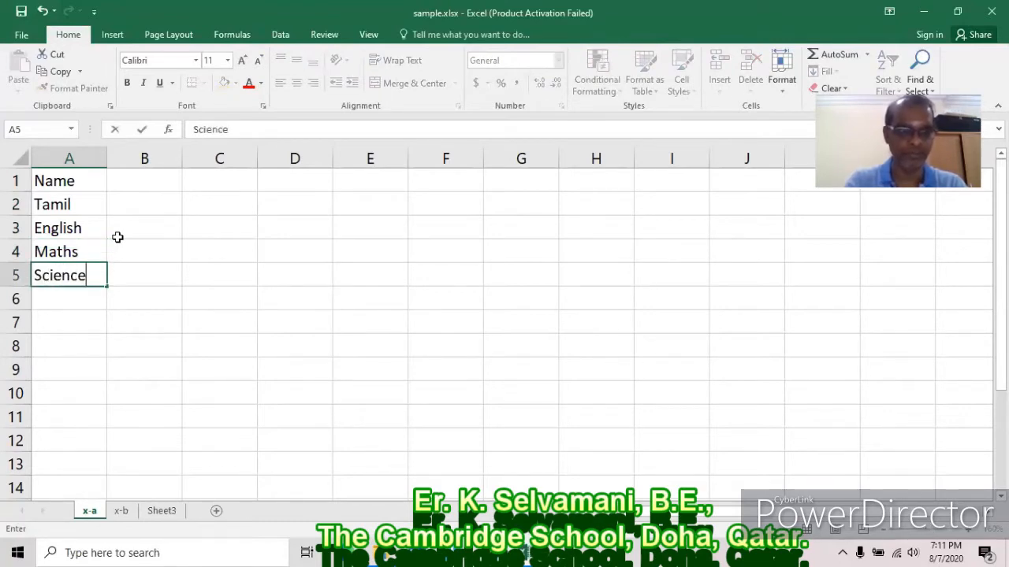
pyautogui.press('Return')
pyautogui.write('History')
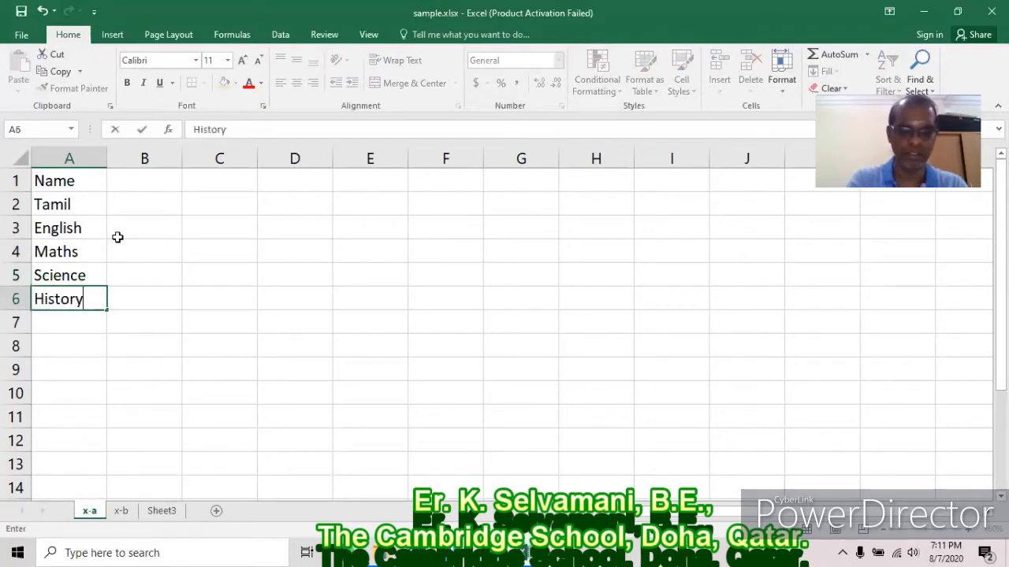
pyautogui.press('Return')
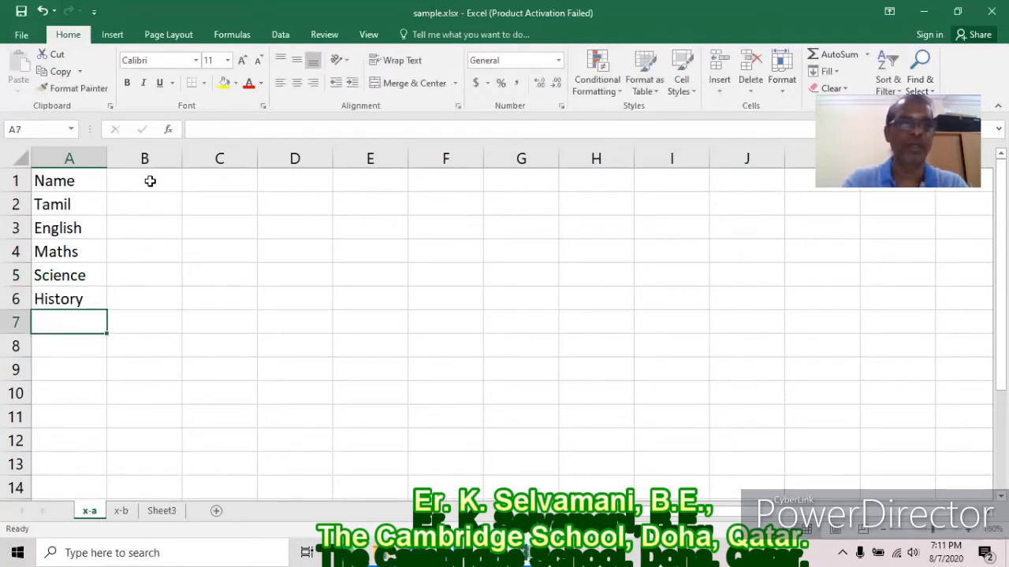
# Enter the student's name in B1 and marks 10 and 20 in B2:B3.
pyautogui.click(150, 181)
pyautogui.write('Selvam')
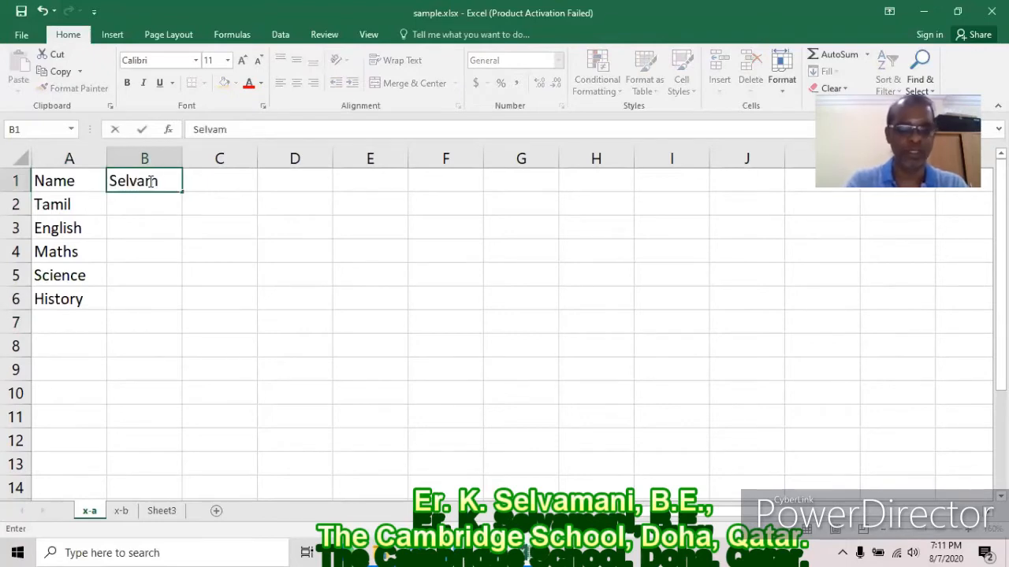
pyautogui.press('Return')
pyautogui.write('10')
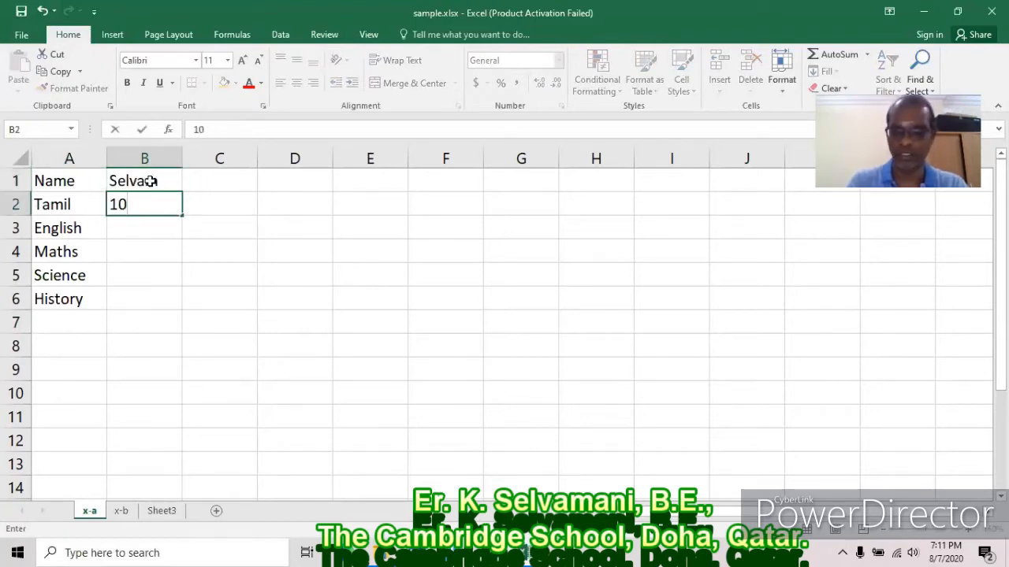
pyautogui.press('Return')
pyautogui.write('20')
pyautogui.press('Return')
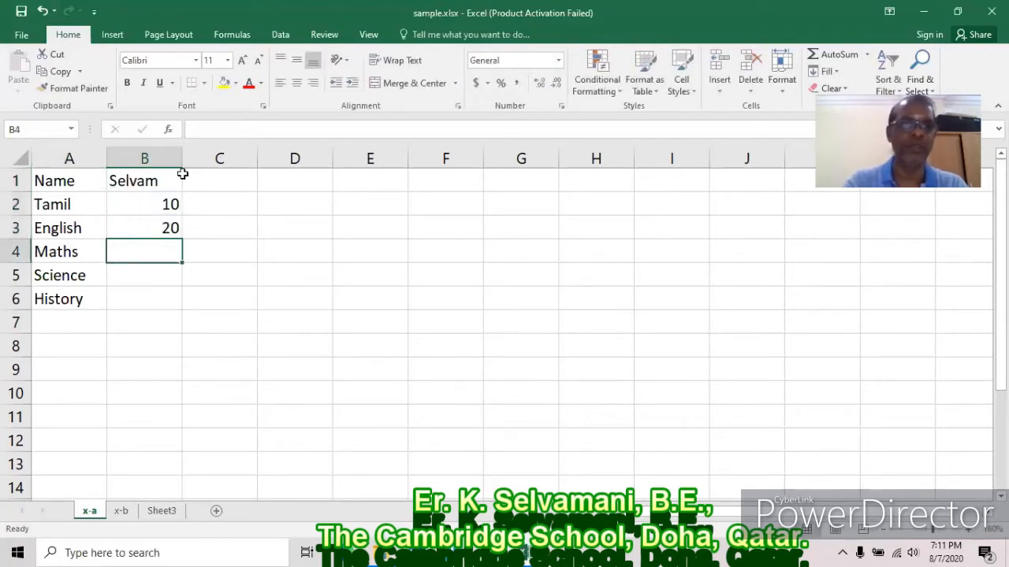
# Click across cells C1 to F1, then clear the contents of B1:B3.
pyautogui.click(220, 182)
pyautogui.click(285, 184)
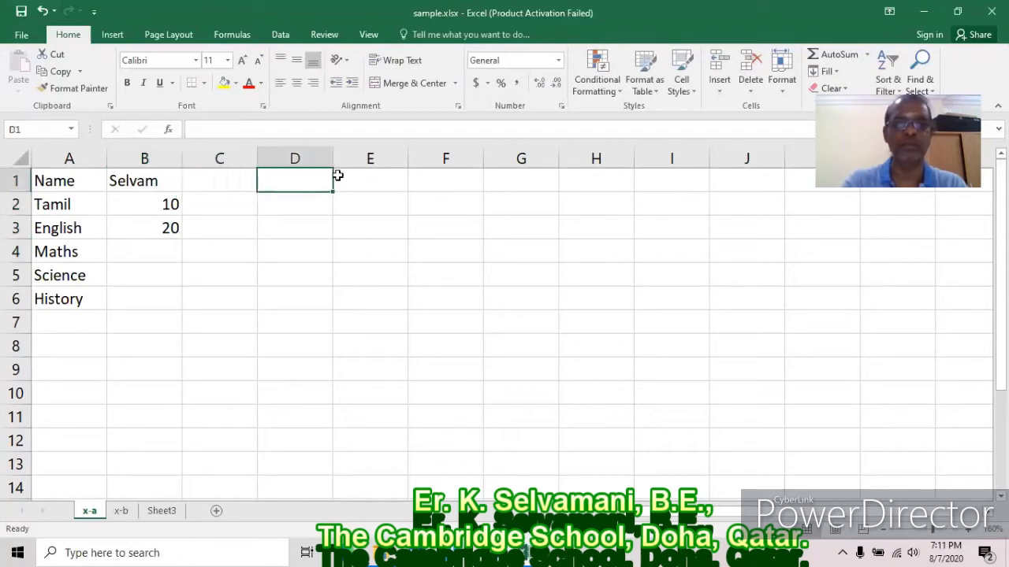
pyautogui.click(362, 182)
pyautogui.click(457, 183)
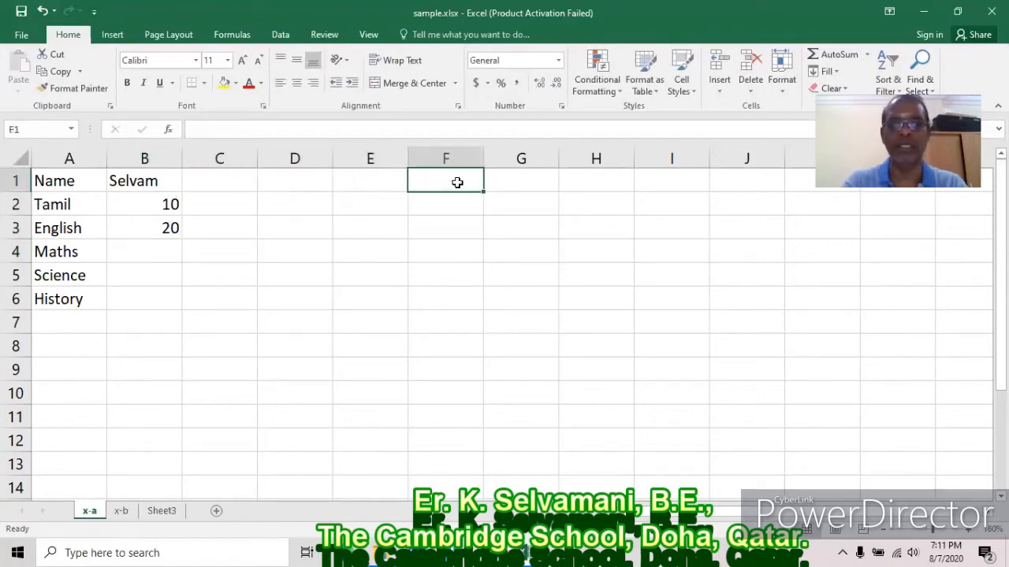
pyautogui.moveTo(156, 182); pyautogui.dragTo(153, 226)
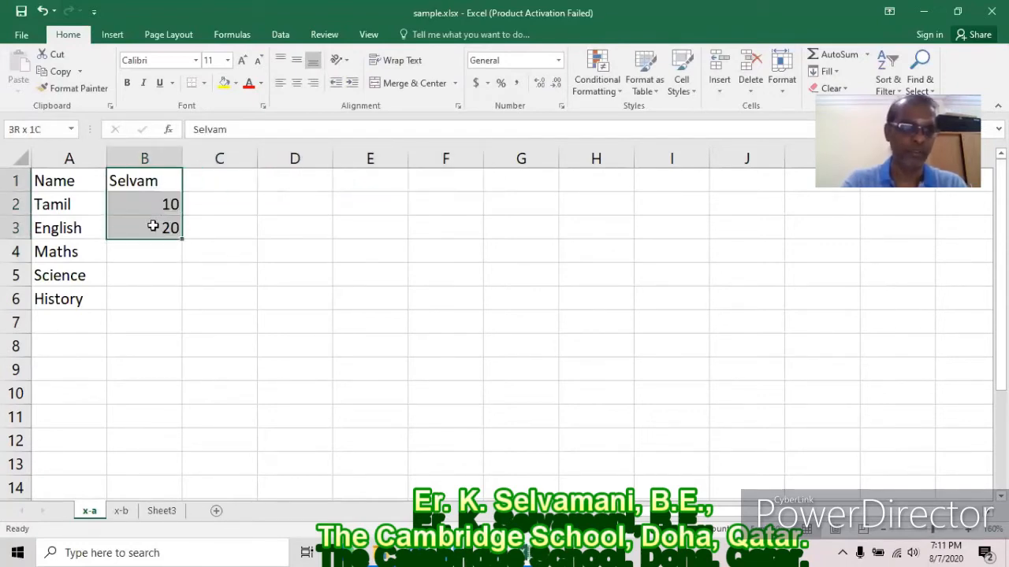
pyautogui.press('Delete')
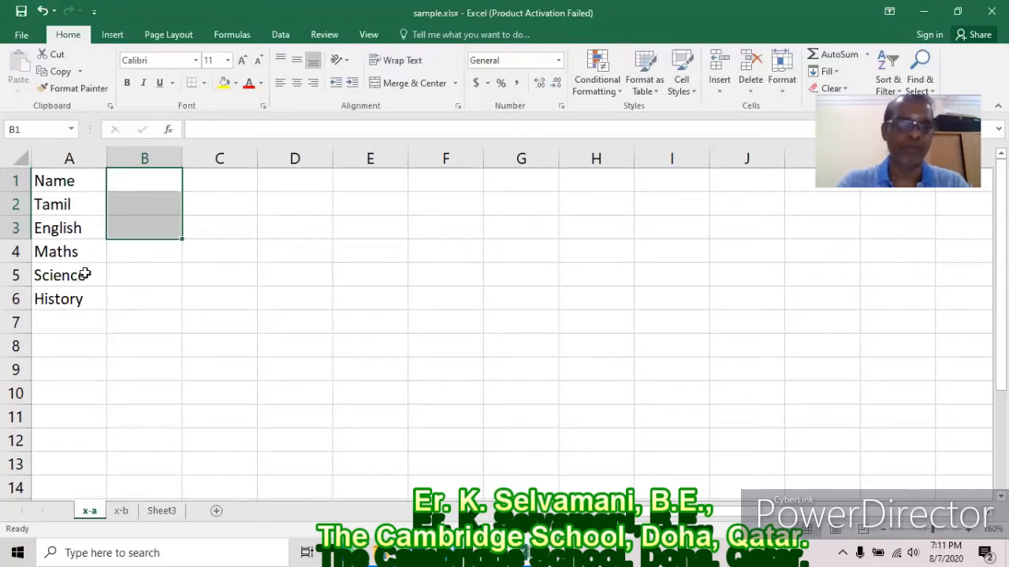
pyautogui.click(128, 181)
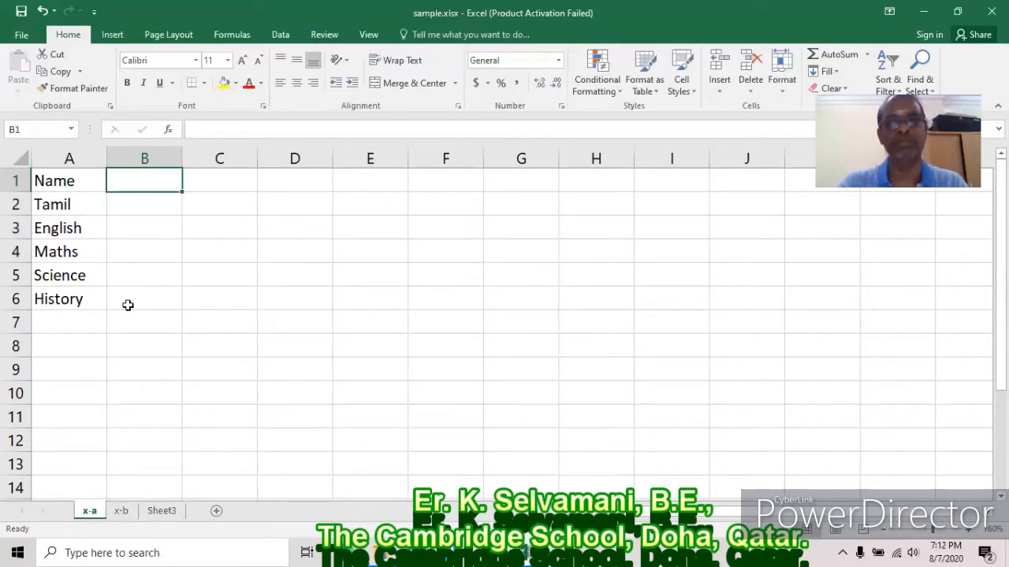
pyautogui.click(308, 343)
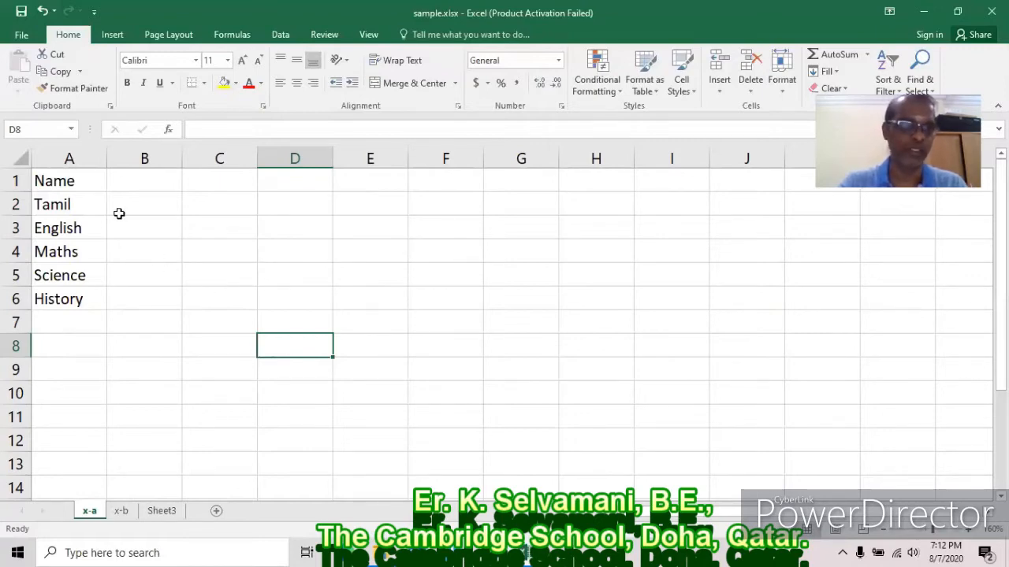
pyautogui.click(139, 190)
# Select B1:B6 and open the What-If Analysis menu on the Data tab.
pyautogui.moveTo(140, 190); pyautogui.dragTo(135, 299)
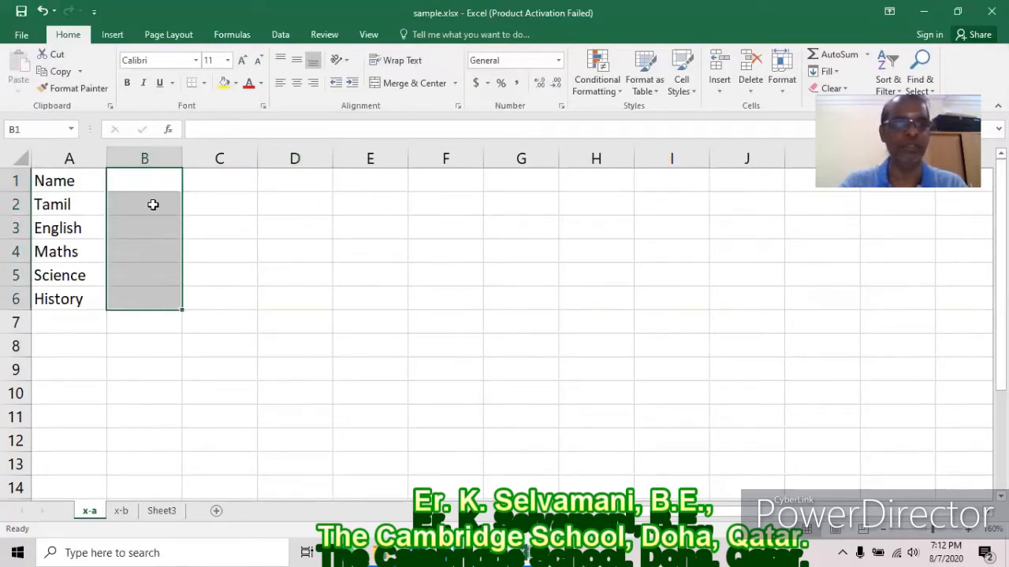
pyautogui.moveTo(153, 177); pyautogui.dragTo(144, 299)
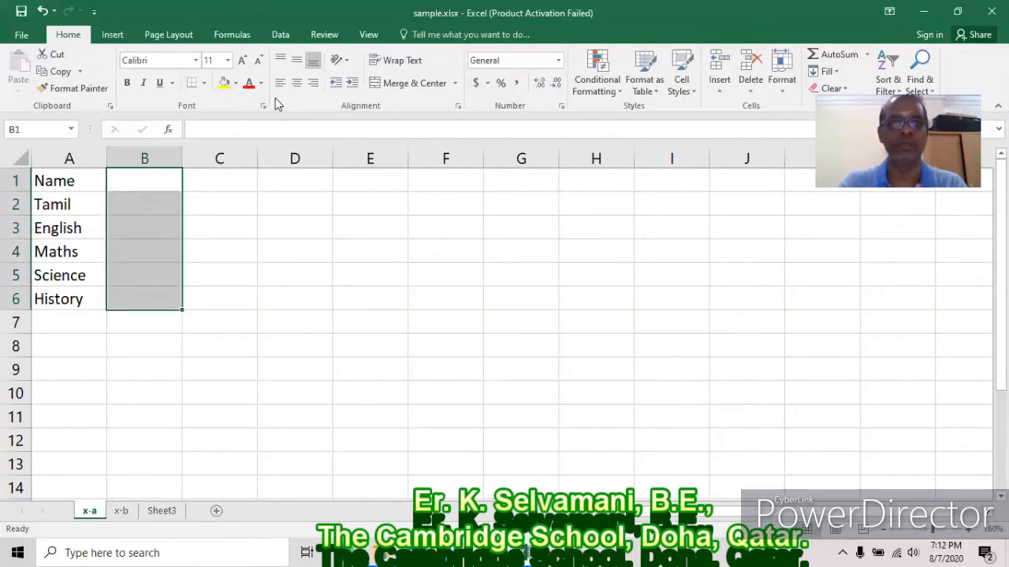
pyautogui.click(285, 37)
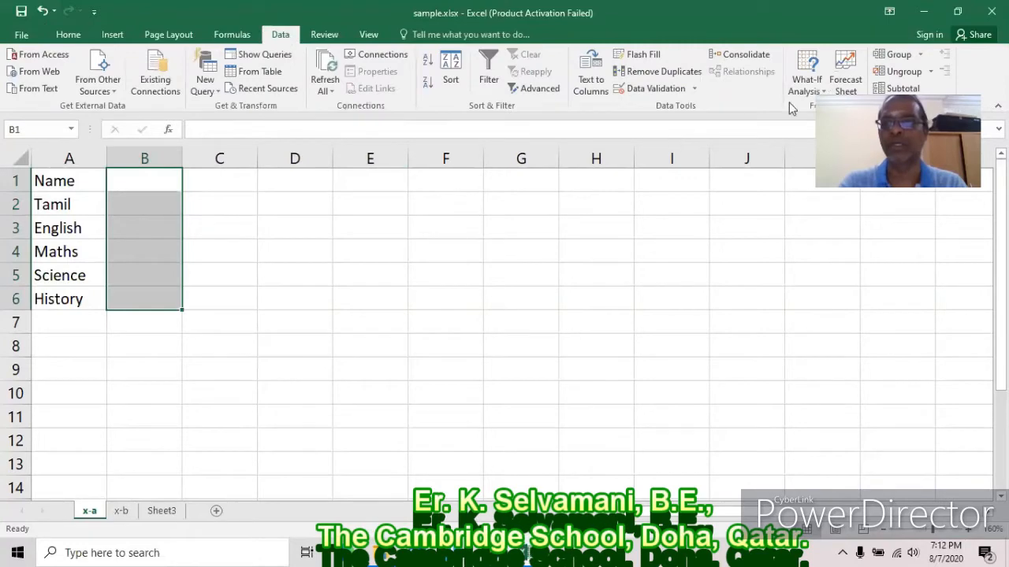
pyautogui.click(822, 92)
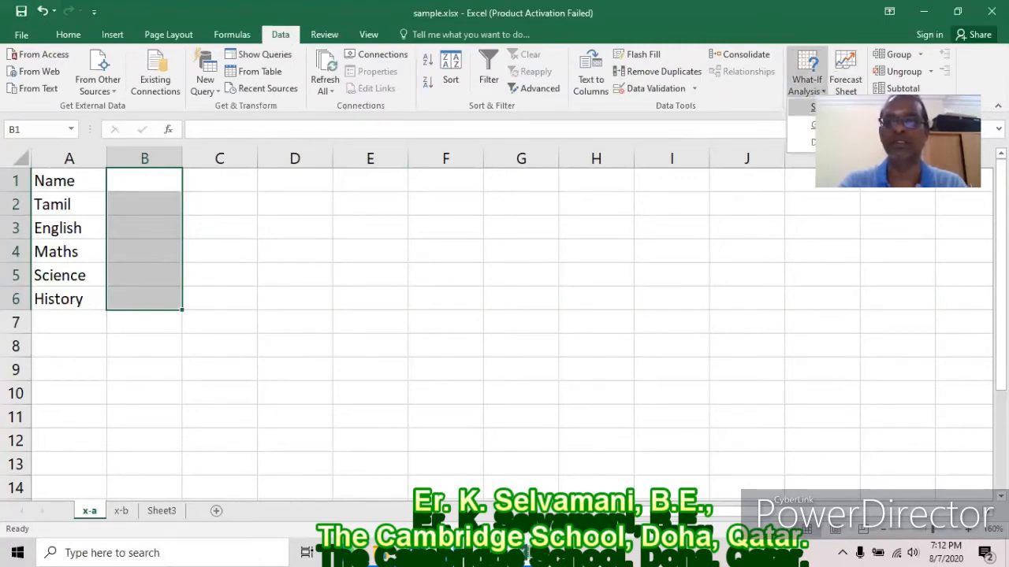
# Add a scenario named 1001 with Prevent changes in Scenario Manager.
pyautogui.click(824, 108)
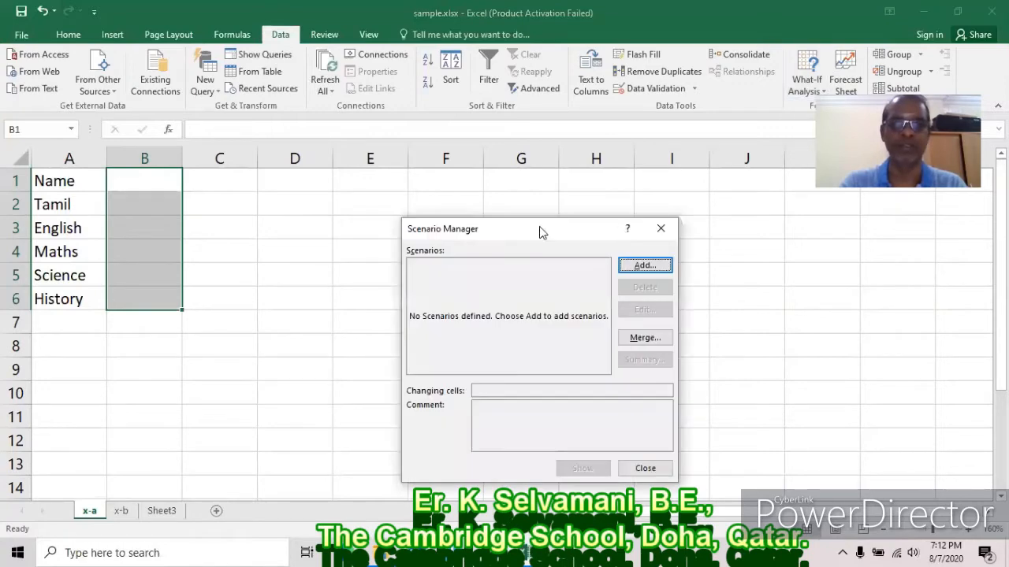
pyautogui.moveTo(527, 216); pyautogui.dragTo(507, 191)
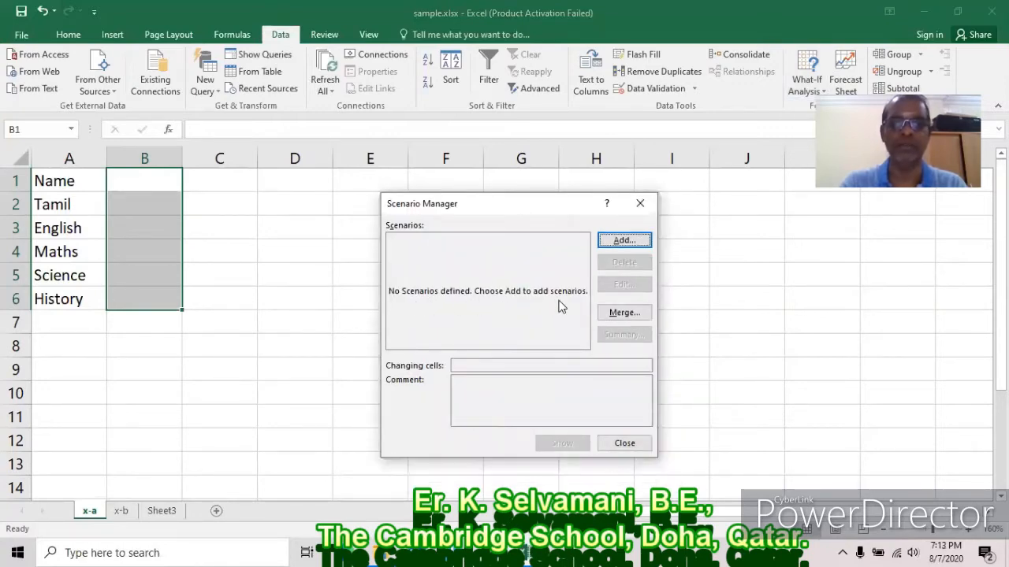
pyautogui.click(642, 241)
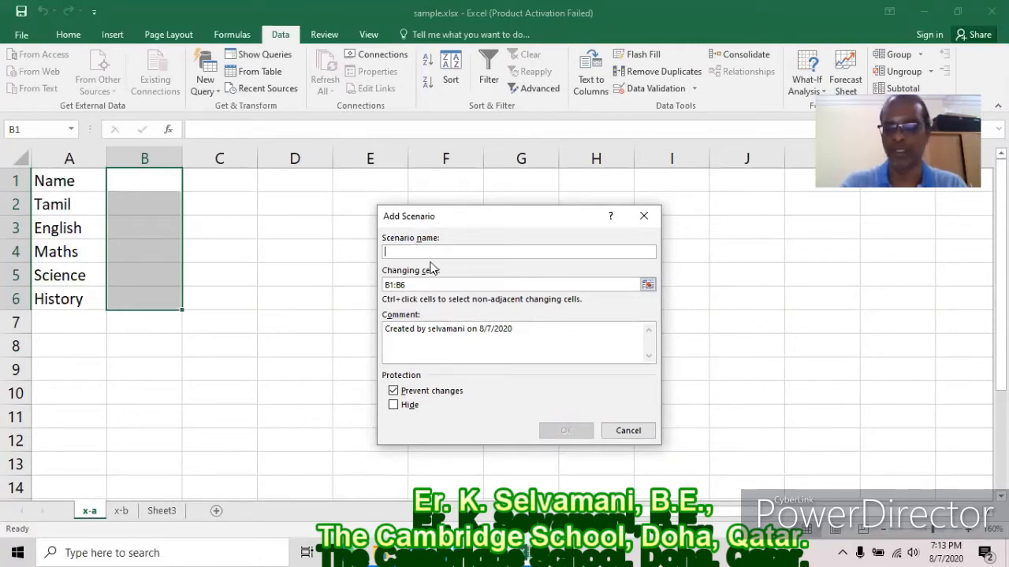
pyautogui.write('1001')
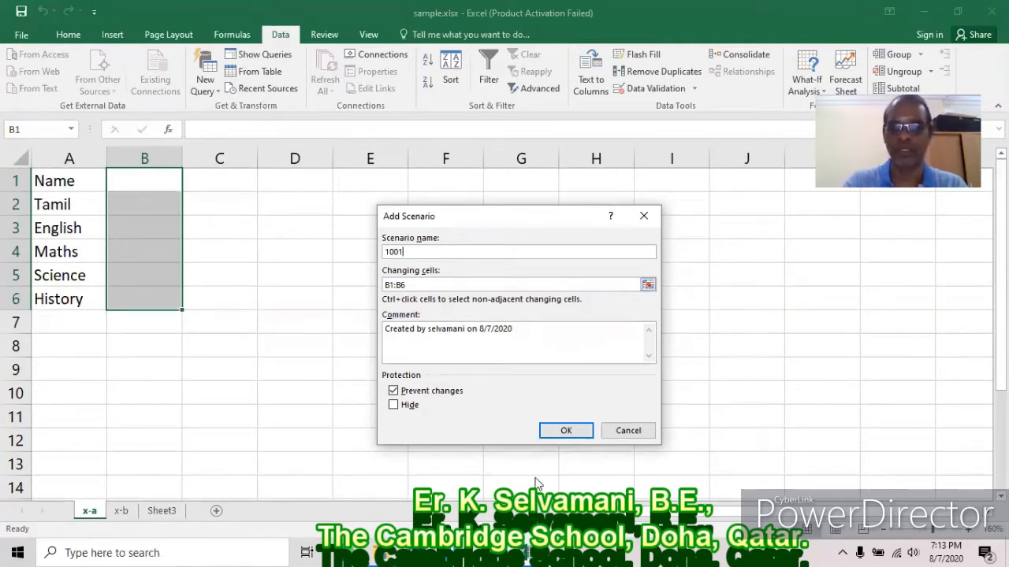
pyautogui.click(566, 431)
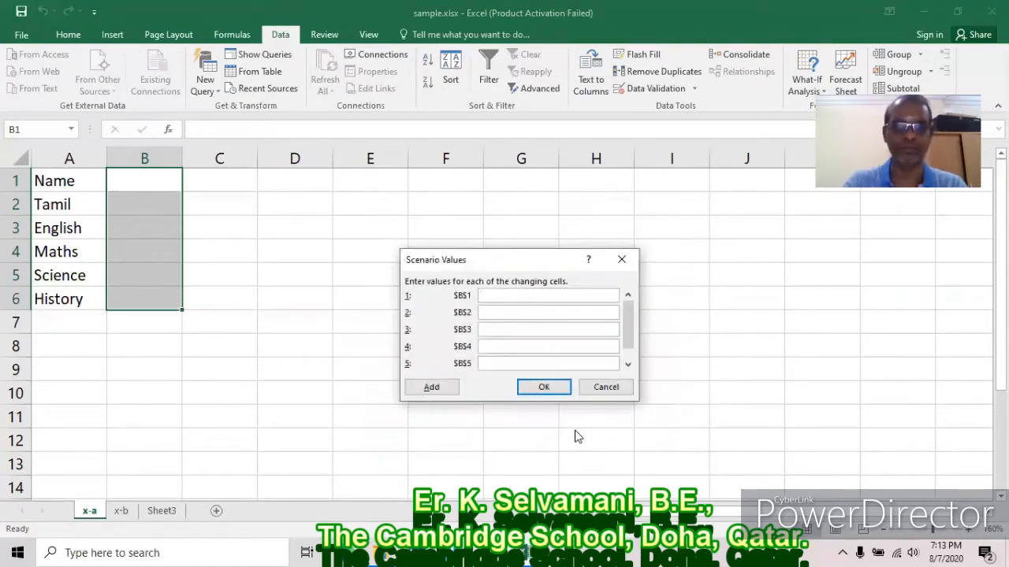
# Fill scenario 1001's values with the student's name and marks 10 through 50.
pyautogui.write('Selvam')
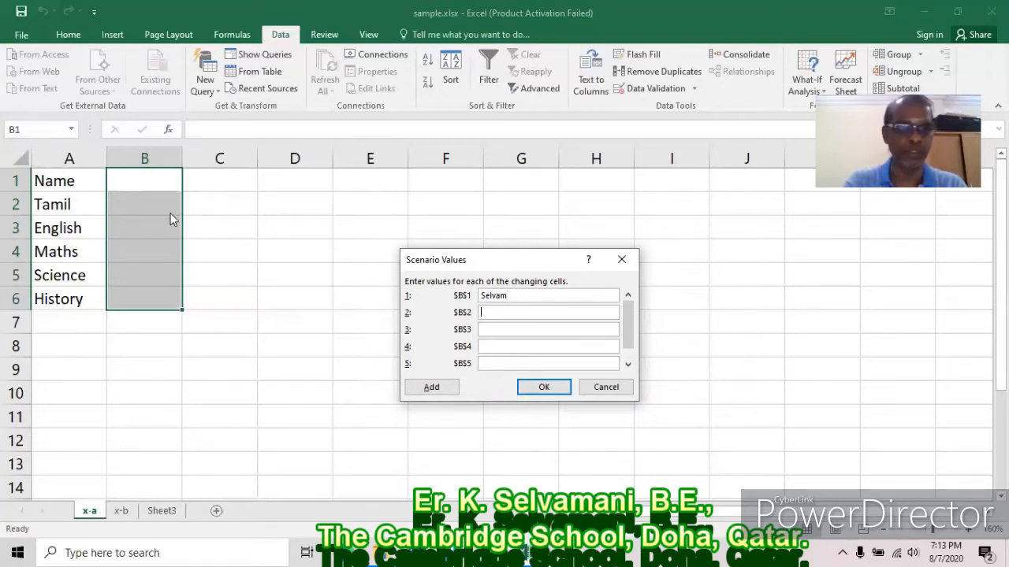
pyautogui.write('10')
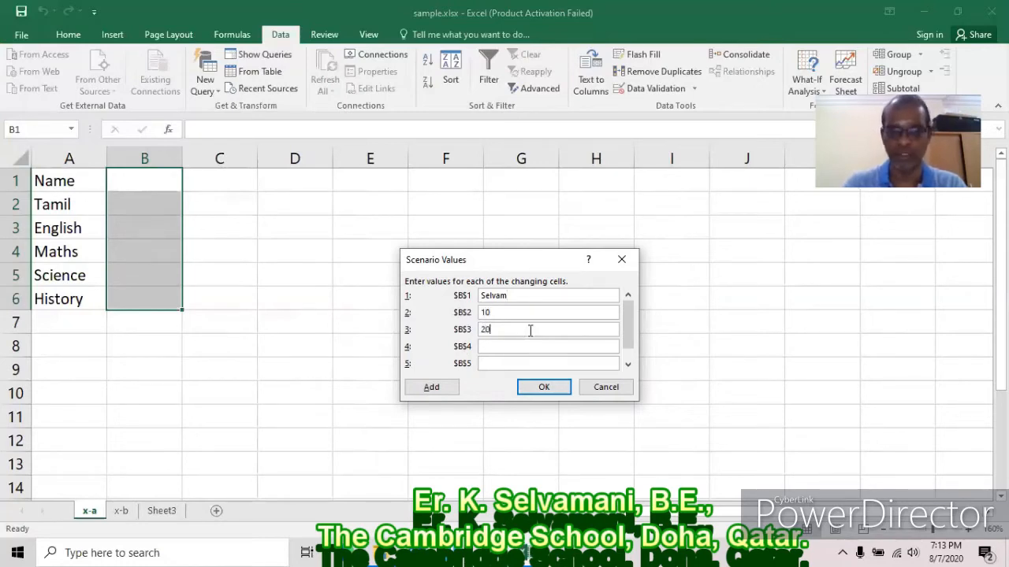
pyautogui.click(496, 346)
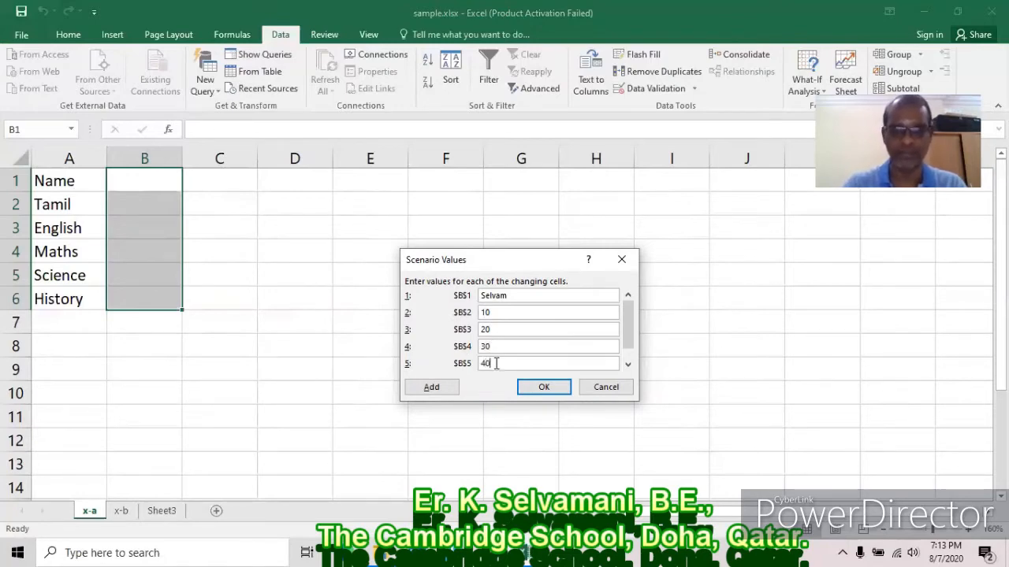
pyautogui.click(627, 364)
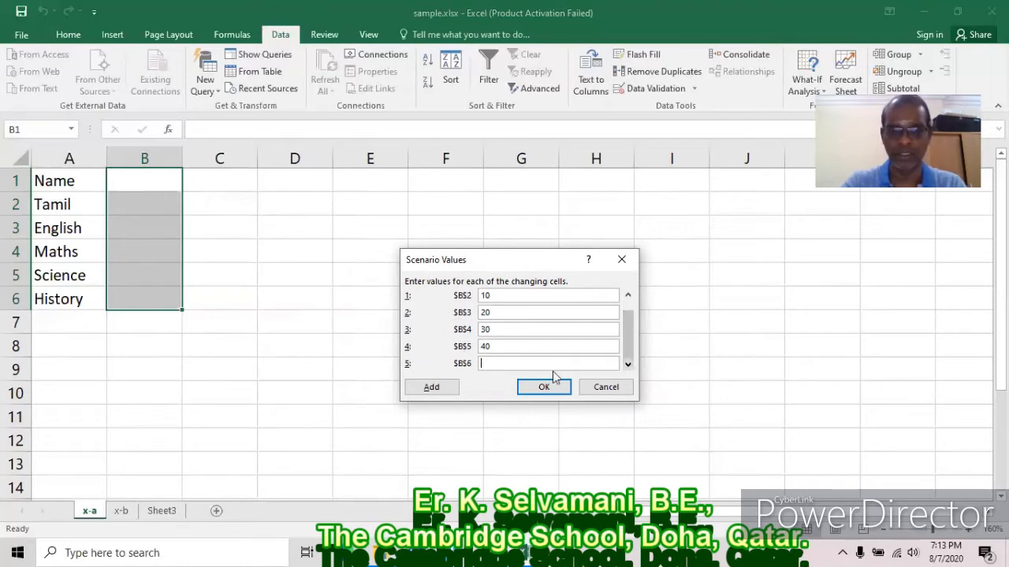
pyautogui.write('50')
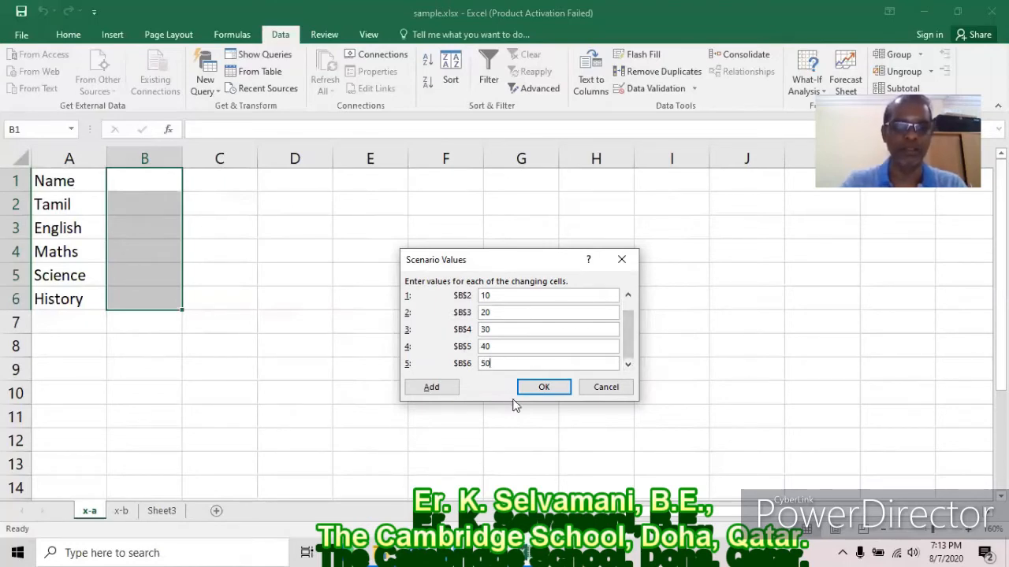
pyautogui.moveTo(630, 346); pyautogui.dragTo(631, 315)
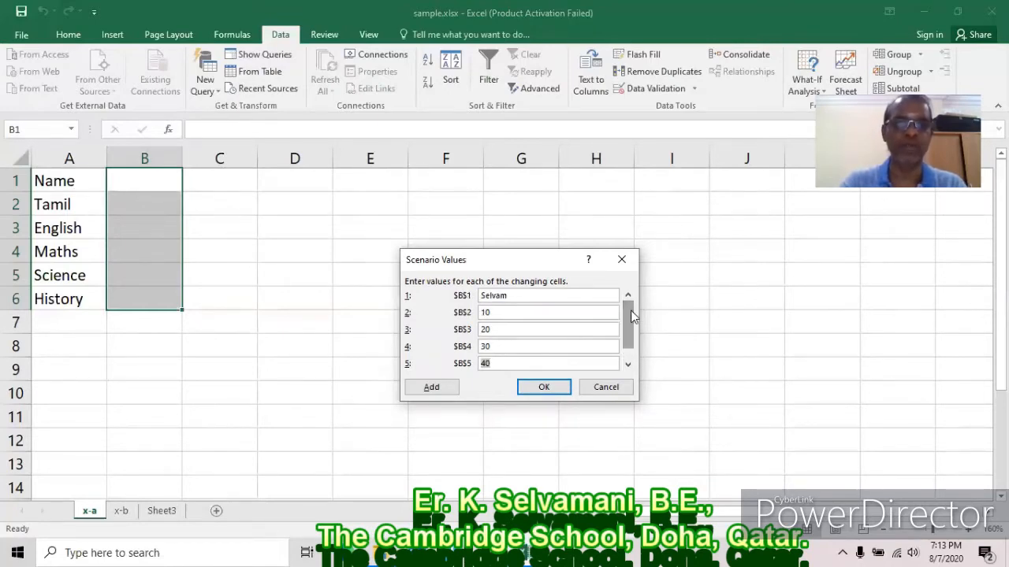
# Add scenario 1002 with a student's name and marks including 65 and 75.
pyautogui.click(432, 387)
pyautogui.write('1002')
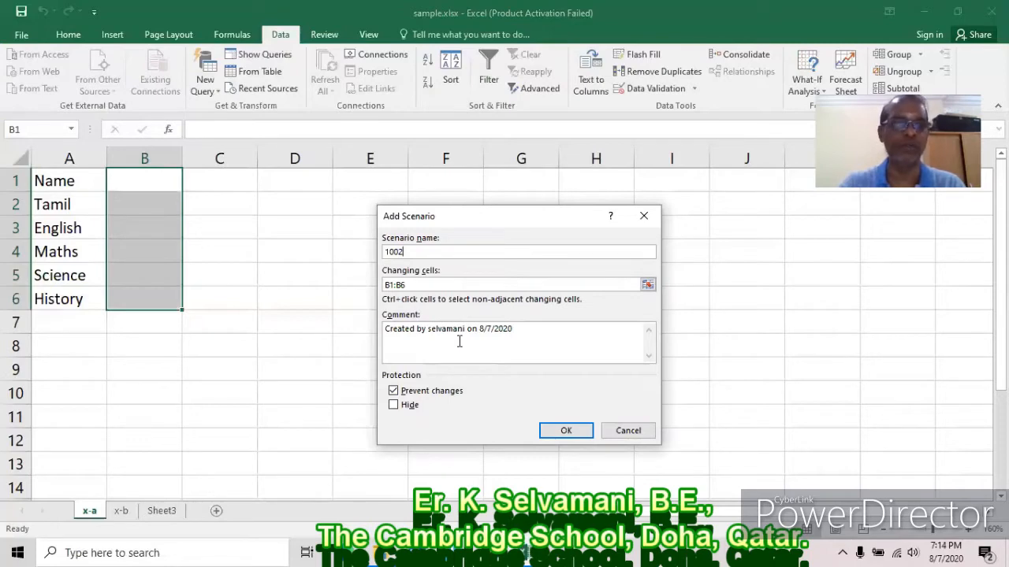
pyautogui.click(572, 432)
pyautogui.write('Guru')
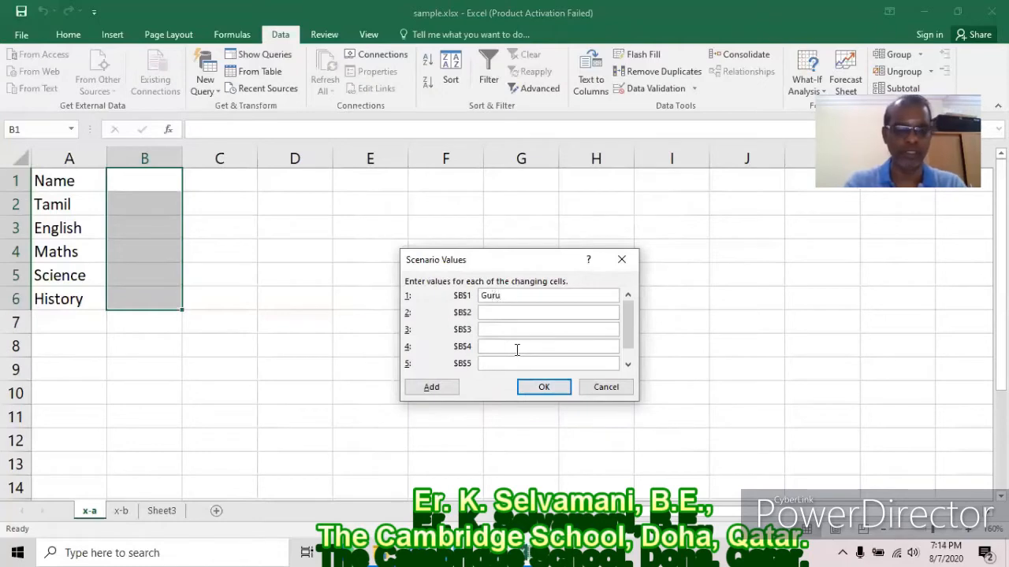
pyautogui.press('Tab')
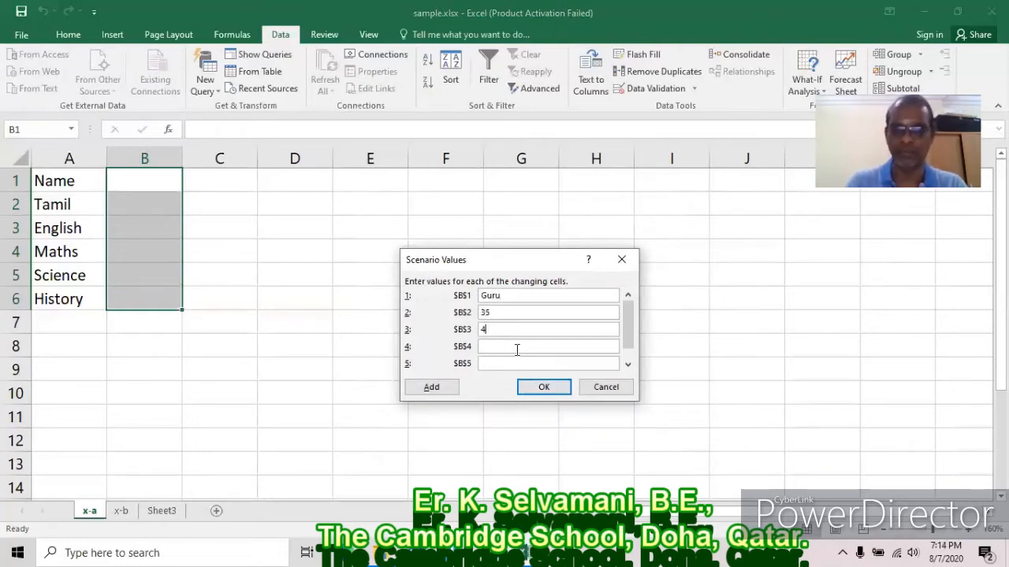
pyautogui.write('65')
pyautogui.press('Tab')
pyautogui.write('75')
pyautogui.press('Tab')
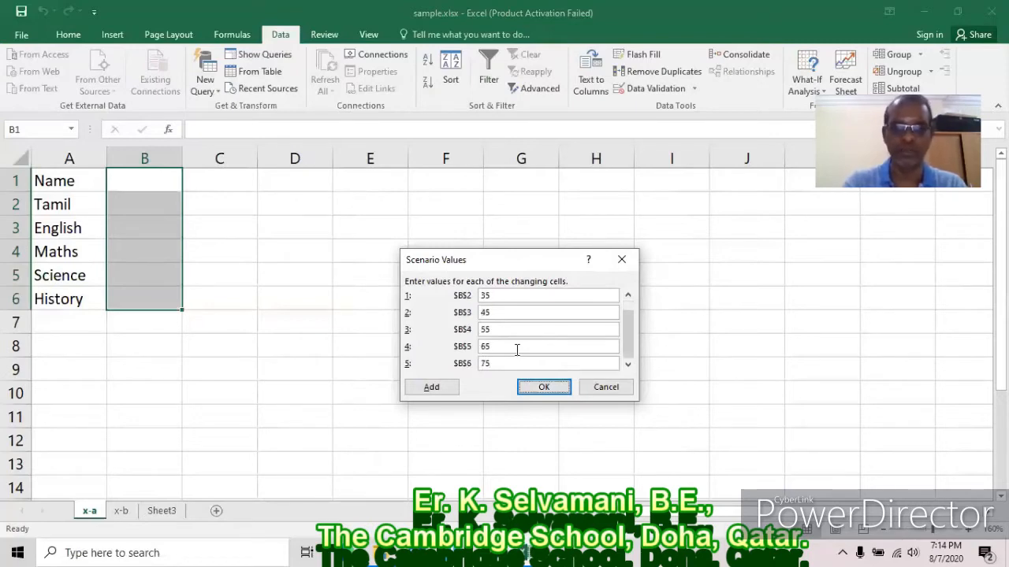
# Add scenario 1003 with a student's name and marks including 44 and 55.
pyautogui.click(434, 388)
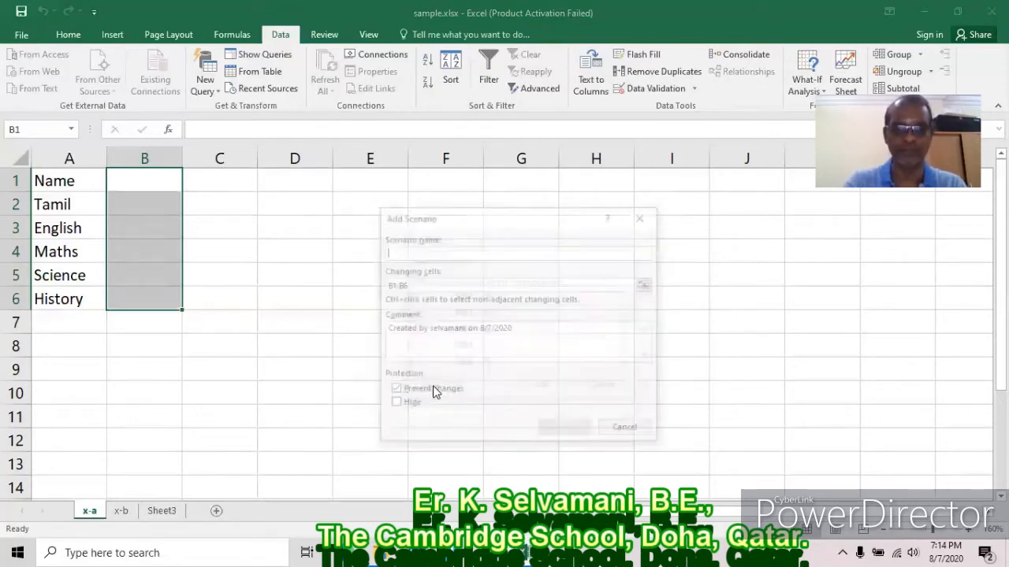
pyautogui.write('1003')
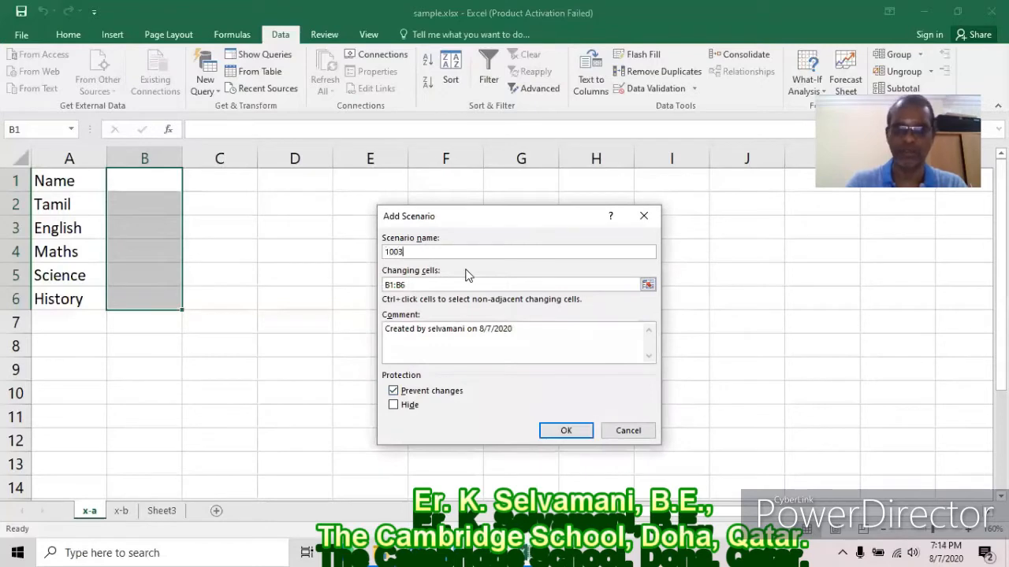
pyautogui.click(561, 431)
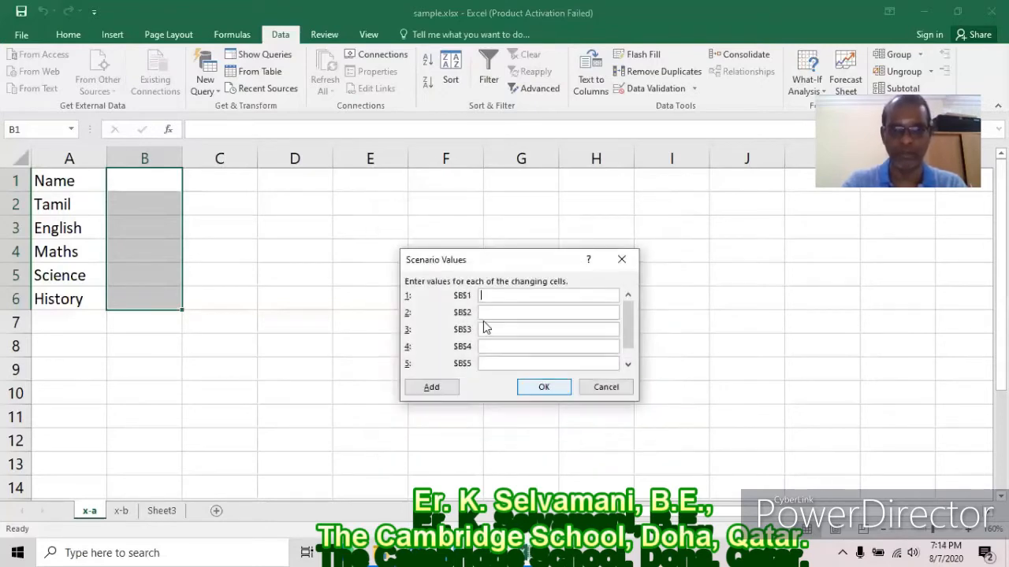
pyautogui.write('Baskar')
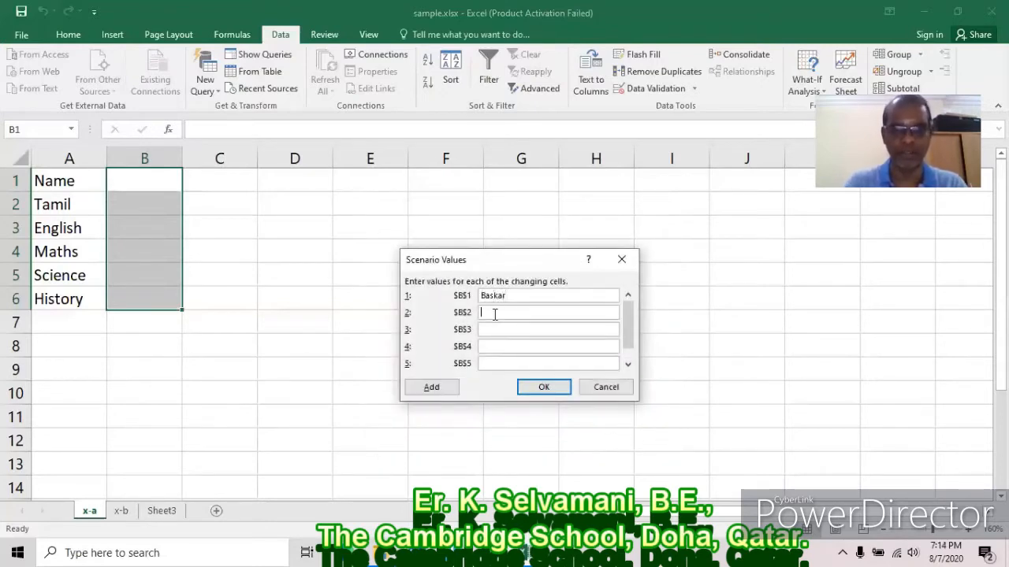
pyautogui.write('22')
pyautogui.press('Tab')
pyautogui.write('44')
pyautogui.press('Tab')
pyautogui.write('55')
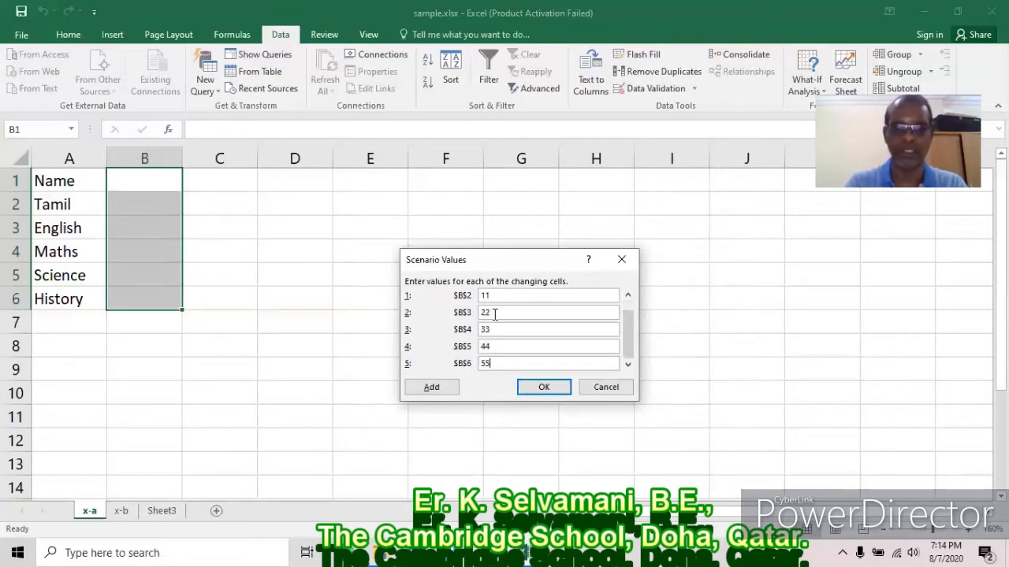
# Start the fourth scenario and enter a student's name with marks 61 through 65.
pyautogui.click(432, 388)
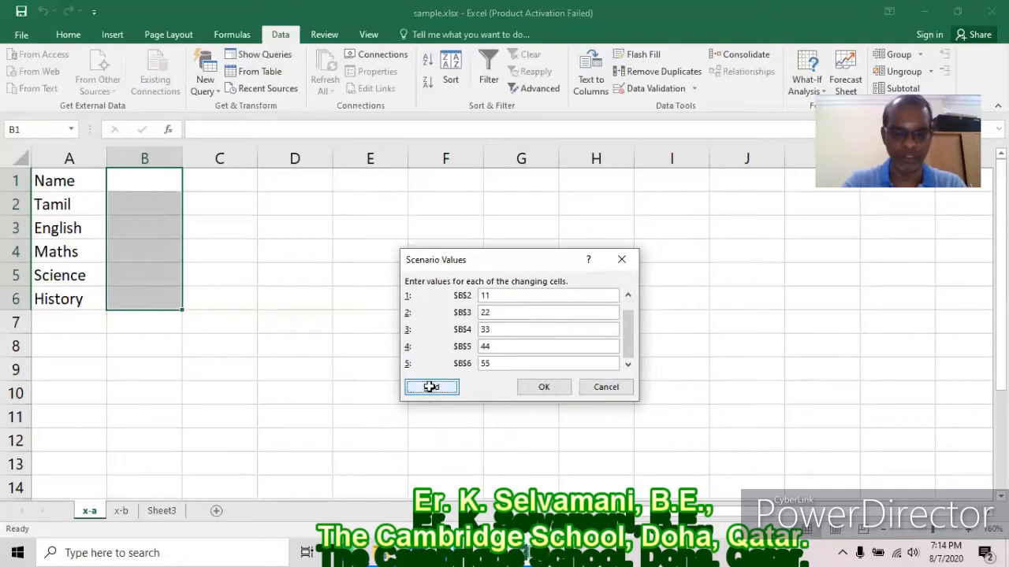
pyautogui.write('1004')
pyautogui.click(564, 432)
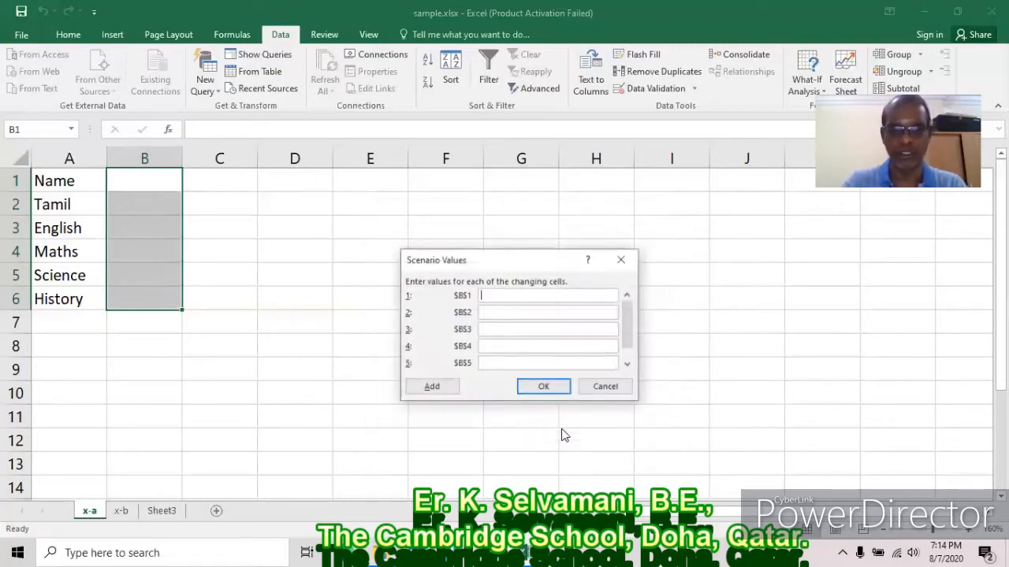
pyautogui.write('Sen')
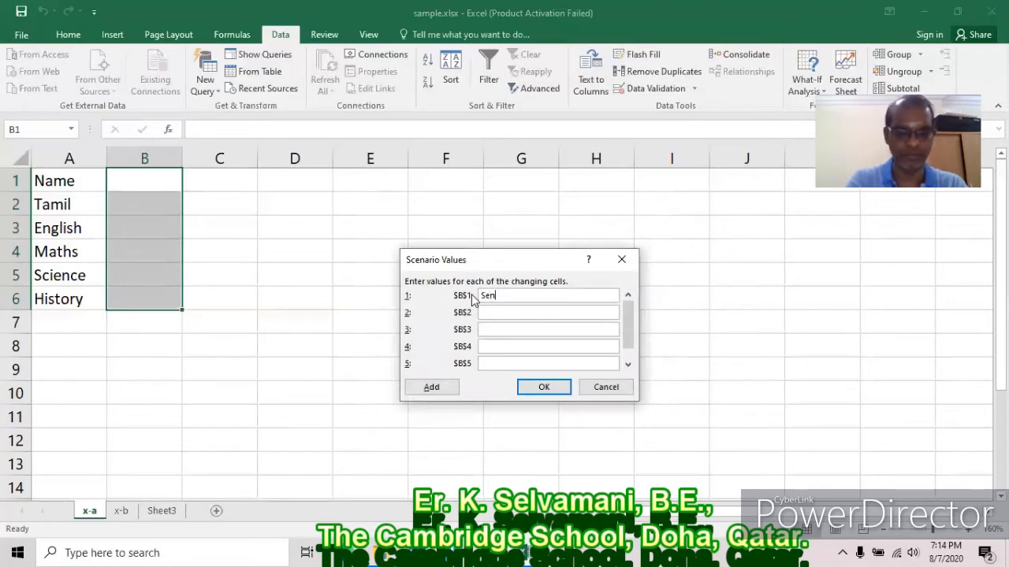
pyautogui.write('thil61')
pyautogui.press('Tab')
pyautogui.write('663')
pyautogui.press('Tab')
pyautogui.write('64')
pyautogui.press('Tab')
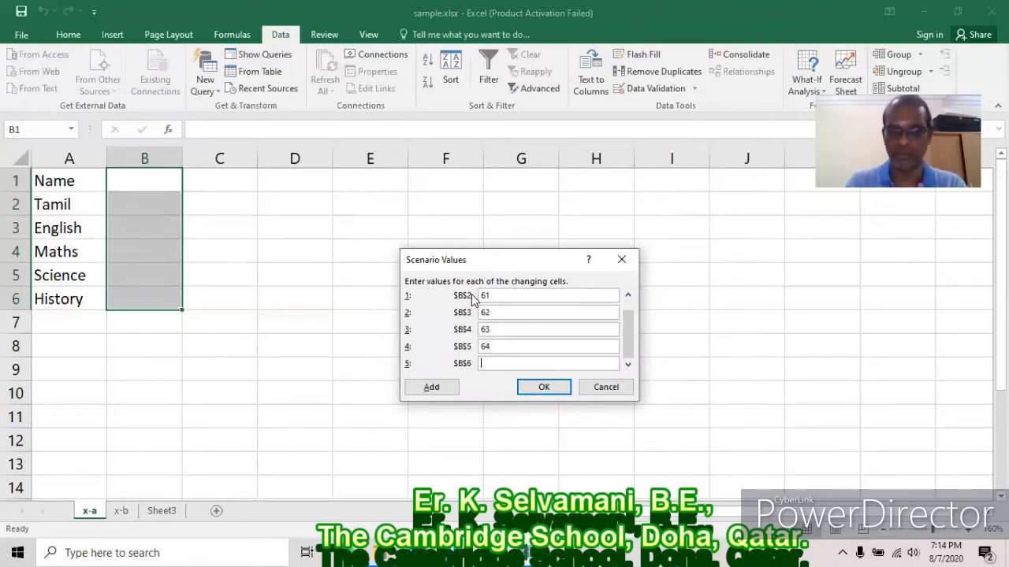
pyautogui.write('65')
pyautogui.press('Tab')
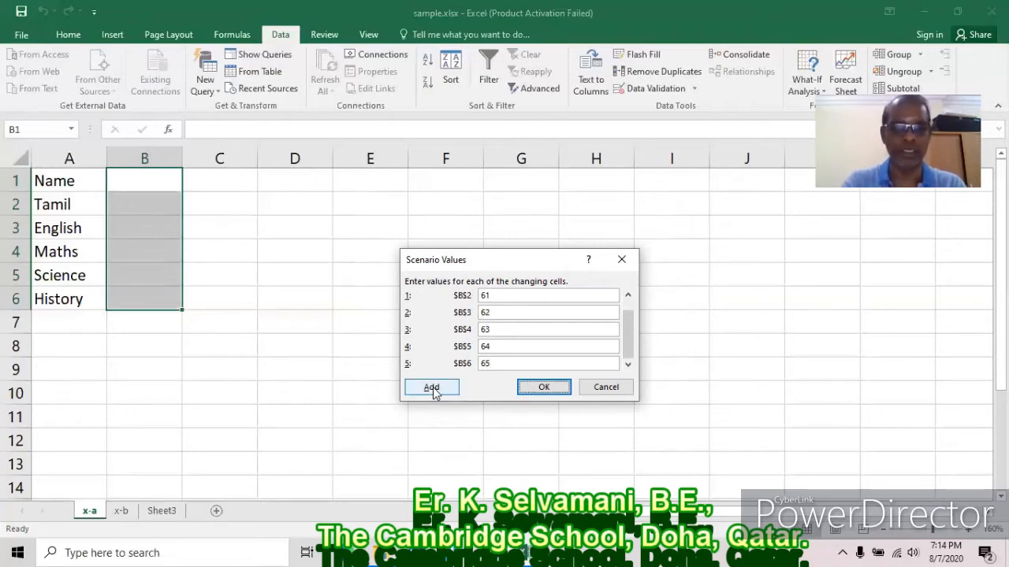
# Save scenario 1004, then show scenarios 1001 through 1004 on the sheet in turn.
pyautogui.click(544, 386)
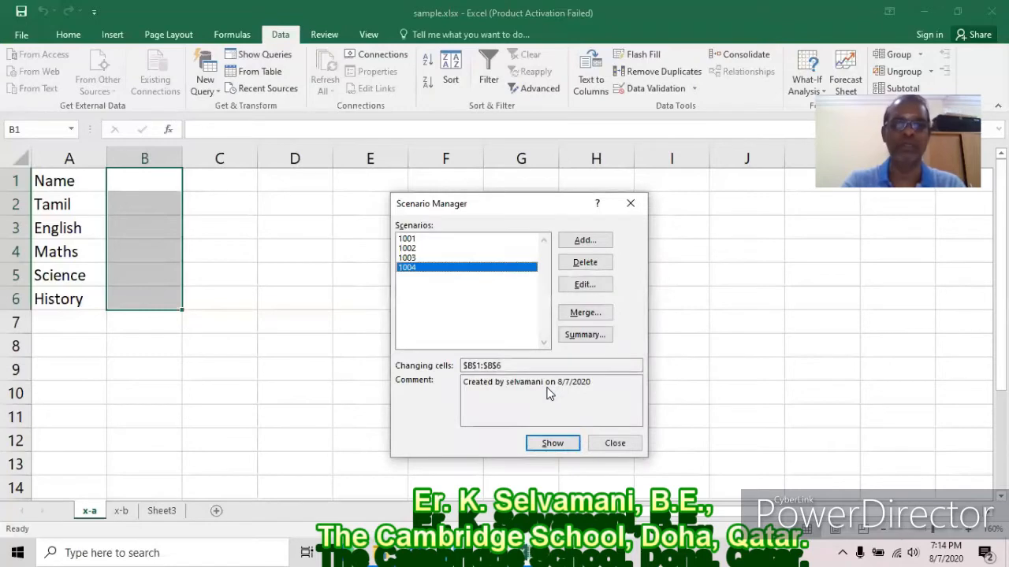
pyautogui.moveTo(502, 205); pyautogui.dragTo(457, 205)
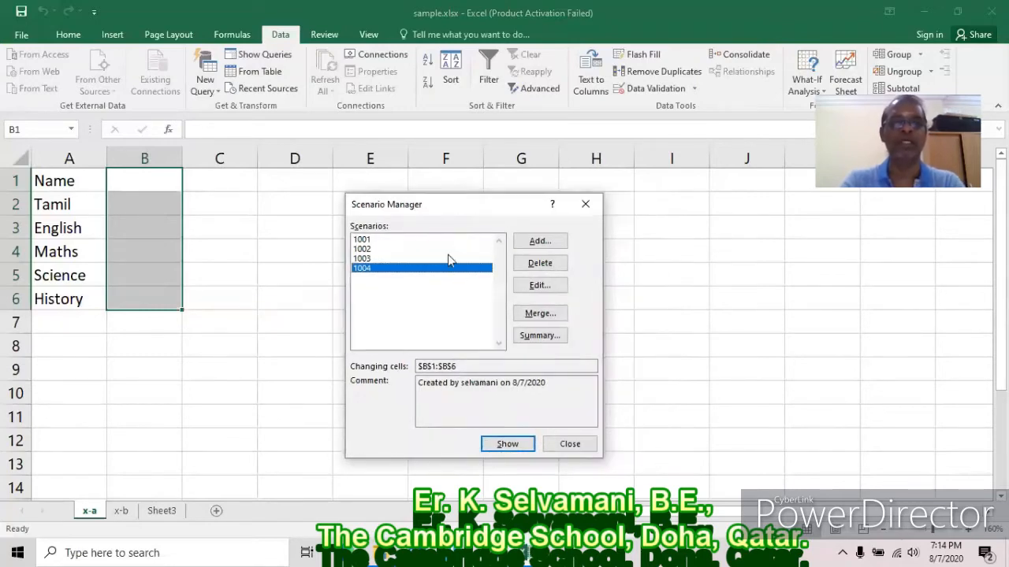
pyautogui.click(366, 239)
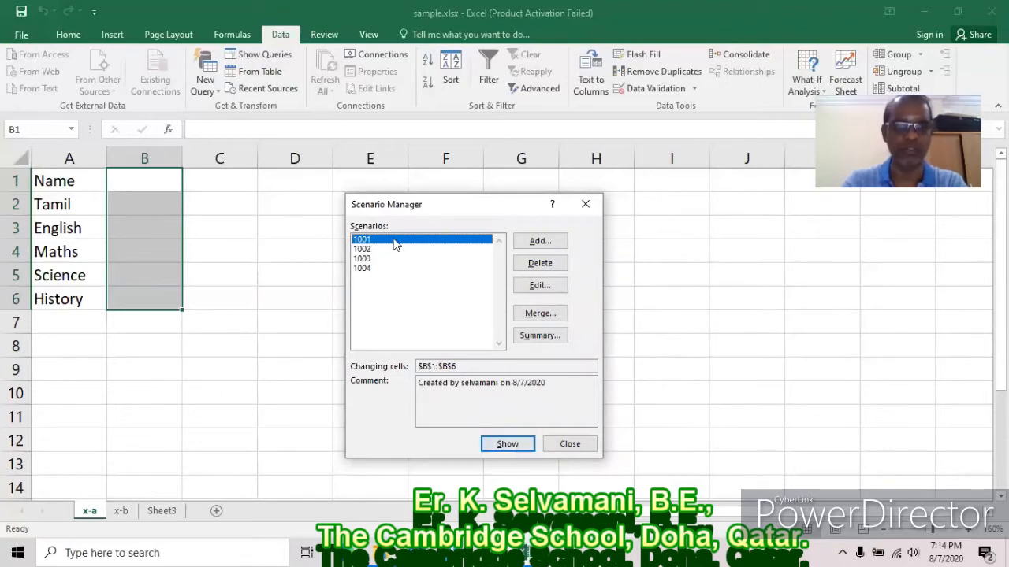
pyautogui.click(507, 444)
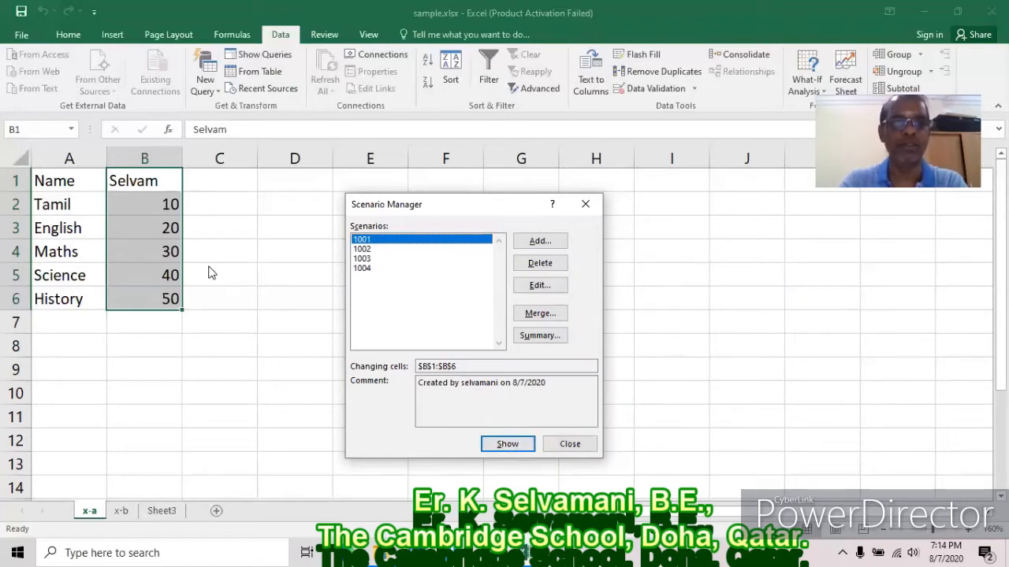
pyautogui.click(364, 249)
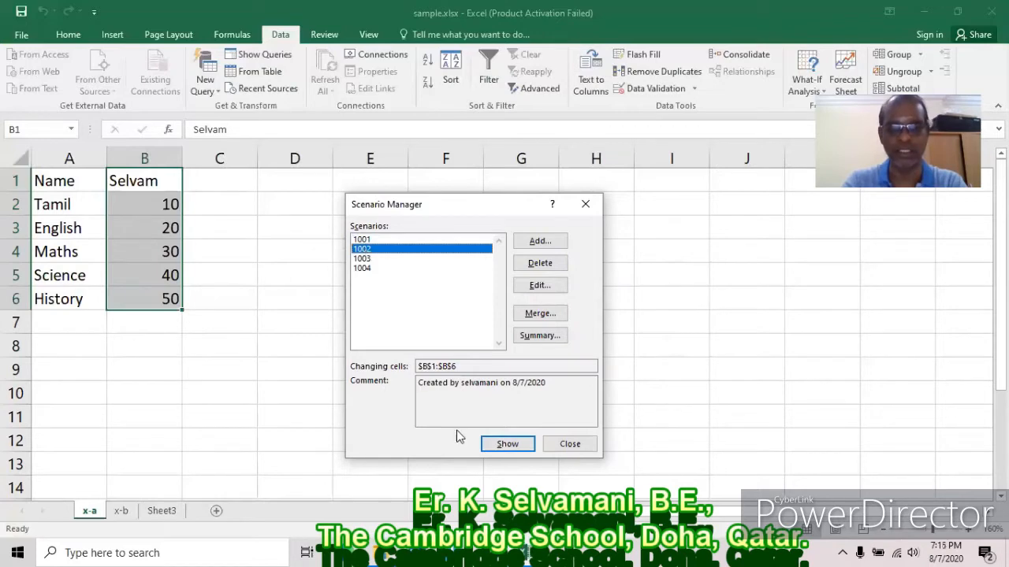
pyautogui.click(512, 445)
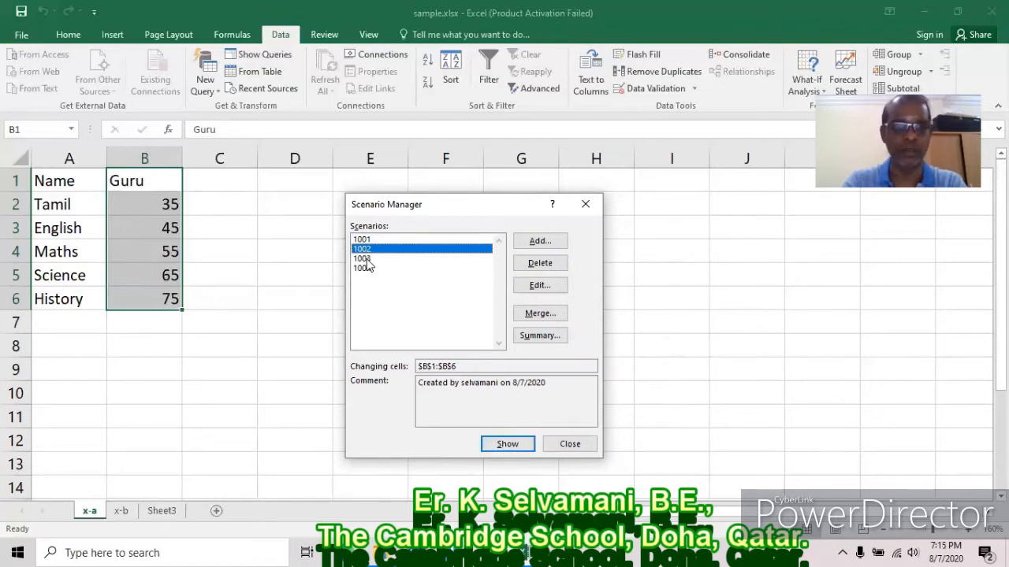
pyautogui.click(368, 260)
pyautogui.click(507, 445)
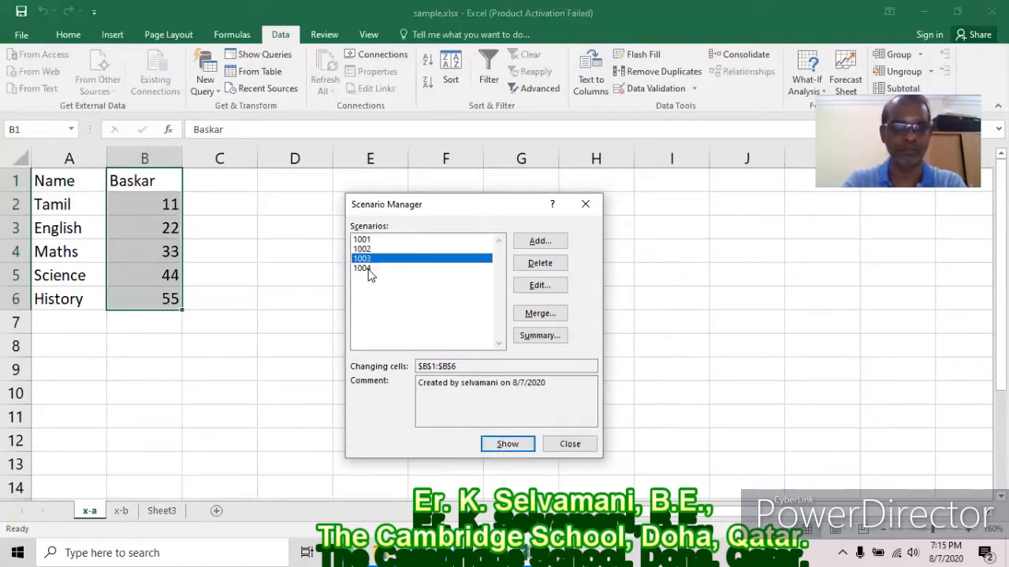
pyautogui.click(368, 268)
pyautogui.click(509, 446)
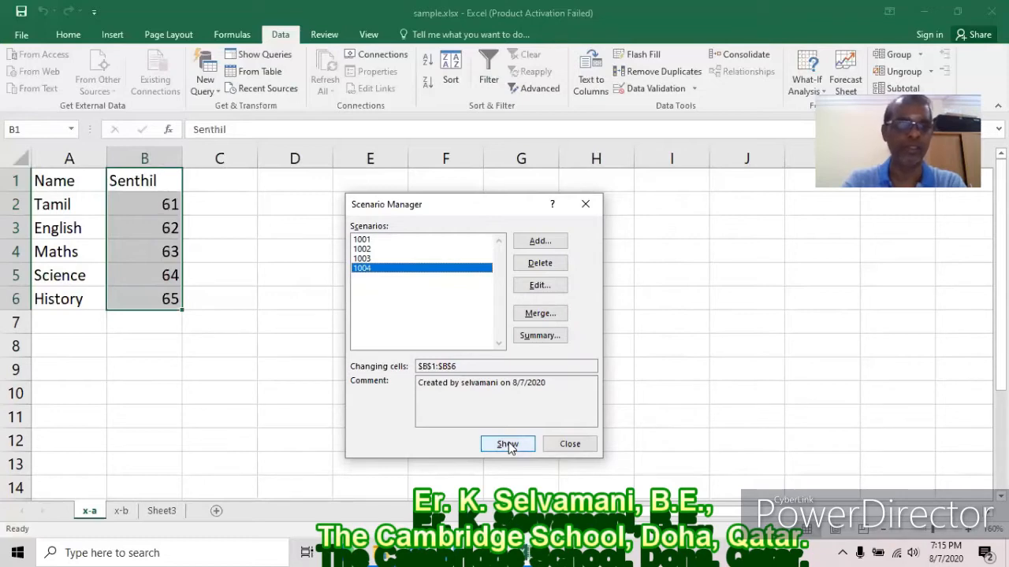
# Cycle through scenarios 1001–1004 again, finishing with 1001's values shown.
pyautogui.click(378, 241)
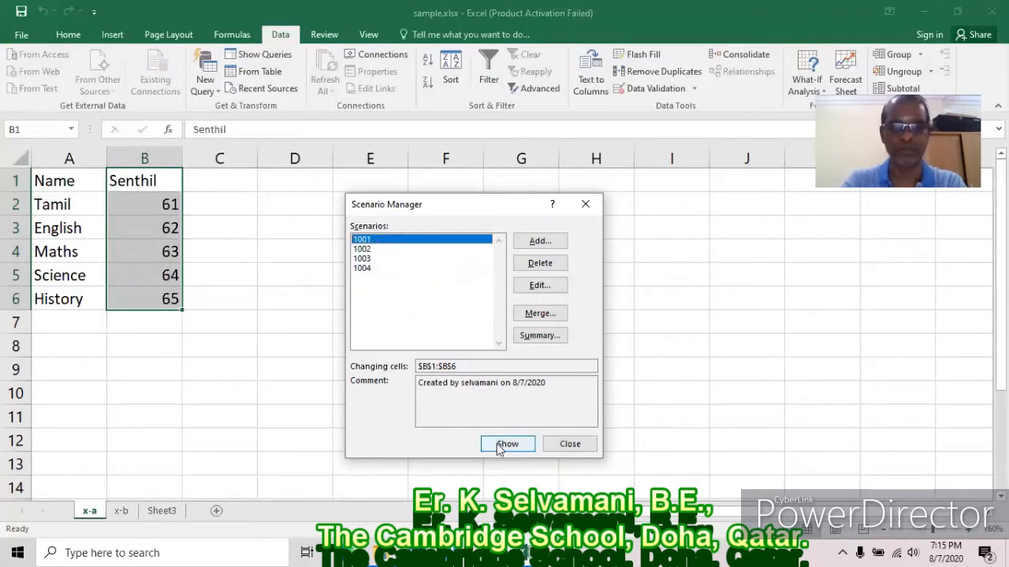
pyautogui.click(504, 445)
pyautogui.click(362, 249)
pyautogui.click(507, 443)
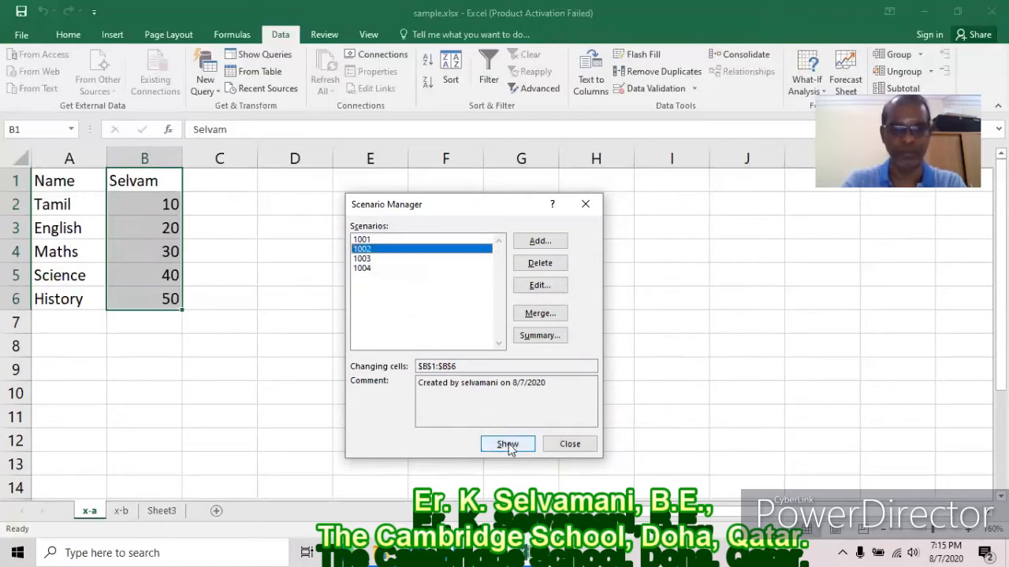
pyautogui.click(361, 259)
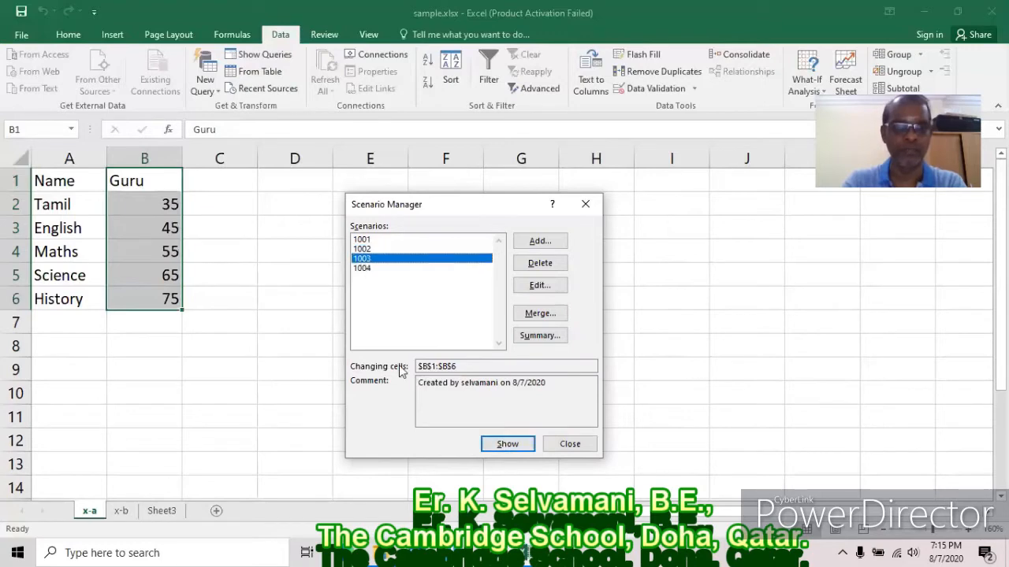
pyautogui.click(505, 444)
pyautogui.click(363, 268)
pyautogui.click(507, 444)
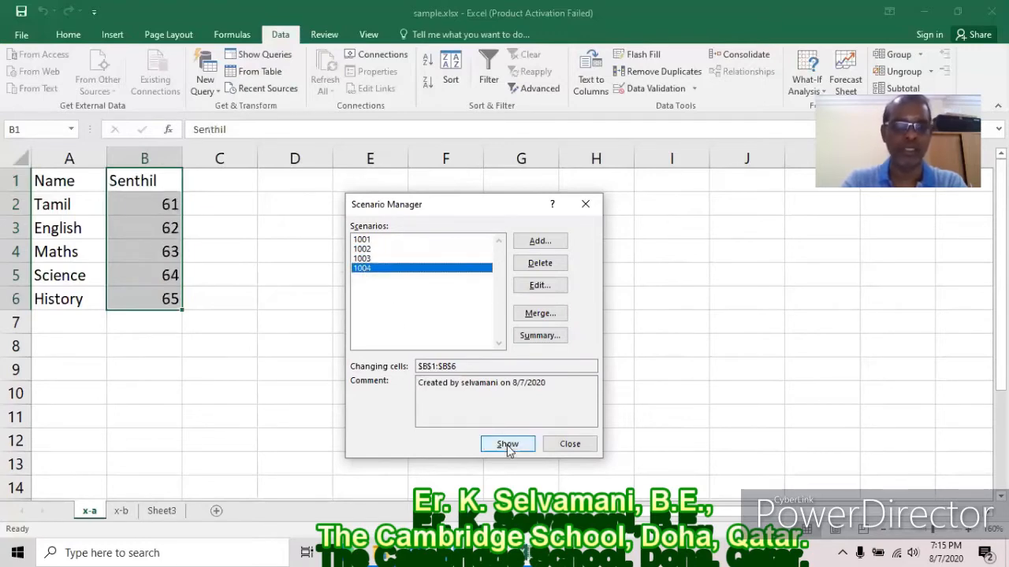
pyautogui.click(374, 249)
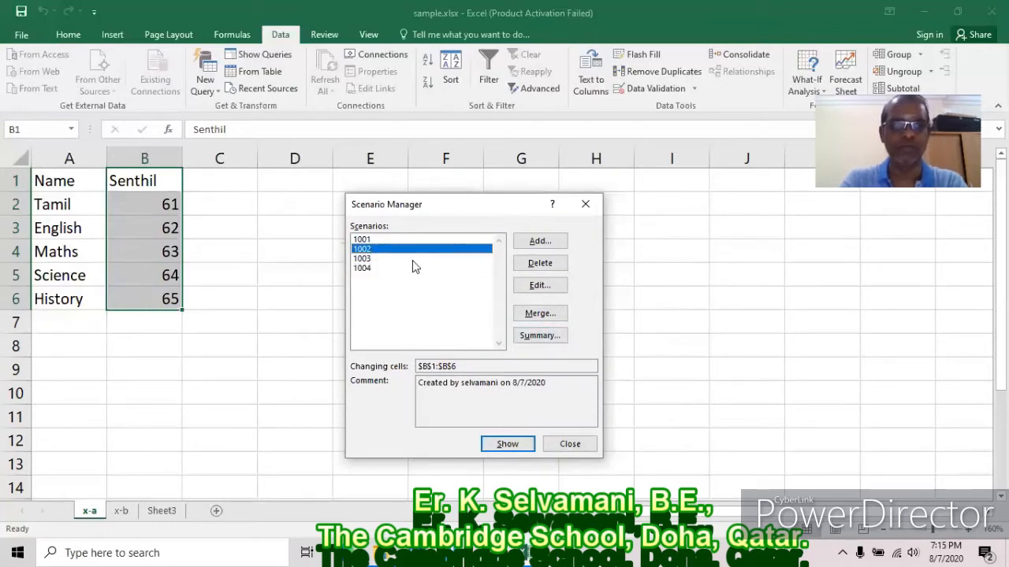
pyautogui.click(359, 240)
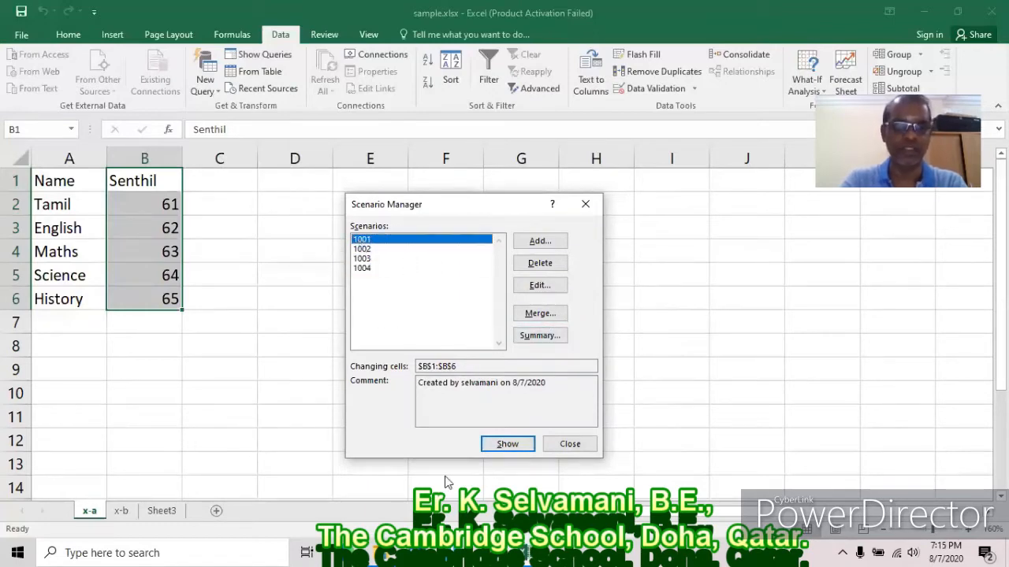
pyautogui.click(508, 444)
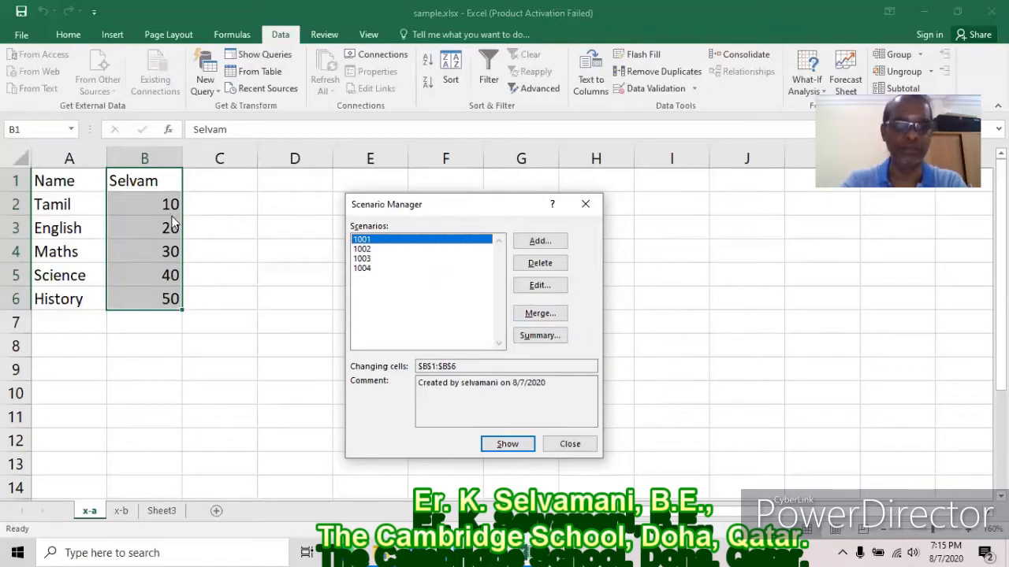
# Edit scenario 1001 and change its $B$2 Tamil value to 40.
pyautogui.click(552, 286)
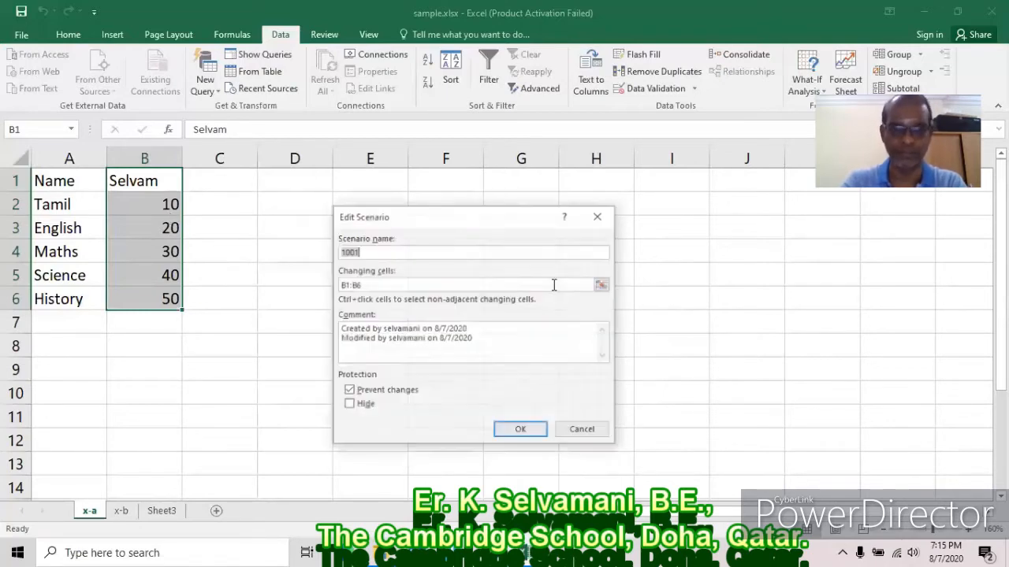
pyautogui.click(531, 430)
pyautogui.click(458, 312)
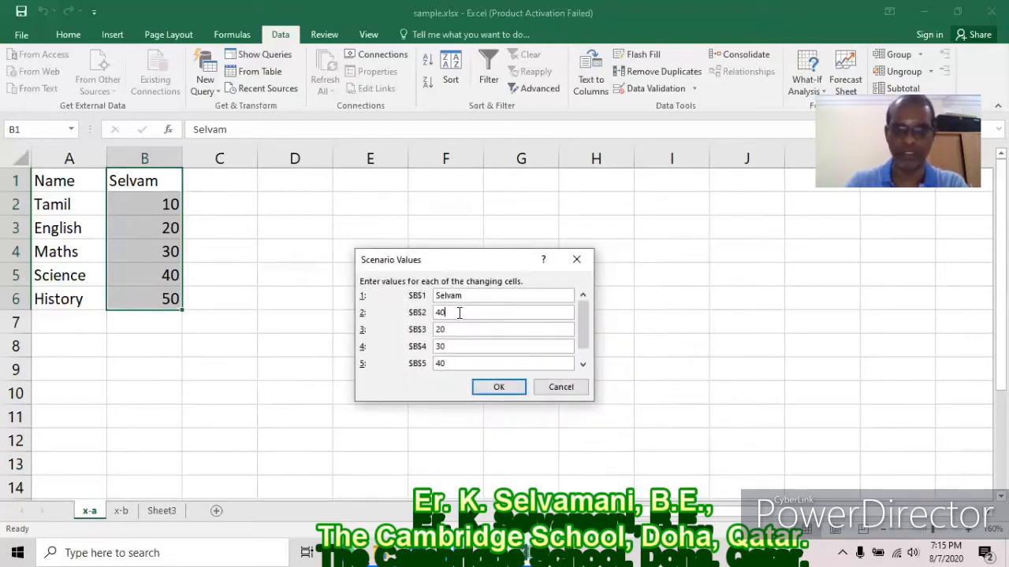
# Save and show scenario 1001 so B2 reads 40, recheck its settings, then close Scenario Manager.
pyautogui.click(505, 392)
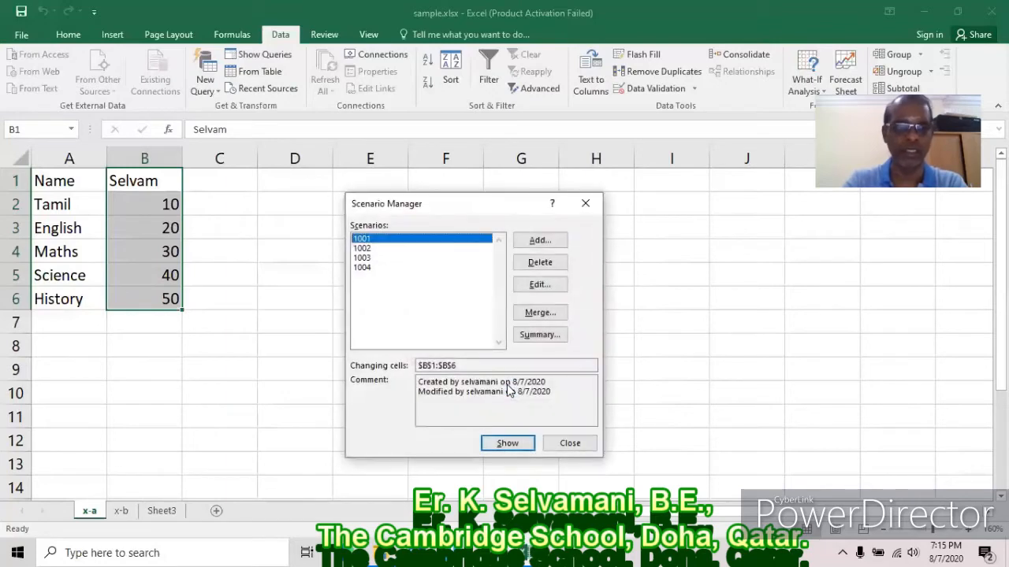
pyautogui.click(505, 445)
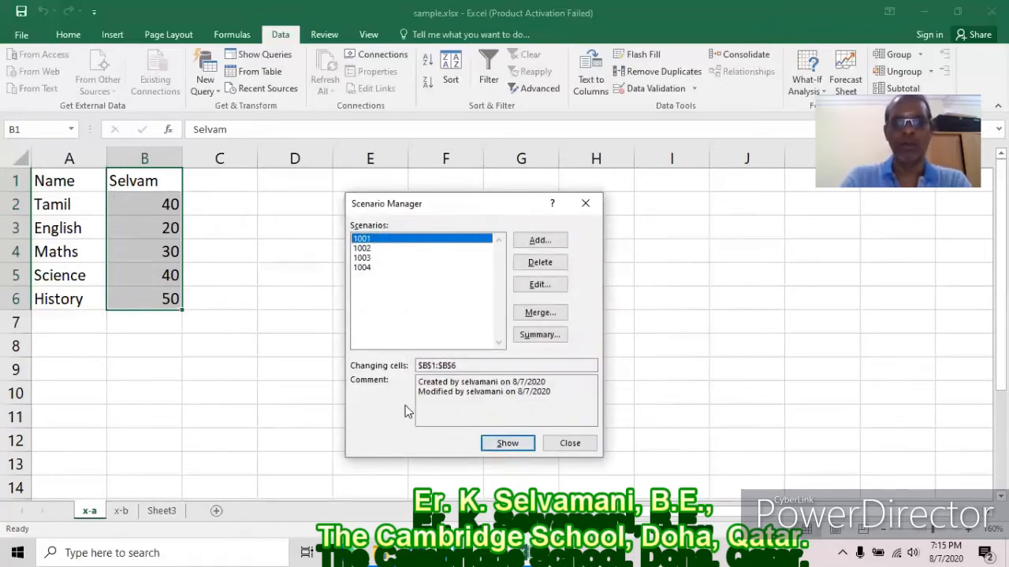
pyautogui.click(549, 284)
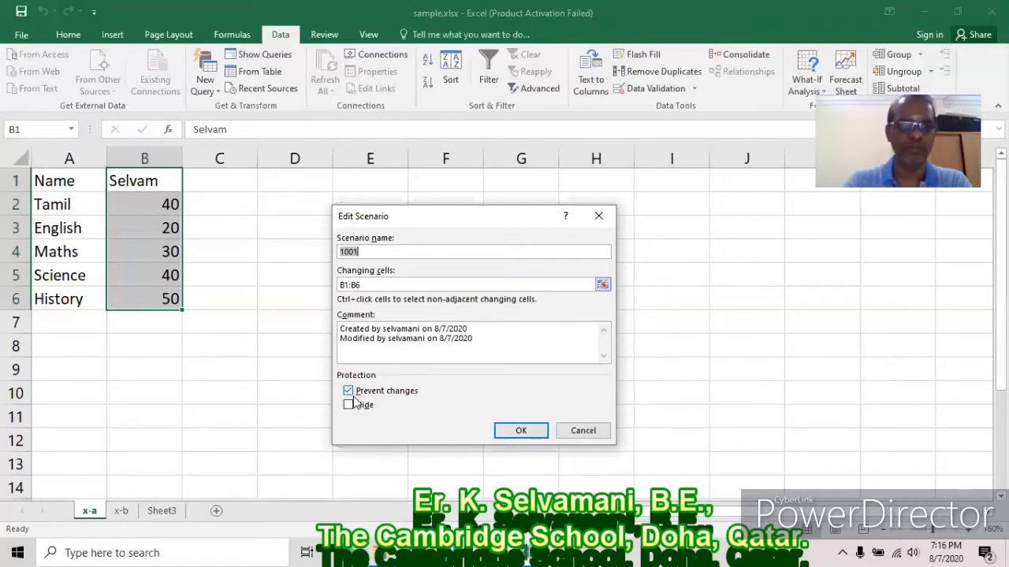
pyautogui.click(520, 431)
pyautogui.click(510, 391)
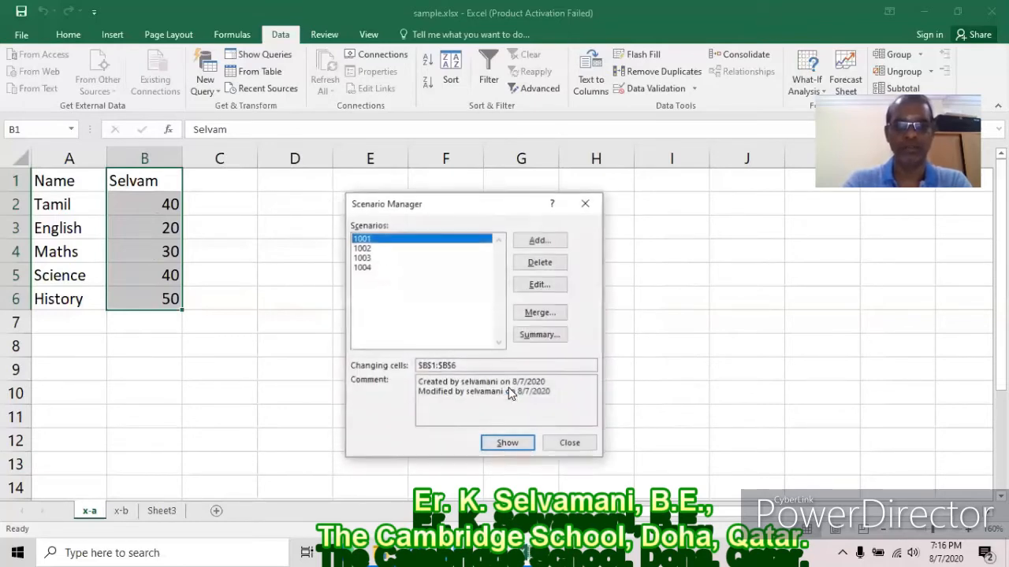
pyautogui.click(579, 443)
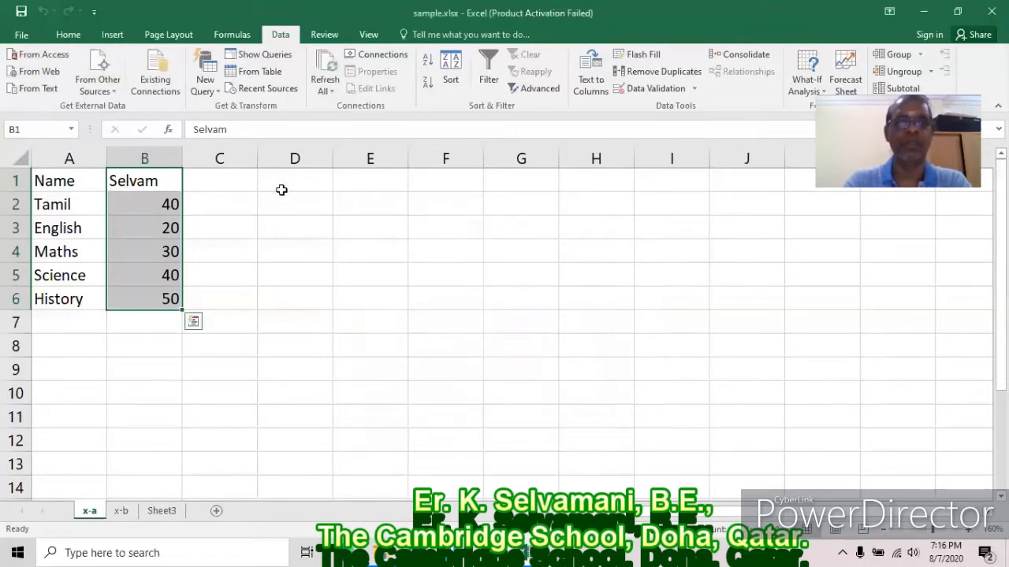
pyautogui.click(325, 34)
pyautogui.click(445, 78)
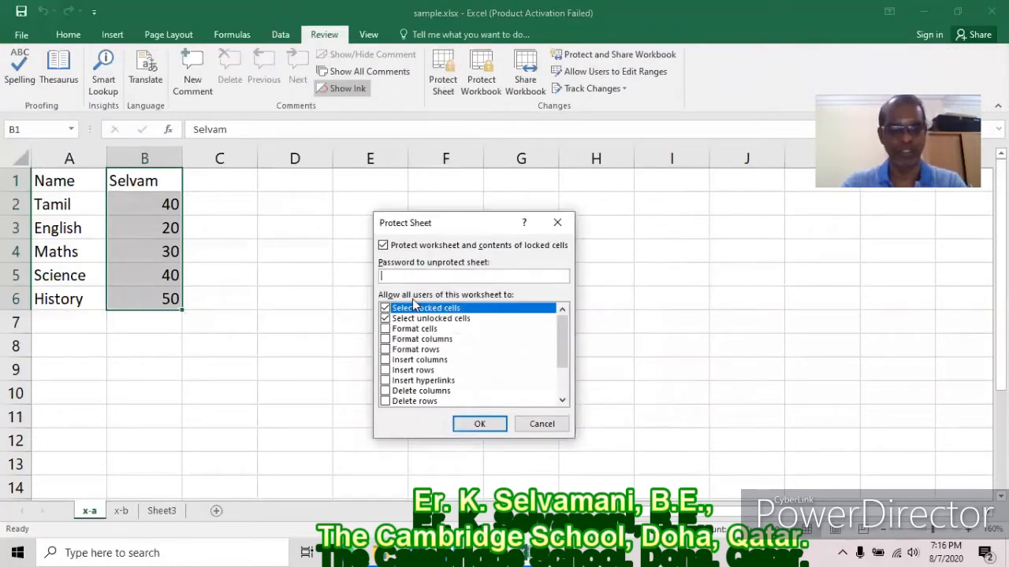
pyautogui.write('123456')
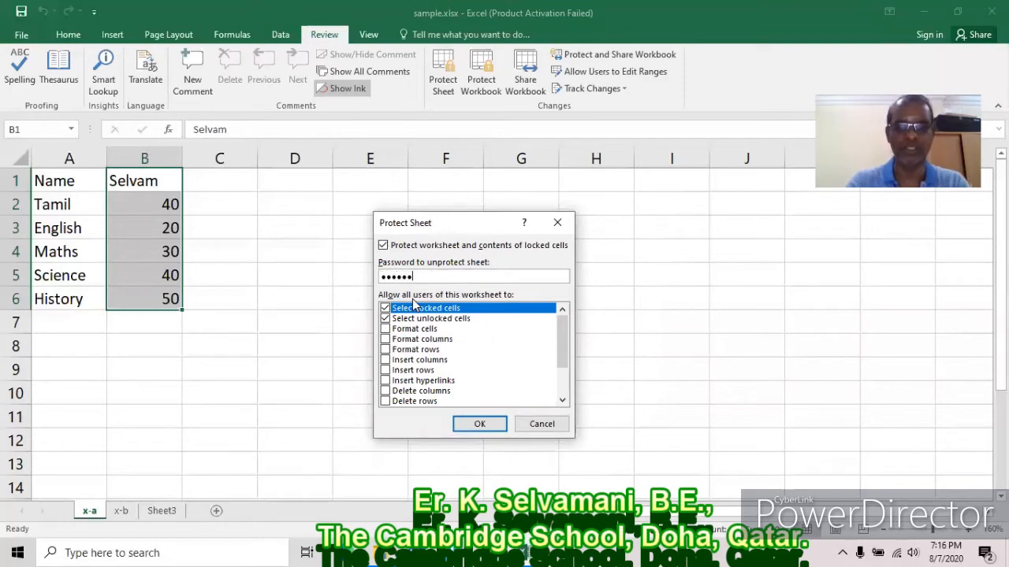
pyautogui.click(481, 426)
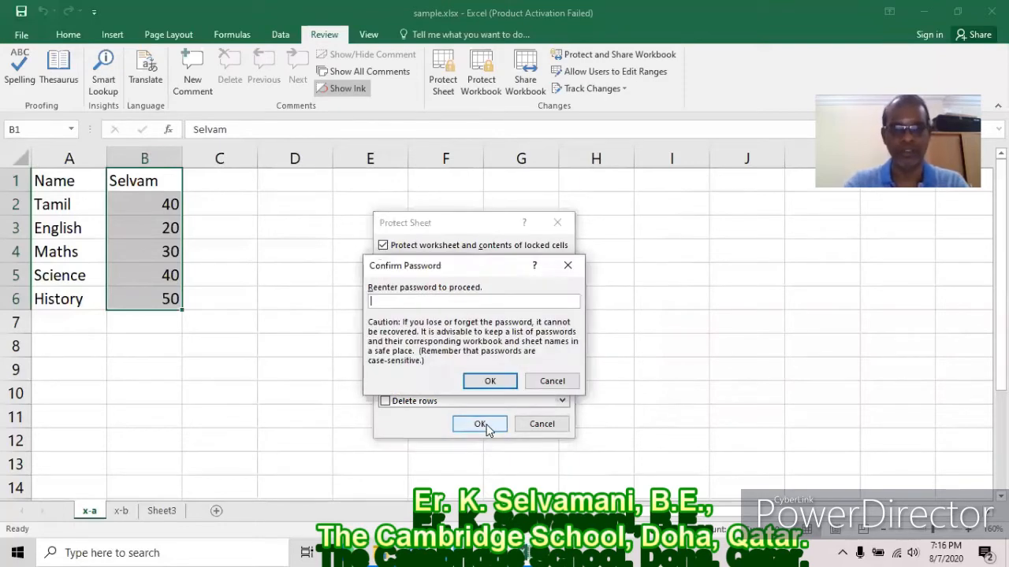
pyautogui.write('123456')
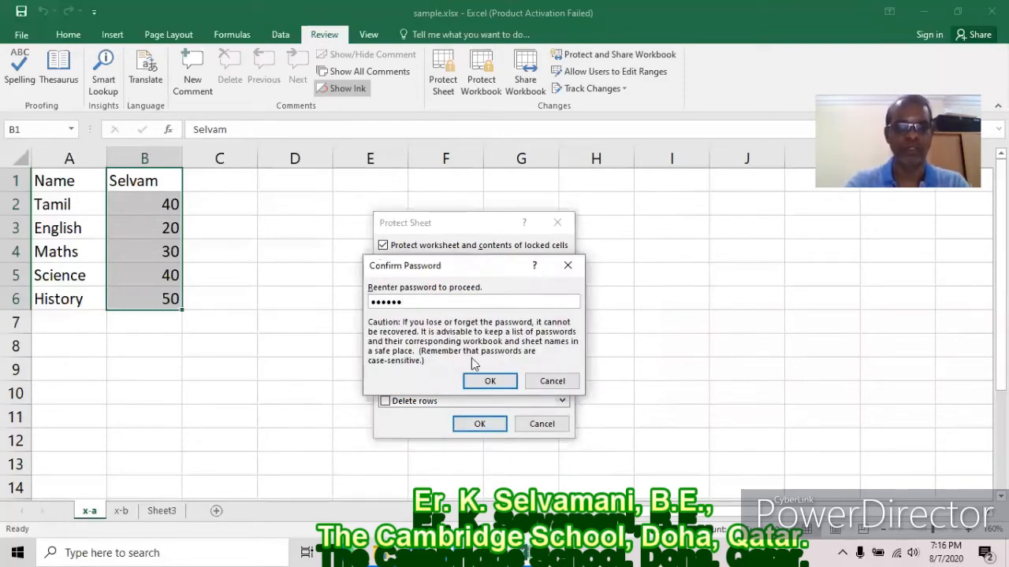
pyautogui.click(489, 381)
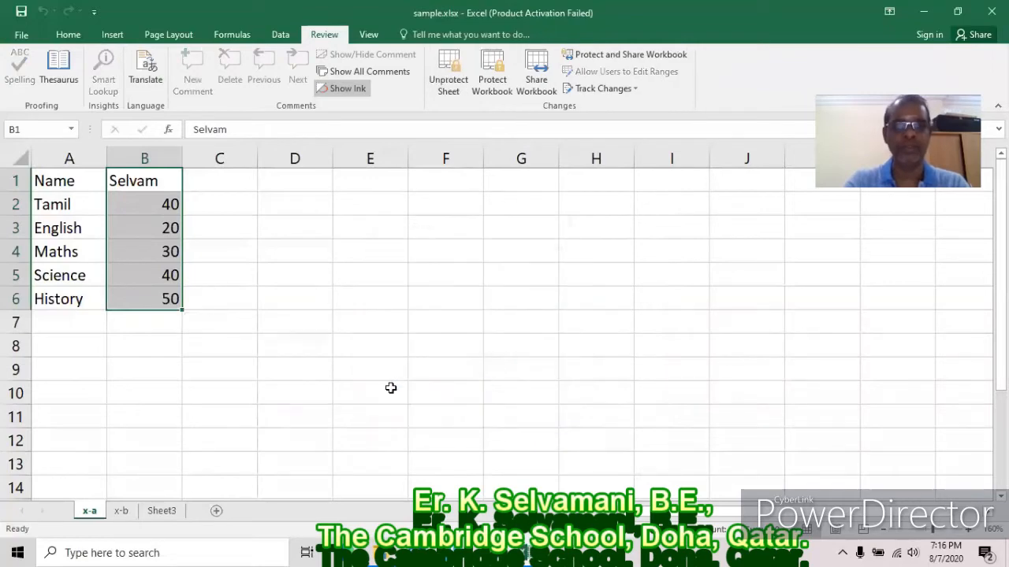
# In the Scenario Manager, confirm scenarios 1002–1004 can no longer be edited, then close it.
pyautogui.click(282, 34)
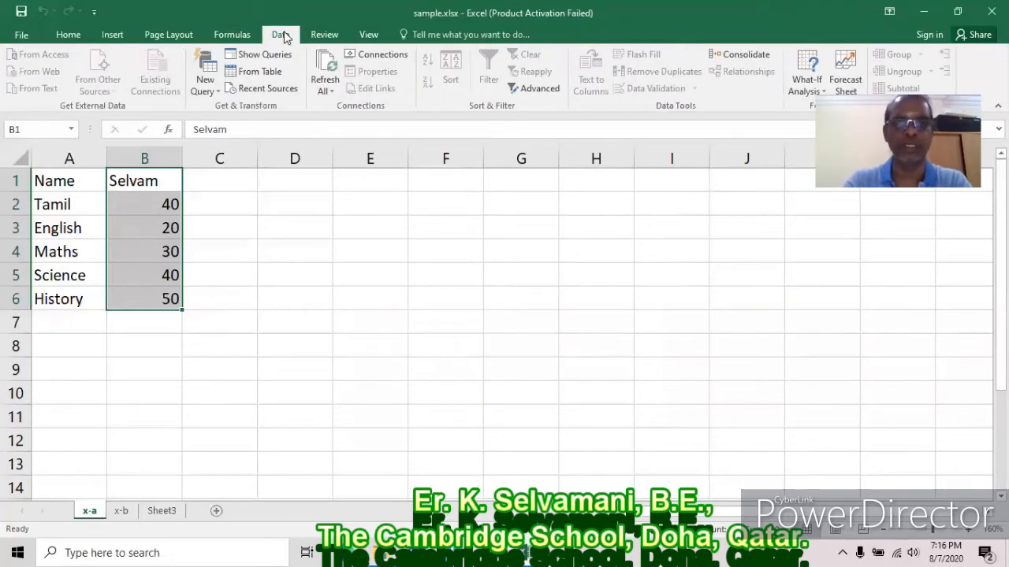
pyautogui.click(807, 79)
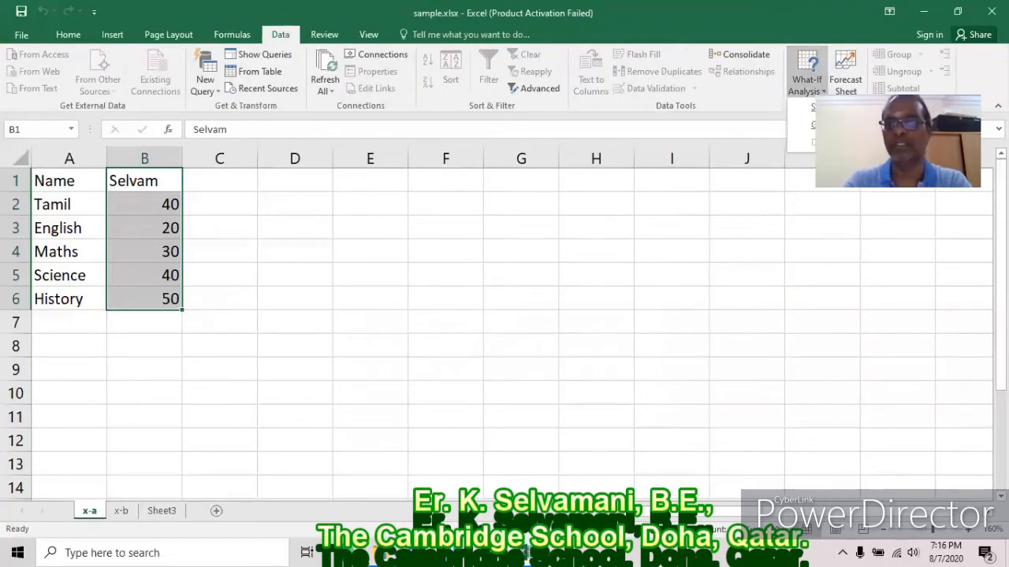
pyautogui.click(828, 107)
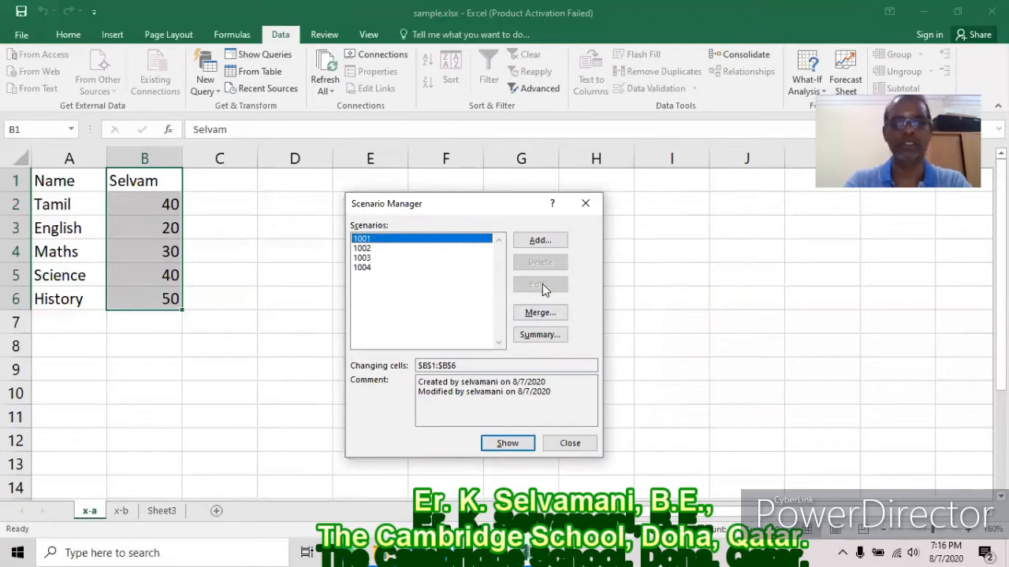
pyautogui.click(363, 249)
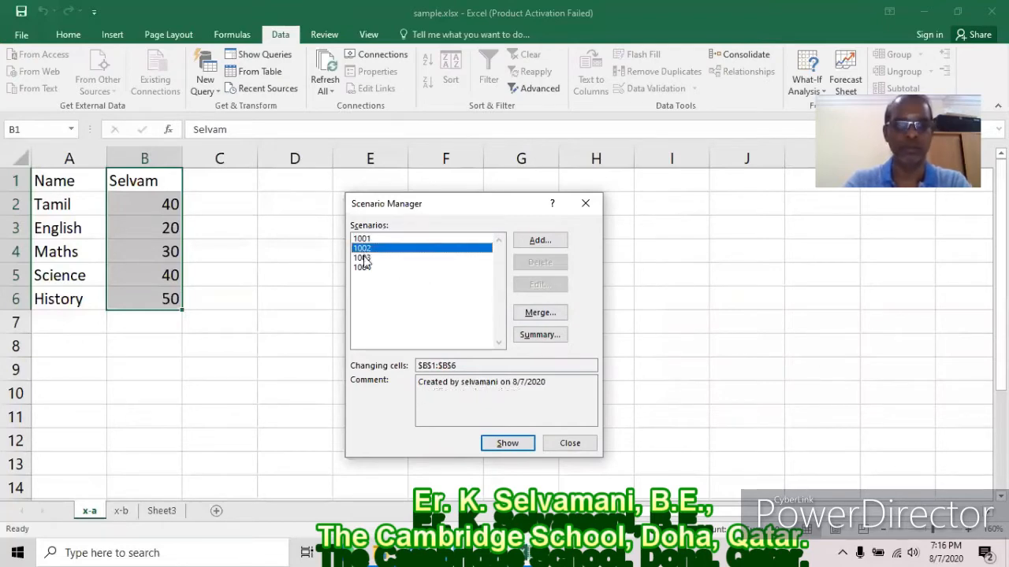
pyautogui.click(365, 258)
pyautogui.click(365, 268)
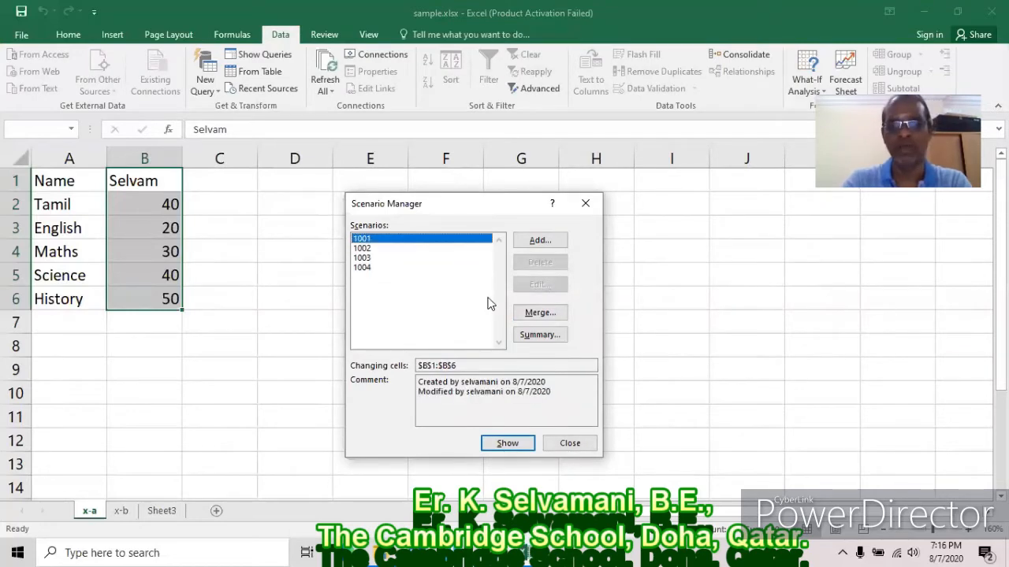
pyautogui.click(569, 443)
pyautogui.click(334, 35)
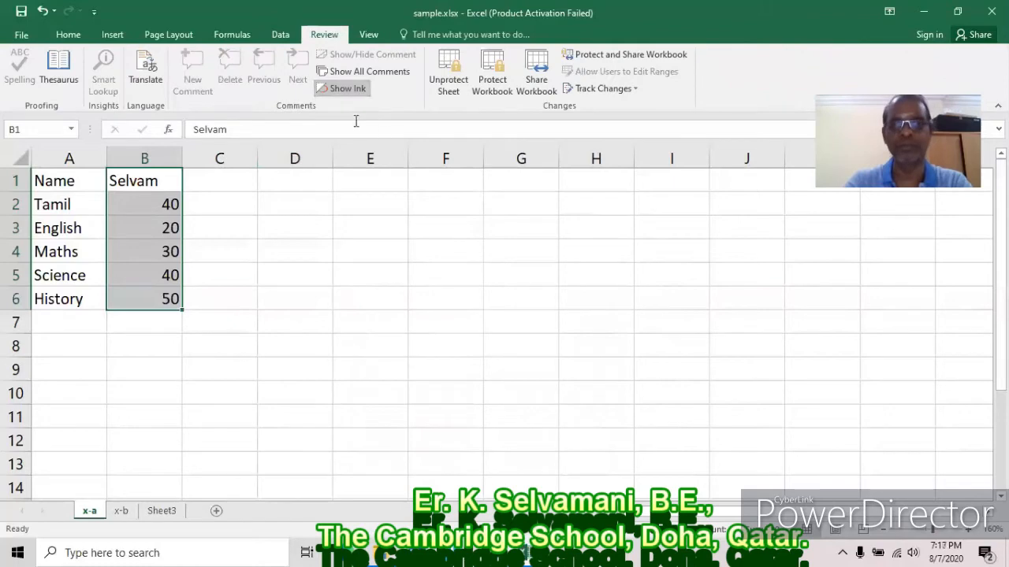
pyautogui.click(452, 76)
pyautogui.write('123456')
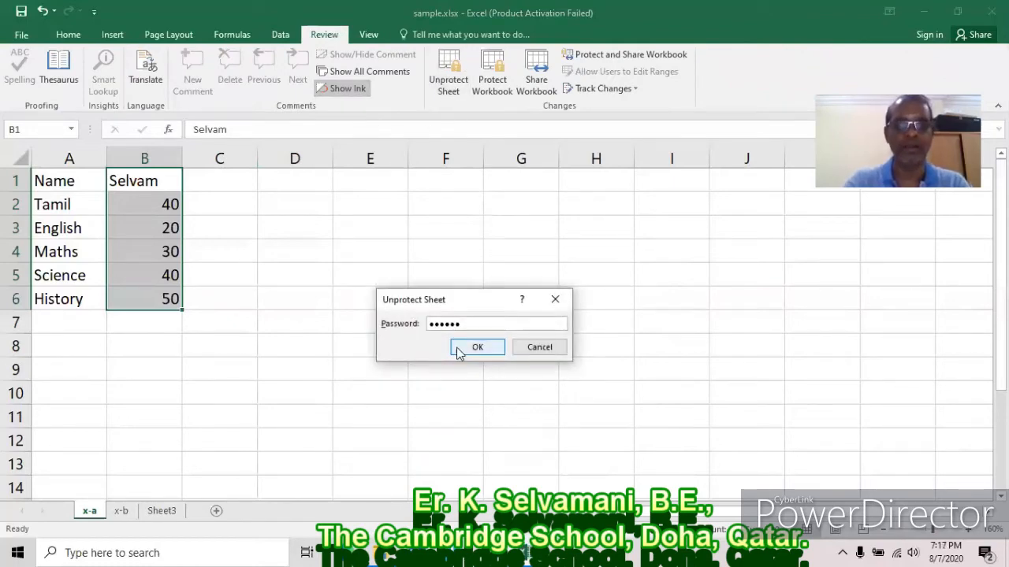
pyautogui.click(466, 352)
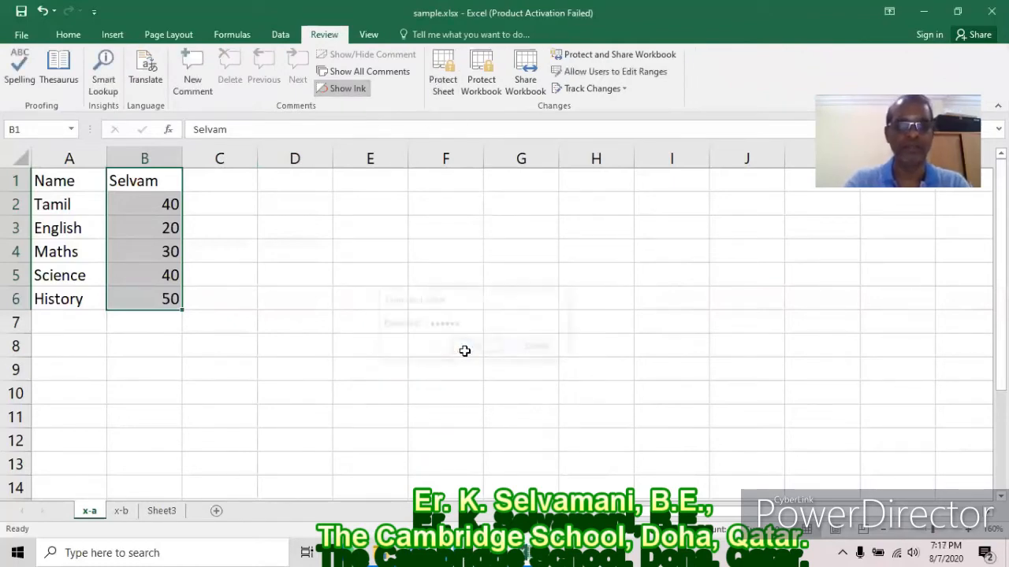
# Edit scenario 1004 to switch off Prevent changes, keeping its values, and close the Scenario Manager.
pyautogui.click(281, 35)
pyautogui.click(822, 91)
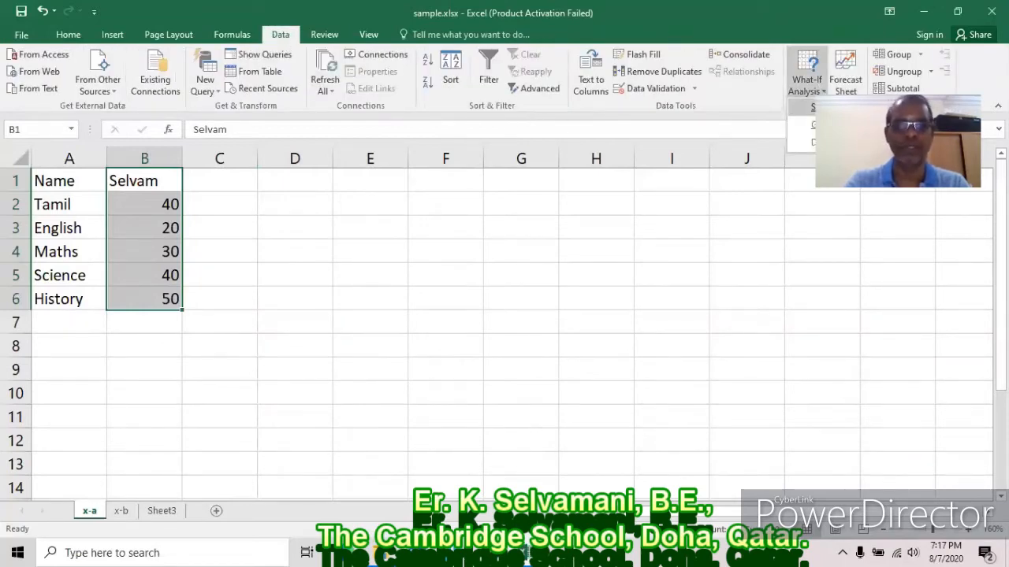
pyautogui.click(819, 108)
pyautogui.click(371, 257)
pyautogui.click(370, 267)
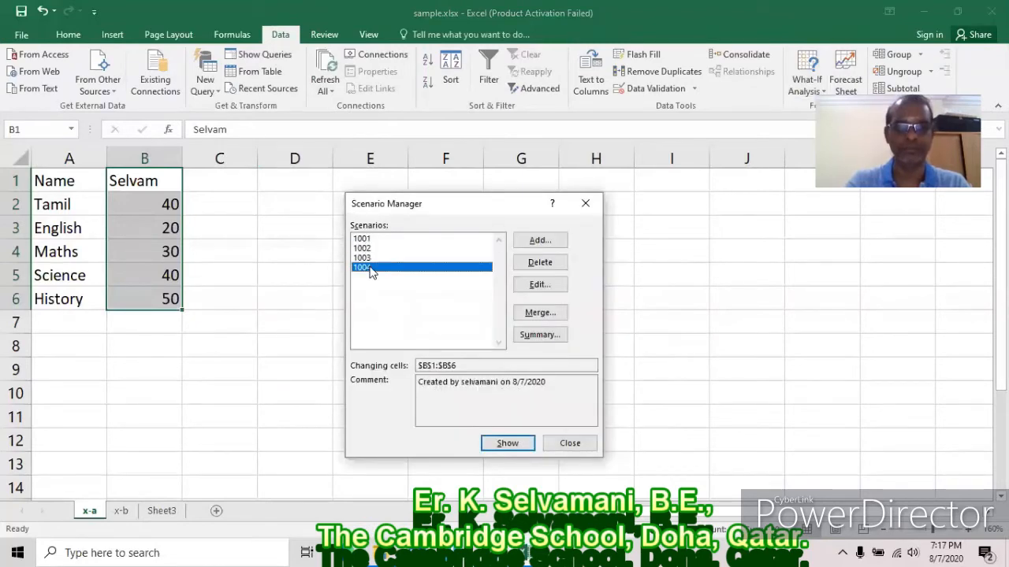
pyautogui.click(541, 285)
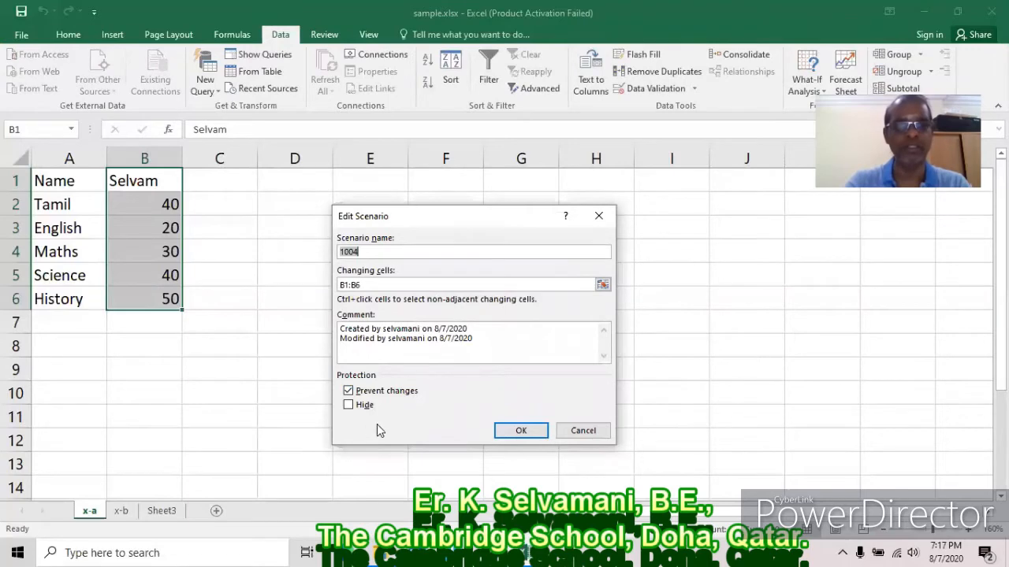
pyautogui.click(348, 391)
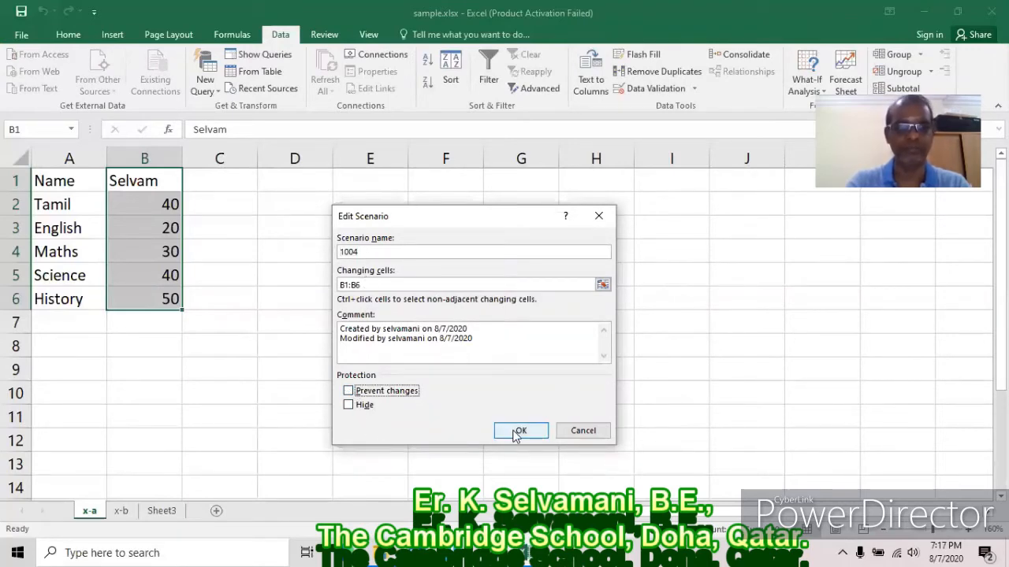
pyautogui.click(513, 431)
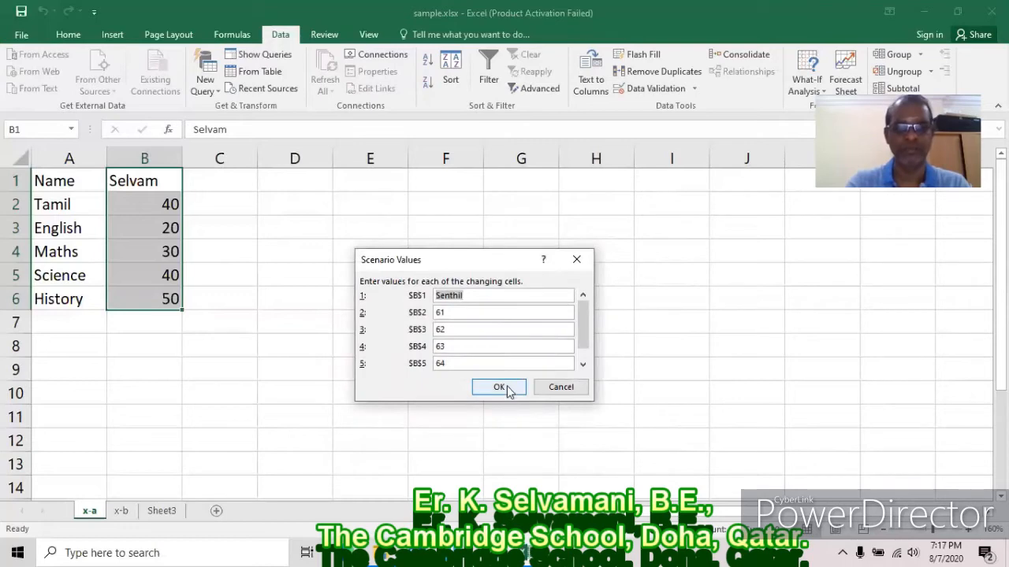
pyautogui.click(499, 387)
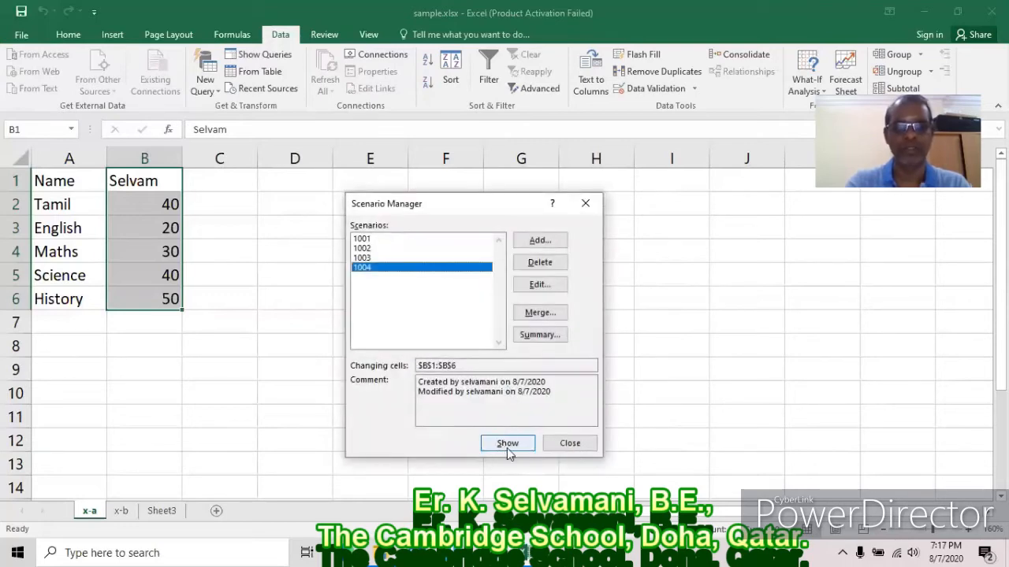
pyautogui.click(570, 443)
pyautogui.click(329, 37)
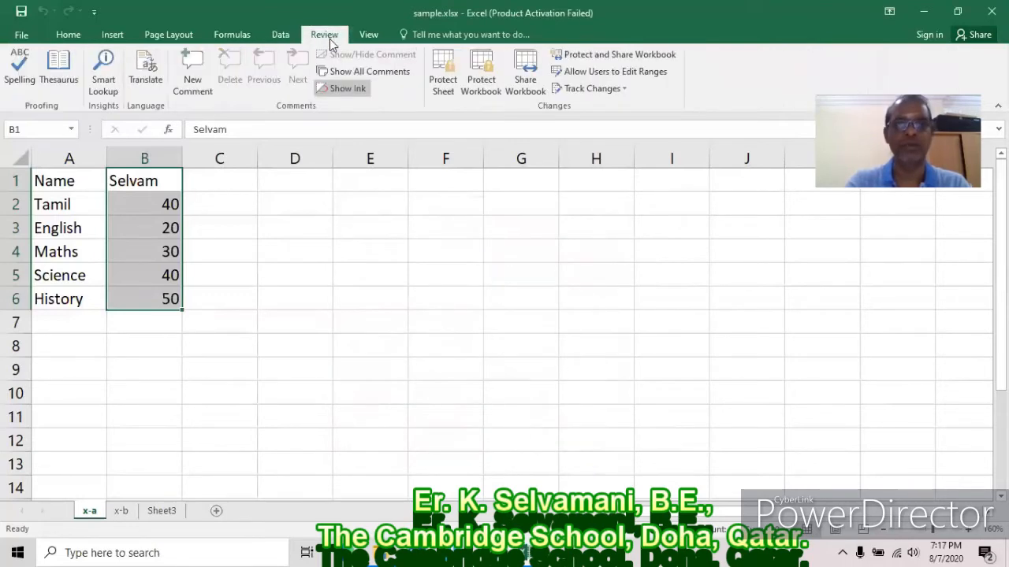
pyautogui.click(442, 75)
pyautogui.write('123')
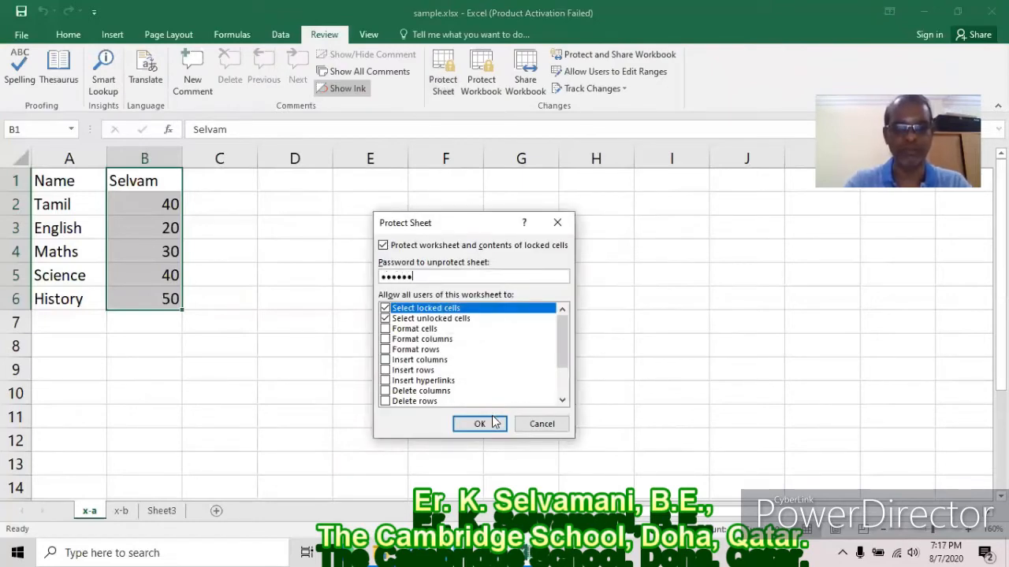
pyautogui.click(479, 423)
pyautogui.write('123')
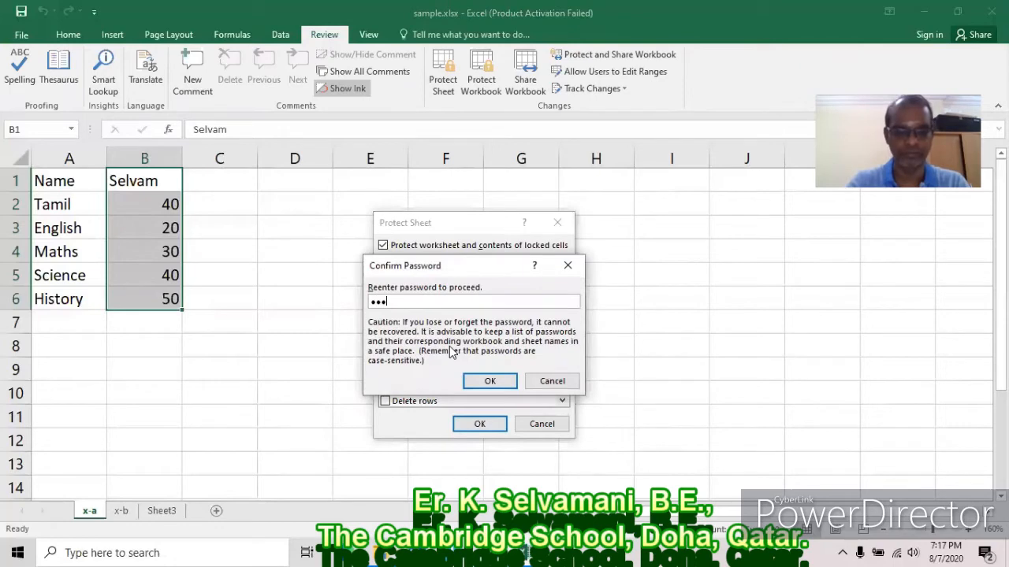
pyautogui.click(485, 383)
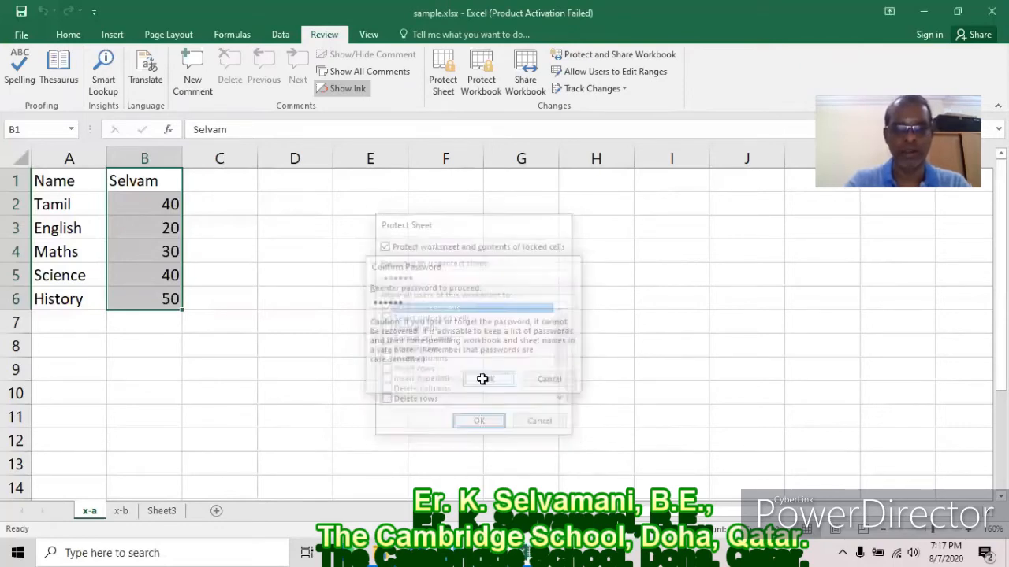
pyautogui.click(280, 35)
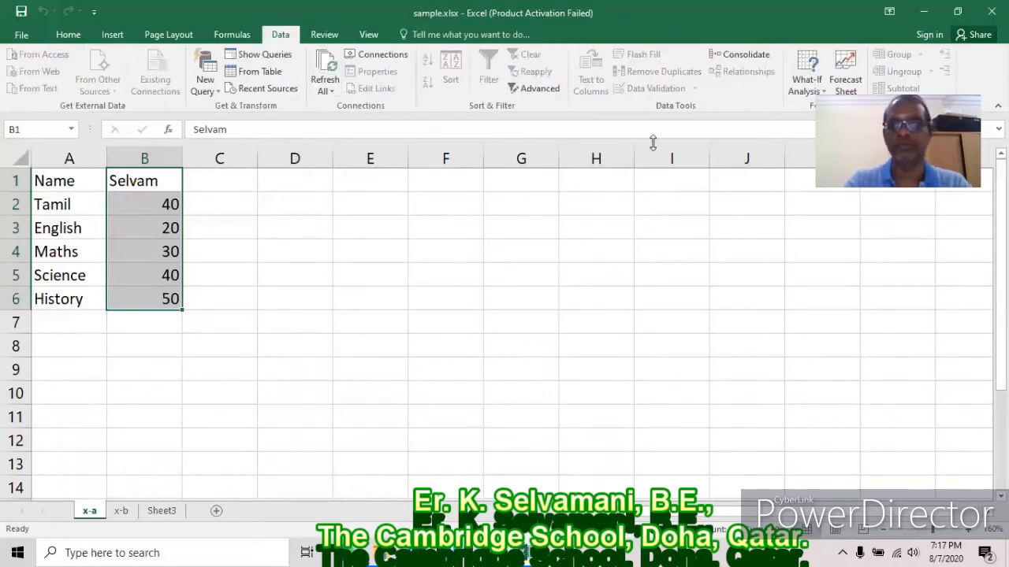
# Open the Scenario Manager and look through scenarios 1001–1004.
pyautogui.click(823, 91)
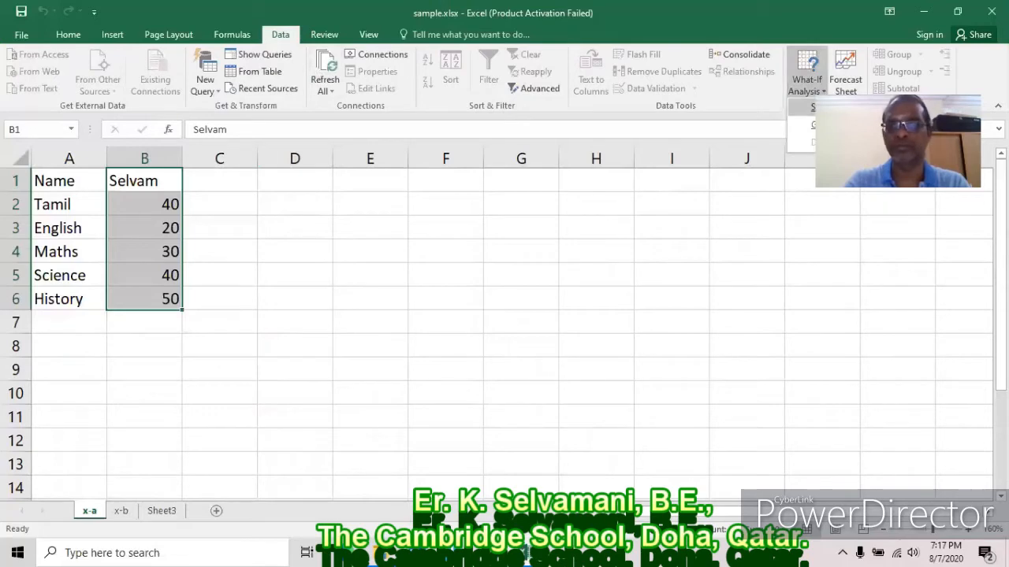
pyautogui.click(820, 107)
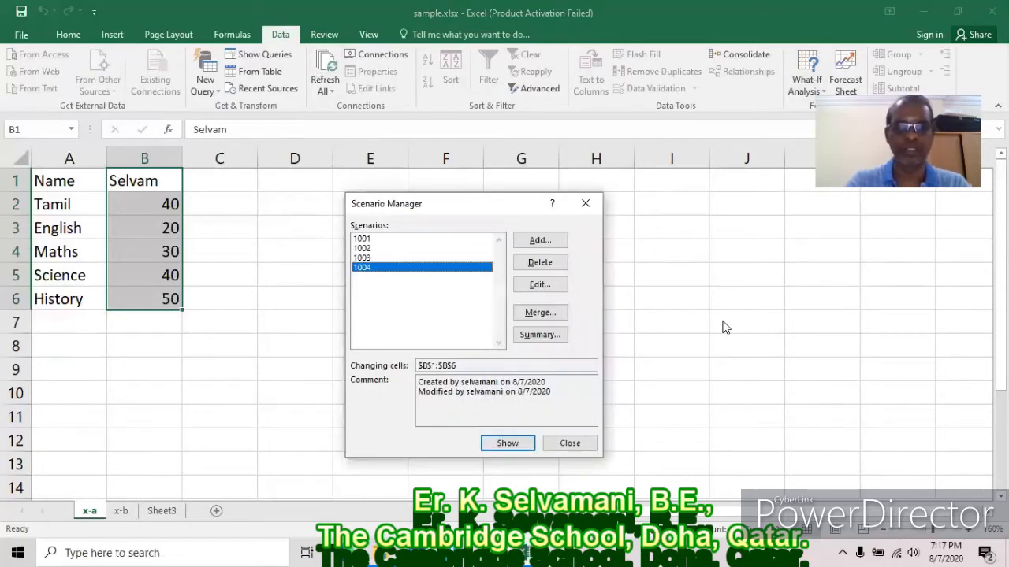
pyautogui.click(367, 239)
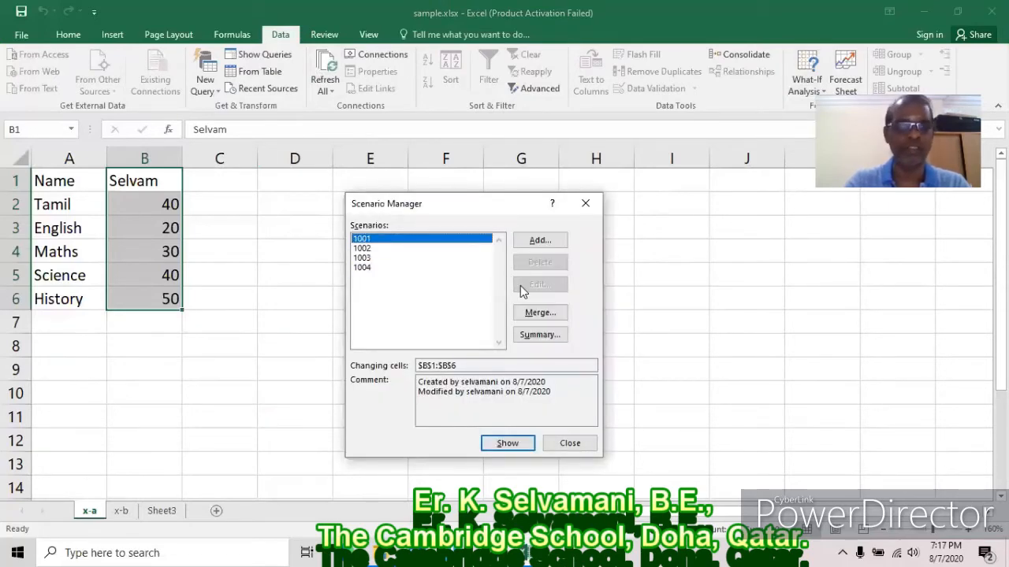
pyautogui.click(374, 249)
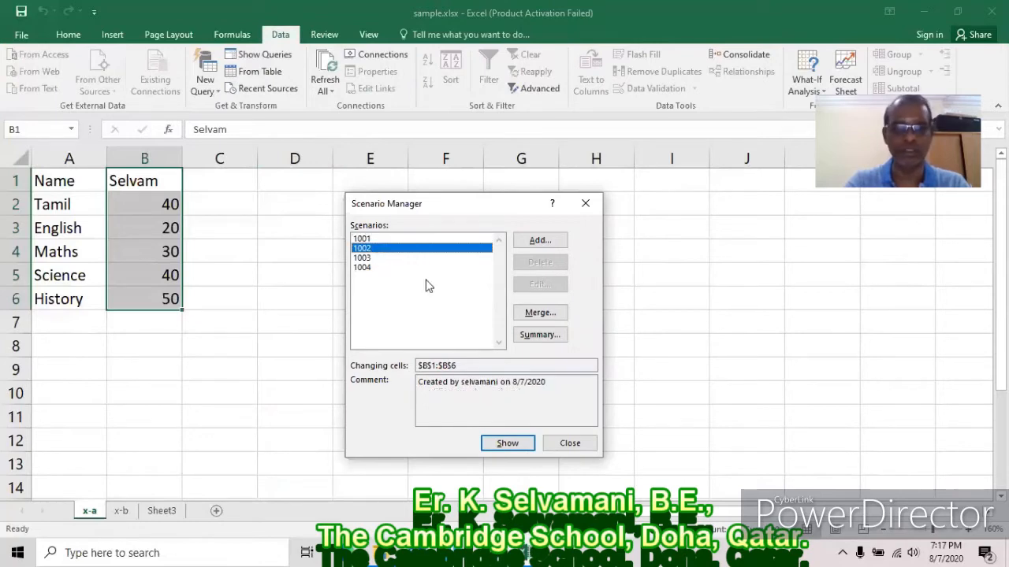
pyautogui.click(367, 258)
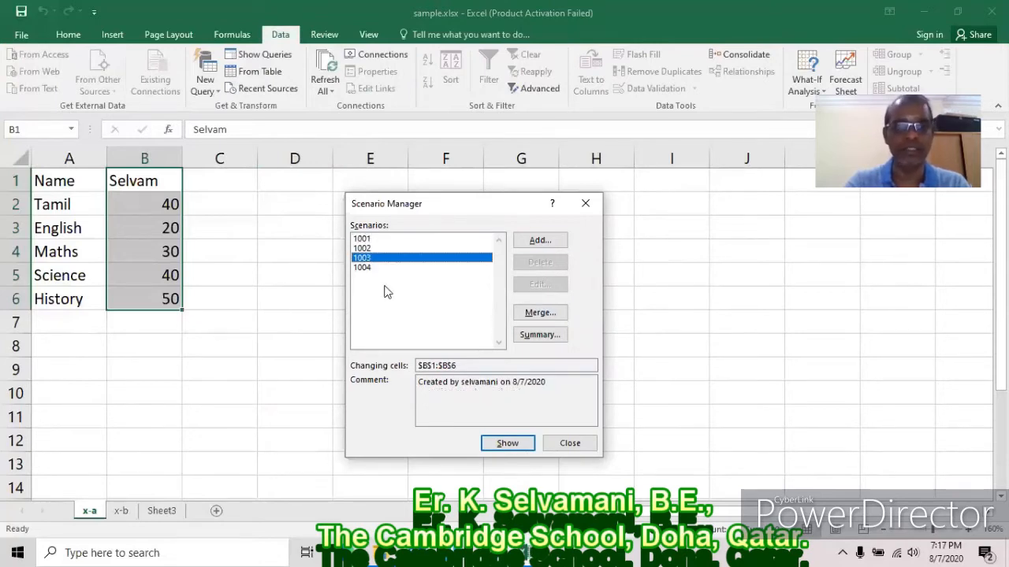
pyautogui.click(364, 269)
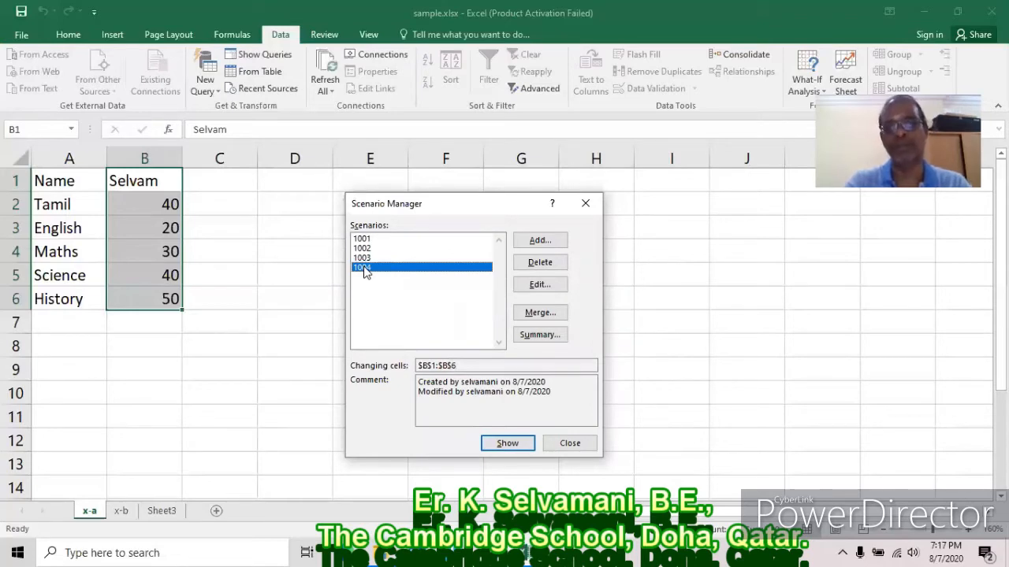
# Set scenario 1004's $B$2 value to 65 and try showing it, which sheet protection blocks.
pyautogui.click(542, 285)
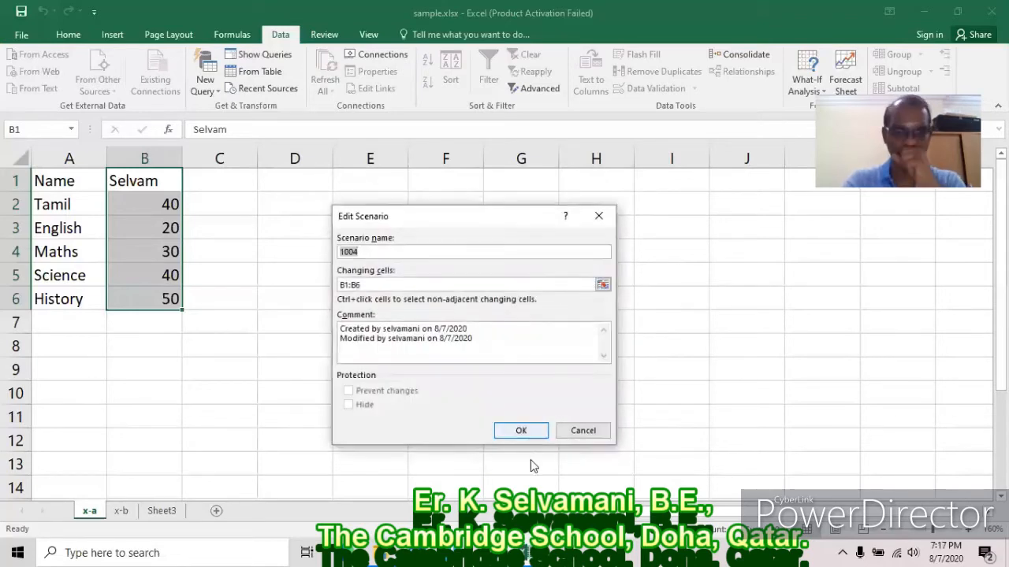
pyautogui.click(535, 433)
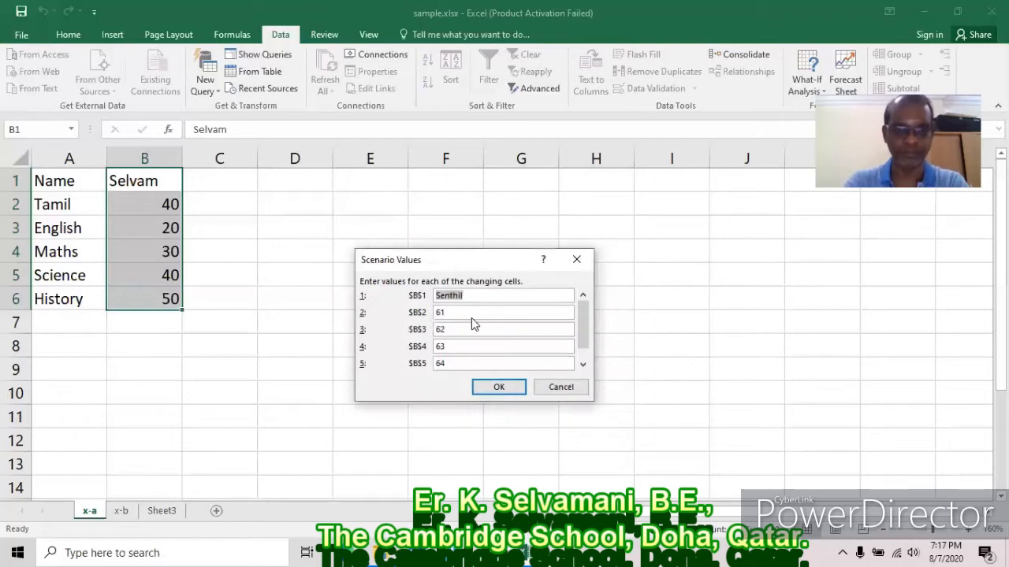
pyautogui.press('Tab')
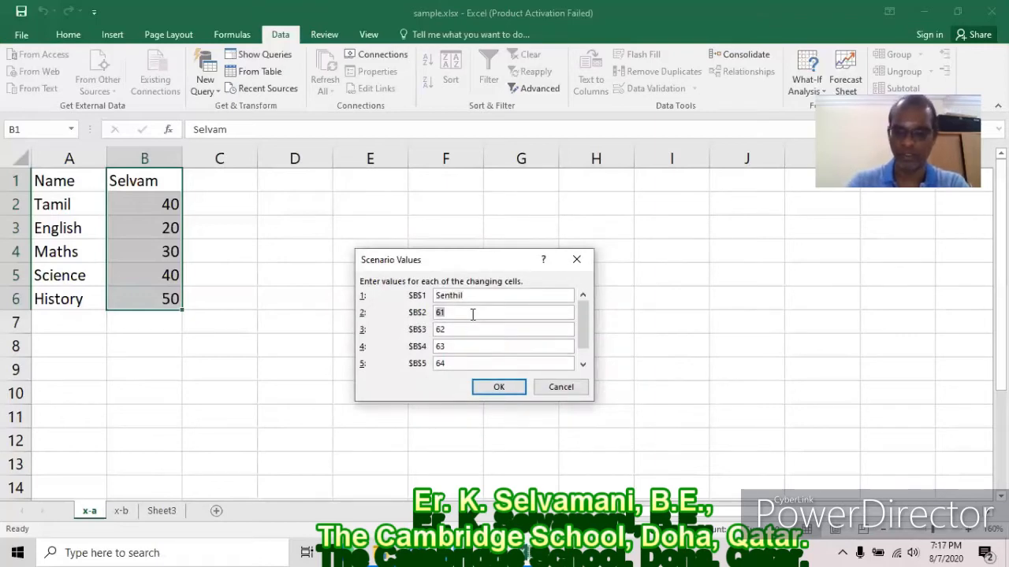
pyautogui.click(497, 387)
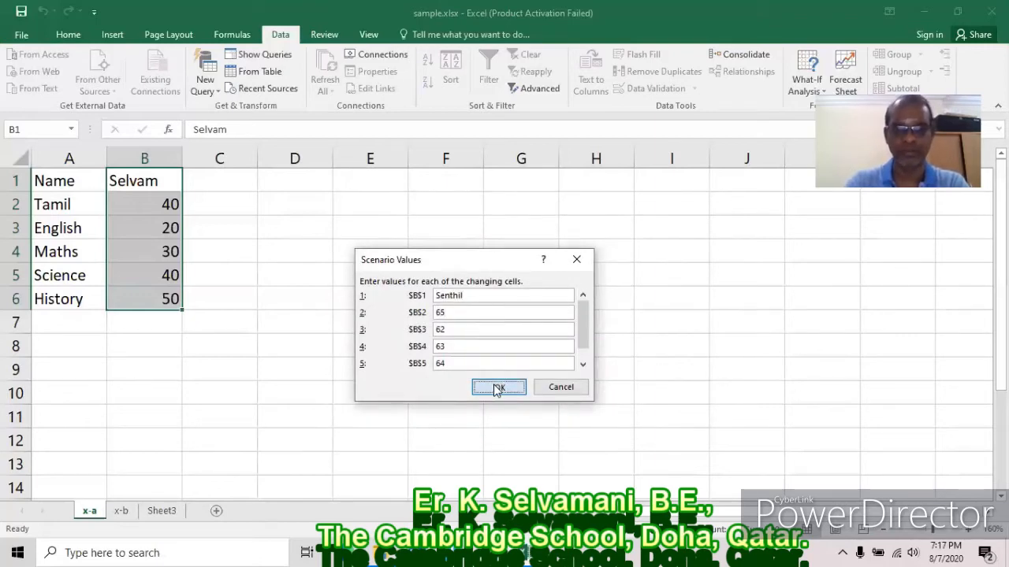
pyautogui.click(505, 451)
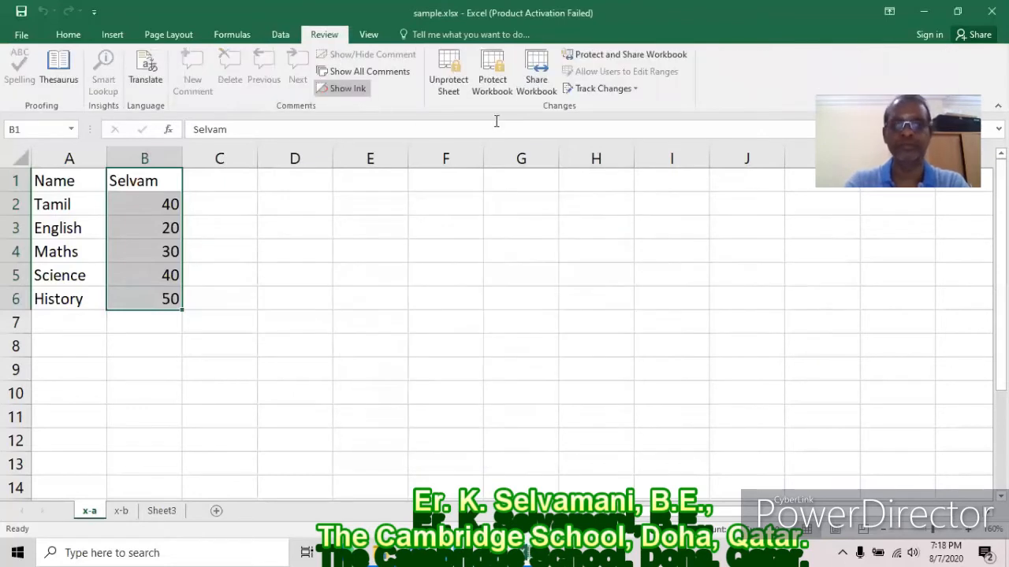
pyautogui.click(448, 75)
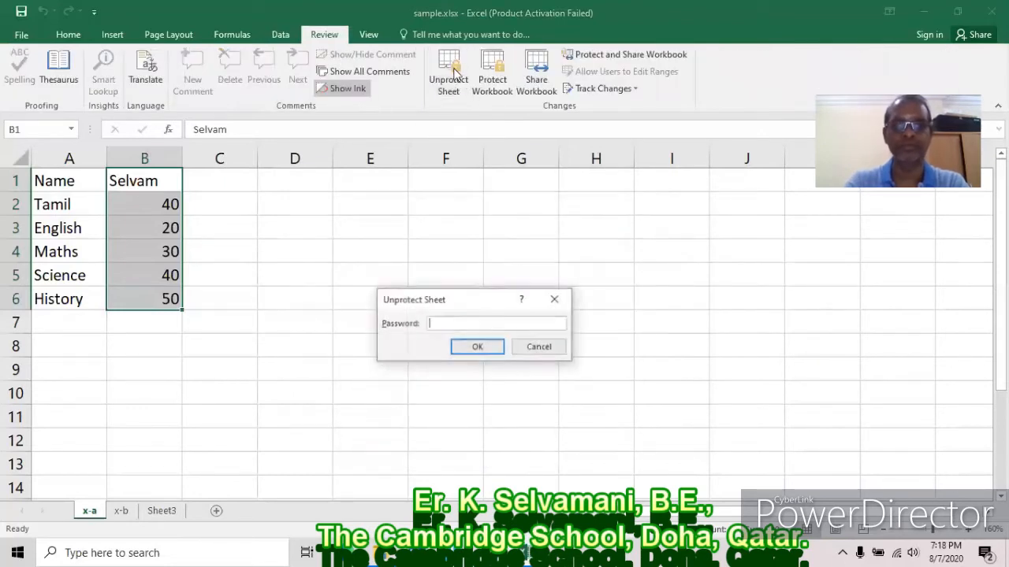
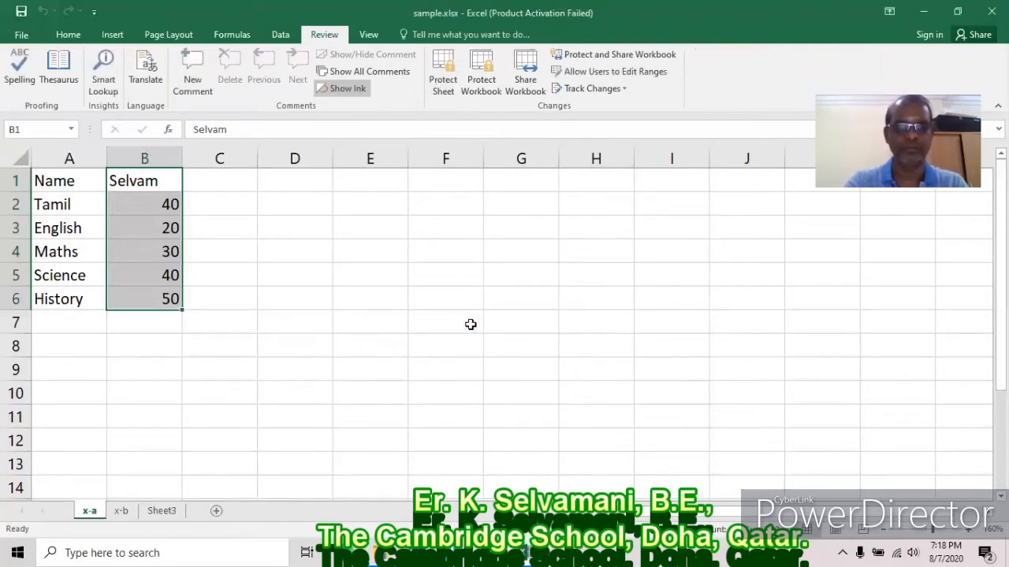
# Show scenario 1004 so column B displays the marks 65, 62, 63, 64, 65.
pyautogui.click(281, 34)
pyautogui.click(809, 91)
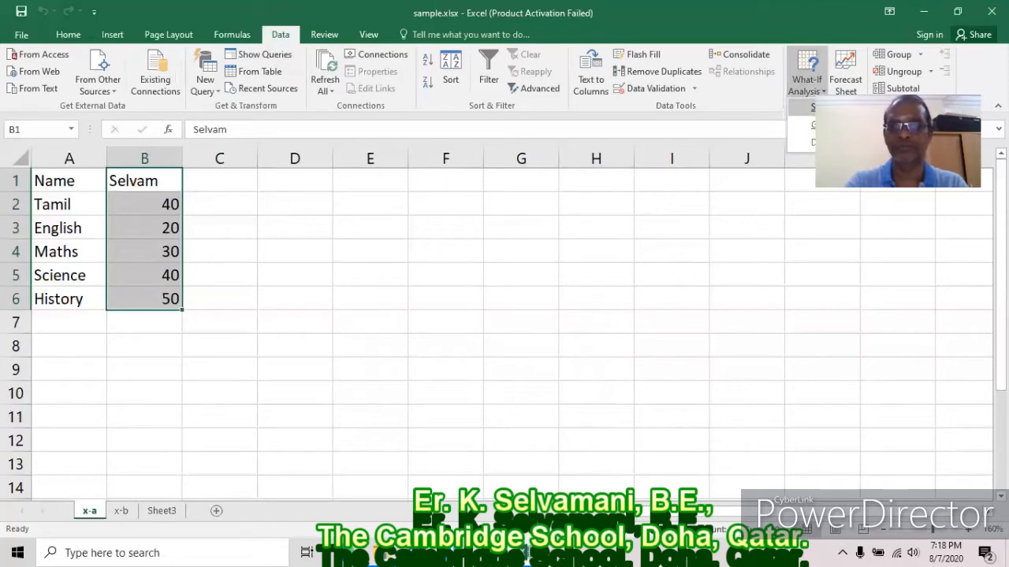
pyautogui.click(819, 108)
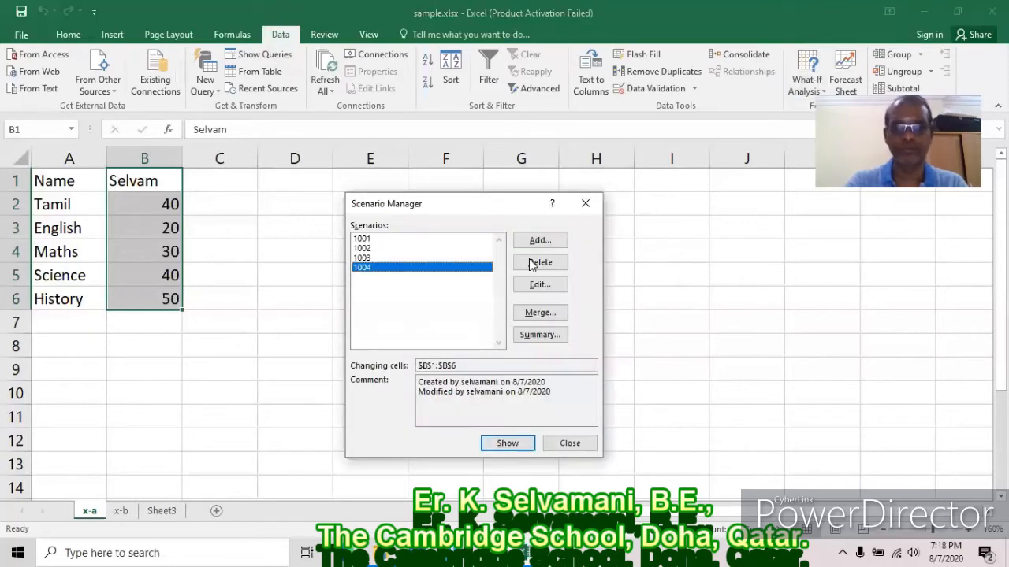
pyautogui.click(501, 443)
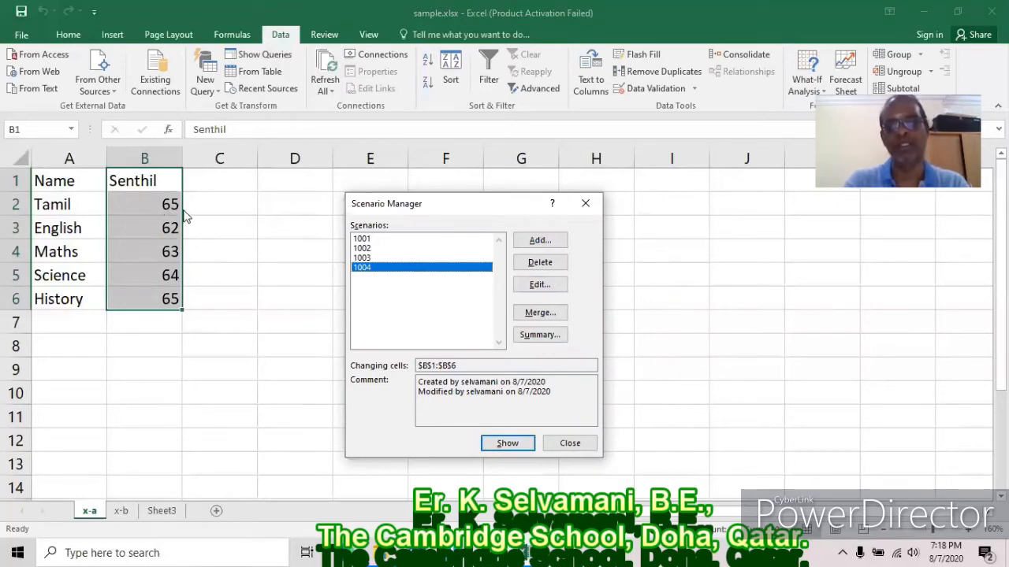
# Open scenario 1001 for editing, leave it unchanged, and close the Scenario Manager.
pyautogui.click(376, 239)
pyautogui.click(539, 284)
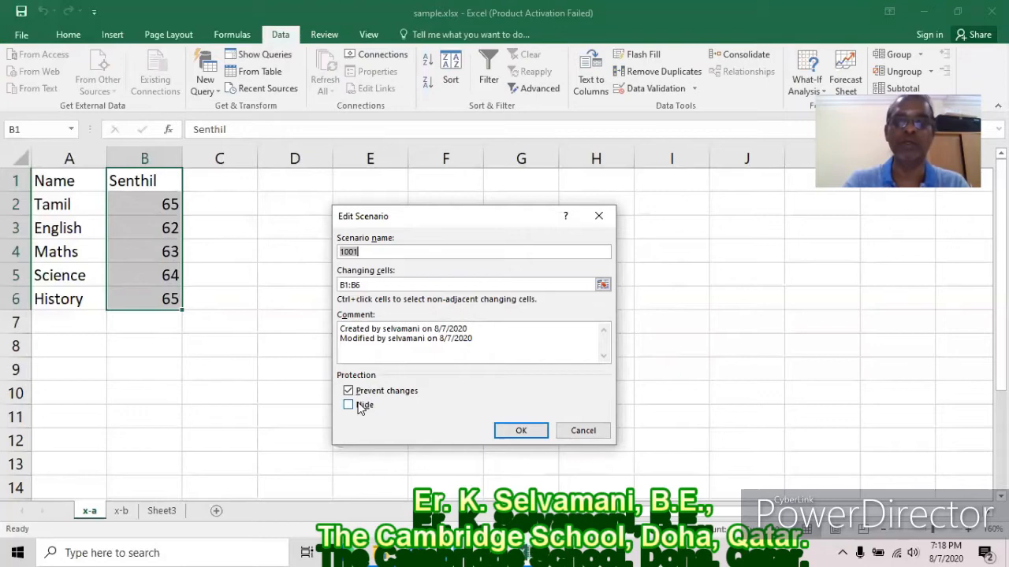
pyautogui.click(597, 434)
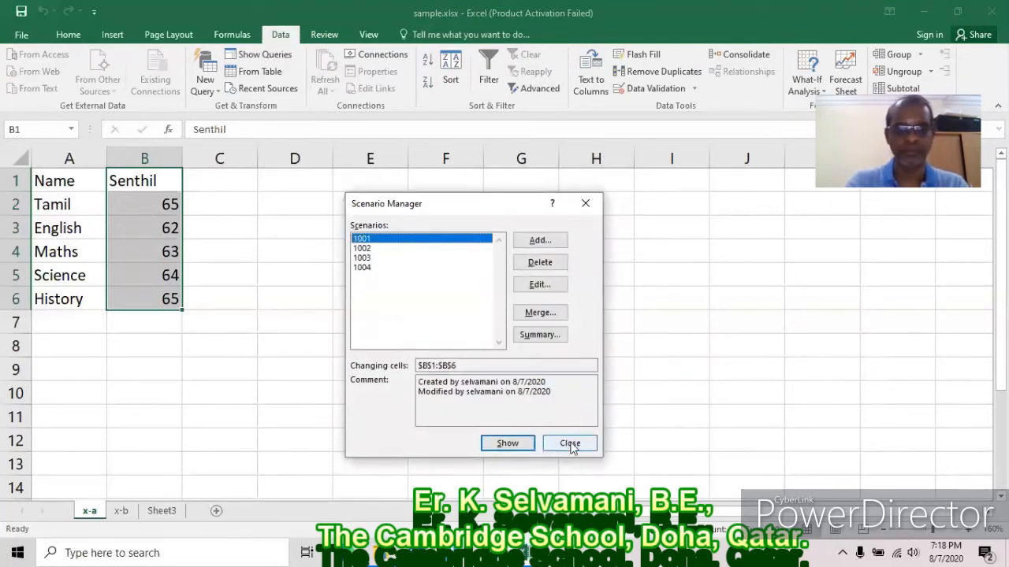
pyautogui.click(570, 443)
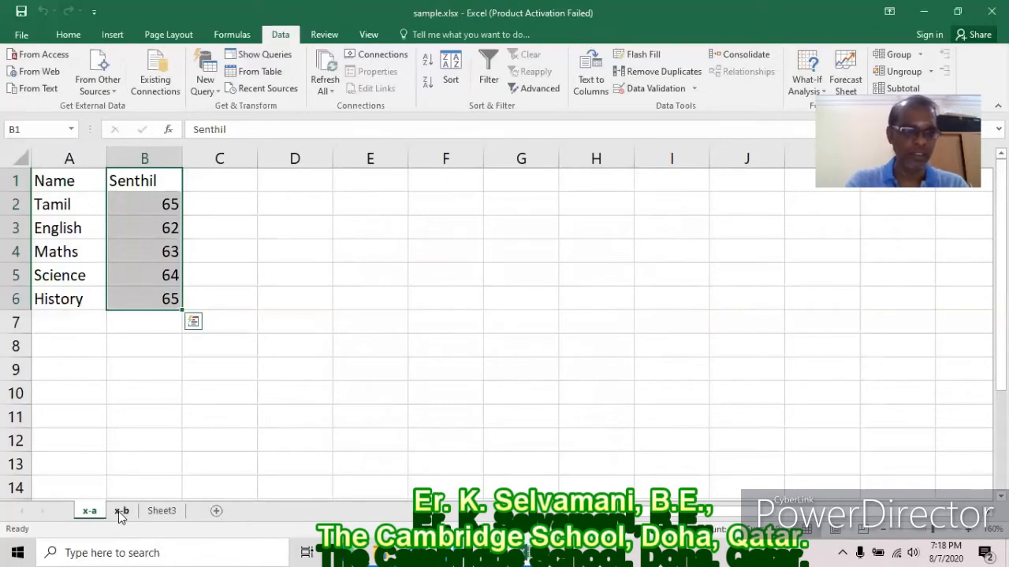
# On sheet x-b, enter Name in A1 and two trial entries below it.
pyautogui.click(119, 512)
pyautogui.write('Name')
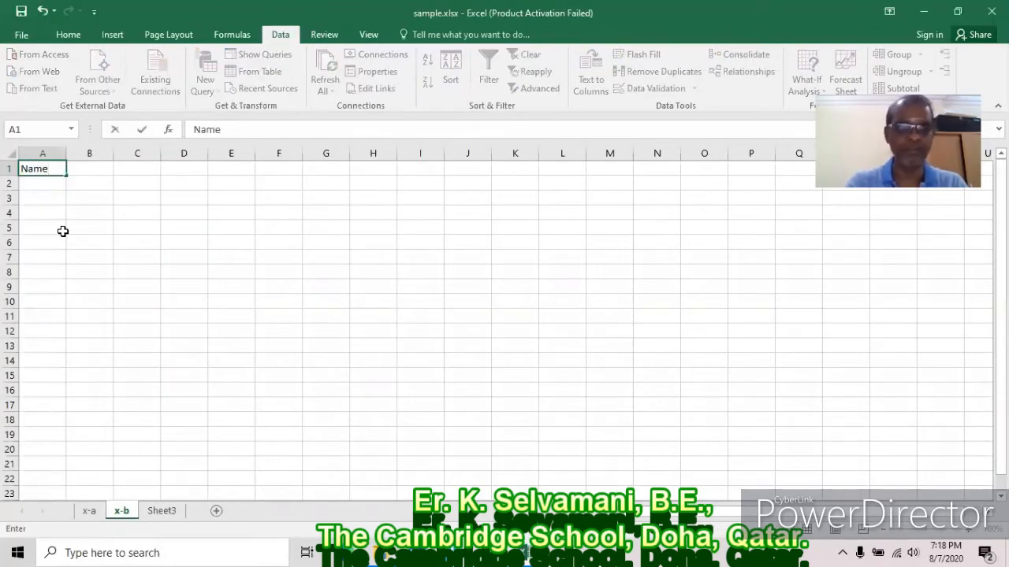
pyautogui.press('Return')
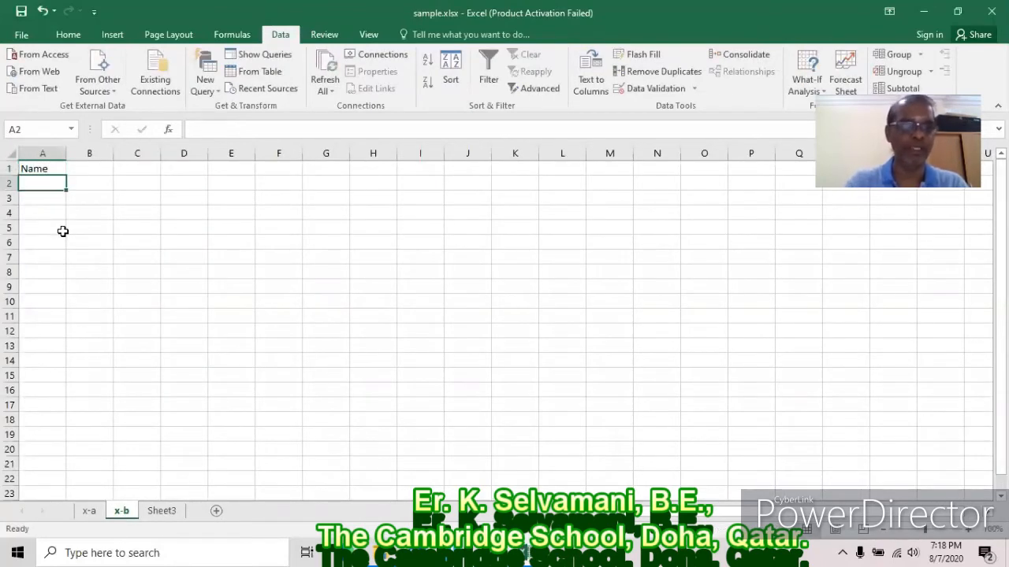
pyautogui.write("Sarika'")
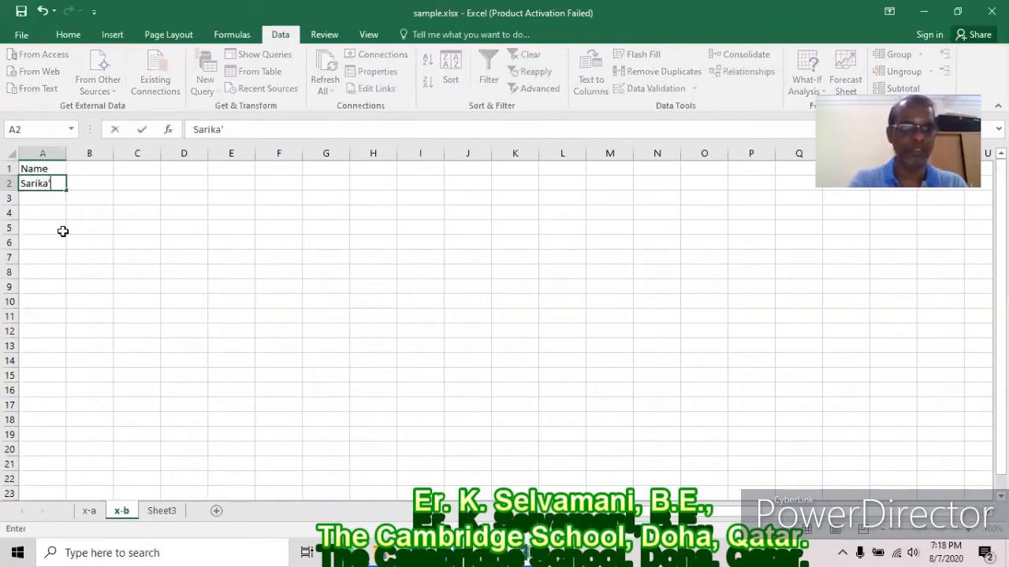
pyautogui.press('BackSpace')
pyautogui.press('Return')
pyautogui.write('Ezhil')
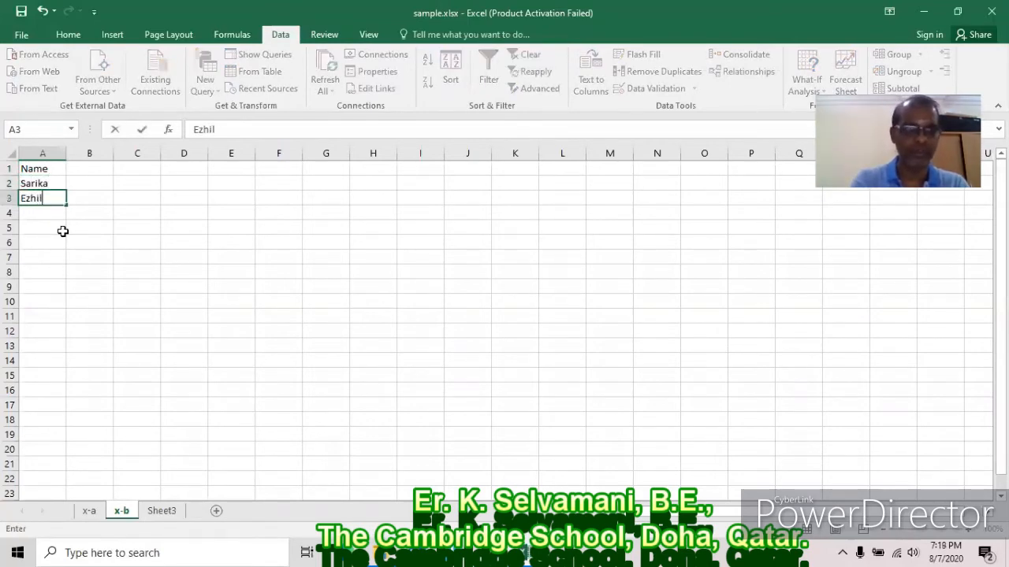
pyautogui.press('Return')
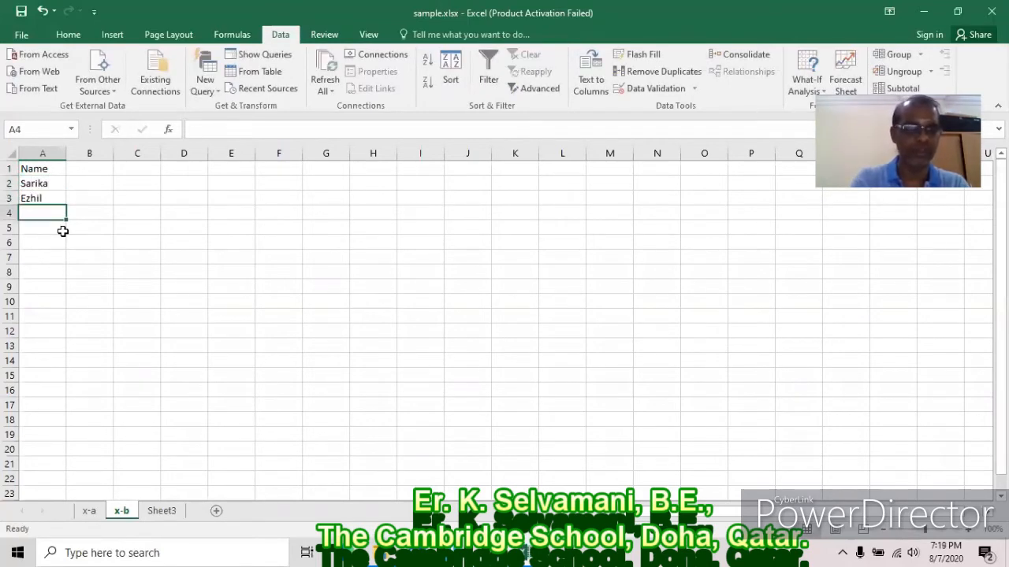
# Overwrite A2:A6 with Tamil, English, Maths, Science, History, then select B1:B6.
pyautogui.click(47, 182)
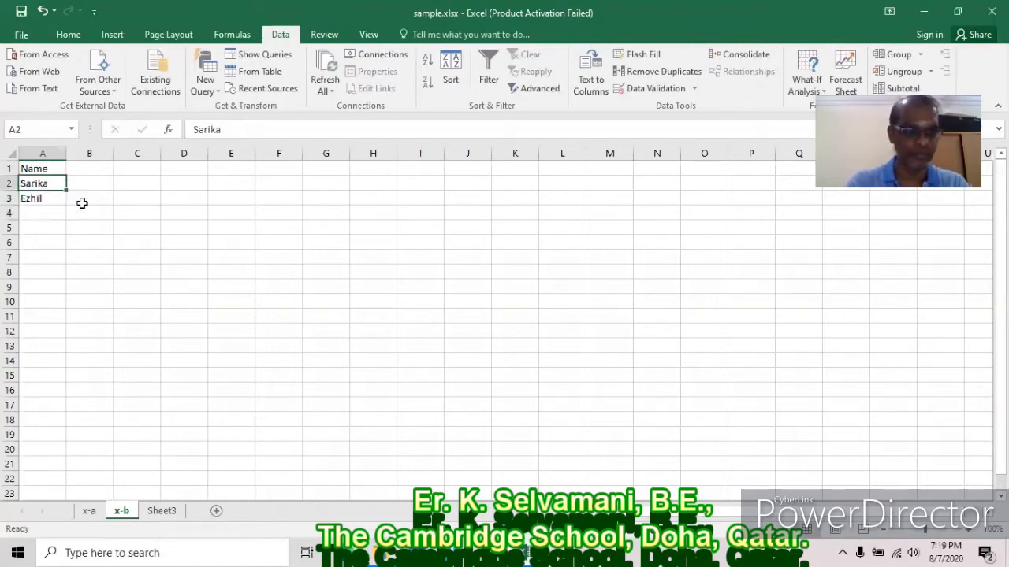
pyautogui.write('Tamil')
pyautogui.press('Return')
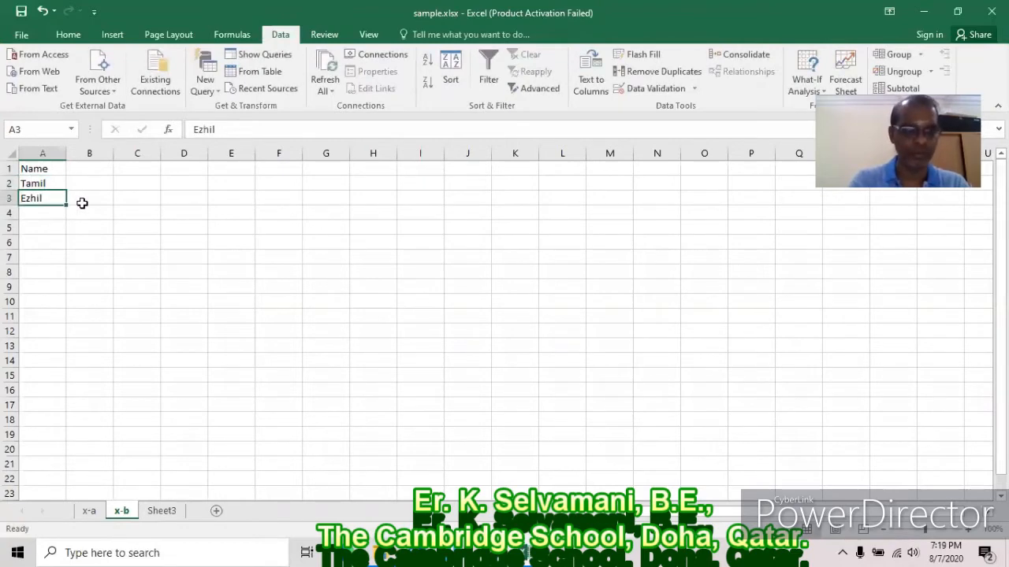
pyautogui.write('English')
pyautogui.press('Return')
pyautogui.write('Maths')
pyautogui.press('Return')
pyautogui.write('Science')
pyautogui.press('Return')
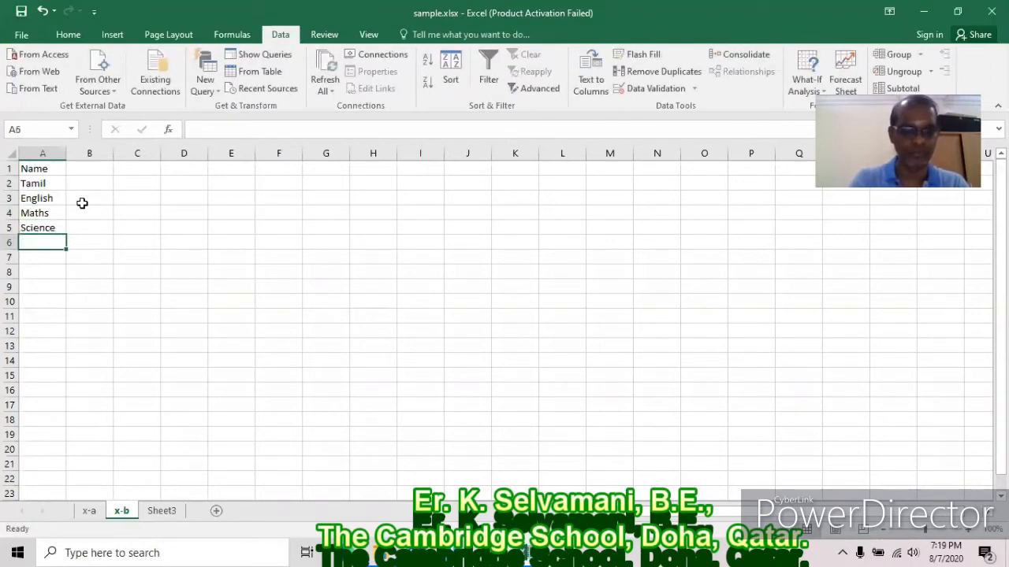
pyautogui.write('History')
pyautogui.press('Return')
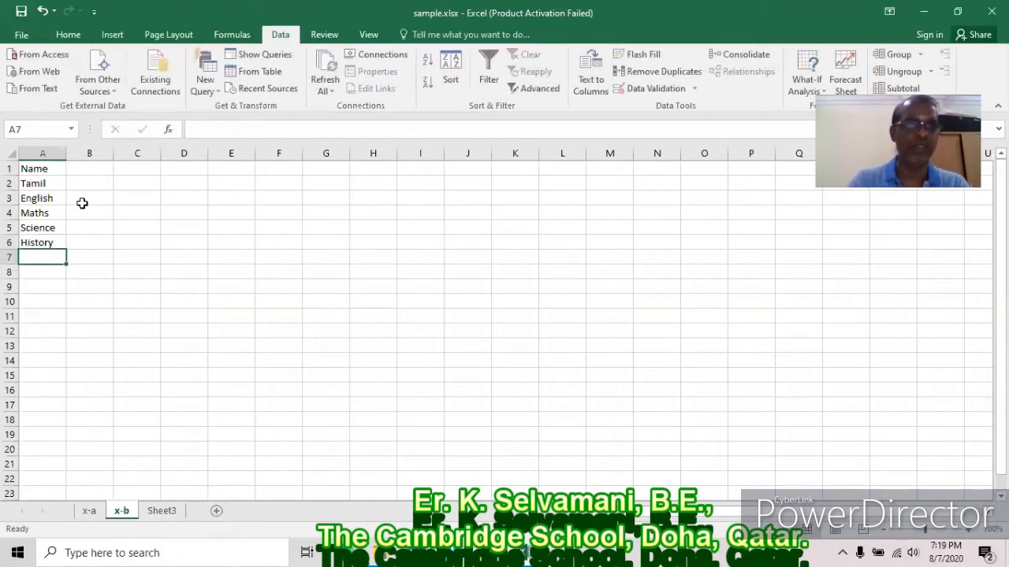
pyautogui.moveTo(97, 169); pyautogui.dragTo(95, 245)
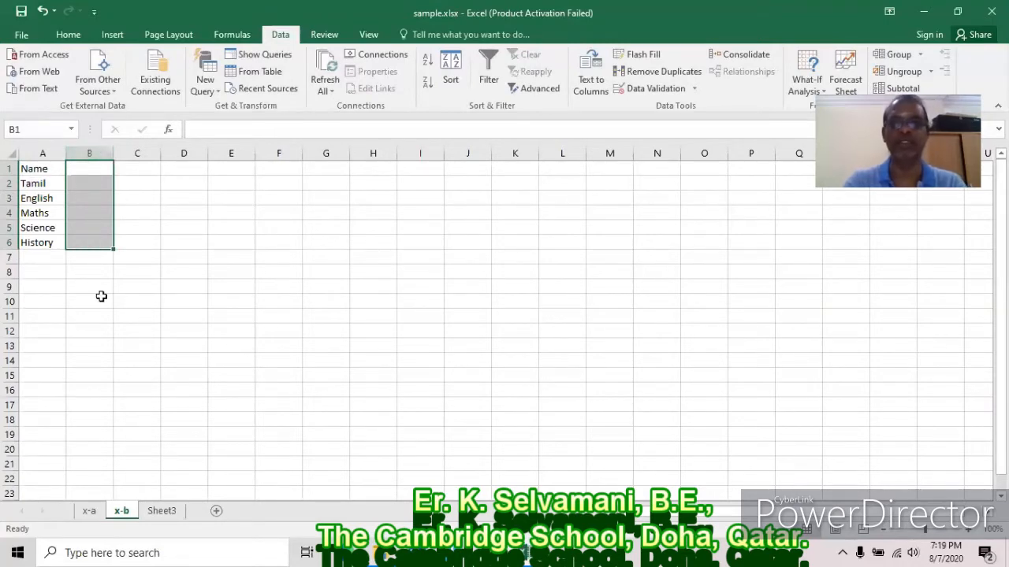
# Add scenario 2001 for B1:B6 with its own marks in the Scenario Manager.
pyautogui.click(822, 91)
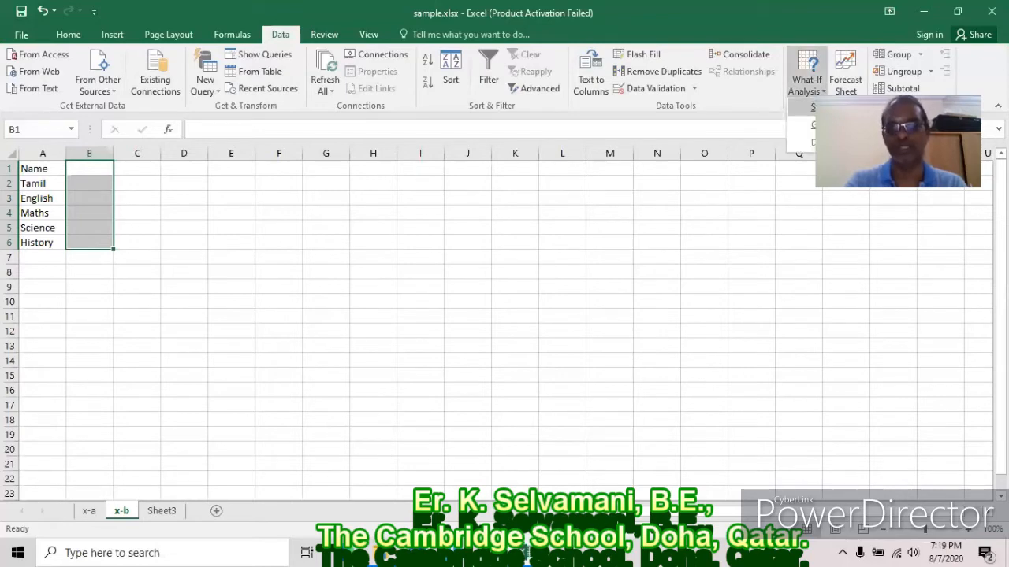
pyautogui.click(812, 107)
pyautogui.click(587, 241)
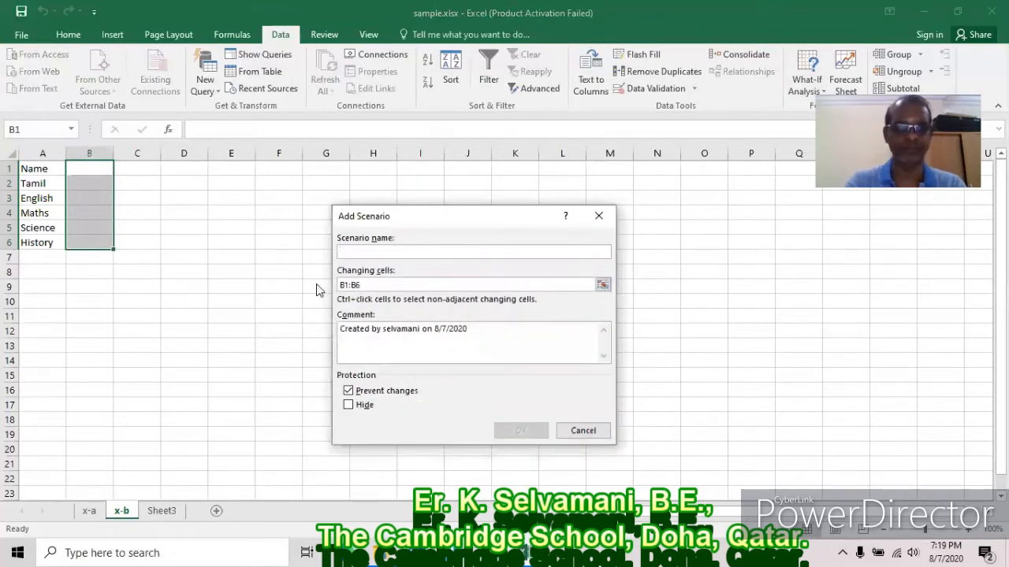
pyautogui.write('2001')
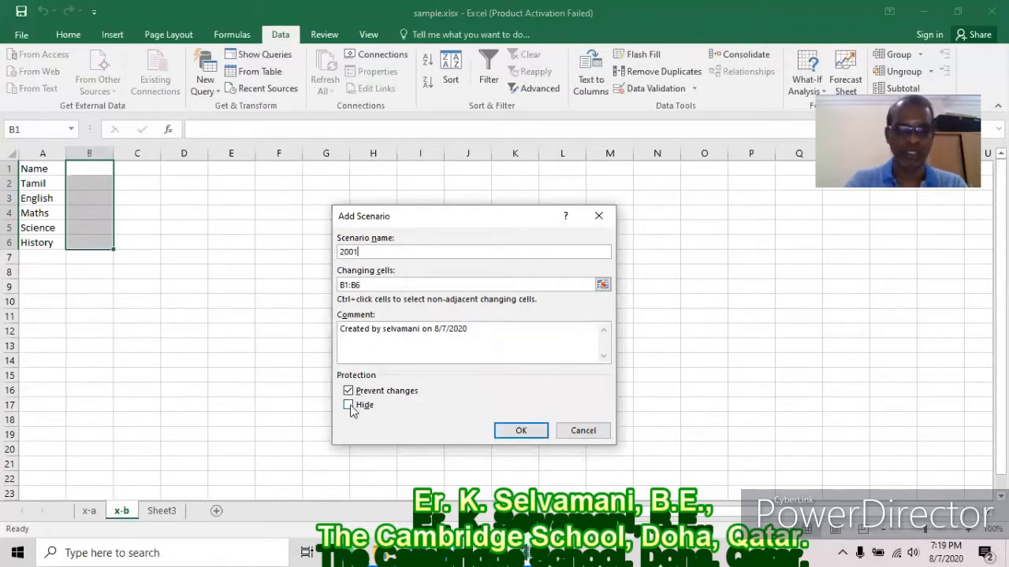
pyautogui.click(518, 432)
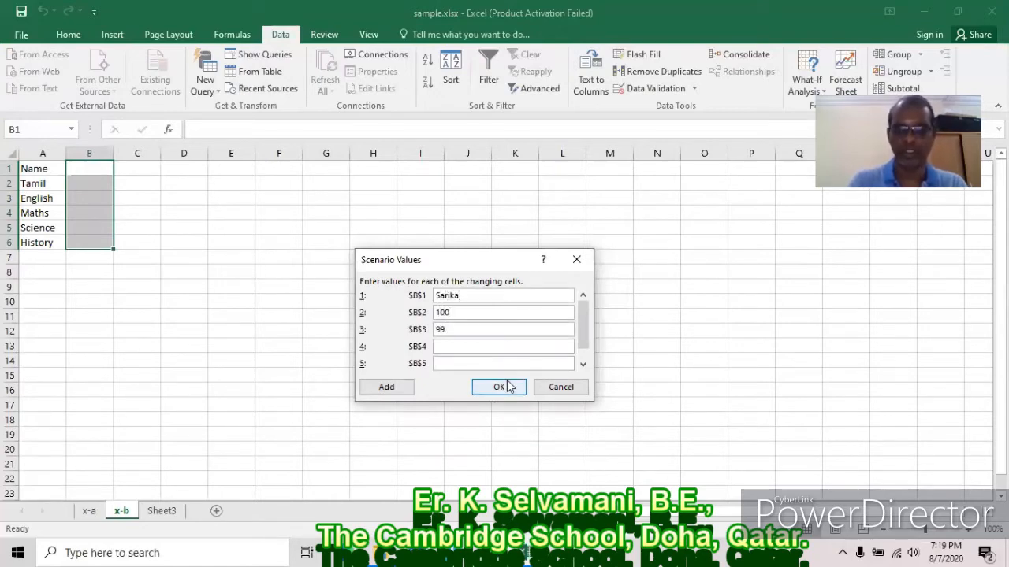
pyautogui.press('Tab')
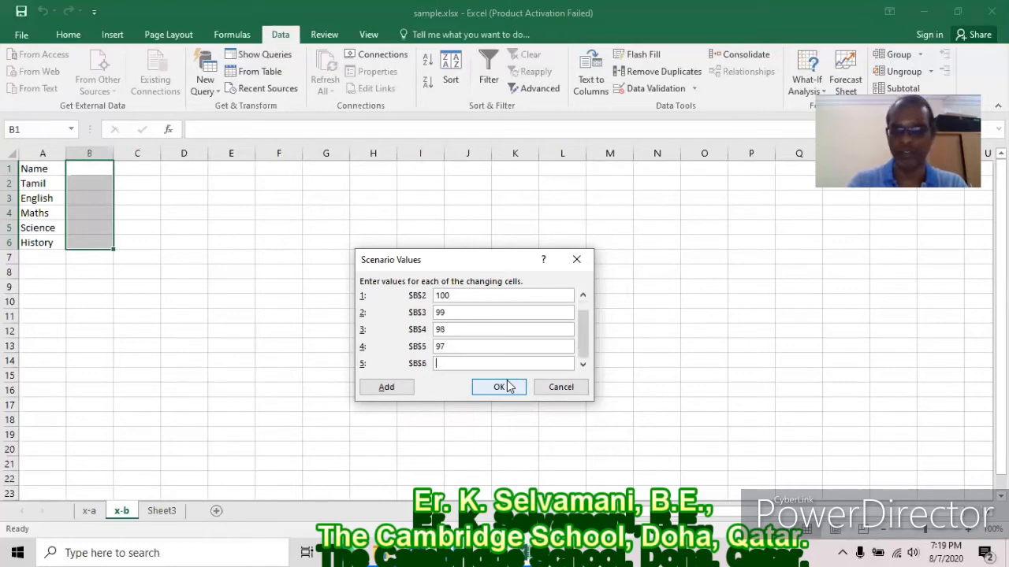
pyautogui.click(387, 388)
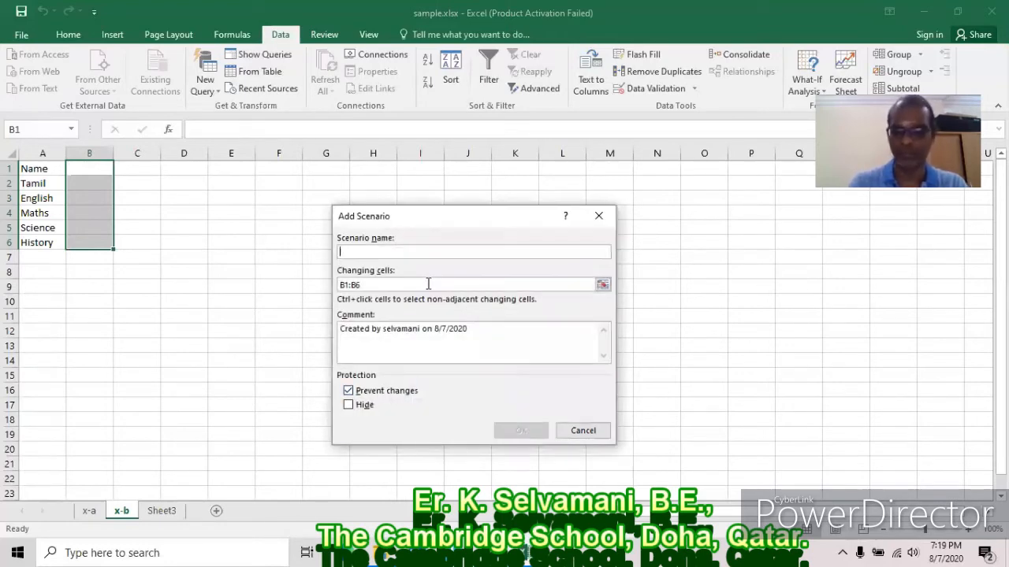
# Add scenario 2002 with marks 1, 100, 2, 99, 3 and begin another scenario.
pyautogui.write('2002')
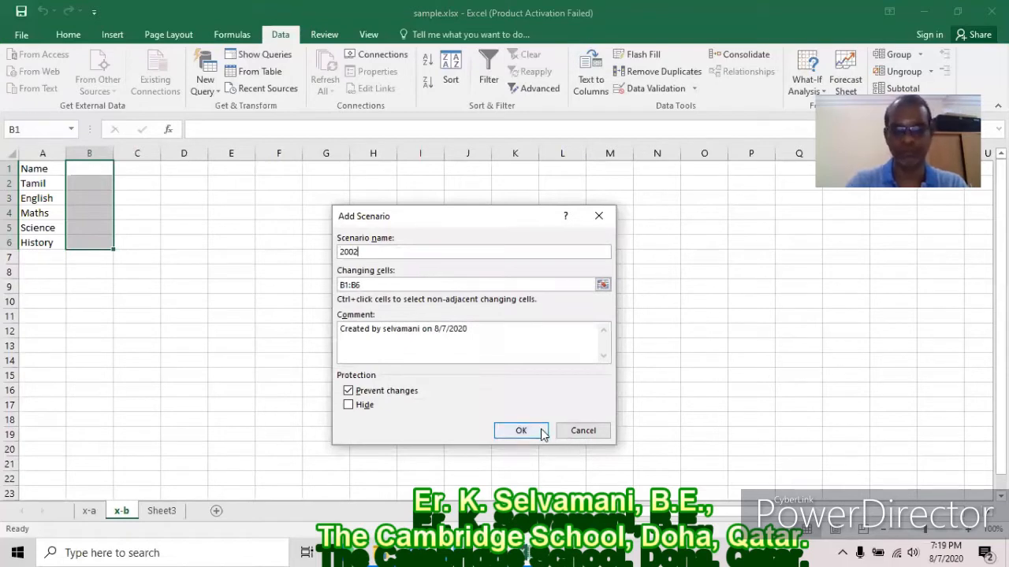
pyautogui.click(521, 430)
pyautogui.write('Ezhil')
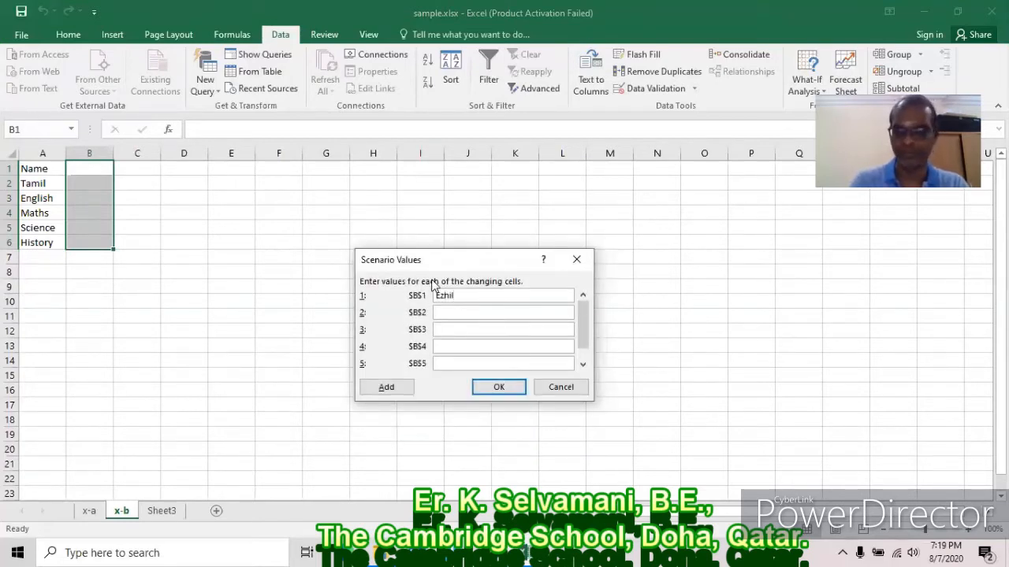
pyautogui.write('9')
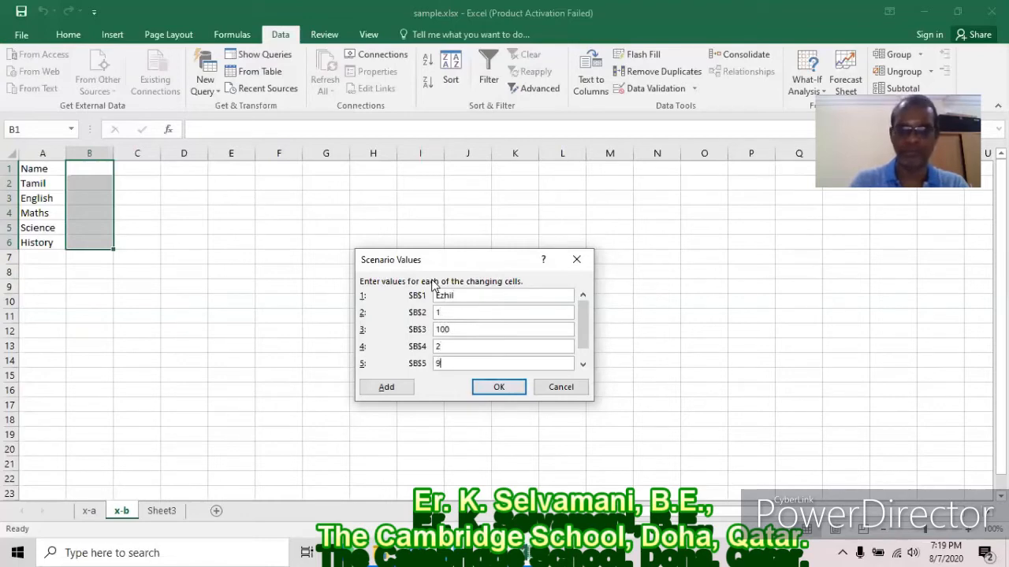
pyautogui.write('9')
pyautogui.press('Tab')
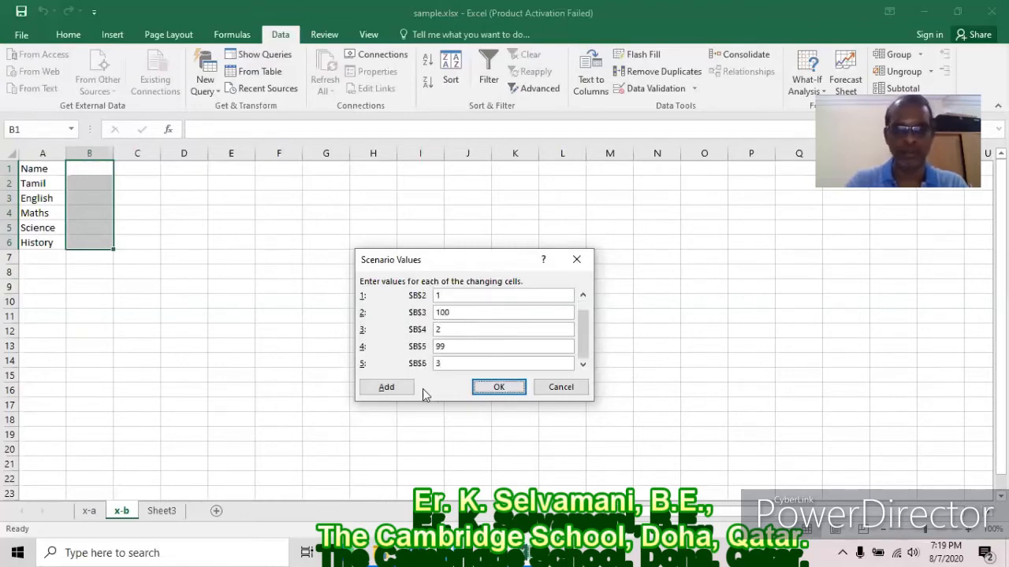
pyautogui.click(398, 387)
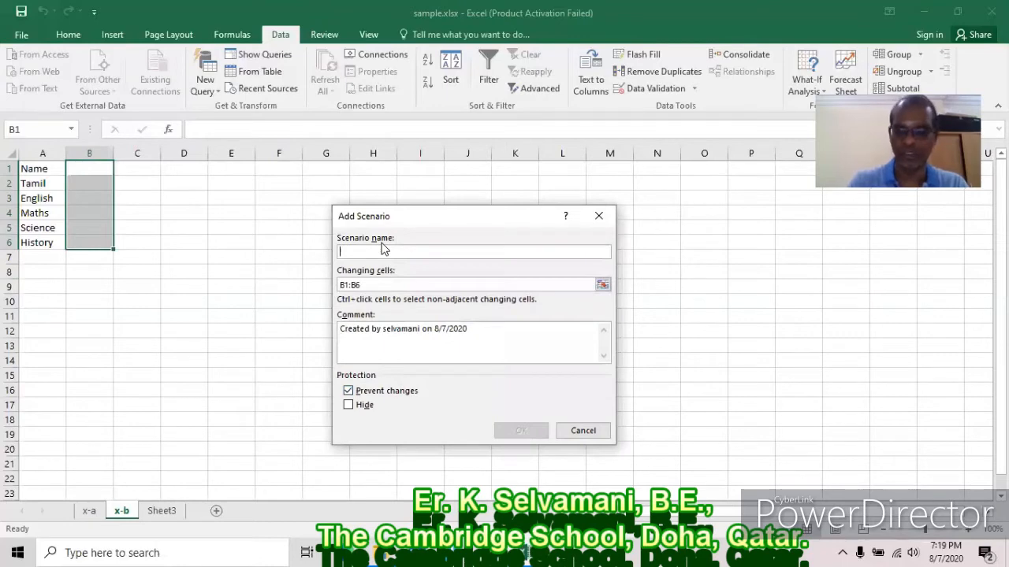
# Create scenario 2003, marked hidden, with a student name and marks 35–39.
pyautogui.write('2003')
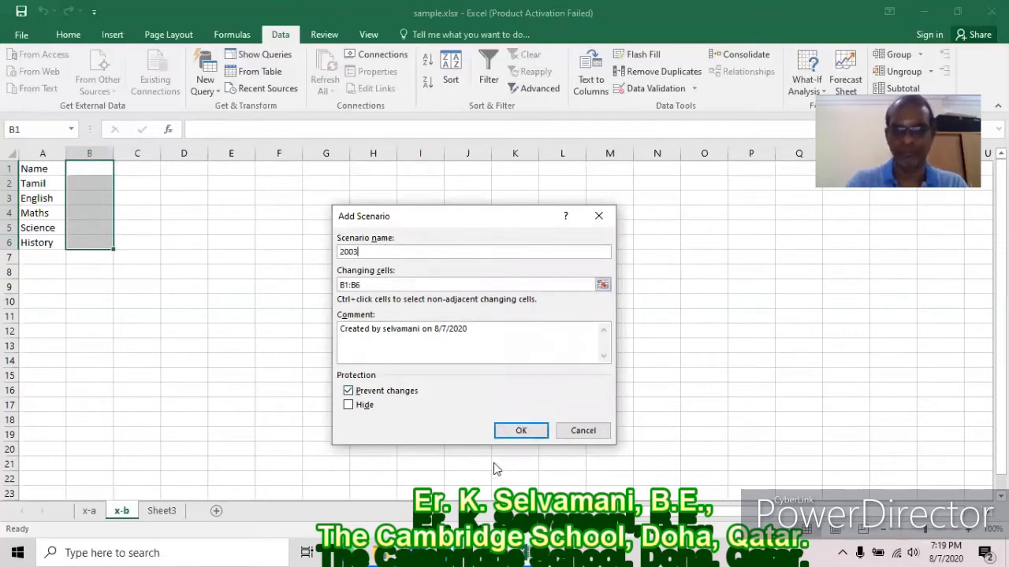
pyautogui.click(349, 406)
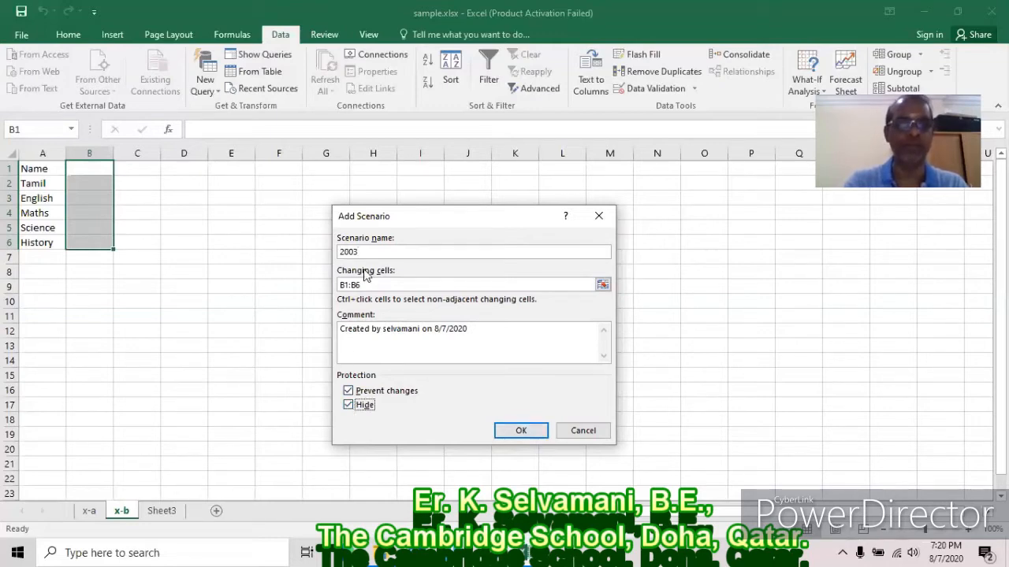
pyautogui.click(522, 432)
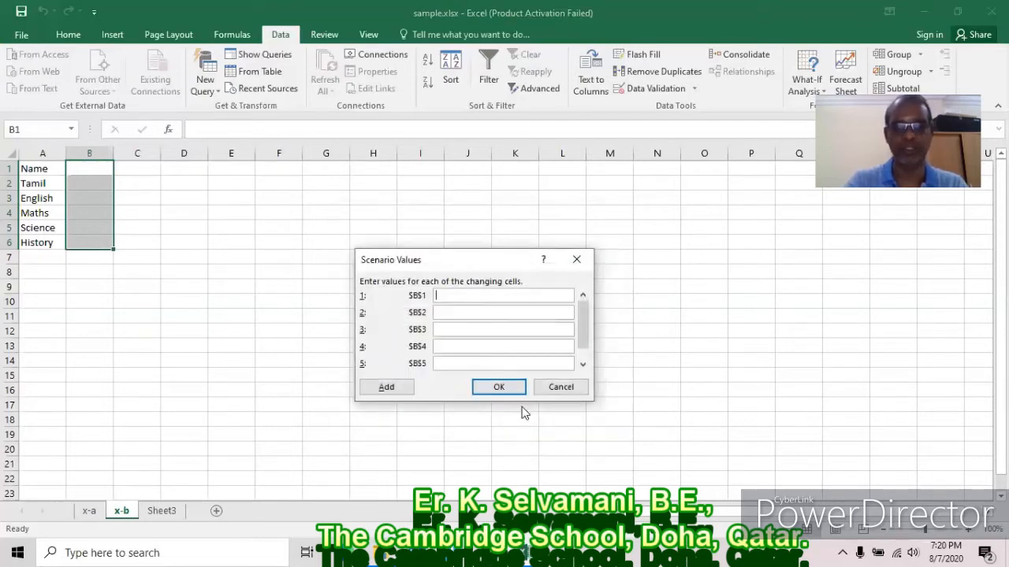
pyautogui.write('Ran')
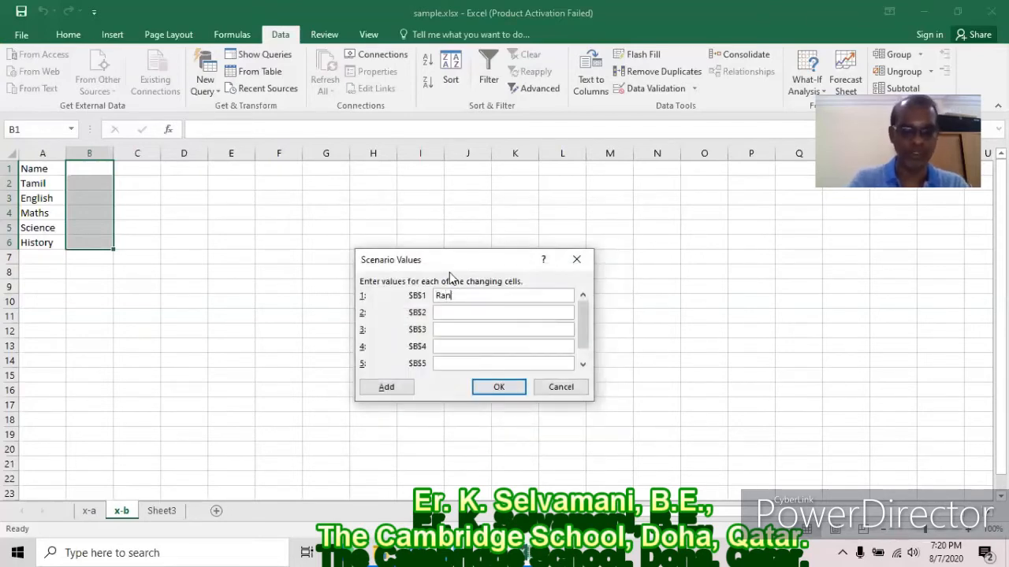
pyautogui.write('i')
pyautogui.press('Tab')
pyautogui.write('35')
pyautogui.press('Tab')
pyautogui.write('36')
pyautogui.press('Tab')
pyautogui.write('3')
pyautogui.write('8')
pyautogui.press('Tab')
pyautogui.write('39')
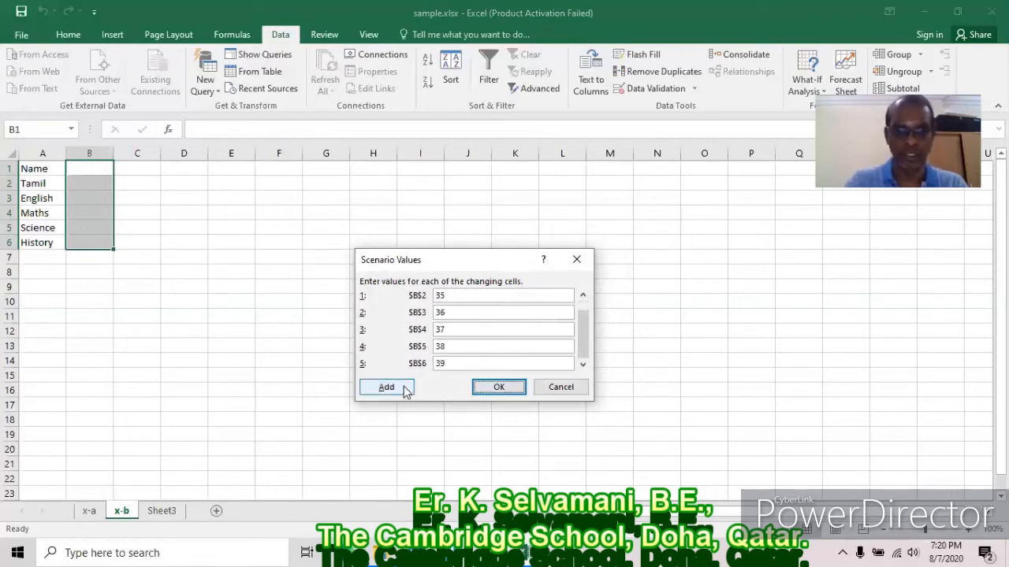
pyautogui.click(405, 389)
# Create scenario 2004 with a student name and marks 61, 62, 100, 99, 97.
pyautogui.write('2004')
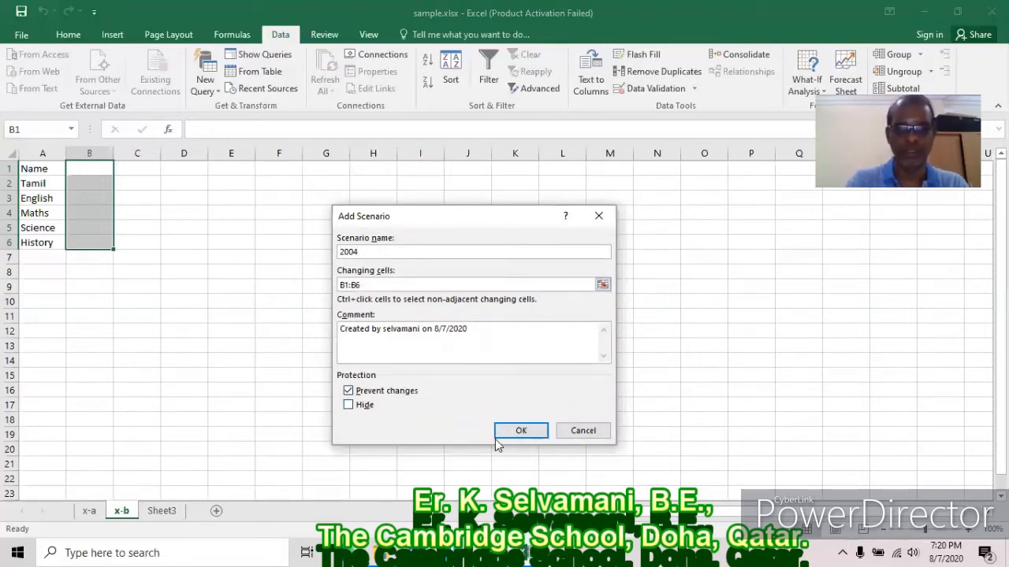
pyautogui.click(519, 433)
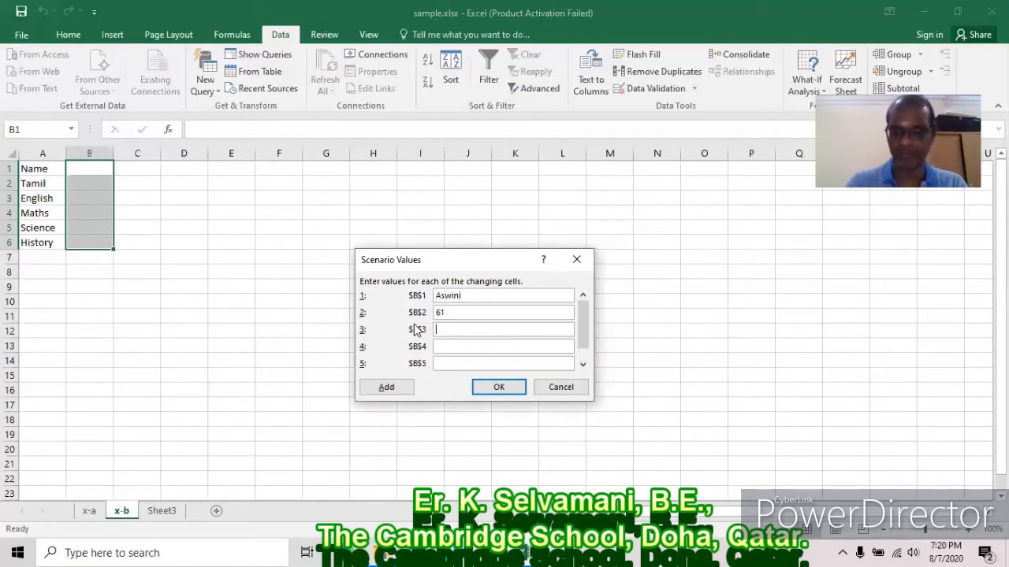
pyautogui.write('99')
pyautogui.press('Tab')
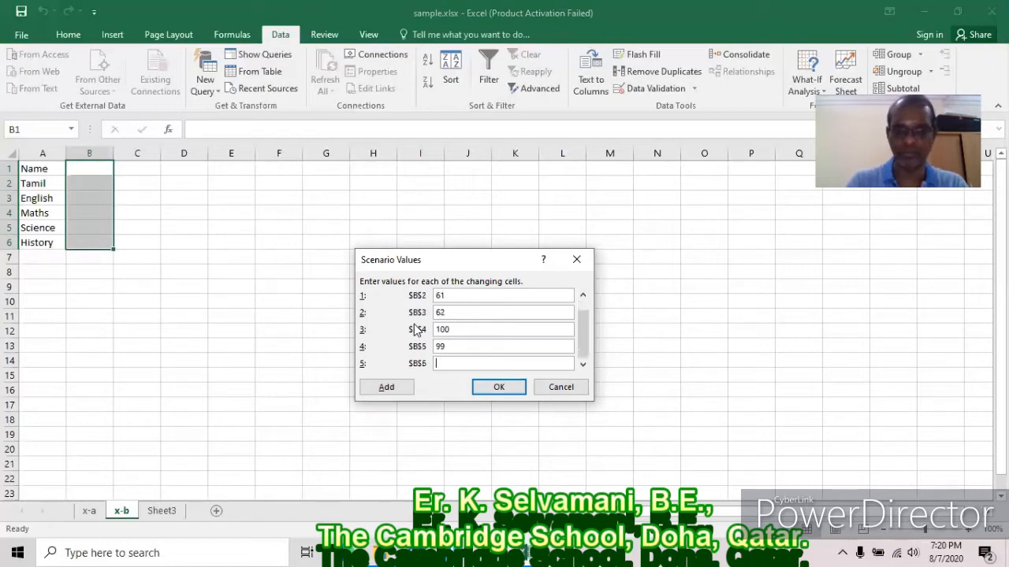
pyautogui.write('97')
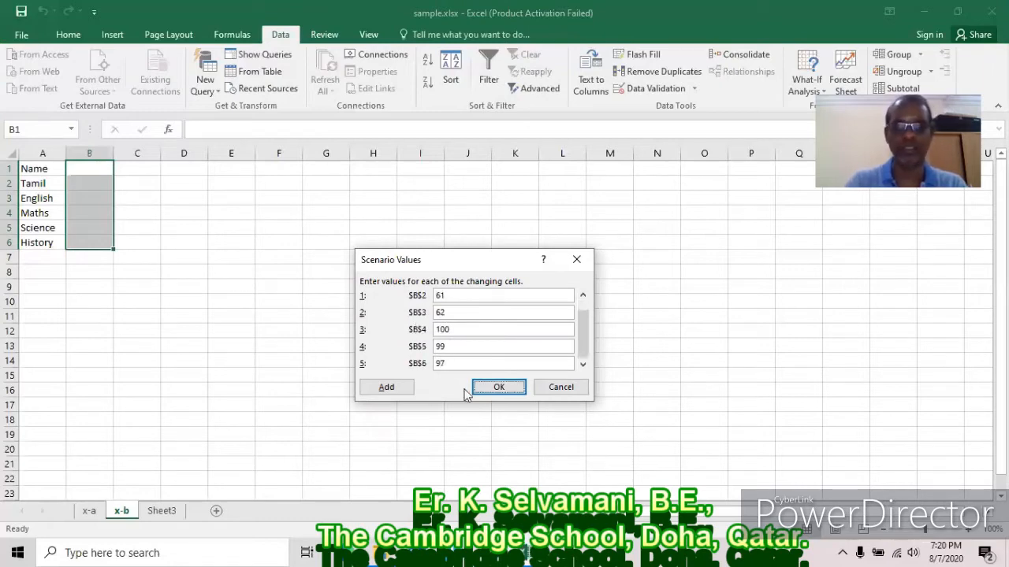
pyautogui.click(510, 390)
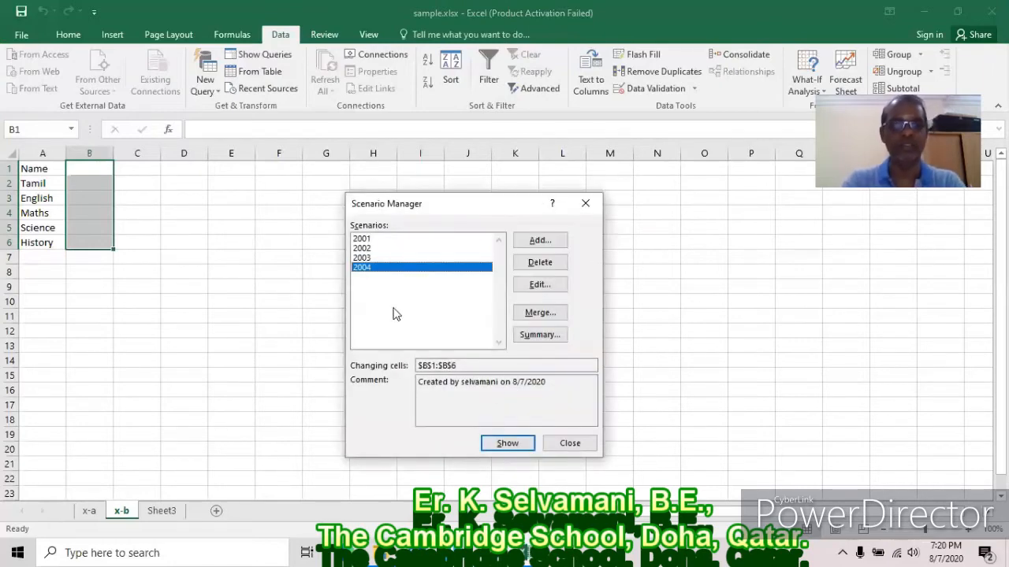
# Preview scenarios 2001, 2002 and 2003 in column B.
pyautogui.click(377, 240)
pyautogui.click(482, 442)
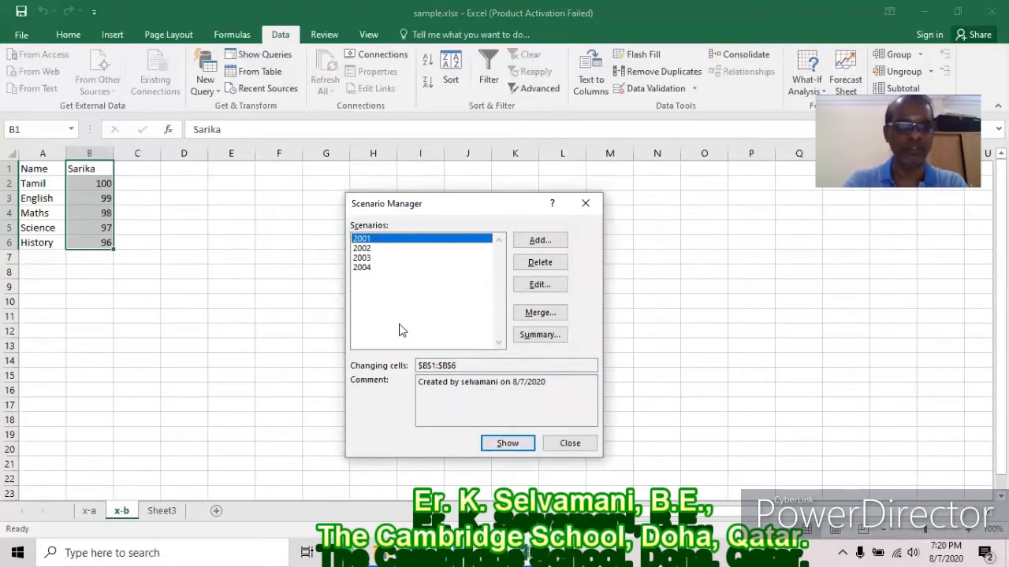
pyautogui.click(379, 249)
pyautogui.click(503, 443)
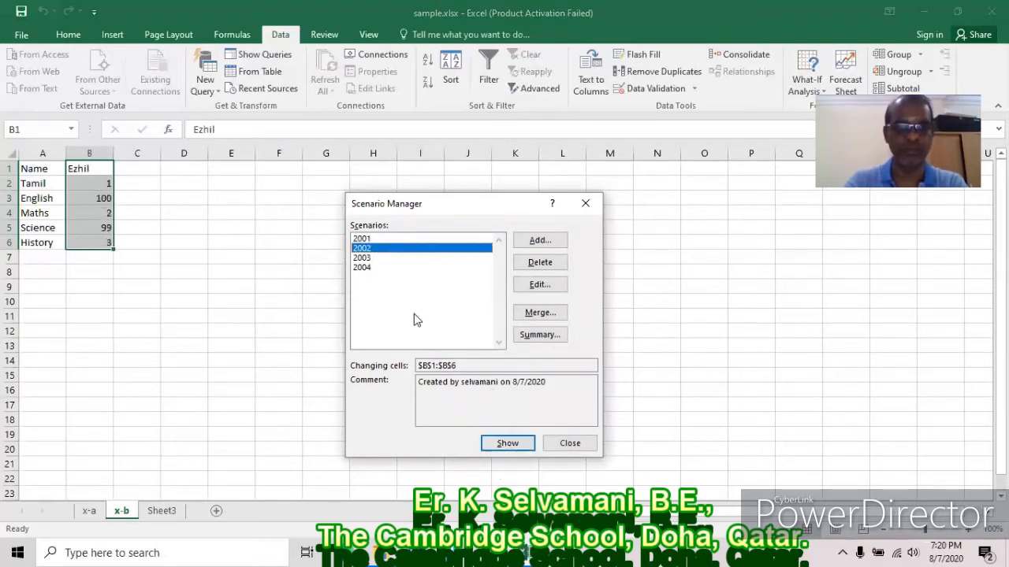
pyautogui.click(378, 259)
pyautogui.click(496, 444)
# Set scenario 2003 to hidden, then apply scenario 2004.
pyautogui.click(540, 284)
pyautogui.click(371, 407)
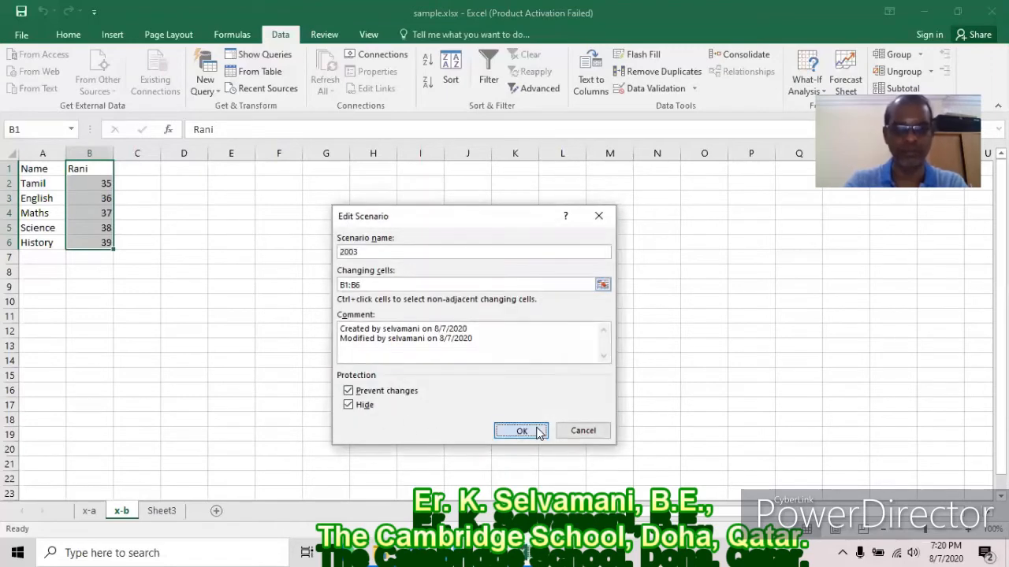
pyautogui.click(529, 432)
pyautogui.click(499, 390)
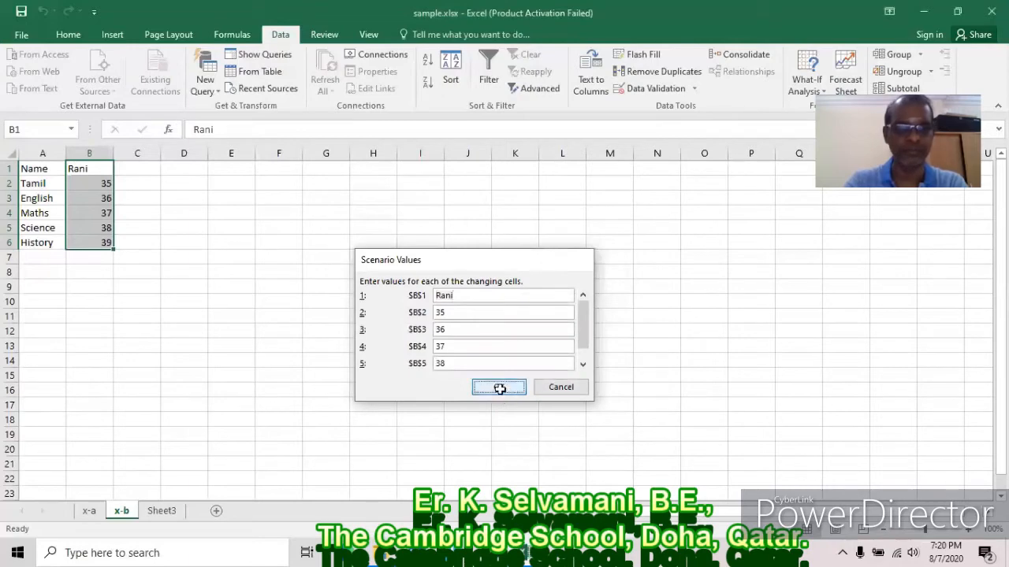
pyautogui.click(362, 268)
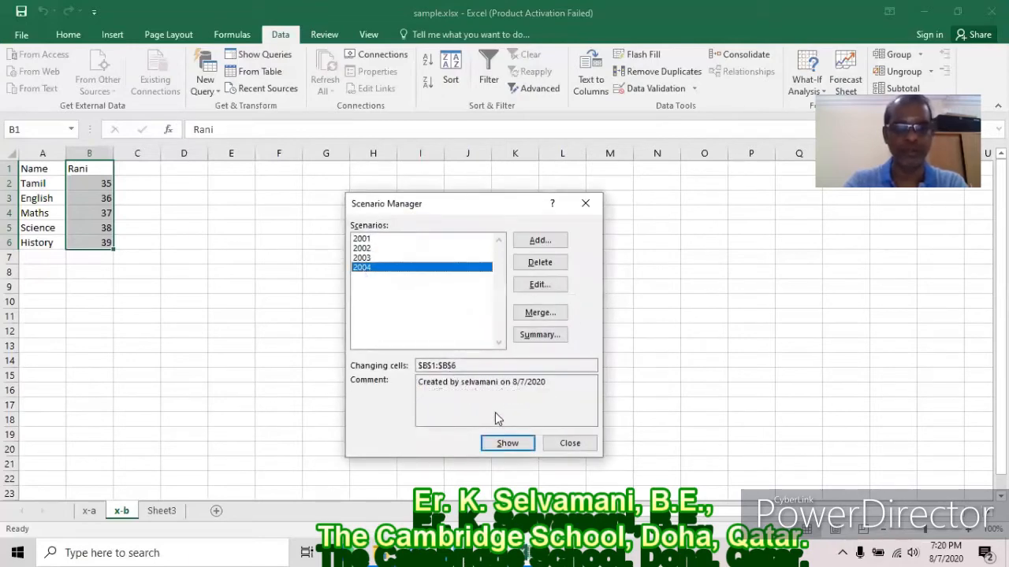
pyautogui.click(506, 444)
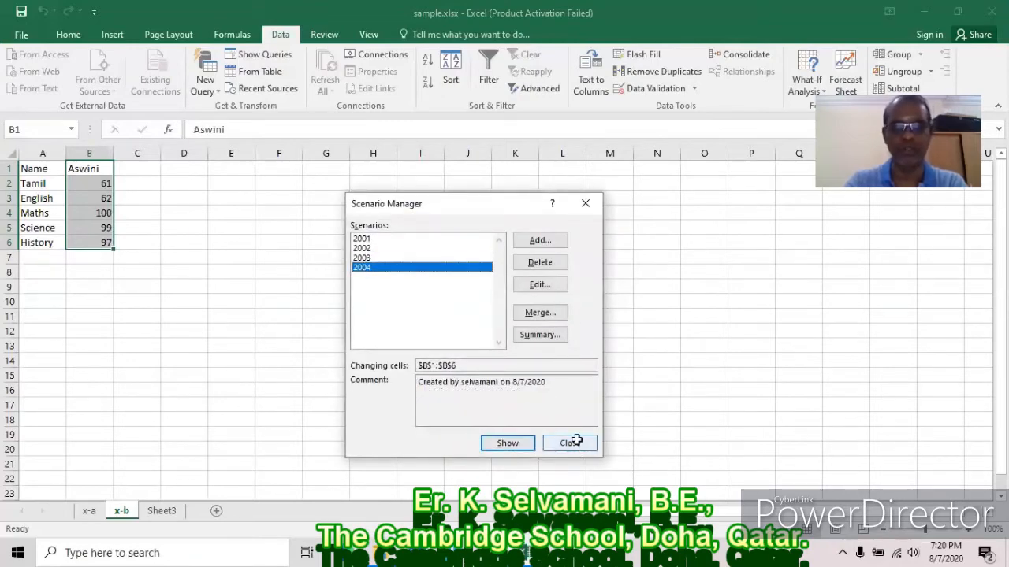
# Close the Scenario Manager and password-protect sheet x-b, then return to What-If Analysis.
pyautogui.click(570, 442)
pyautogui.click(324, 36)
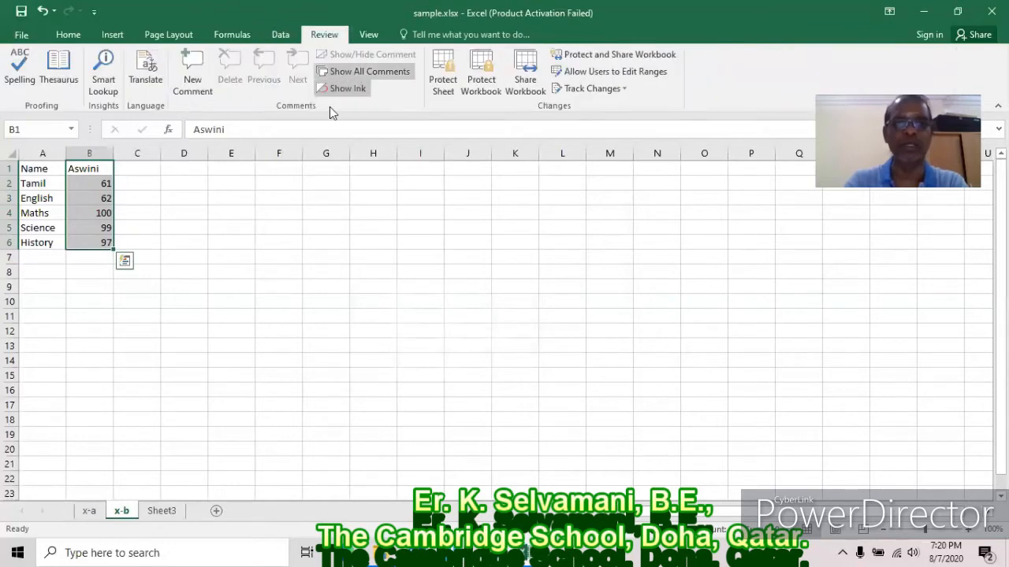
pyautogui.click(442, 79)
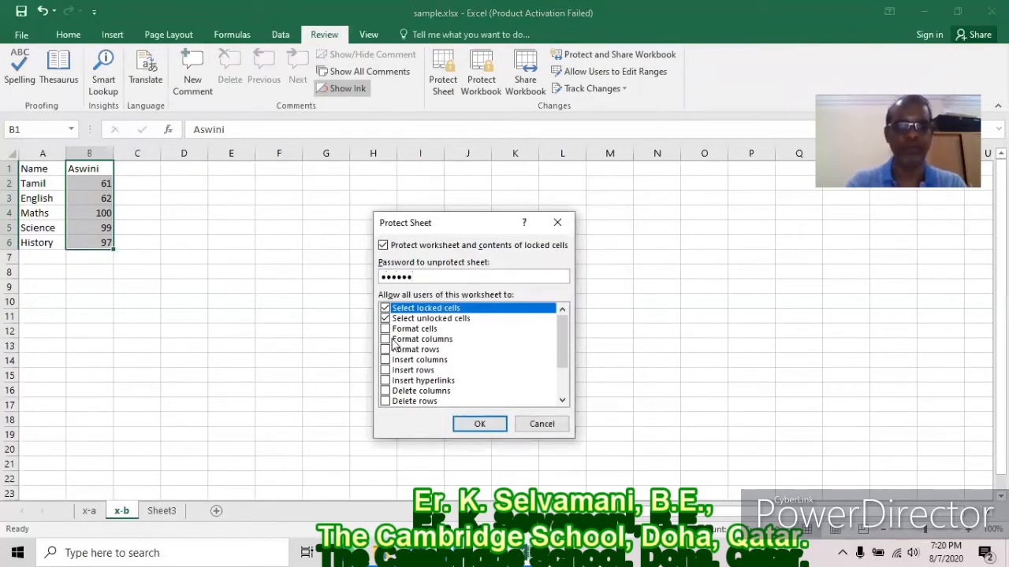
pyautogui.click(466, 425)
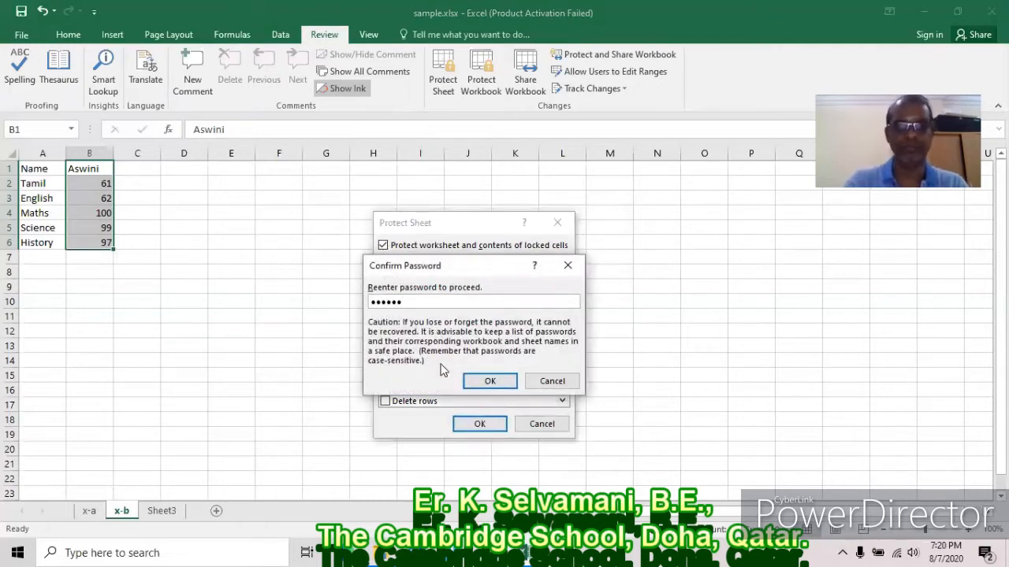
pyautogui.click(489, 380)
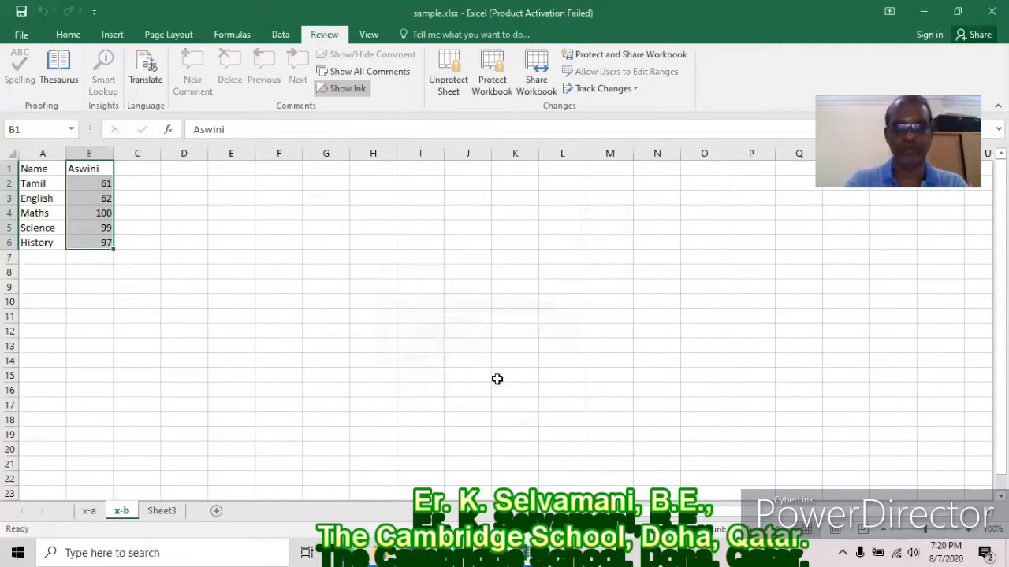
pyautogui.click(280, 34)
pyautogui.click(824, 91)
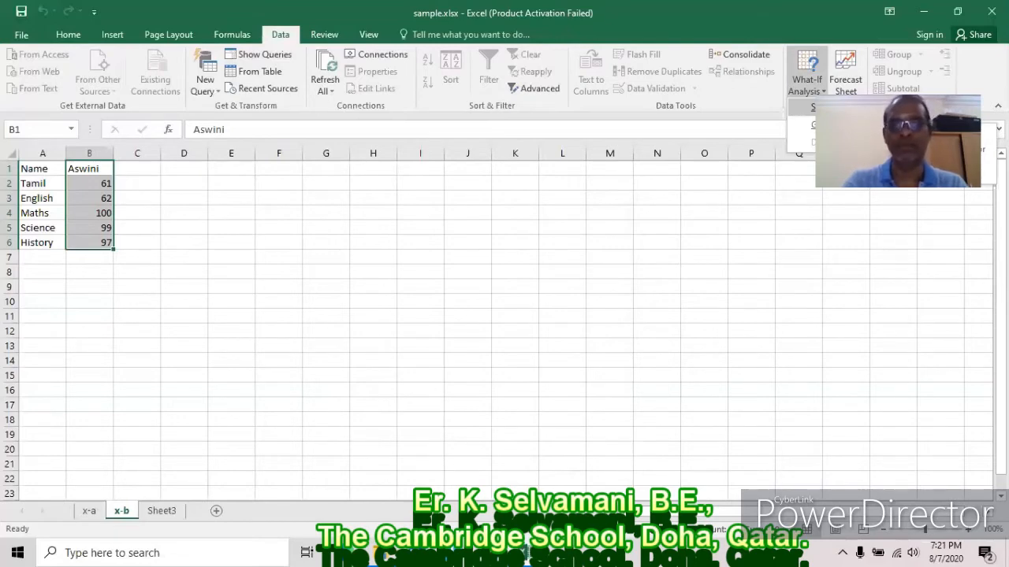
pyautogui.click(816, 107)
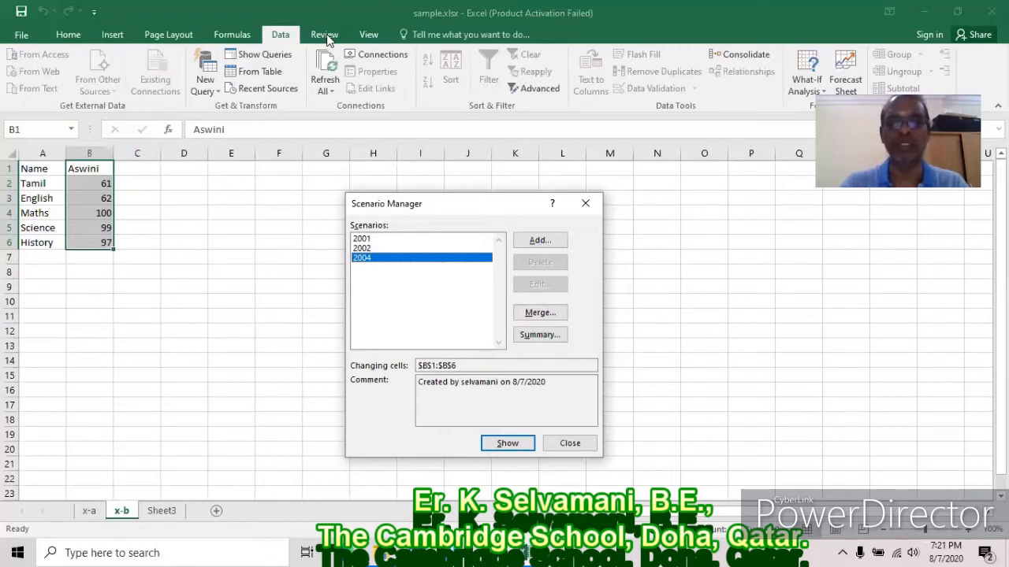
pyautogui.click(386, 240)
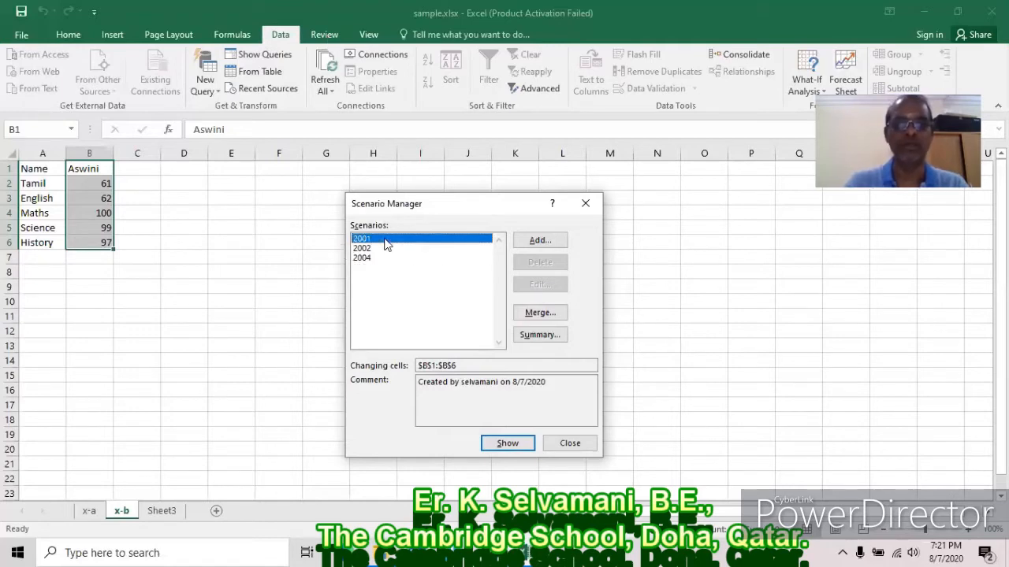
pyautogui.click(495, 441)
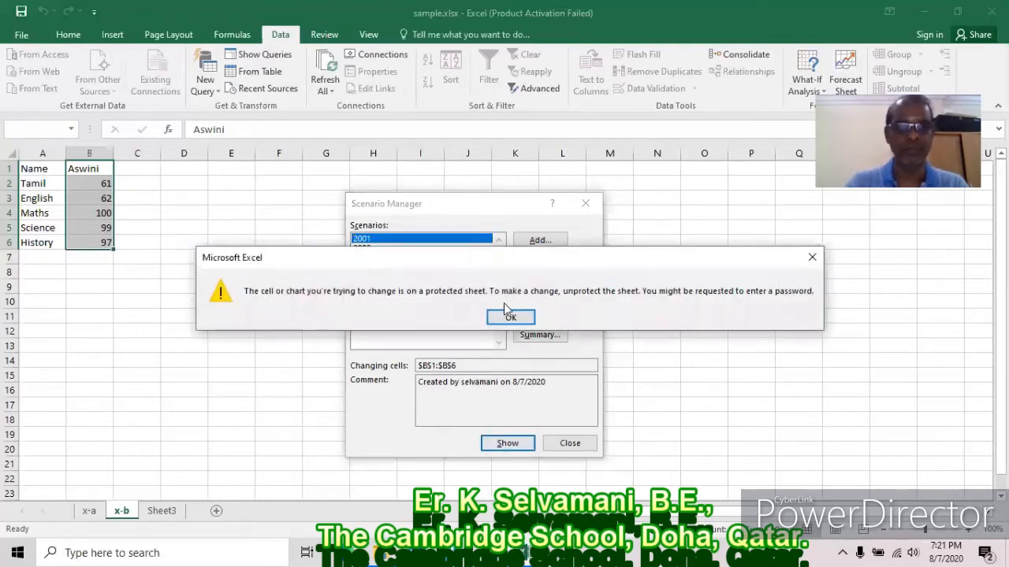
pyautogui.click(509, 315)
pyautogui.click(558, 443)
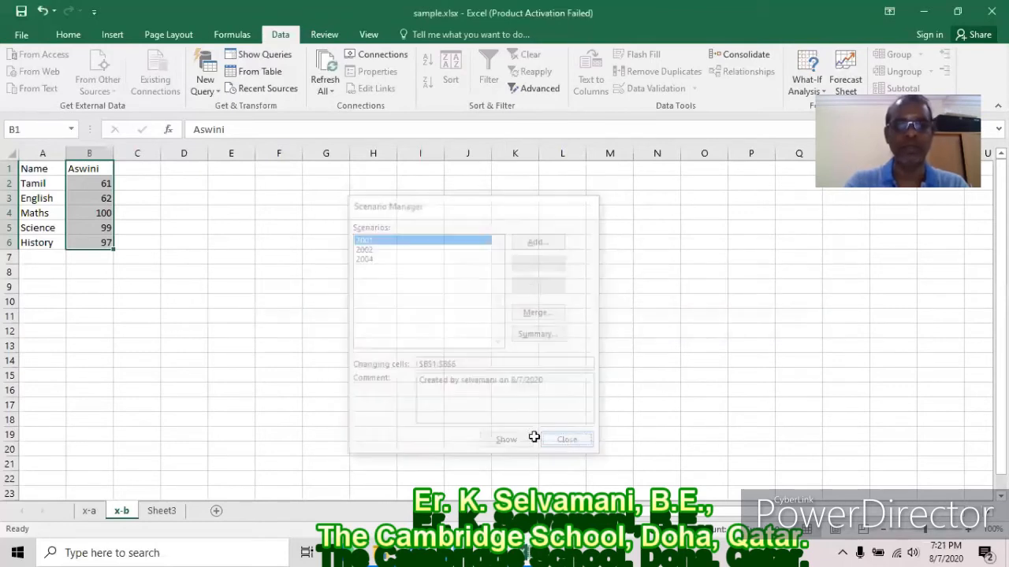
# Unprotect sheet x-b with its password.
pyautogui.click(324, 34)
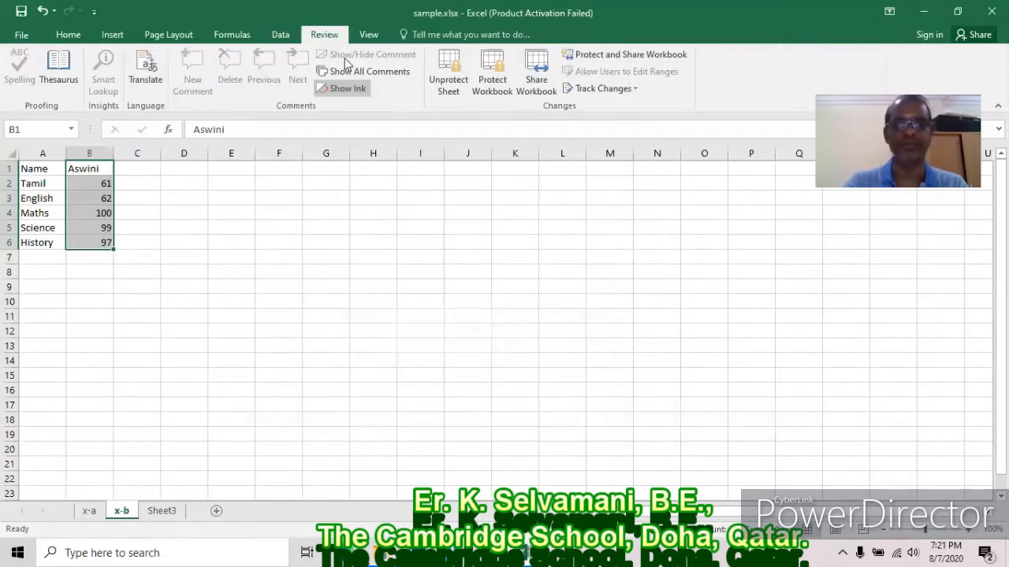
pyautogui.click(449, 73)
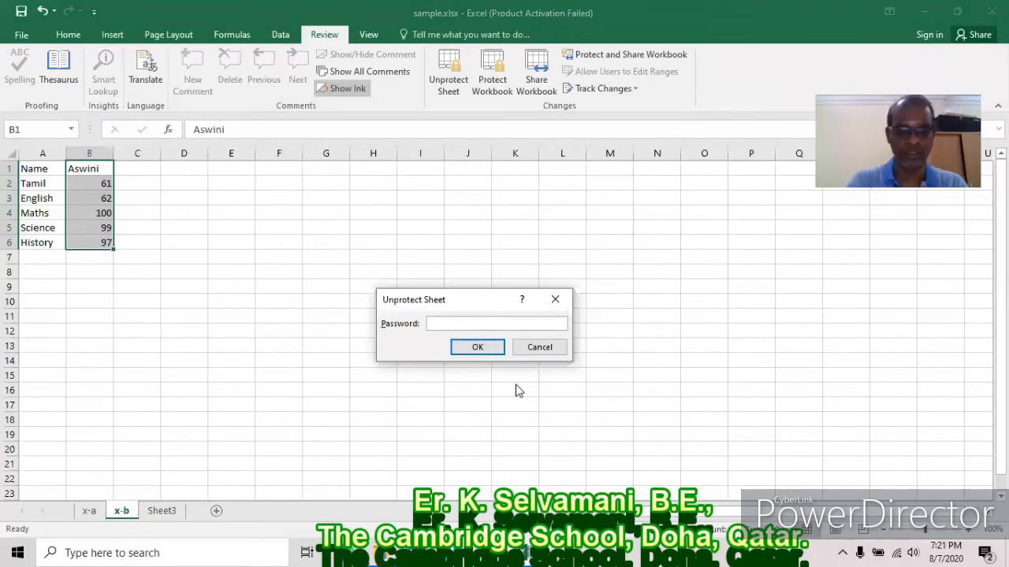
pyautogui.click(477, 347)
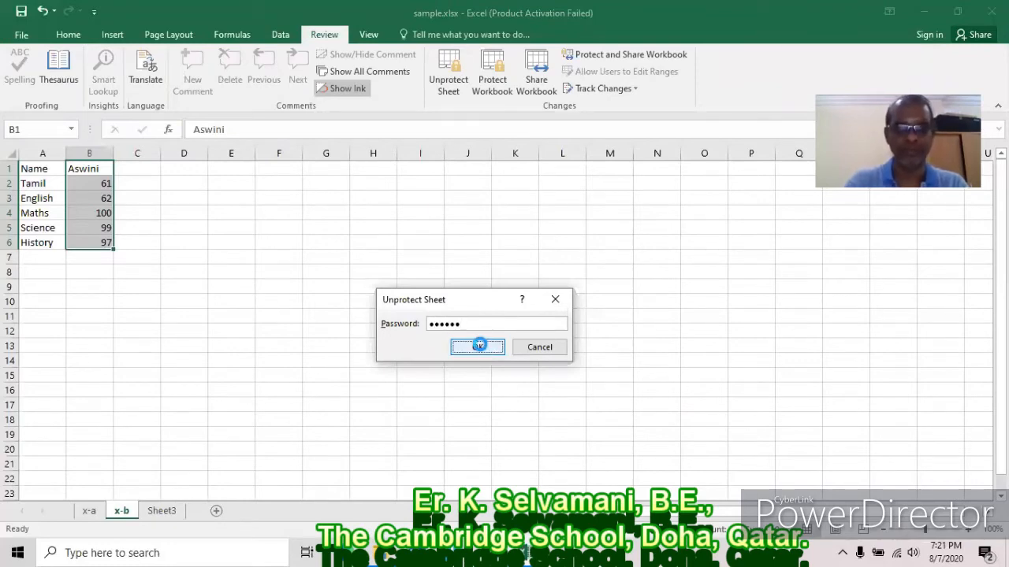
# Apply scenario 2003's marks 35–39 to B1:B6, then switch to sheet x-a.
pyautogui.click(280, 34)
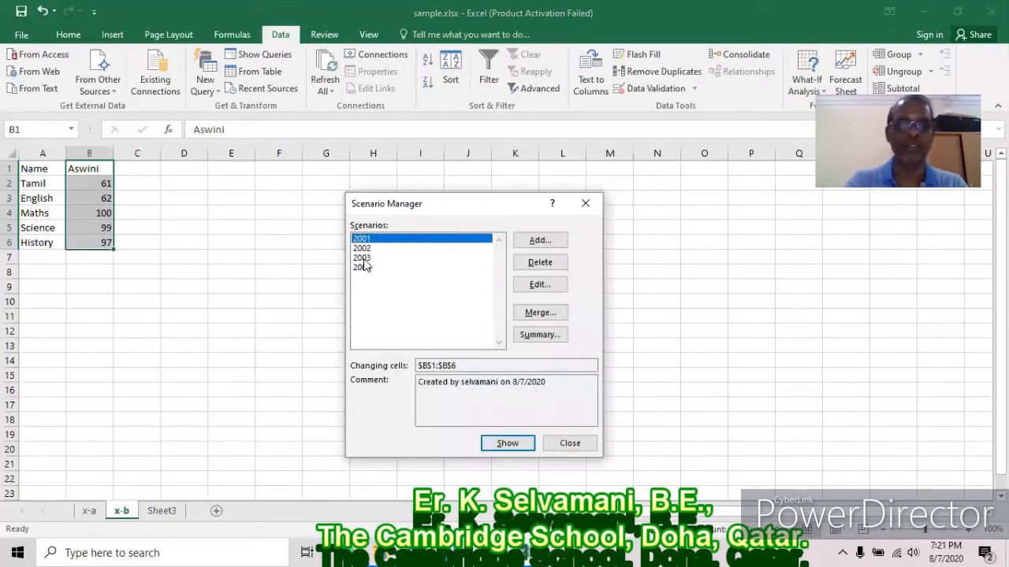
pyautogui.click(376, 258)
pyautogui.click(507, 443)
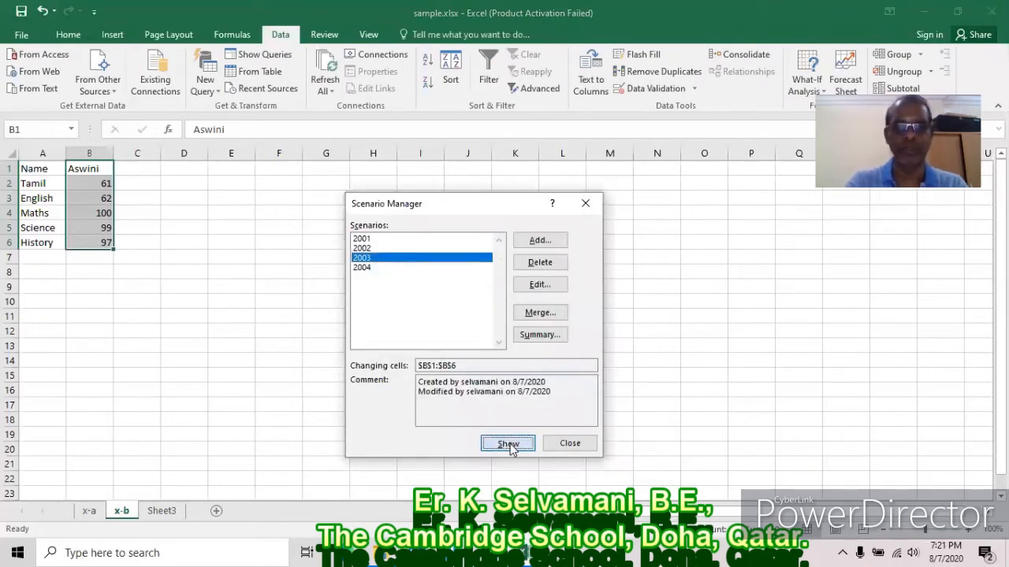
pyautogui.click(571, 444)
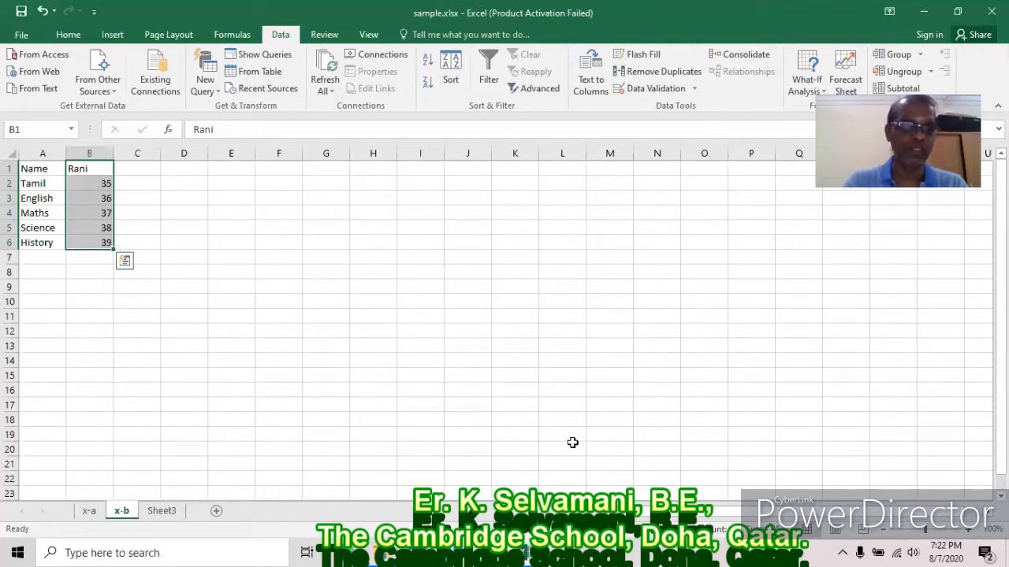
pyautogui.click(89, 511)
pyautogui.scroll(4, 85, 228)
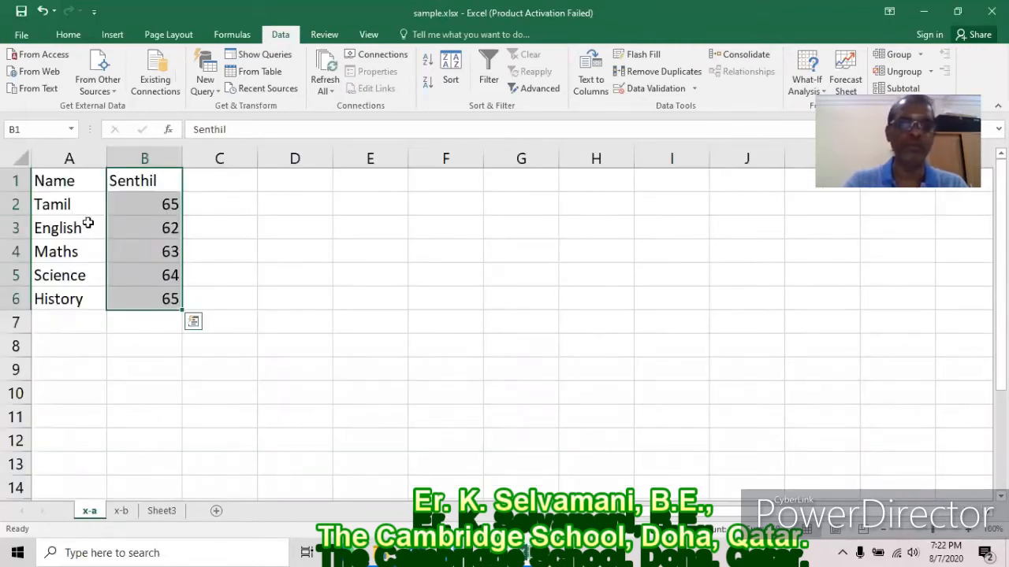
# Rename Sheet3 to hm.
pyautogui.click(123, 512)
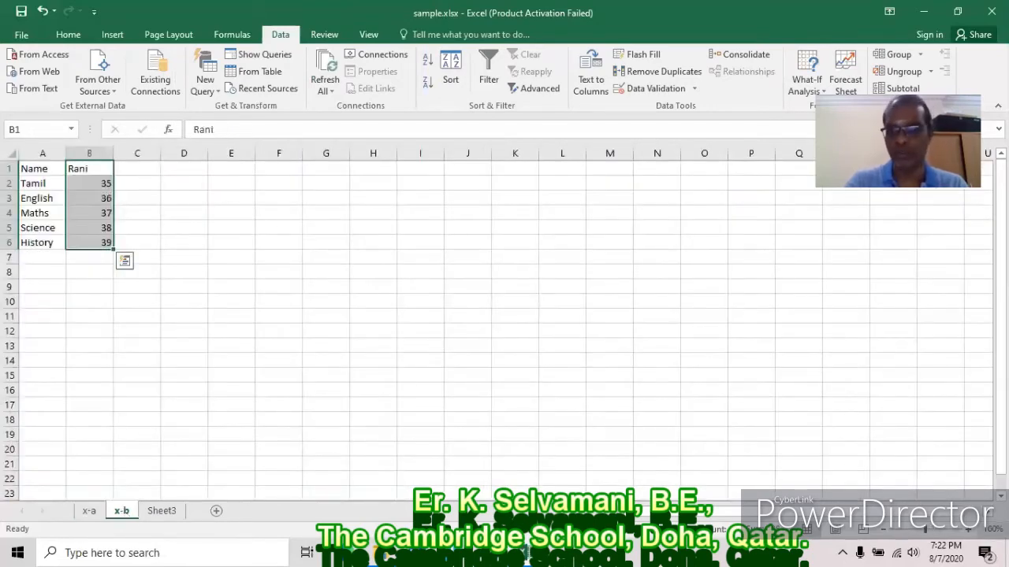
pyautogui.click(162, 511)
pyautogui.rightClick(167, 510)
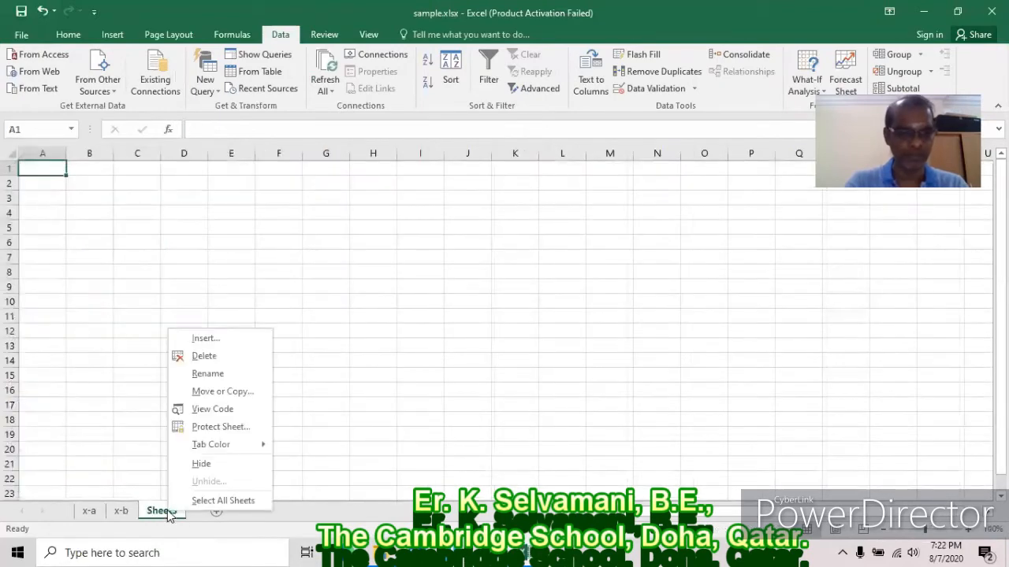
pyautogui.click(212, 370)
pyautogui.write('hm')
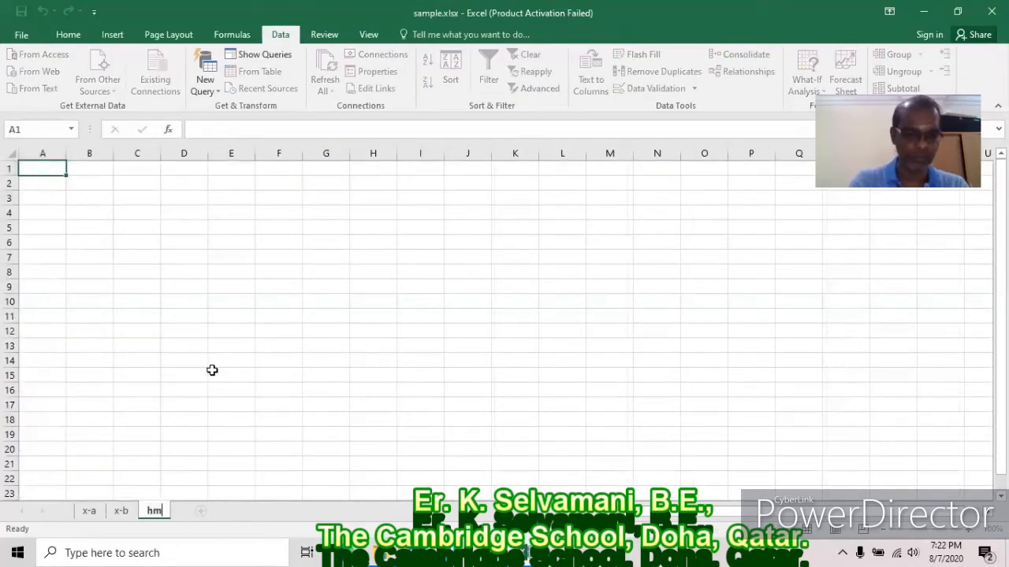
# Copy x-b's A1:A6 Name and subject list into column A of hm, then select B1:B6.
pyautogui.click(120, 511)
pyautogui.moveTo(61, 181); pyautogui.dragTo(69, 280)
pyautogui.hotkey('ctrl', 'c')
pyautogui.click(154, 511)
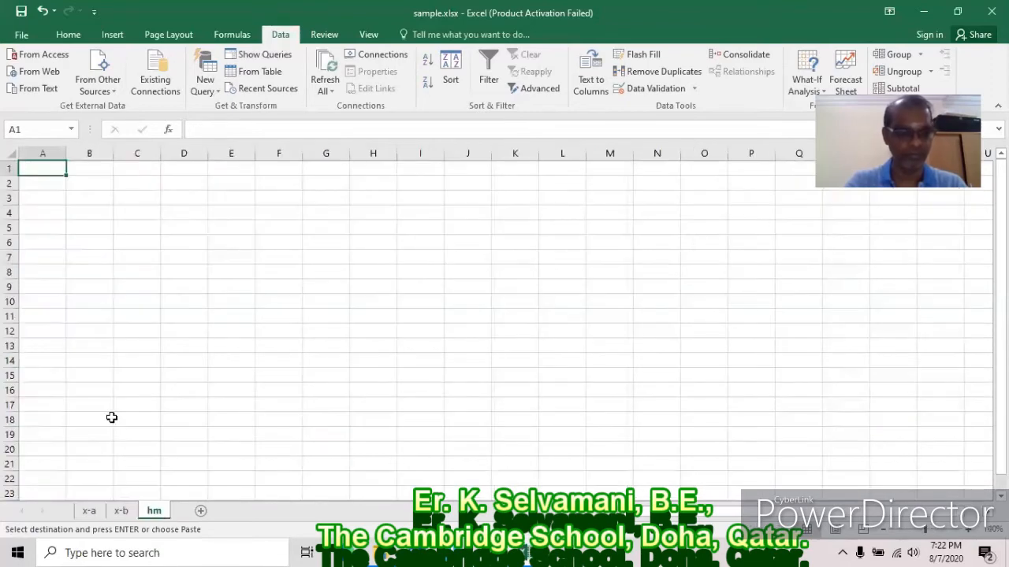
pyautogui.hotkey('ctrl', 'v')
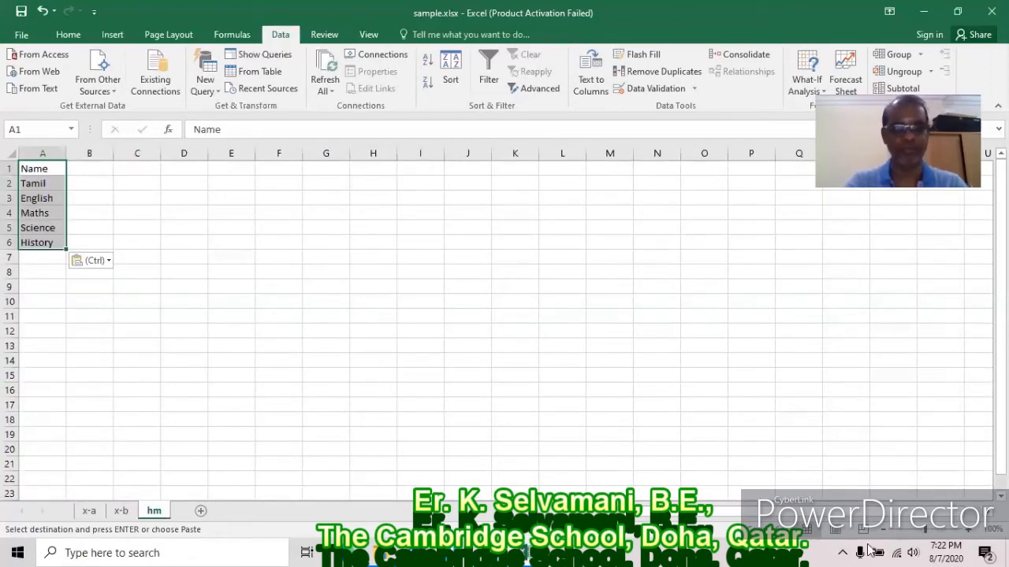
pyautogui.click(969, 530)
pyautogui.click(969, 530)
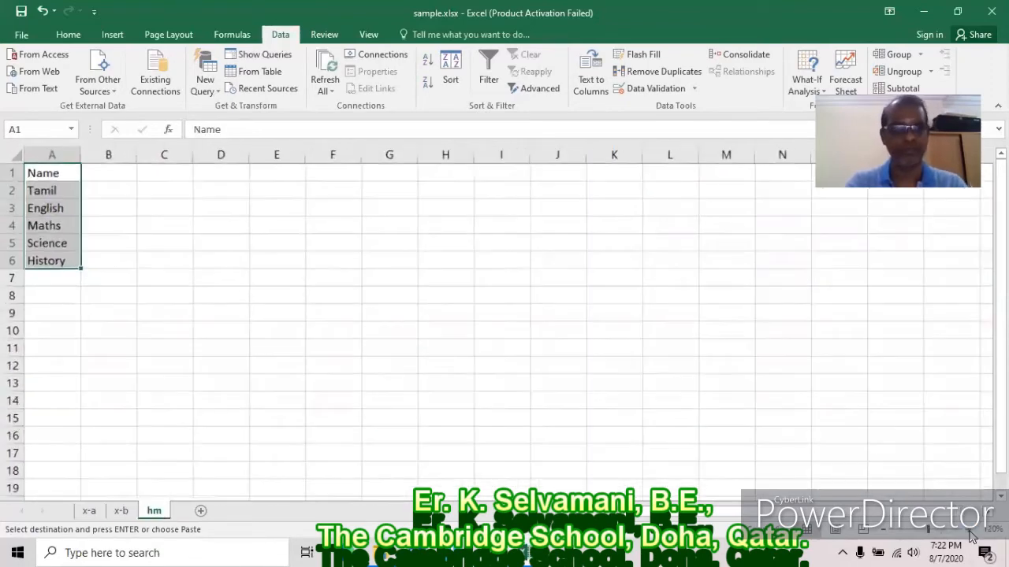
pyautogui.click(969, 530)
pyautogui.click(968, 530)
pyautogui.click(968, 531)
pyautogui.click(968, 530)
pyautogui.moveTo(145, 176); pyautogui.dragTo(147, 299)
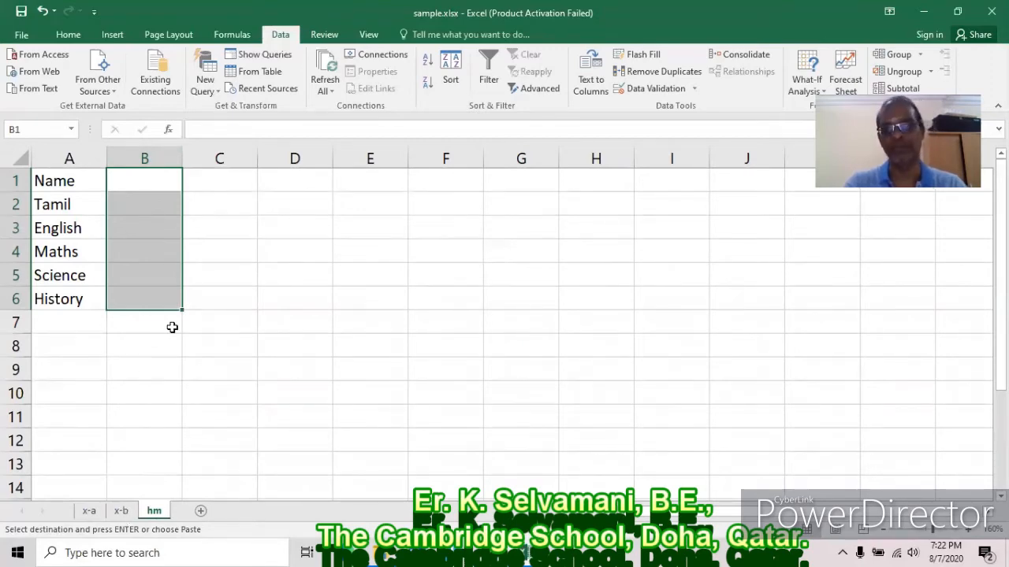
# Merge scenarios 1001–1004 from sheet x-a into hm's Scenario Manager.
pyautogui.click(818, 89)
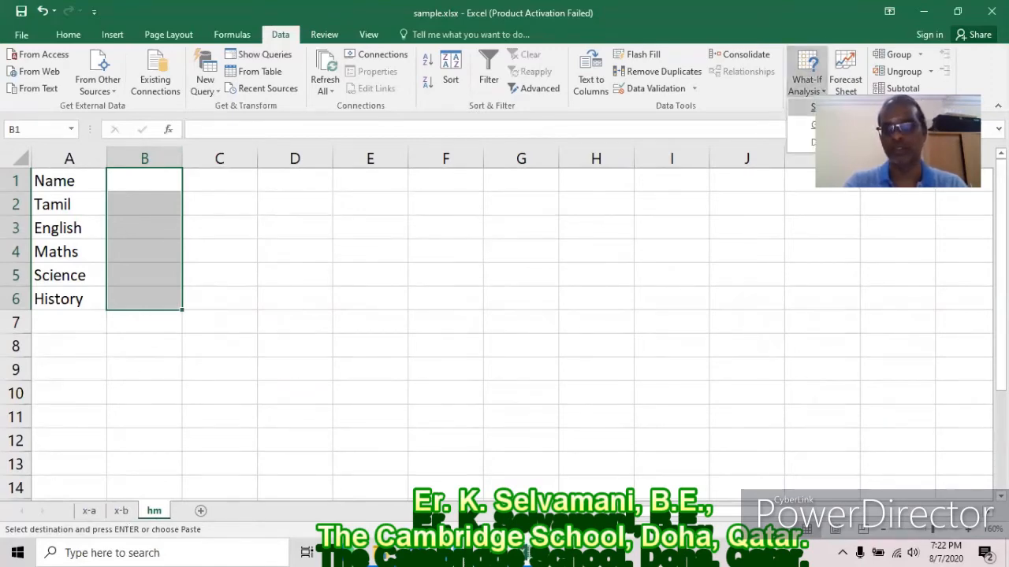
pyautogui.click(818, 107)
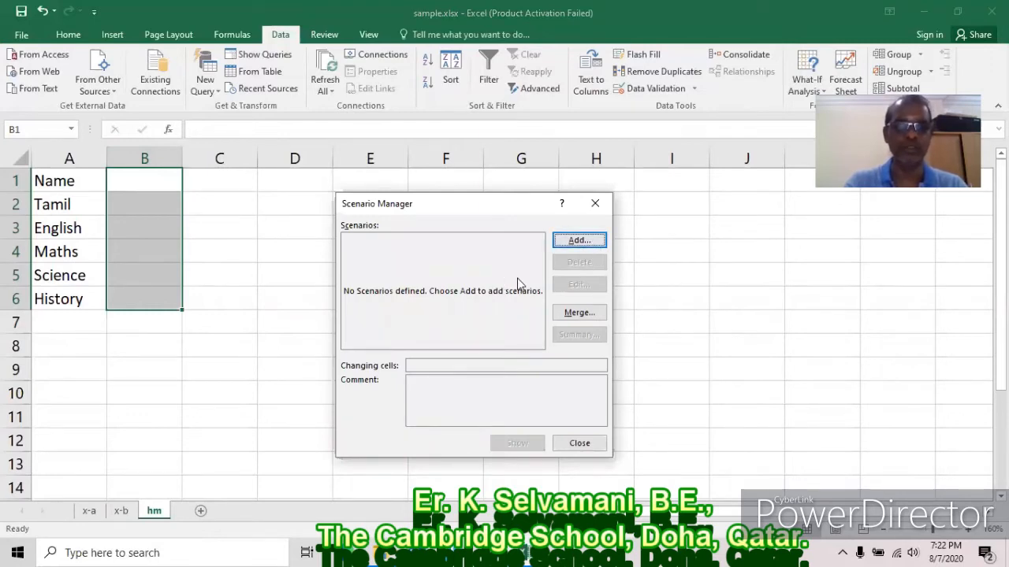
pyautogui.click(595, 315)
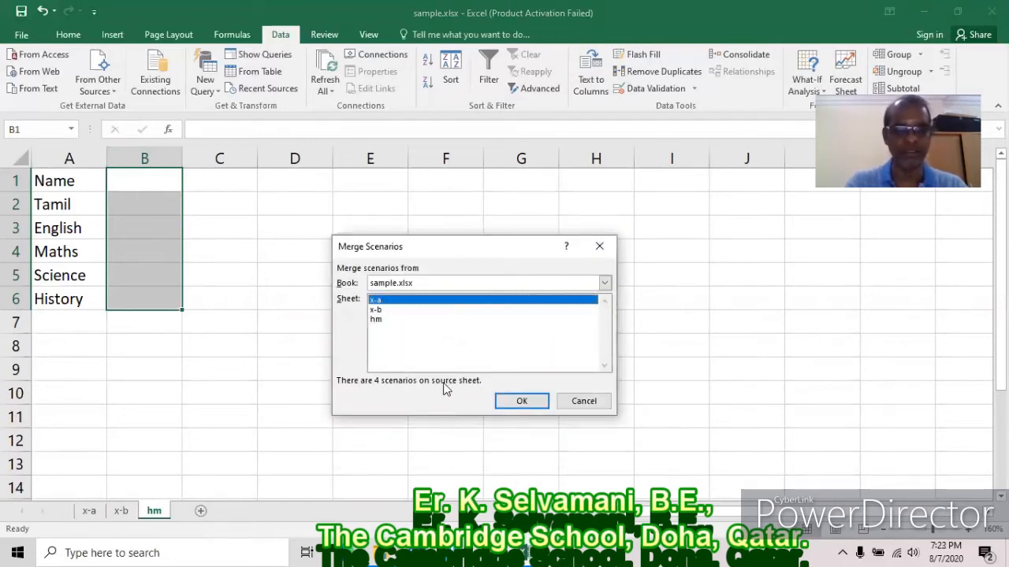
pyautogui.click(378, 319)
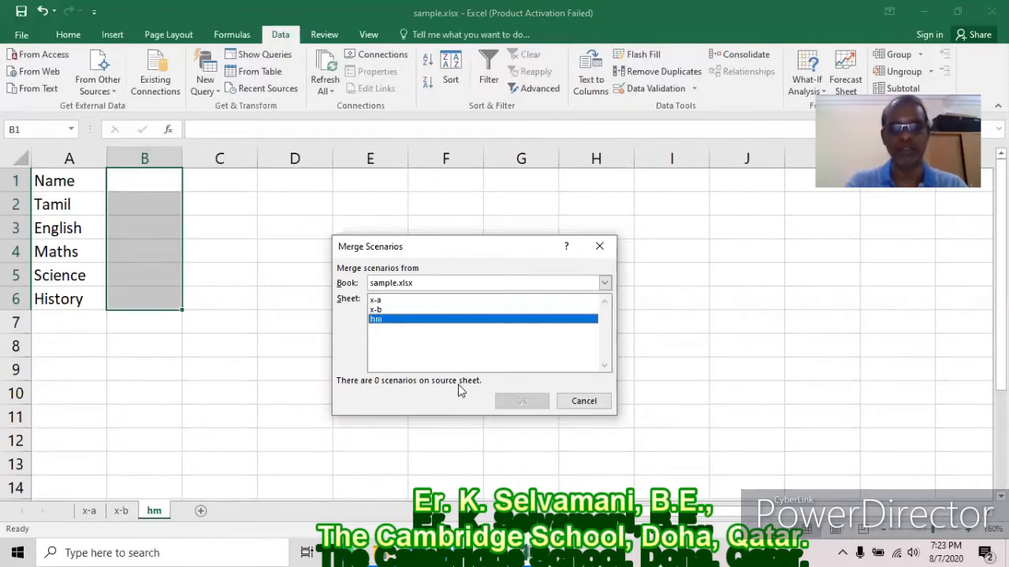
pyautogui.click(376, 304)
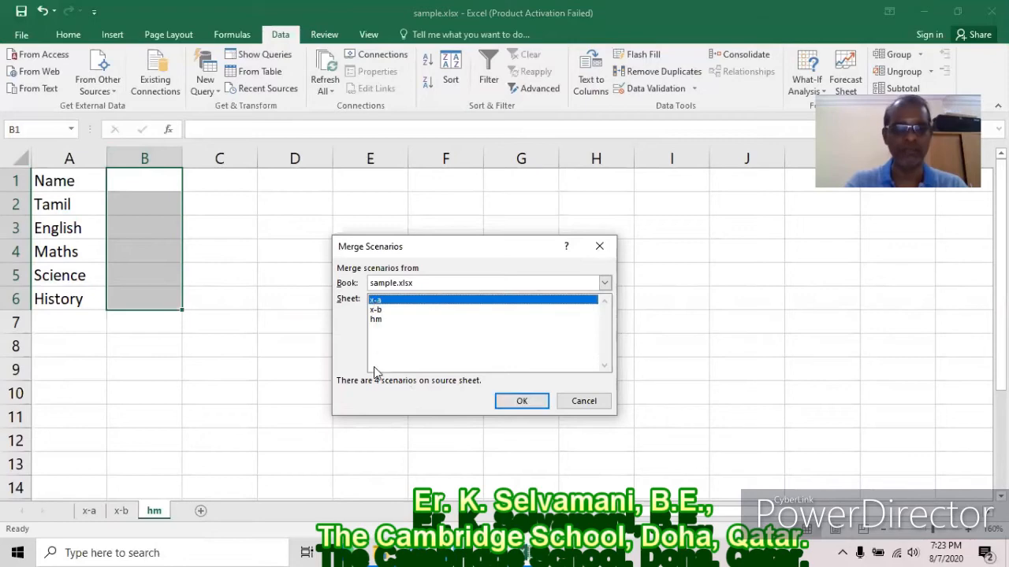
pyautogui.click(520, 400)
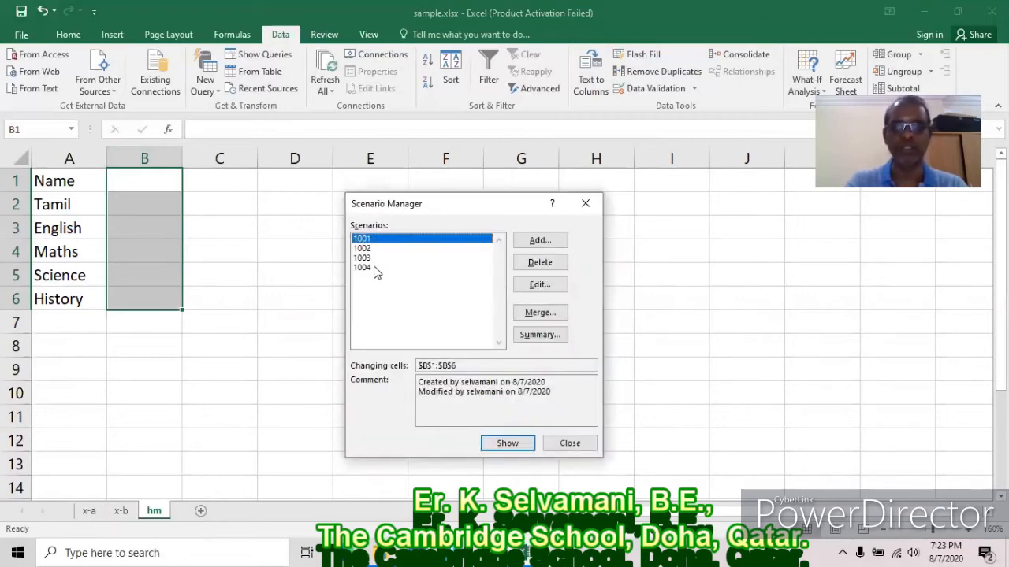
# Merge scenarios 2001–2004 from sheet x-b into the same list.
pyautogui.click(552, 312)
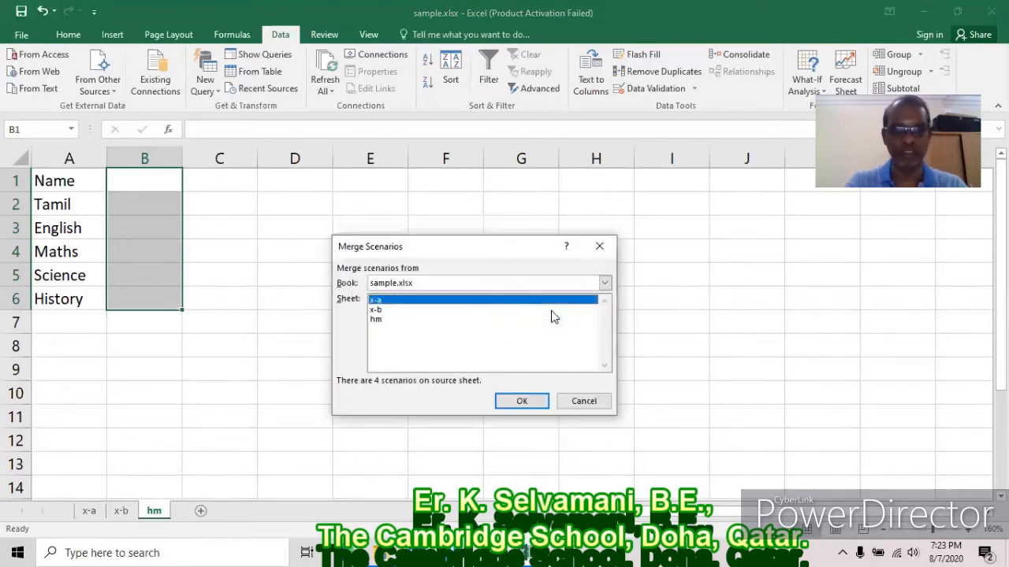
pyautogui.click(379, 310)
pyautogui.click(521, 401)
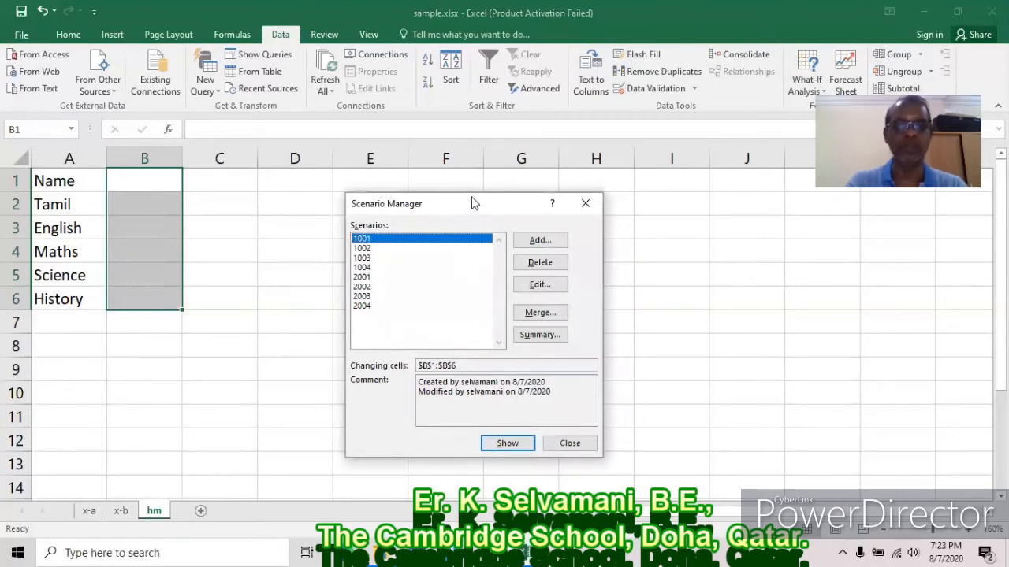
# Preview scenarios 1001, 1002, 1003 and 1004 in column B.
pyautogui.moveTo(474, 203); pyautogui.dragTo(471, 182)
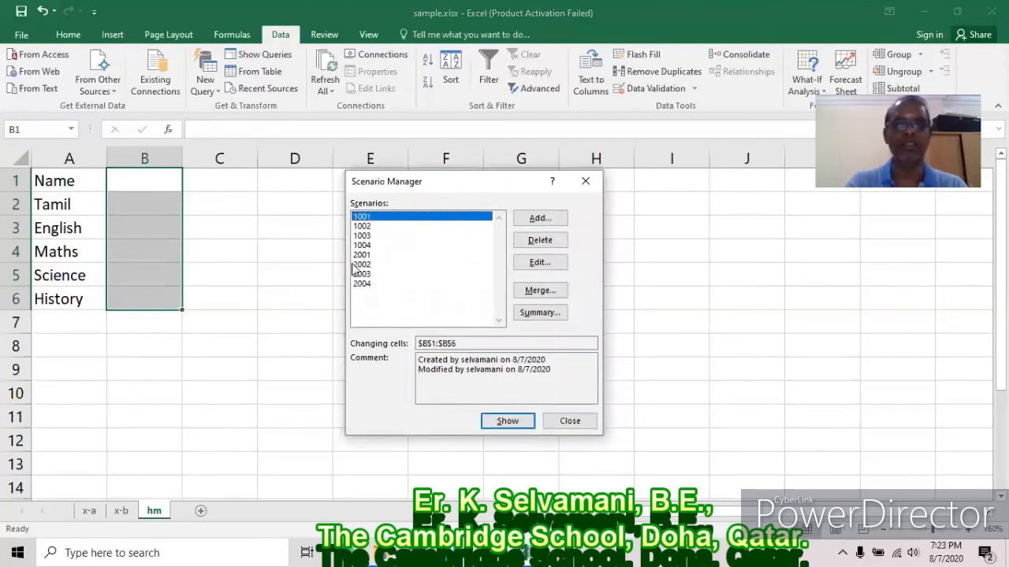
pyautogui.click(509, 423)
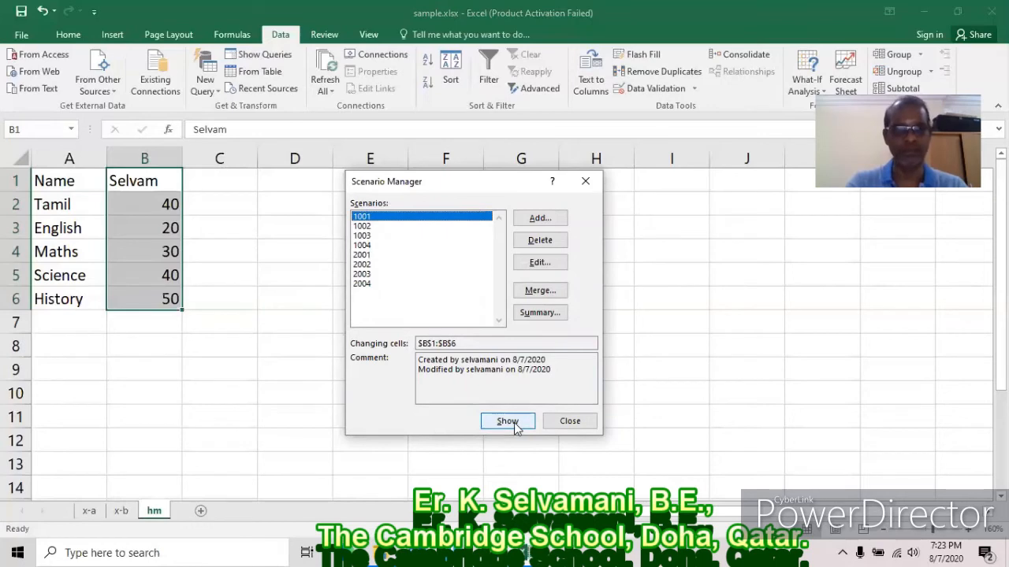
pyautogui.click(368, 227)
pyautogui.click(510, 422)
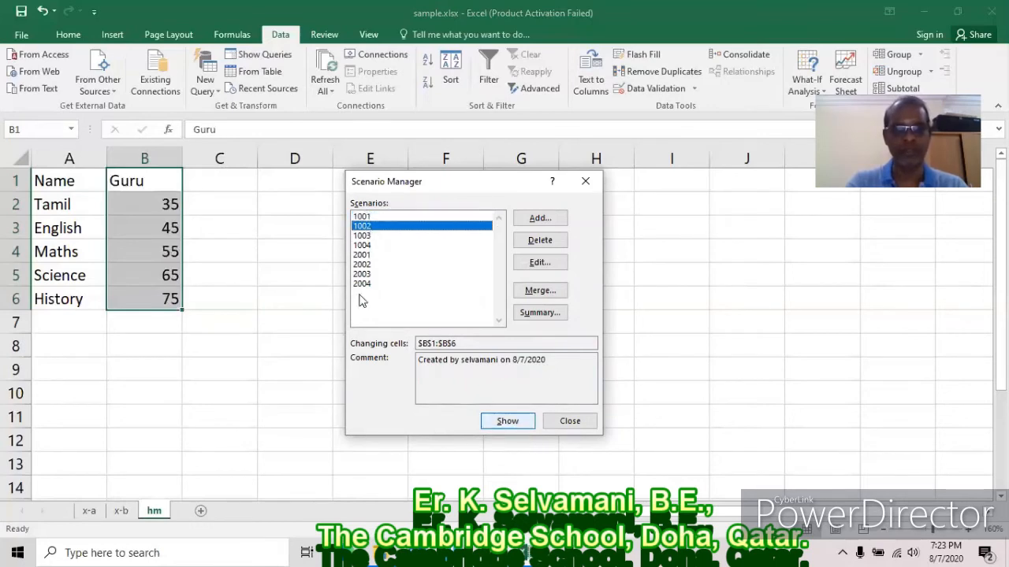
pyautogui.click(369, 236)
pyautogui.click(508, 424)
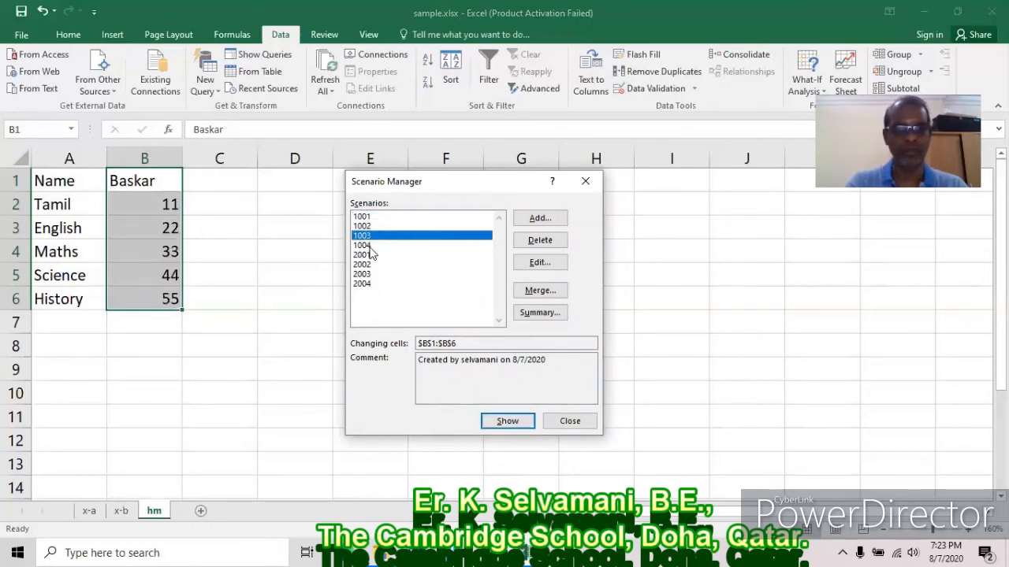
pyautogui.click(370, 245)
pyautogui.click(513, 422)
# Preview scenarios 2001–2004, then close the Scenario Manager and widen column A.
pyautogui.click(364, 256)
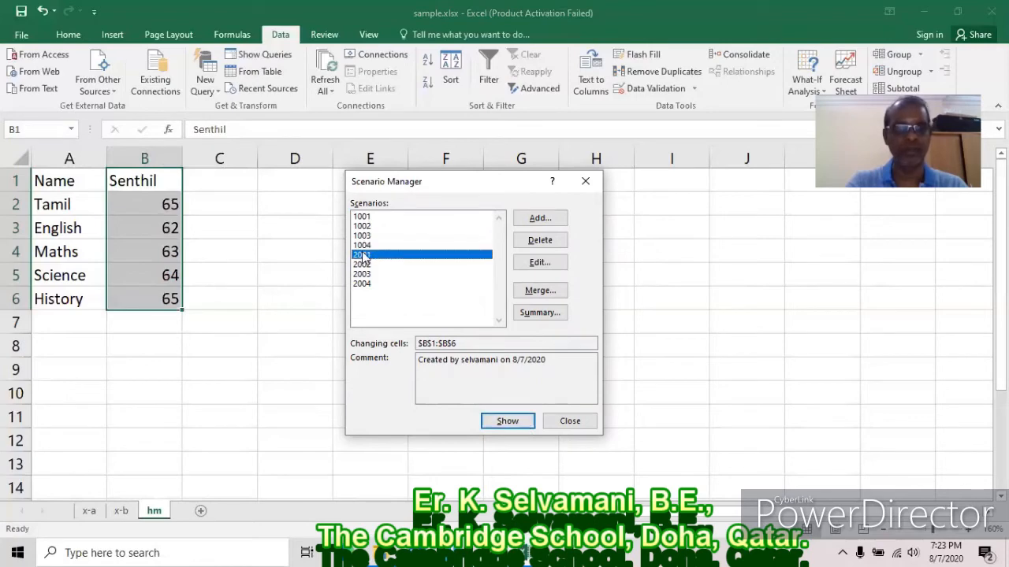
pyautogui.click(487, 422)
pyautogui.click(372, 266)
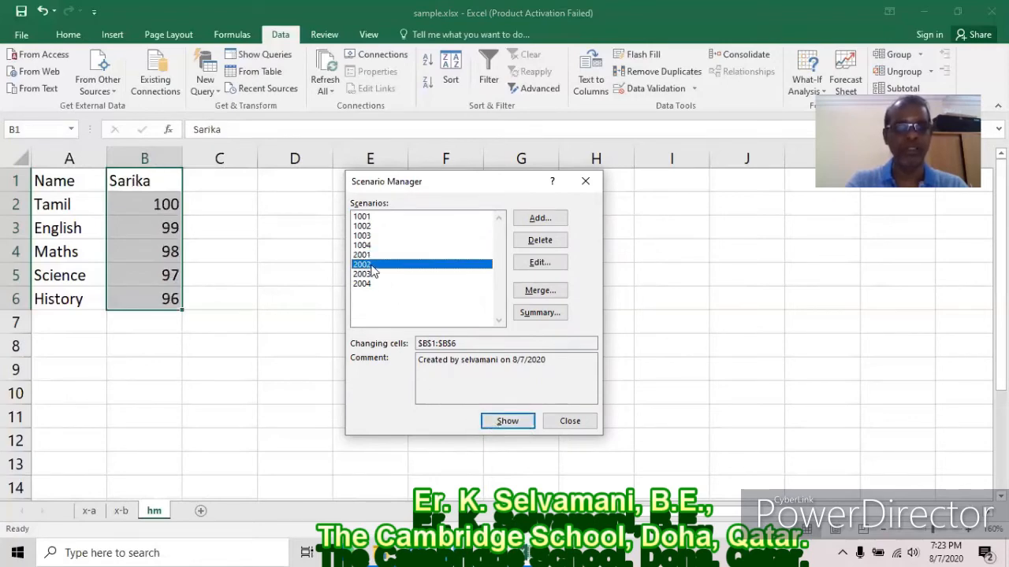
pyautogui.click(508, 422)
pyautogui.click(377, 274)
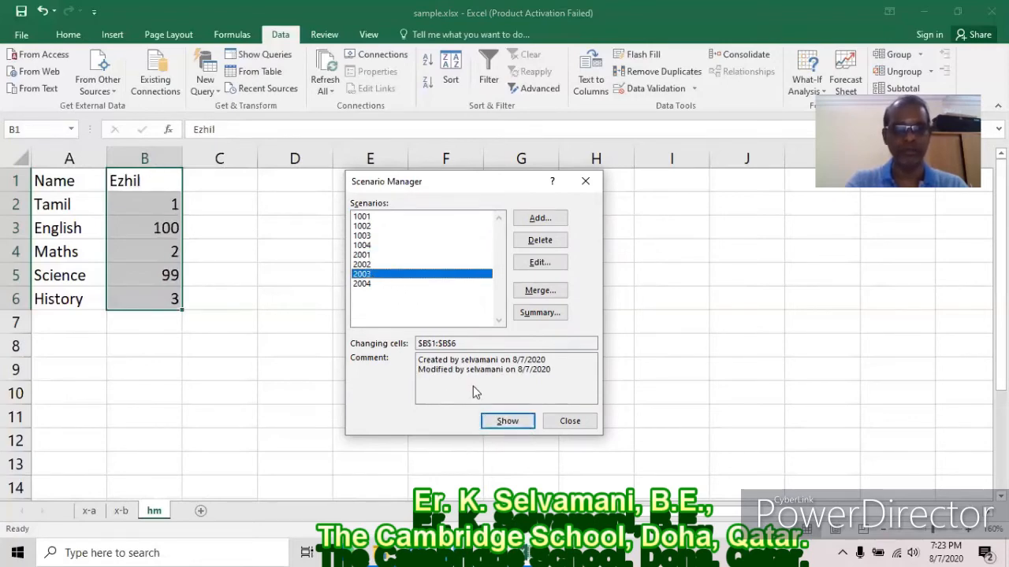
pyautogui.click(504, 418)
pyautogui.click(375, 283)
pyautogui.click(505, 423)
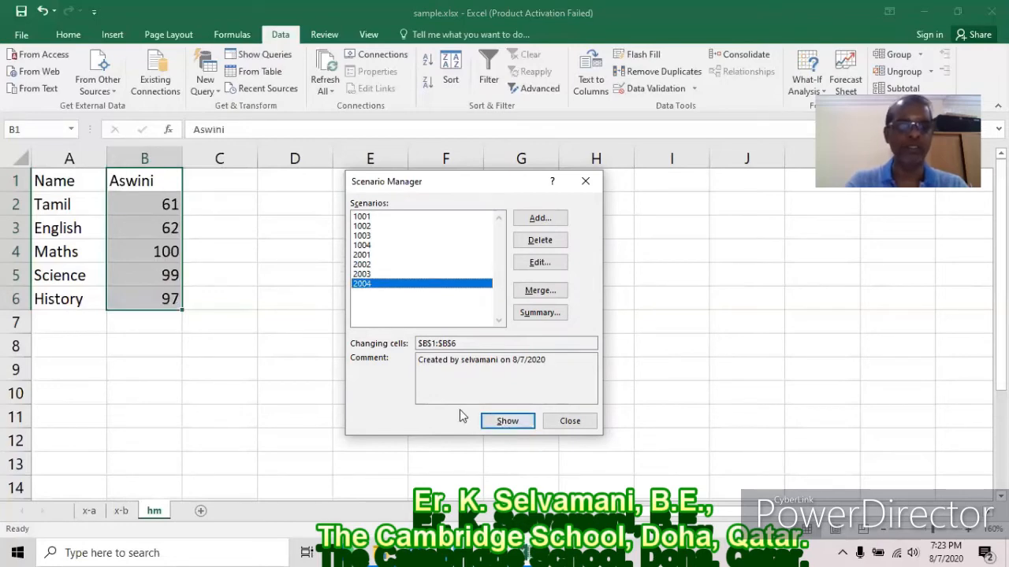
pyautogui.click(369, 246)
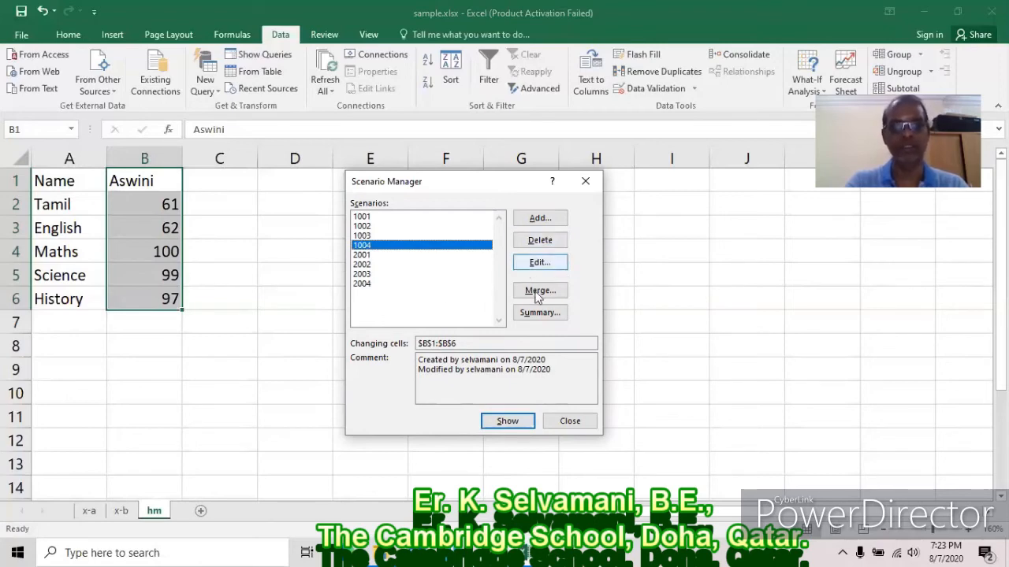
pyautogui.click(578, 422)
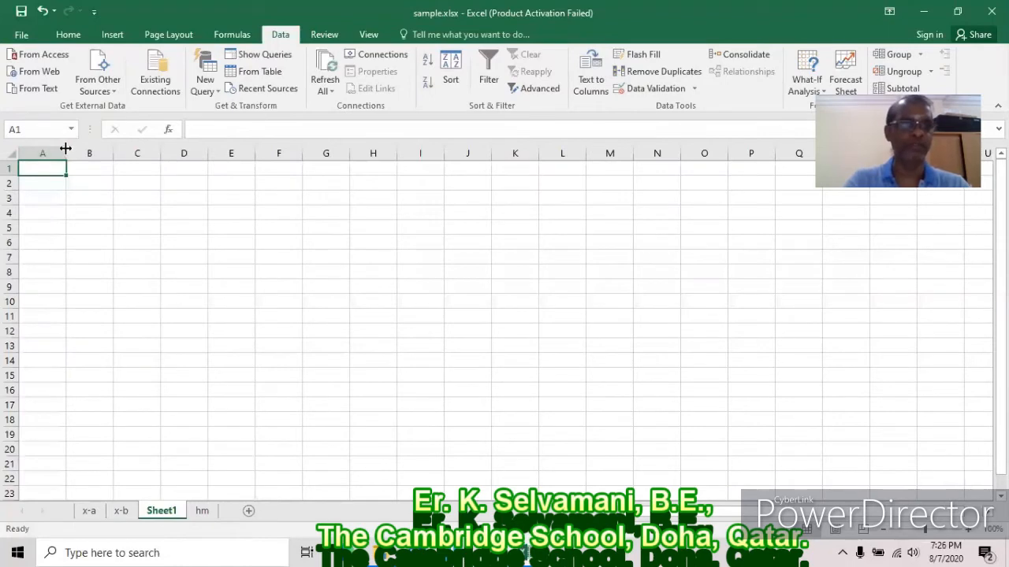
pyautogui.moveTo(65, 149); pyautogui.dragTo(98, 153)
# Enter Name, Tamil, English, Maths, Science, History in A1:A6 and auto-fit column A.
pyautogui.click(968, 531)
pyautogui.click(969, 530)
pyautogui.click(969, 530)
pyautogui.click(968, 530)
pyautogui.click(969, 530)
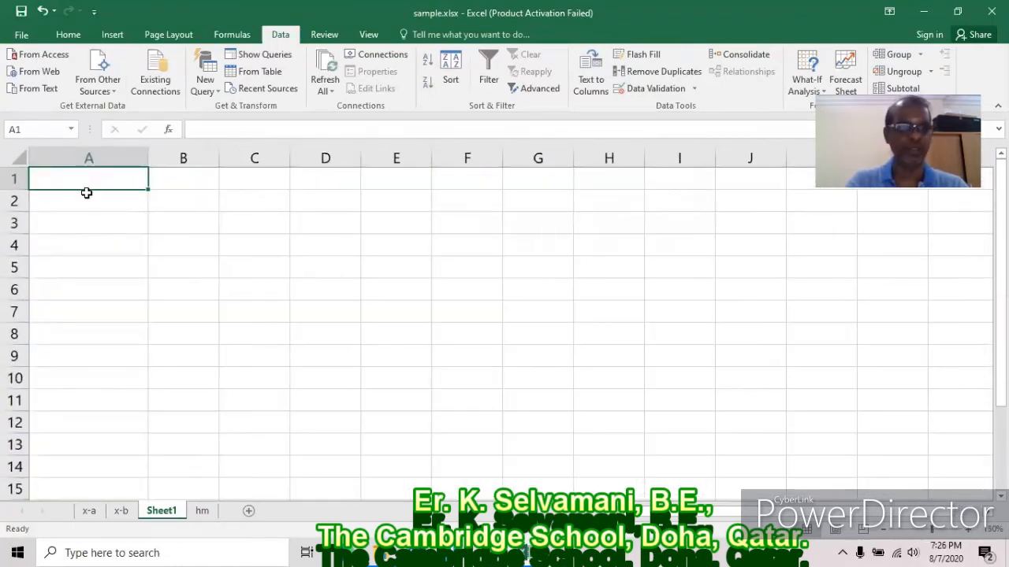
pyautogui.write('Name')
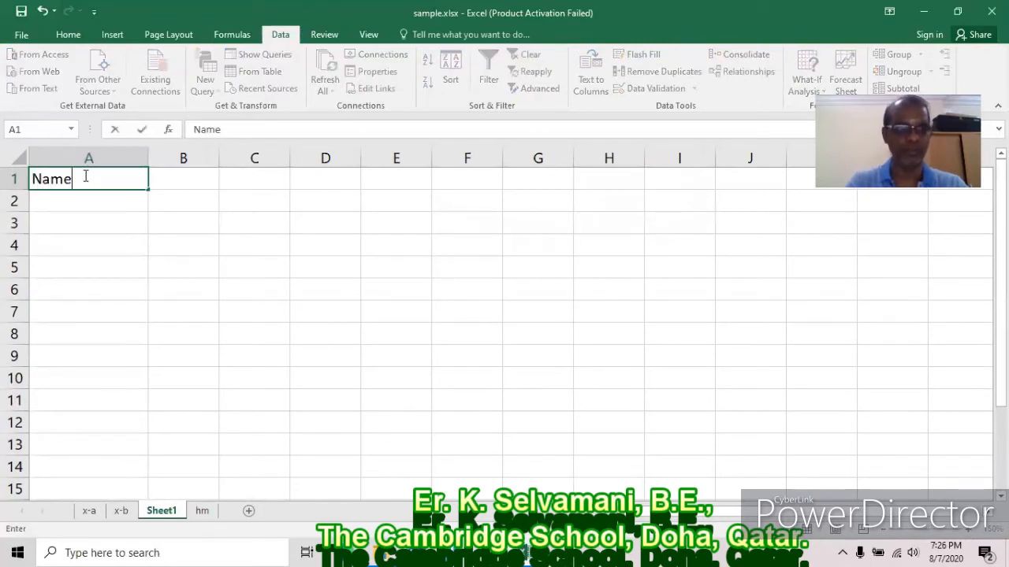
pyautogui.press('Return')
pyautogui.write('Tamil')
pyautogui.press('Return')
pyautogui.write('English')
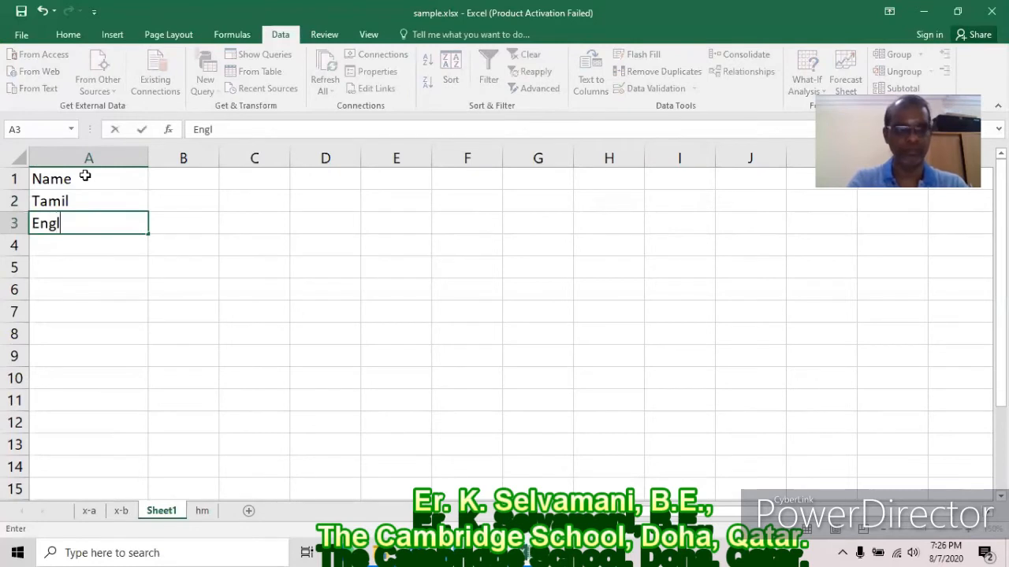
pyautogui.press('Return')
pyautogui.write('Maths')
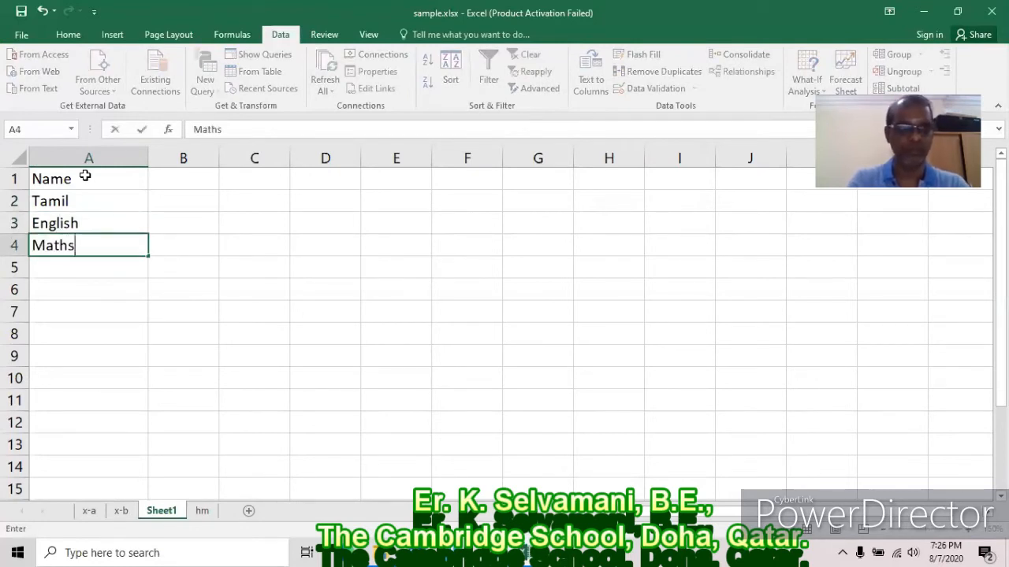
pyautogui.press('Return')
pyautogui.write('Science')
pyautogui.press('Return')
pyautogui.write('History')
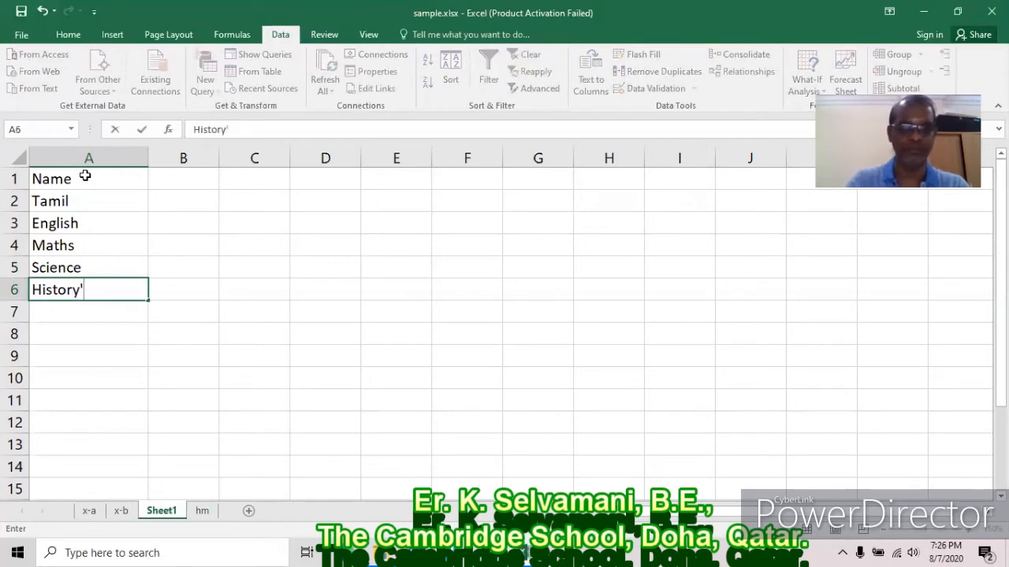
pyautogui.press('Return')
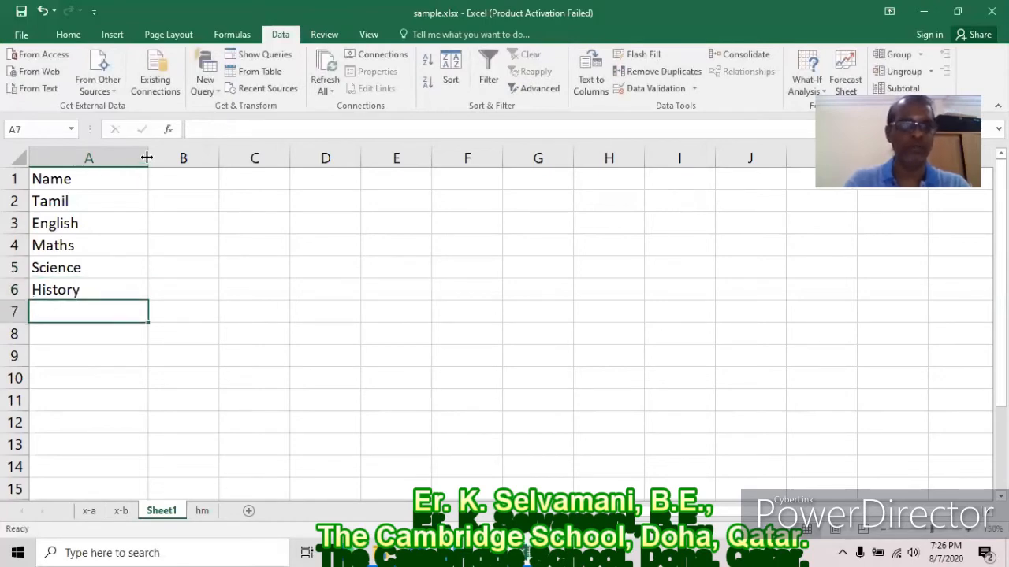
pyautogui.doubleClick(148, 158)
# Enter the student's name in B1, marks 10, 20, 30, 40, 50 below, and Total in A7.
pyautogui.click(132, 177)
pyautogui.write('Selvama')
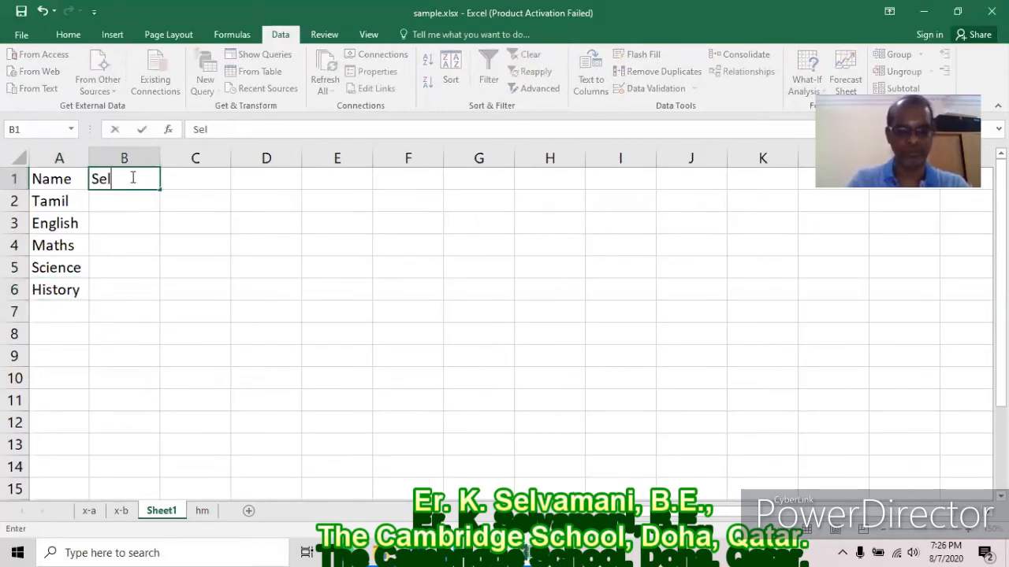
pyautogui.press('Return')
pyautogui.write('10')
pyautogui.press('Return')
pyautogui.write('20')
pyautogui.press('Return')
pyautogui.write('30')
pyautogui.press('Return')
pyautogui.write('40')
pyautogui.press('Return')
pyautogui.write('50')
pyautogui.press('Return')
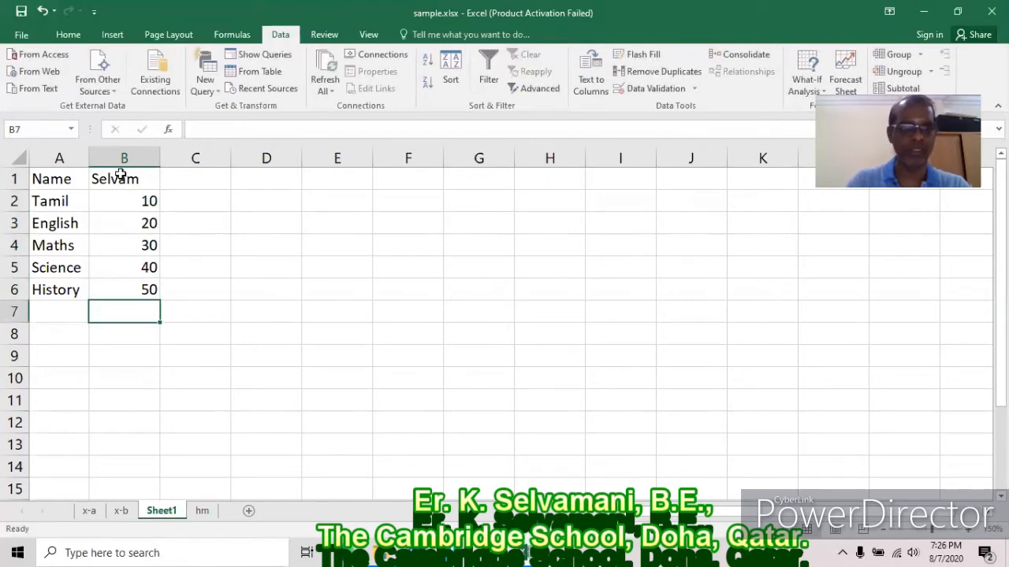
pyautogui.click(65, 314)
pyautogui.write('Total')
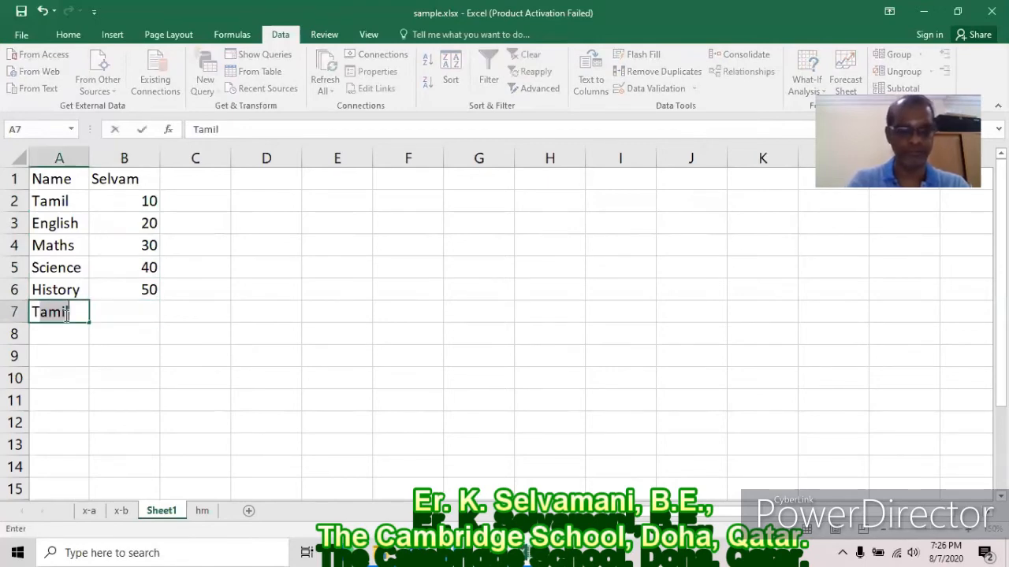
pyautogui.press('Tab')
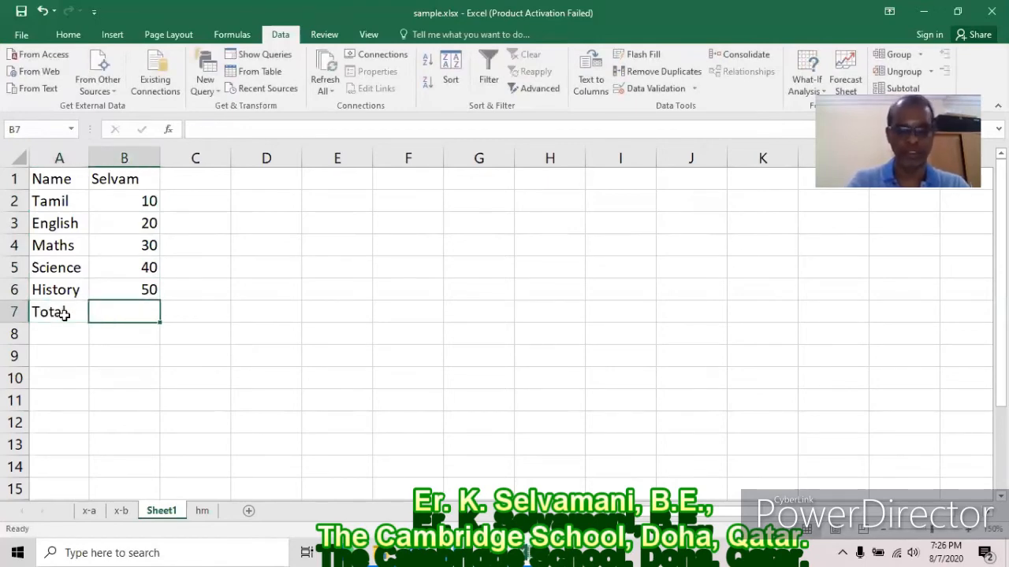
# Enter =SUM(B2:B6) in B7 so the marks total 150.
pyautogui.write('=sum(')
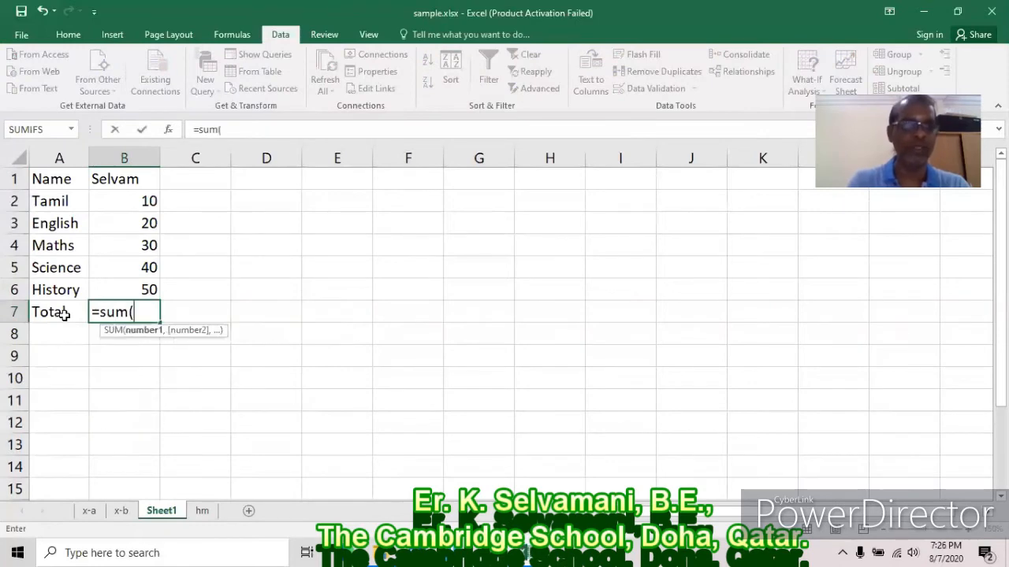
pyautogui.write('b2')
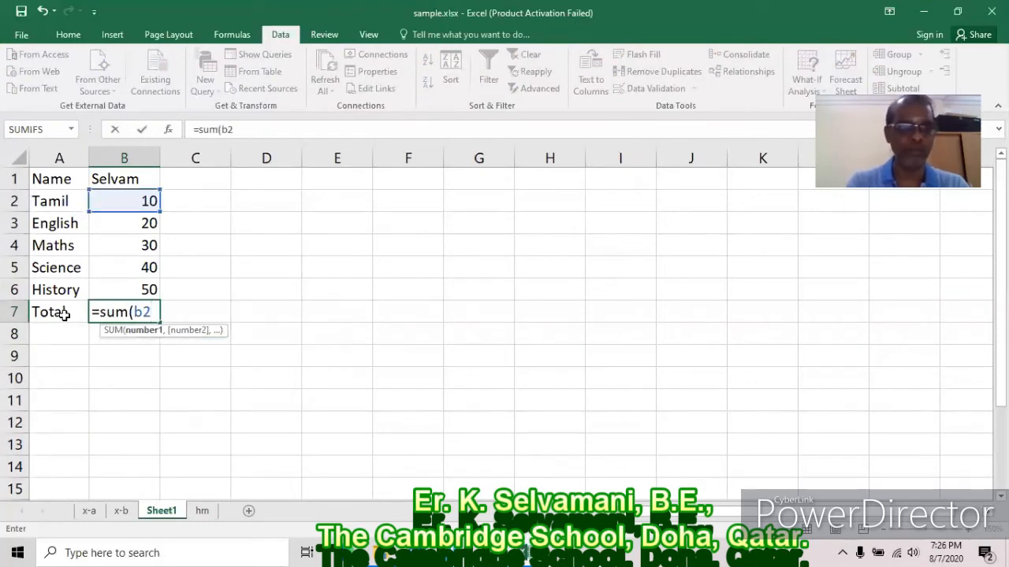
pyautogui.write(':b6')
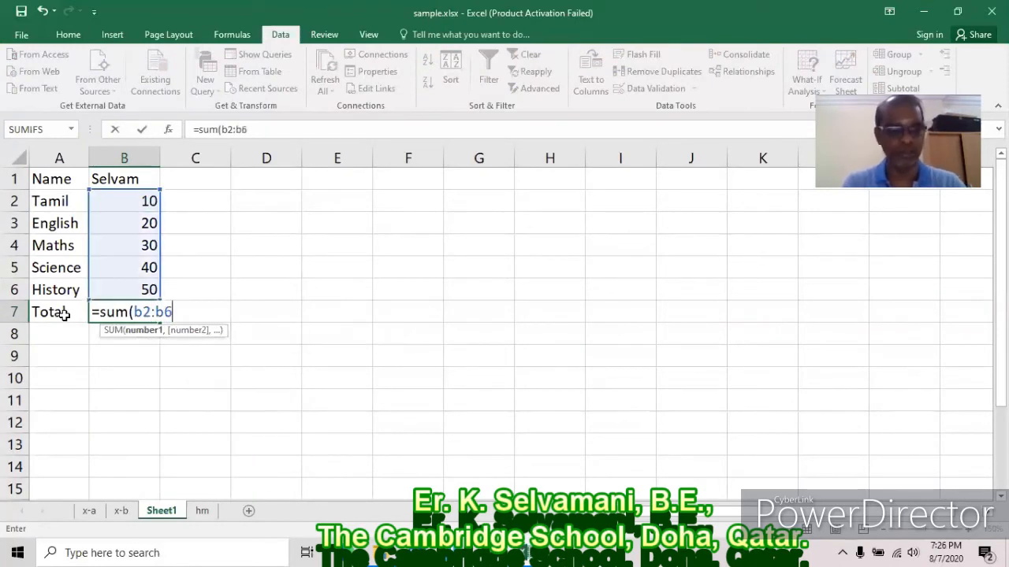
pyautogui.write(')')
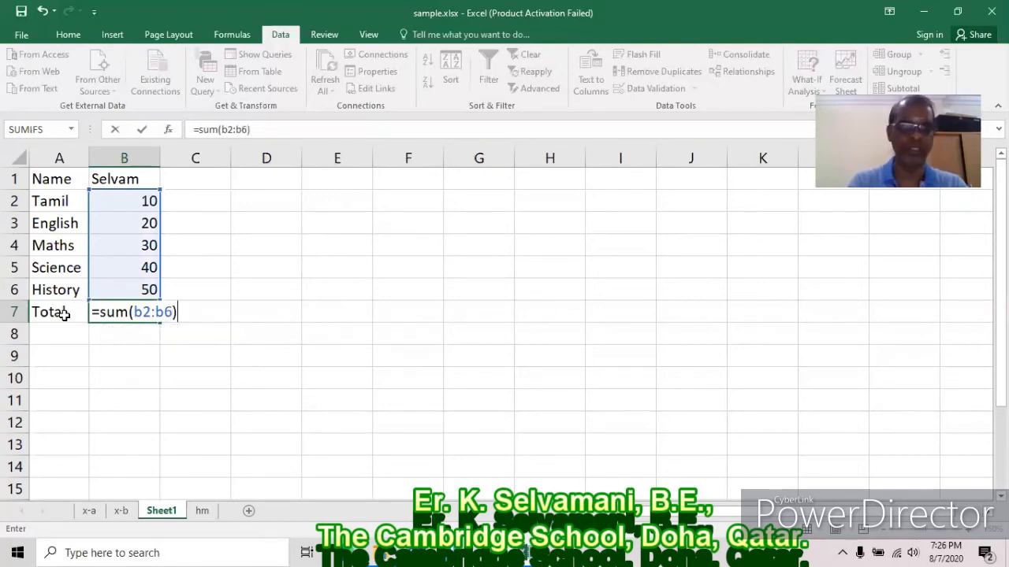
pyautogui.press('Return')
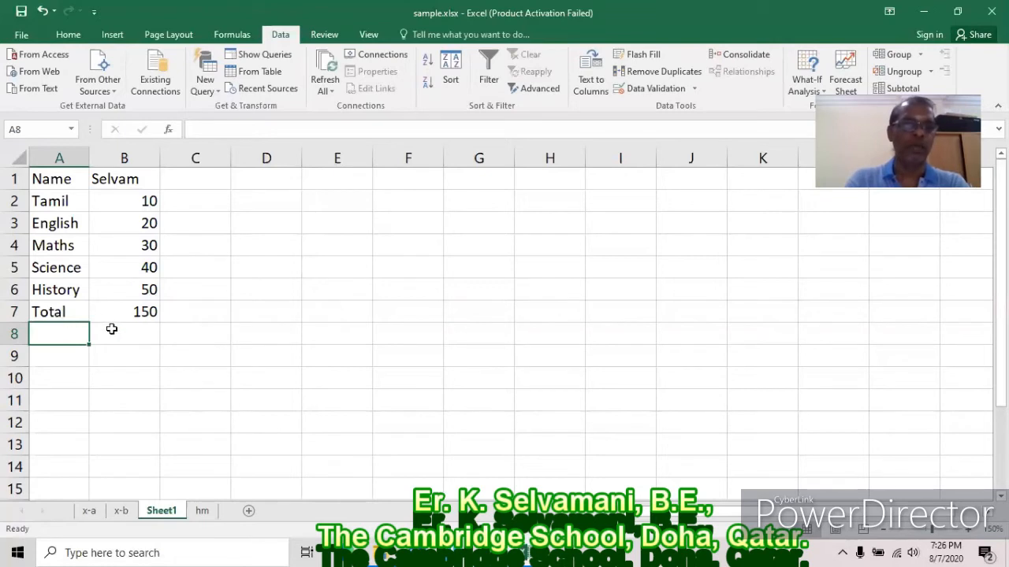
pyautogui.click(142, 315)
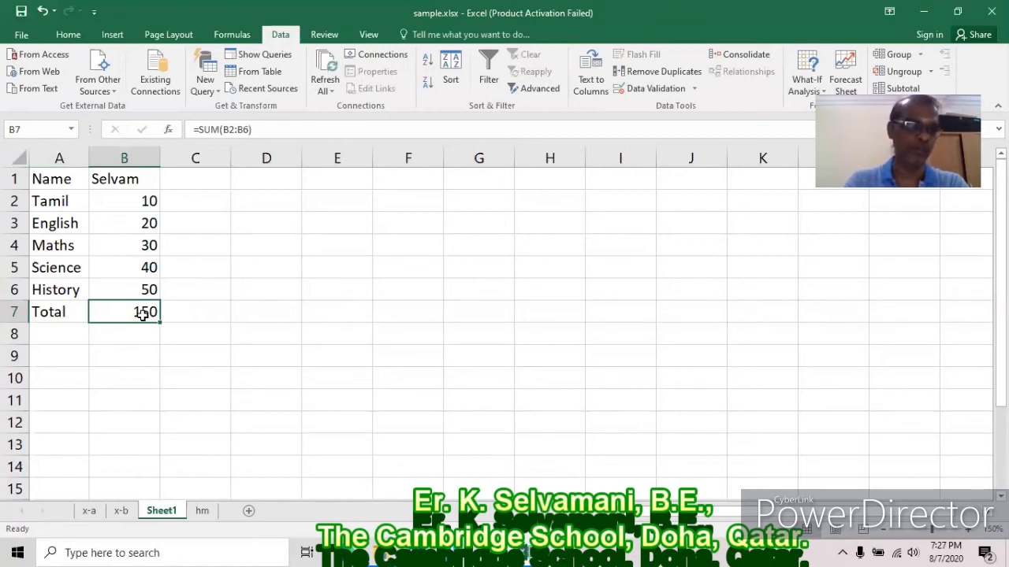
# Test the total by changing the Tamil mark to 60, then undo it back to 10.
pyautogui.click(147, 201)
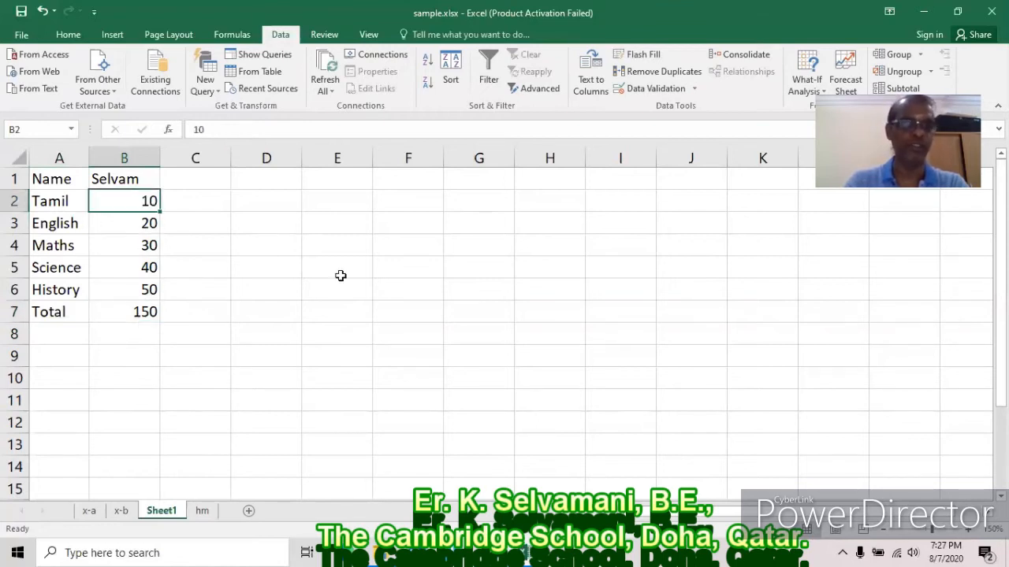
pyautogui.write('60')
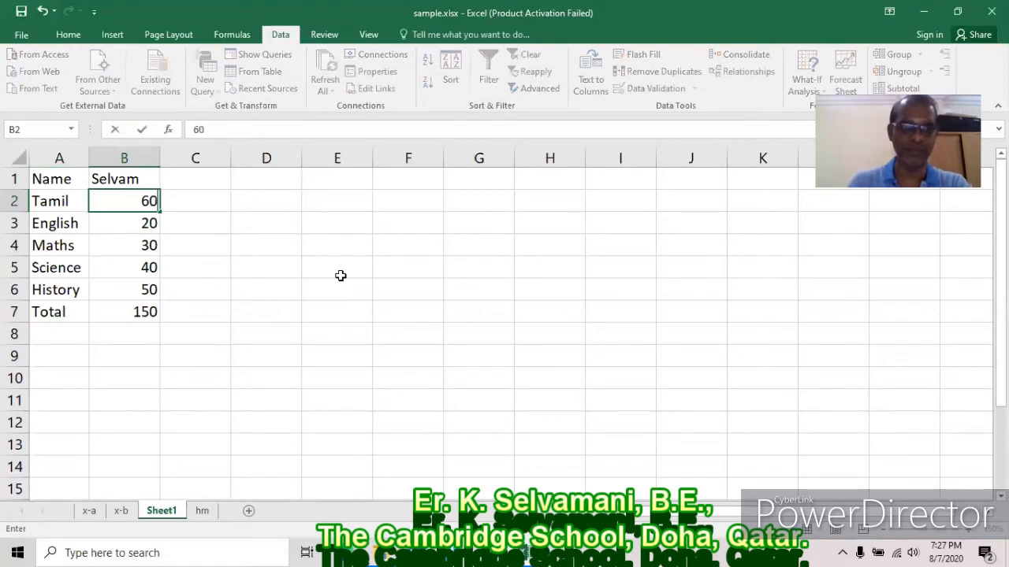
pyautogui.press('Return')
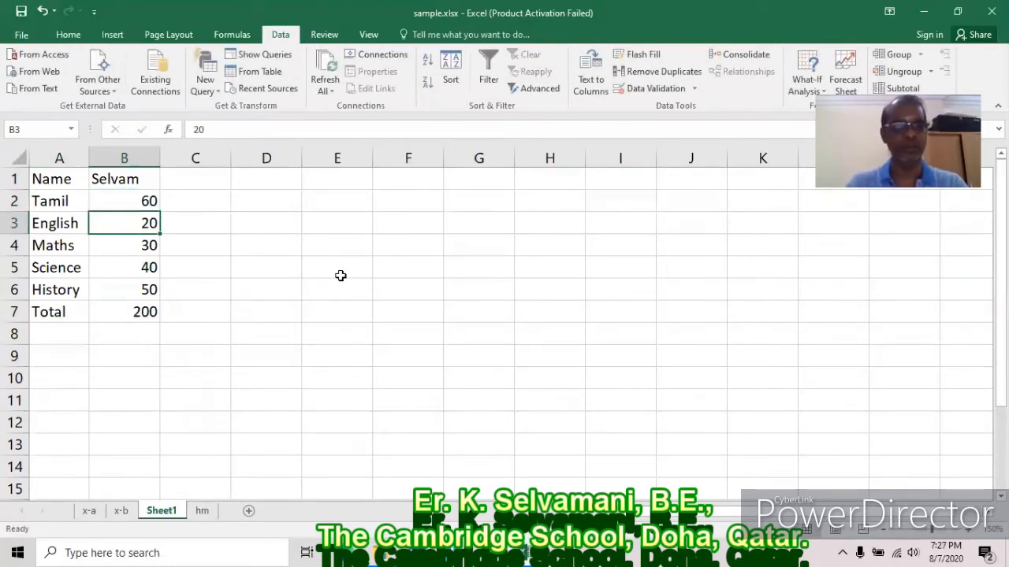
pyautogui.hotkey('ctrl', 'z')
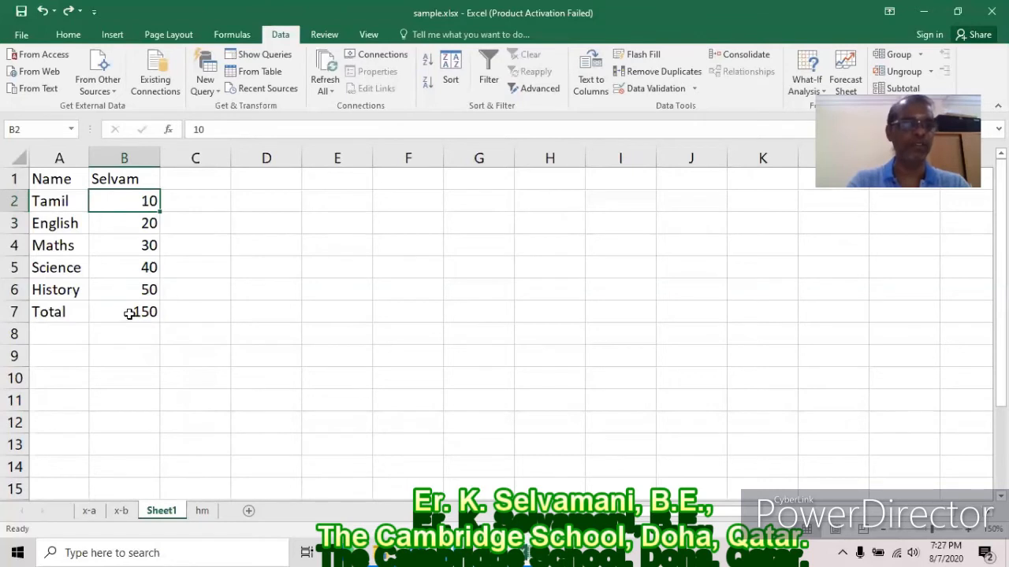
pyautogui.click(129, 313)
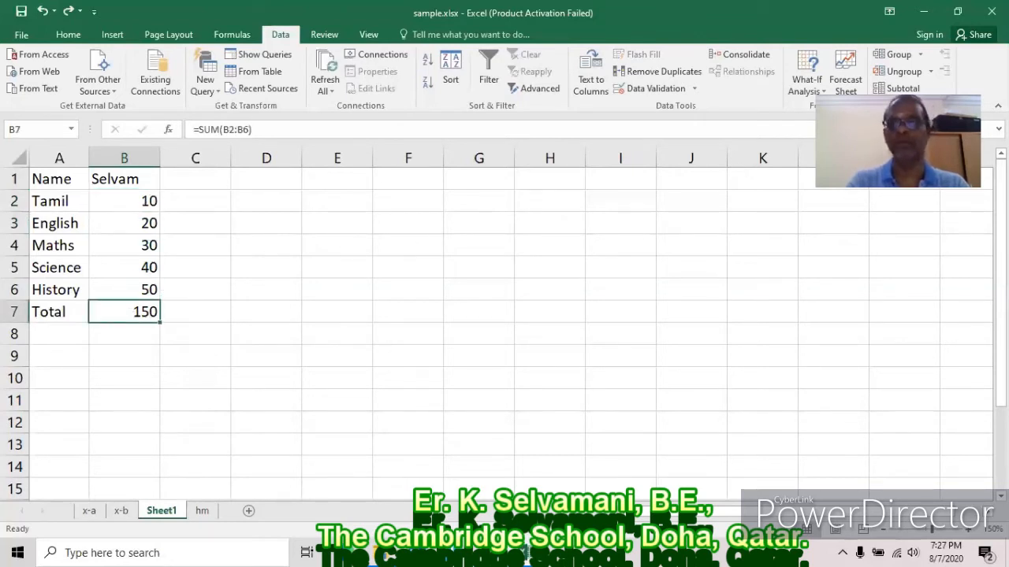
# Goal Seek B7 to 200 by changing B2, raising the Tamil mark to 60.
pyautogui.click(807, 85)
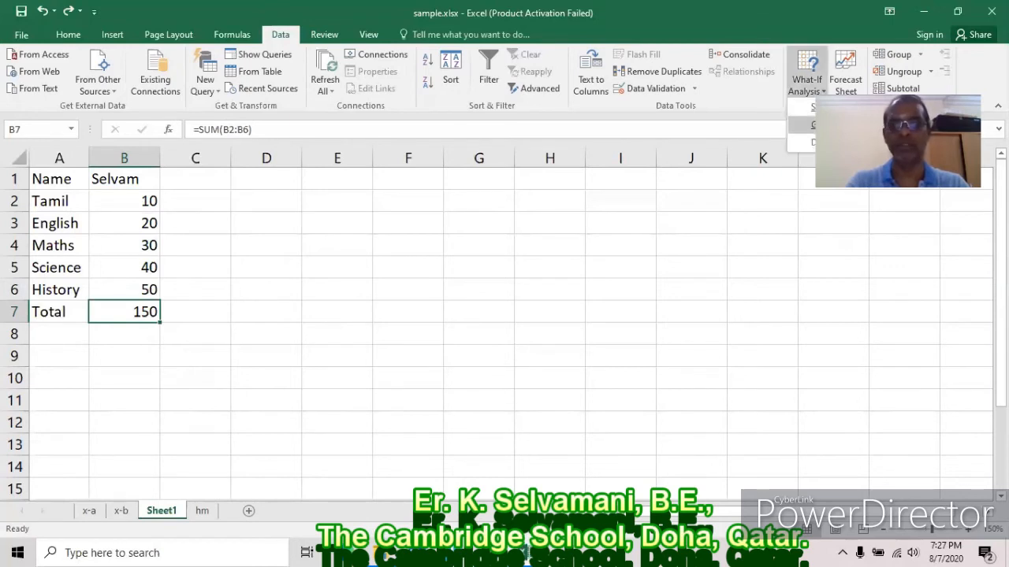
pyautogui.click(815, 124)
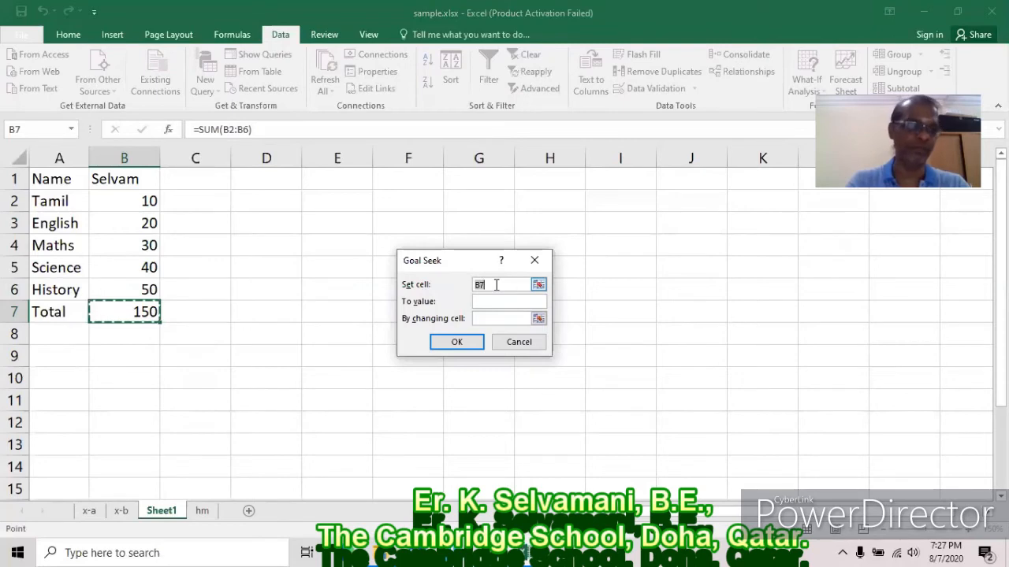
pyautogui.click(491, 301)
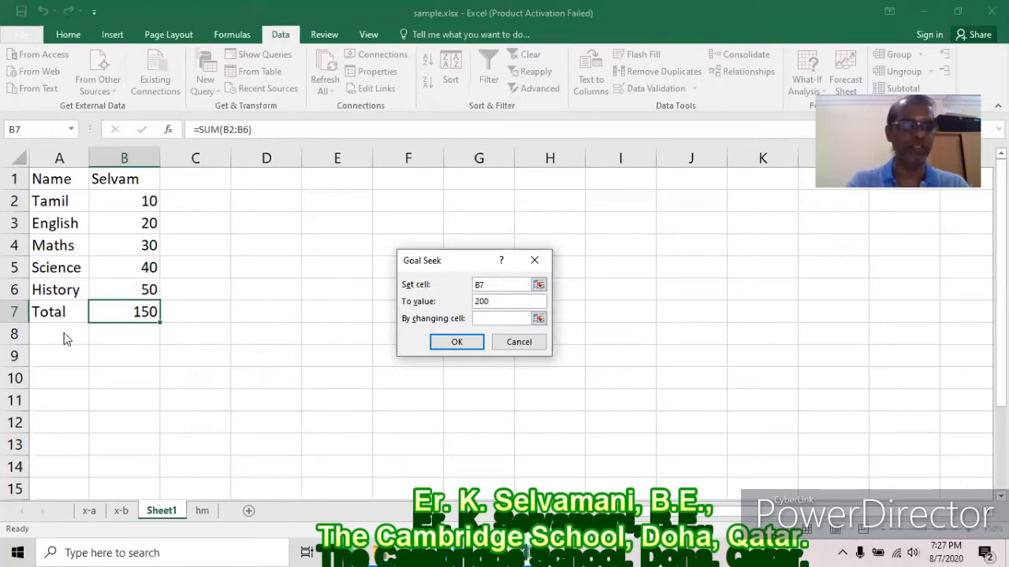
pyautogui.click(498, 319)
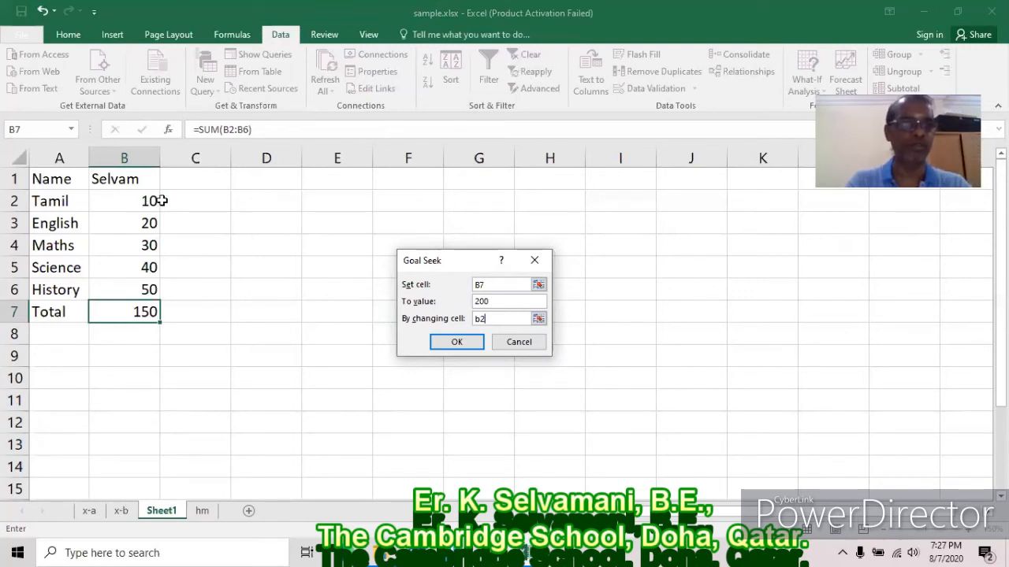
pyautogui.click(456, 342)
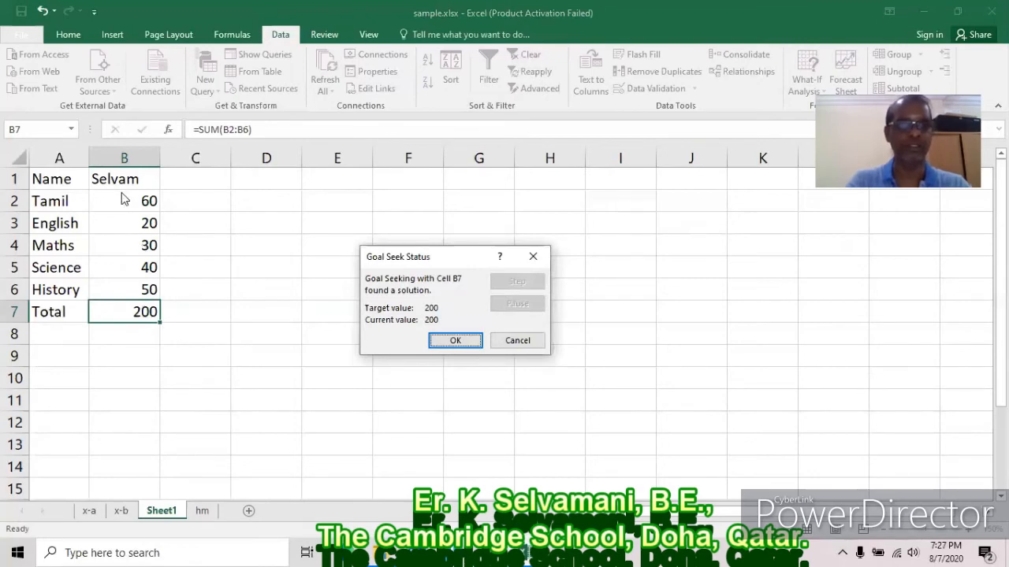
pyautogui.click(456, 341)
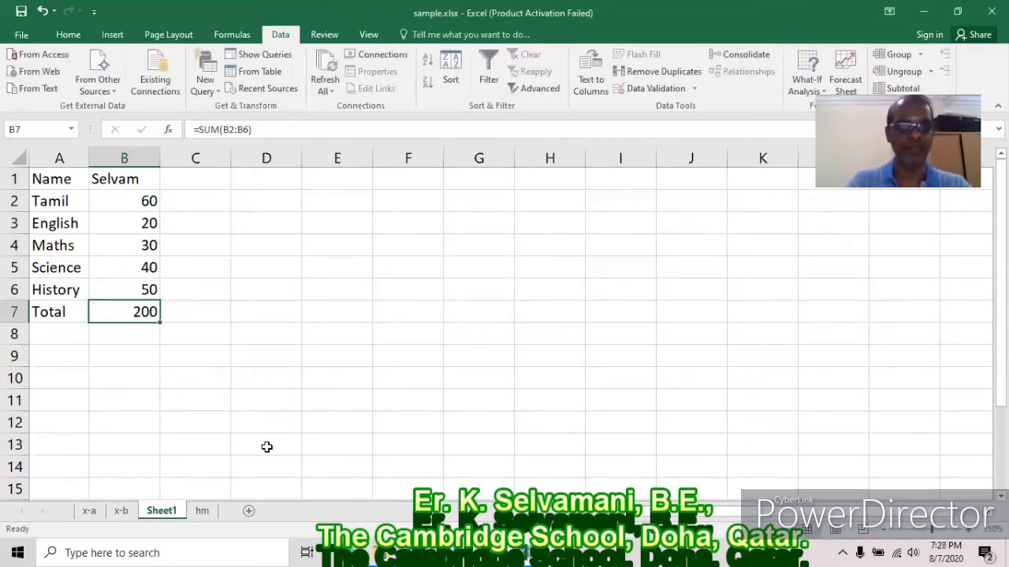
# Add Sheet2 with headers Name, Basic Pay, HRA, TA, PF, IT, Net Pay in row 1.
pyautogui.click(249, 513)
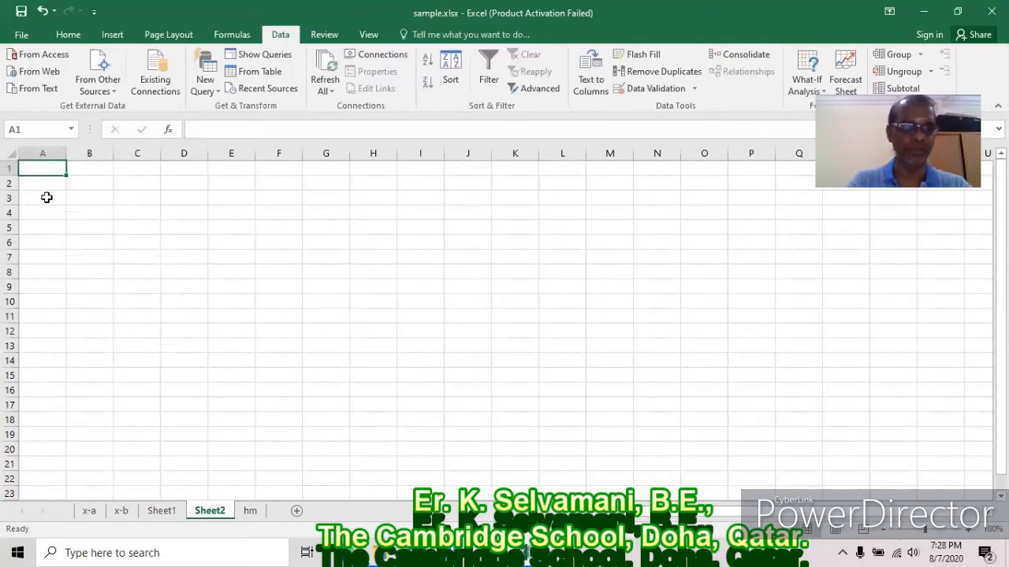
pyautogui.keyDown('ctrl'); pyautogui.scroll(5, 505, 453); pyautogui.keyUp('ctrl')
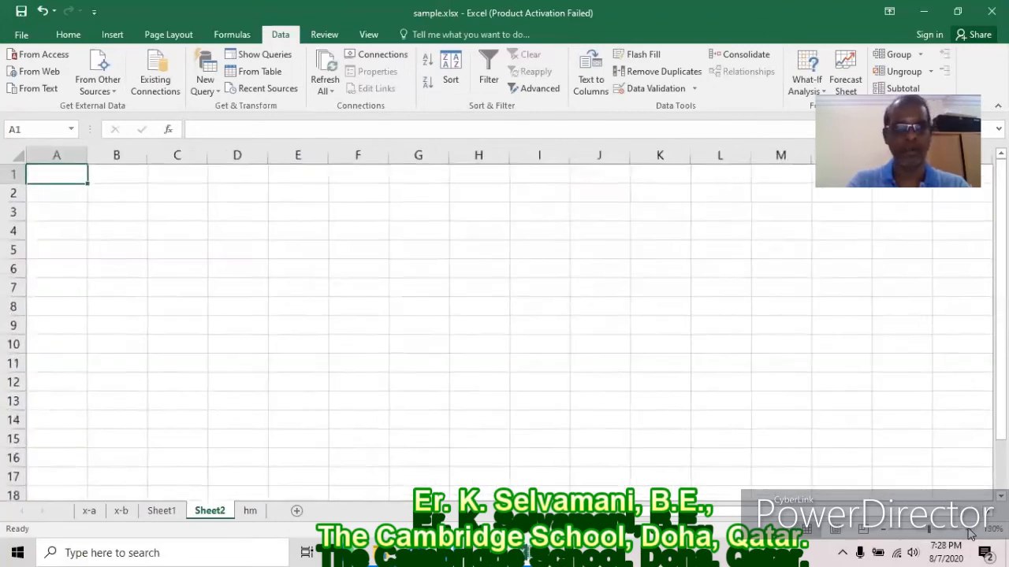
pyautogui.write('Name')
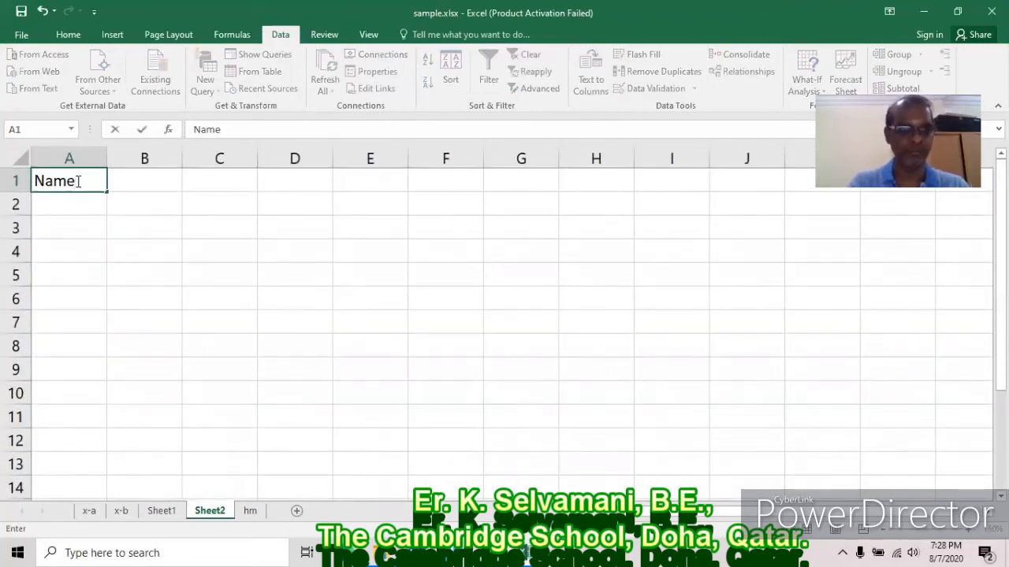
pyautogui.press('Tab')
pyautogui.write('Ba')
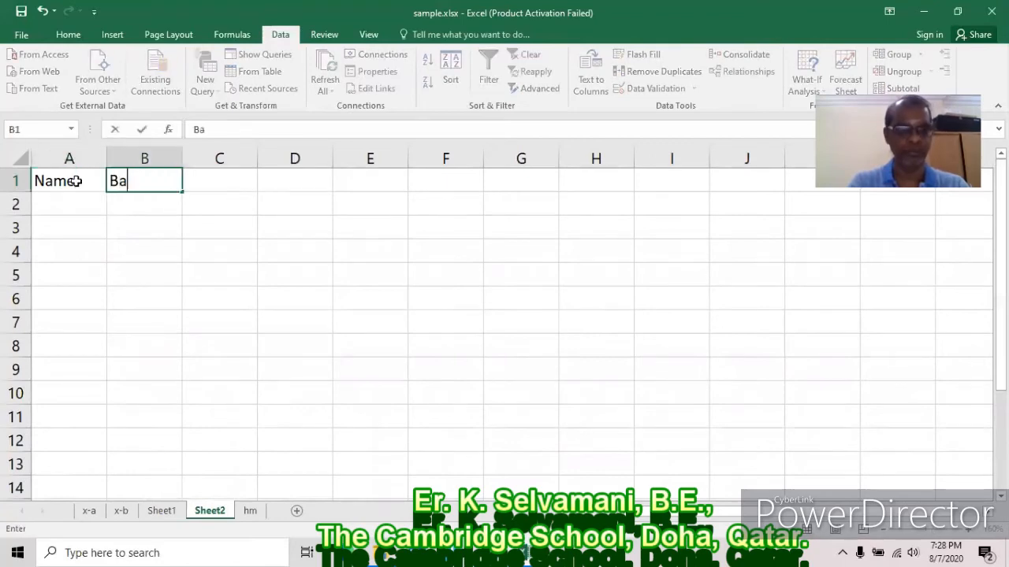
pyautogui.write('sic Pay')
pyautogui.press('Tab')
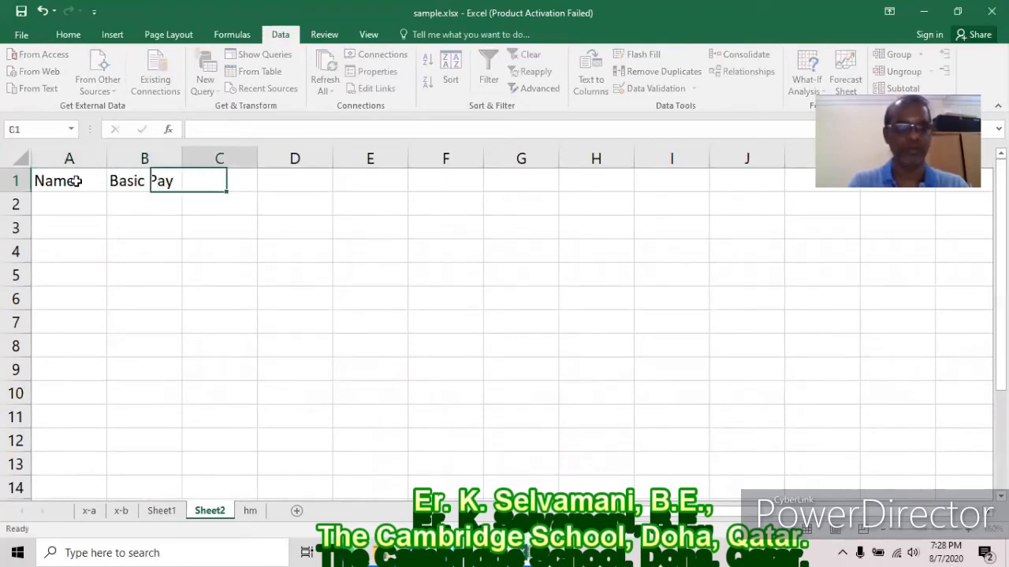
pyautogui.write('HRA')
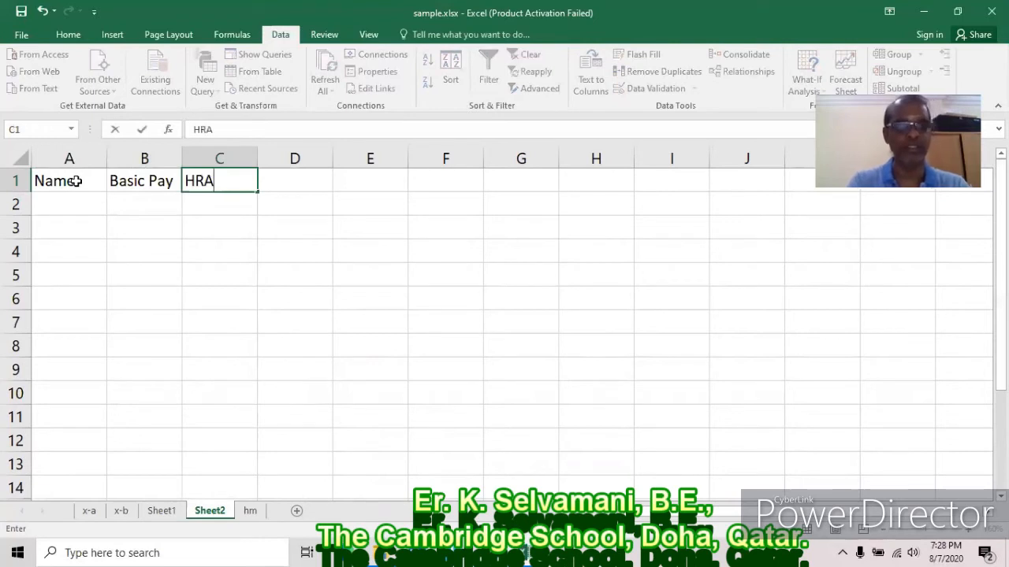
pyautogui.press('Tab')
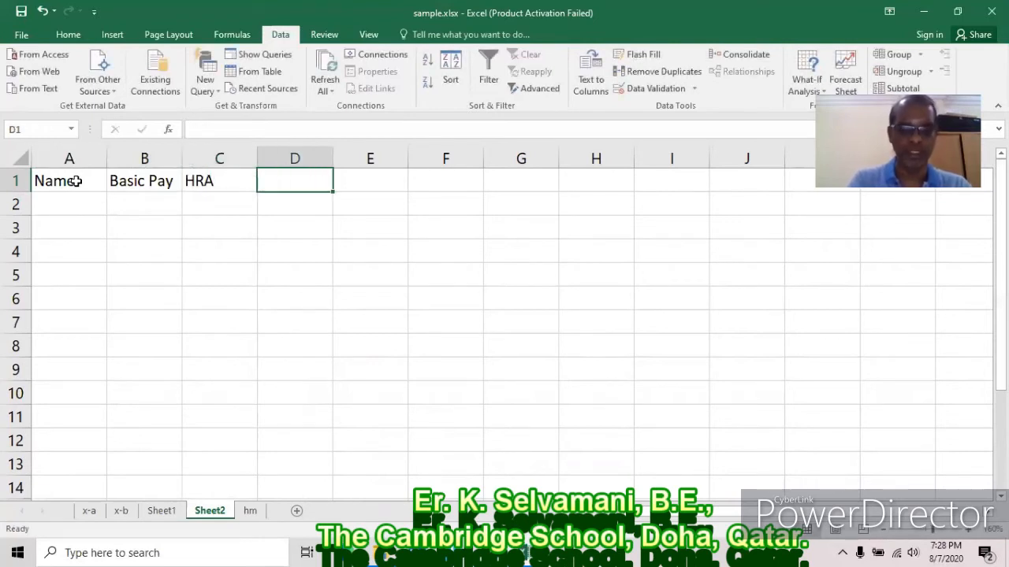
pyautogui.write('TA')
pyautogui.press('Tab')
pyautogui.write('PF')
pyautogui.press('Tab')
pyautogui.write('IT')
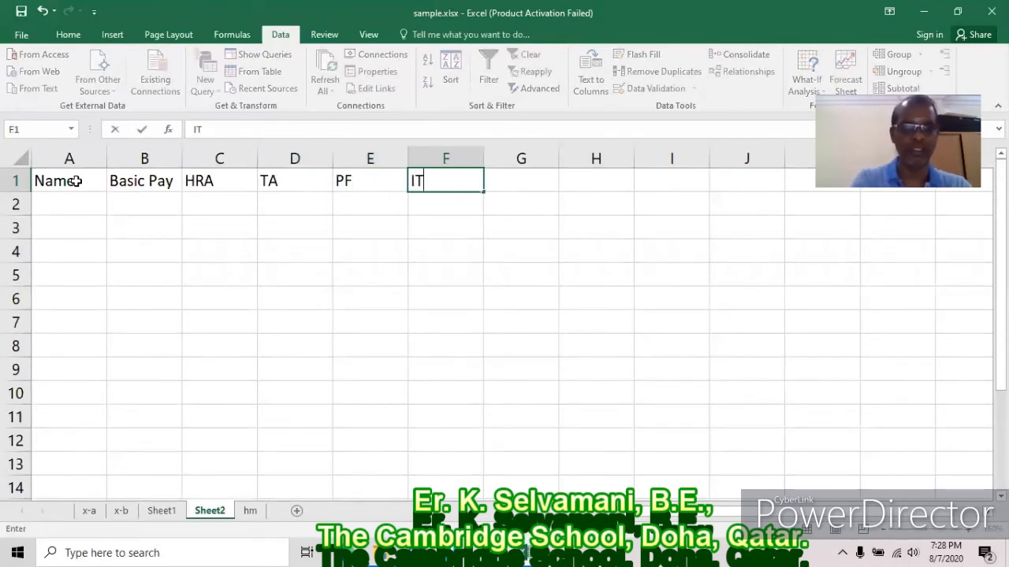
pyautogui.press('Tab')
pyautogui.write('Net ')
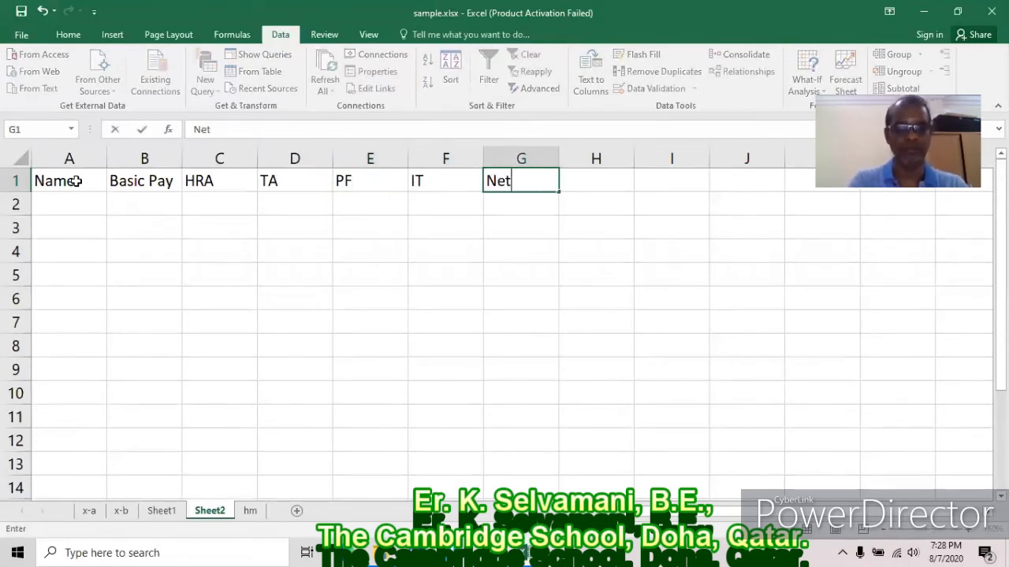
pyautogui.write('Pay')
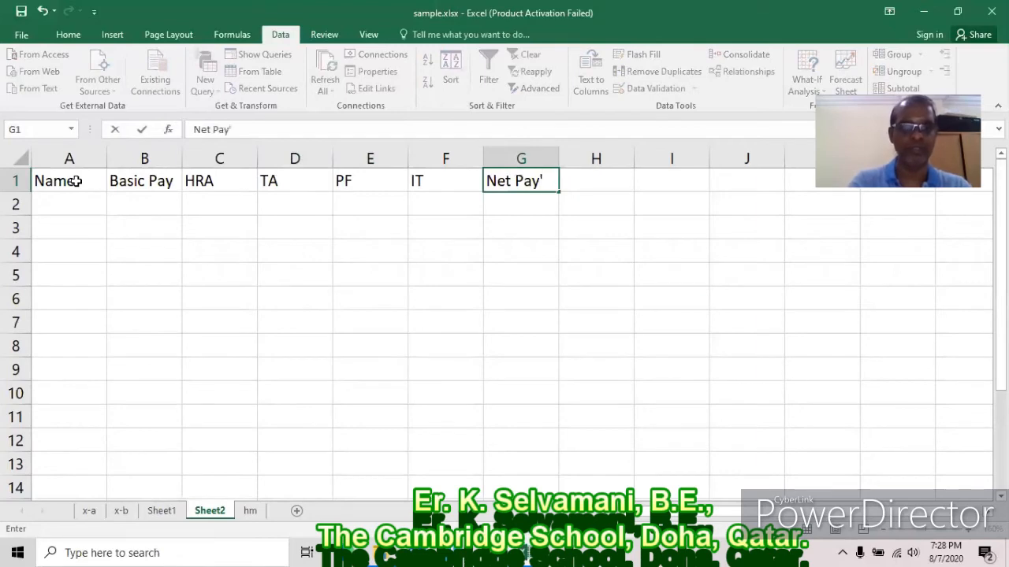
pyautogui.press('Return')
# List the four employees' names in A2:A5.
pyautogui.write('Selvam')
pyautogui.press('Return')
pyautogui.write('Guru')
pyautogui.press('Return')
pyautogui.write('BAskar')
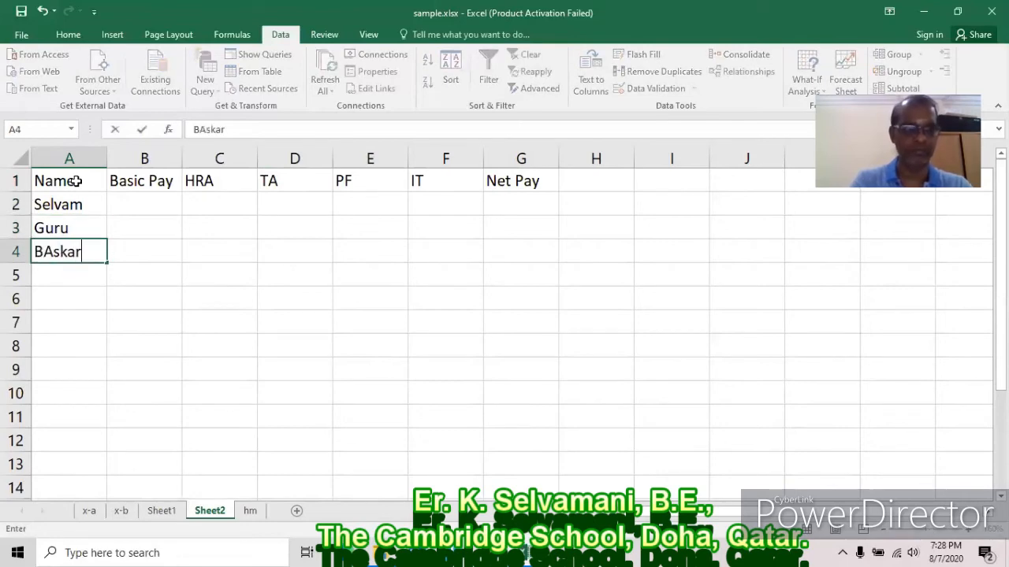
pyautogui.press('Return')
pyautogui.write('Senthil')
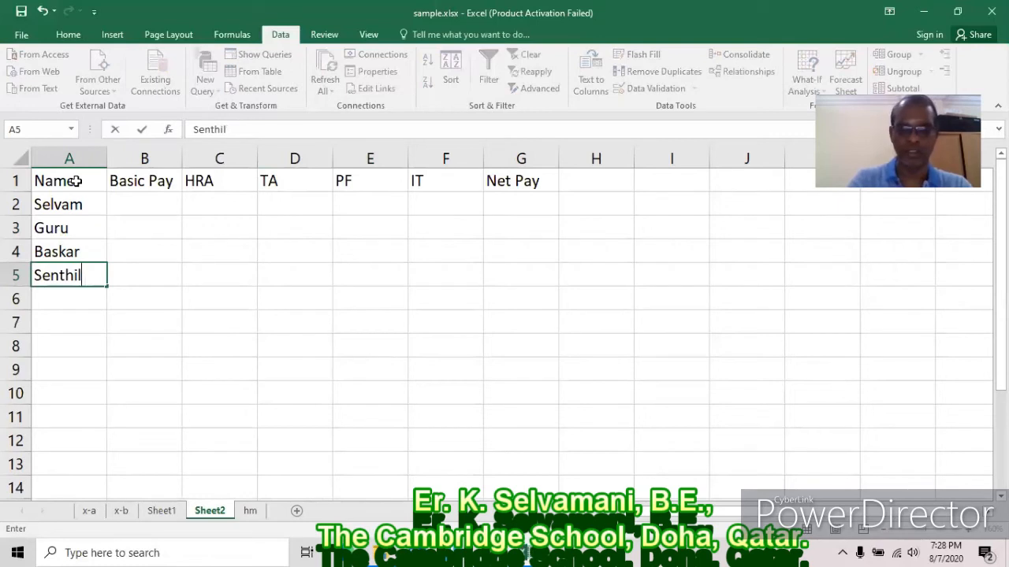
pyautogui.press('Return')
# Enter Basic Pay 5000, 6000, 7000 and 8000 in B2:B5.
pyautogui.click(143, 204)
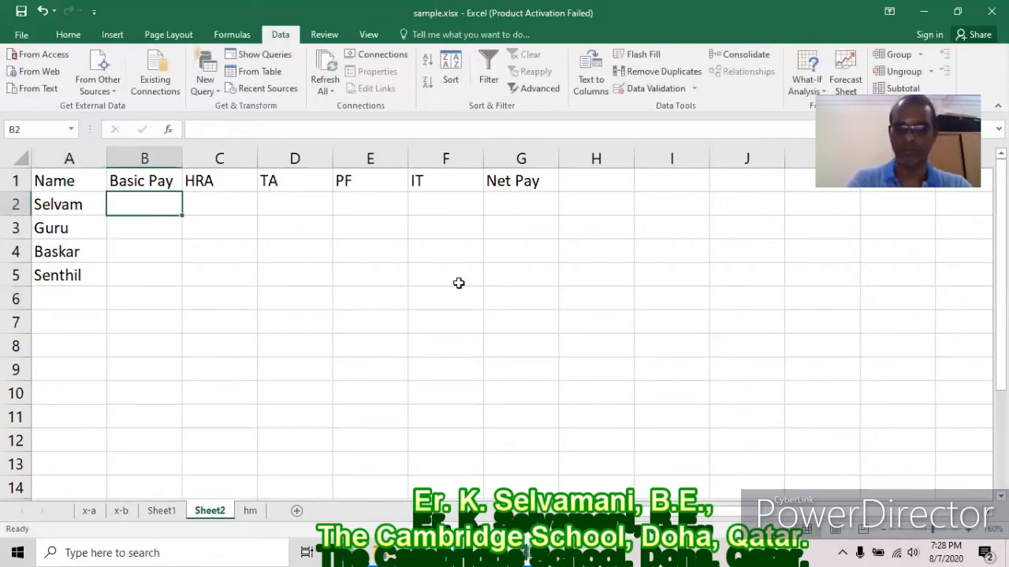
pyautogui.write('5000')
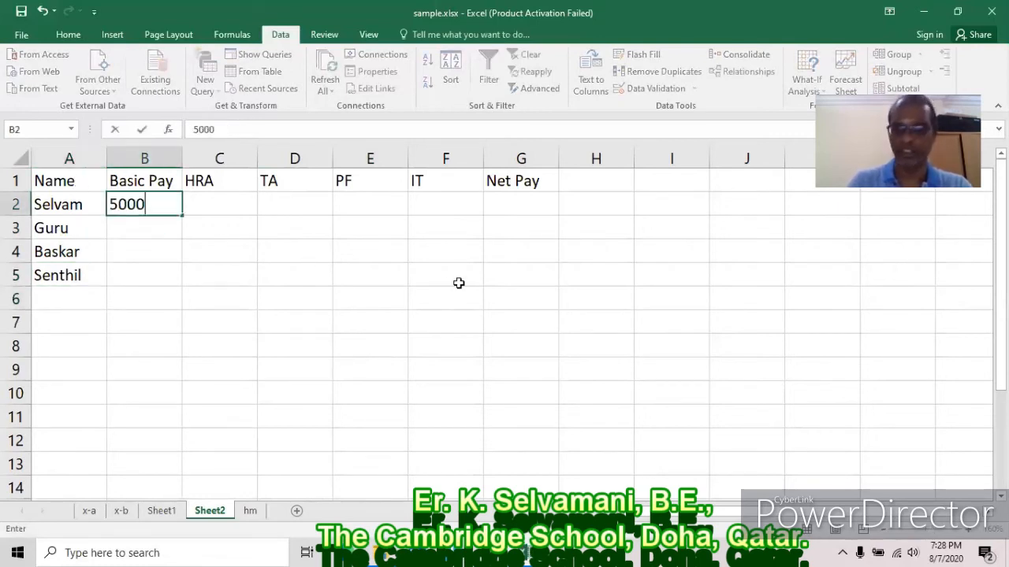
pyautogui.press('Return')
pyautogui.write('6000')
pyautogui.press('Return')
pyautogui.write('7000')
pyautogui.press('Return')
pyautogui.write('8000')
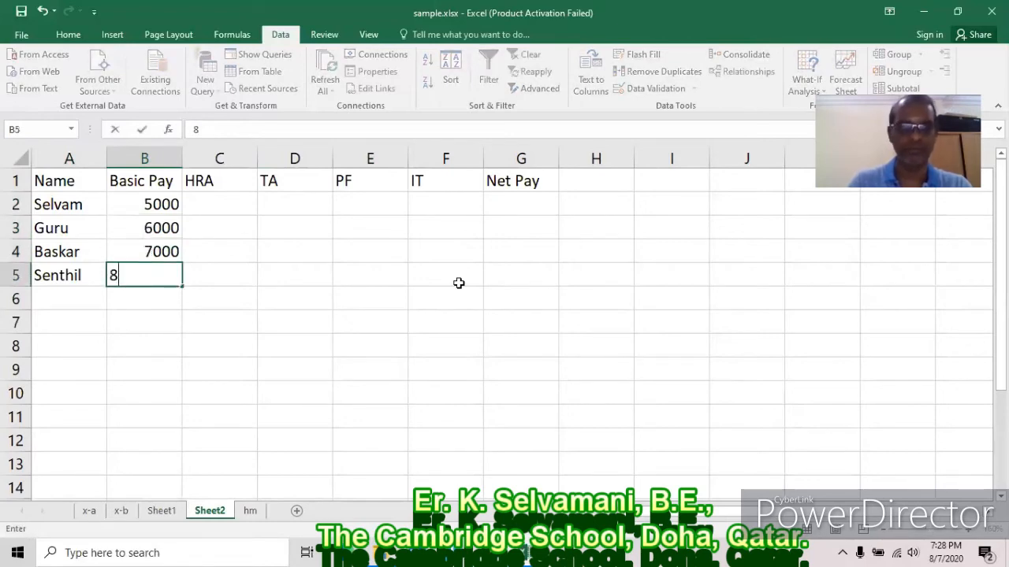
pyautogui.press('Return')
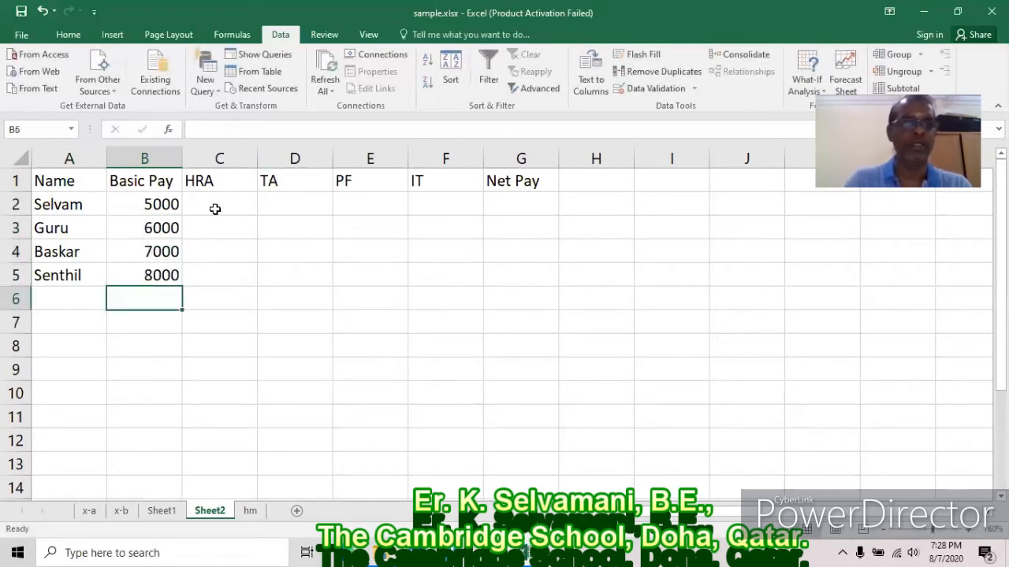
pyautogui.click(221, 201)
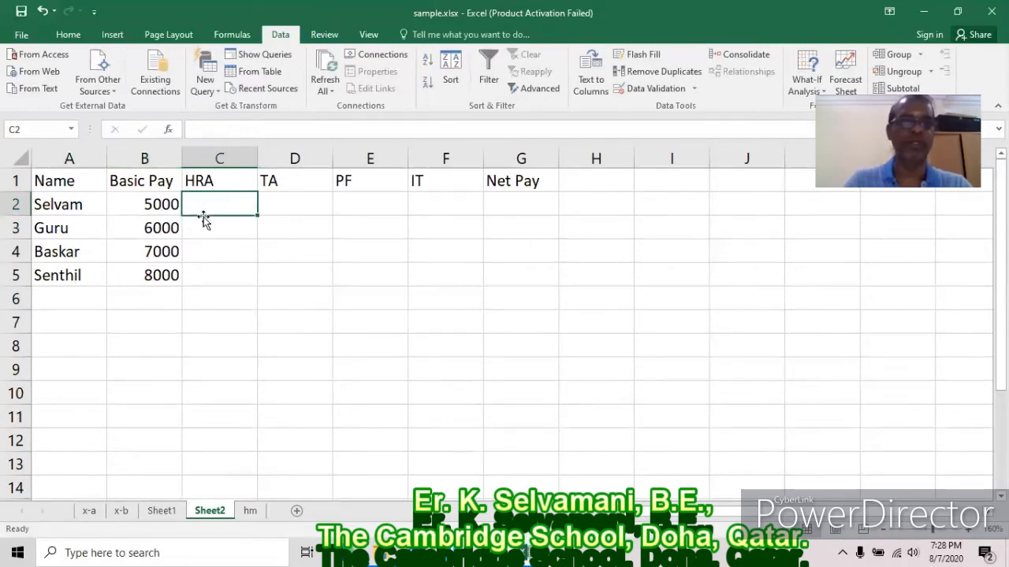
pyautogui.click(302, 201)
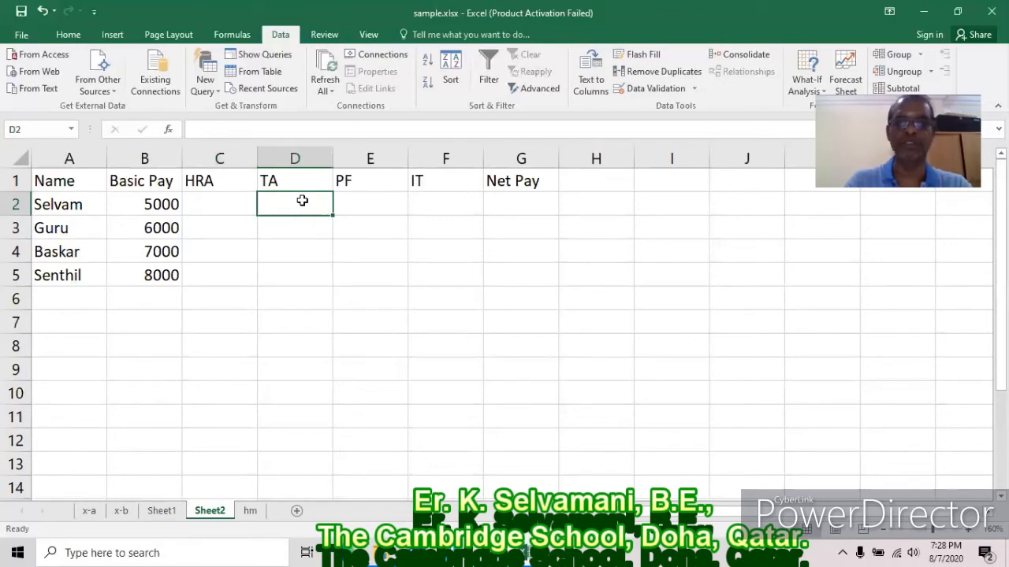
# Enter HRA =b2*50/100 and TA =b2*25/100 for the first employee.
pyautogui.click(372, 202)
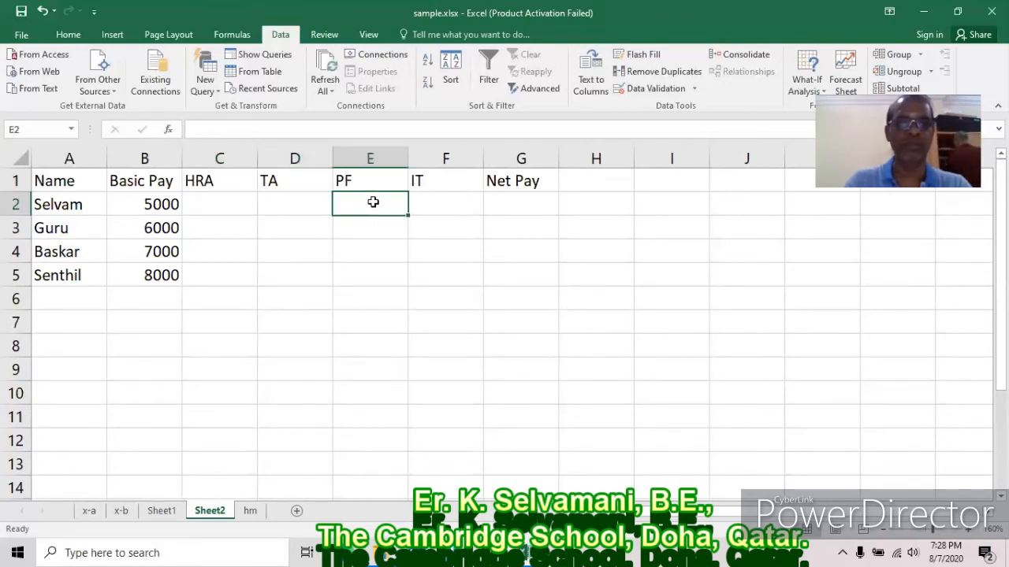
pyautogui.click(453, 203)
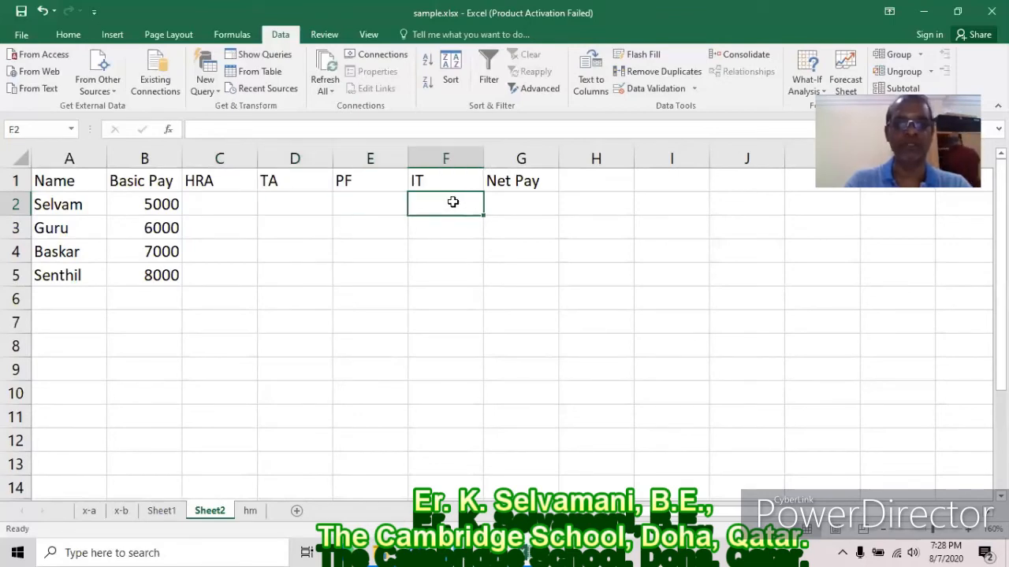
pyautogui.click(246, 202)
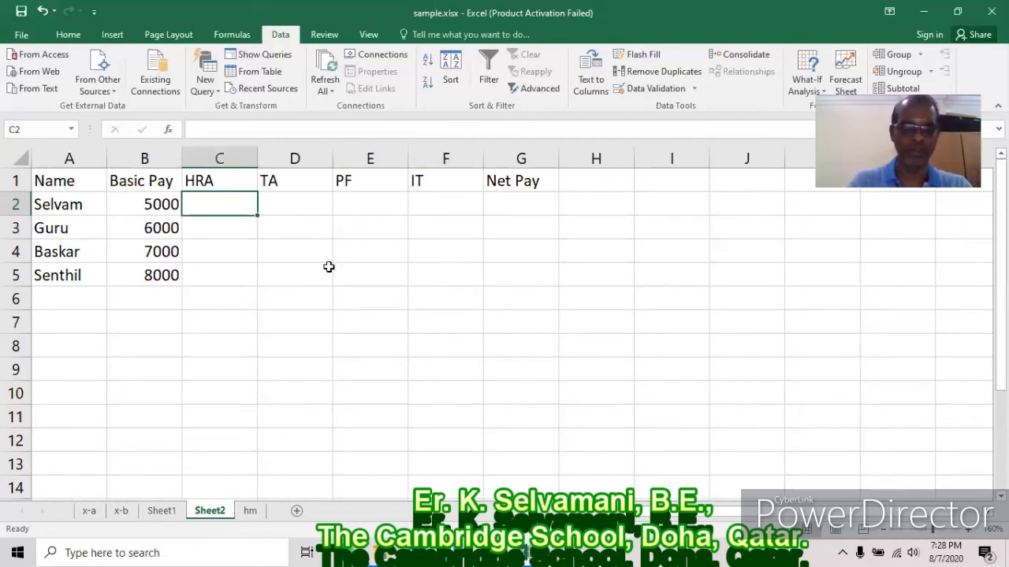
pyautogui.write('=b2*50/100')
pyautogui.press('Return')
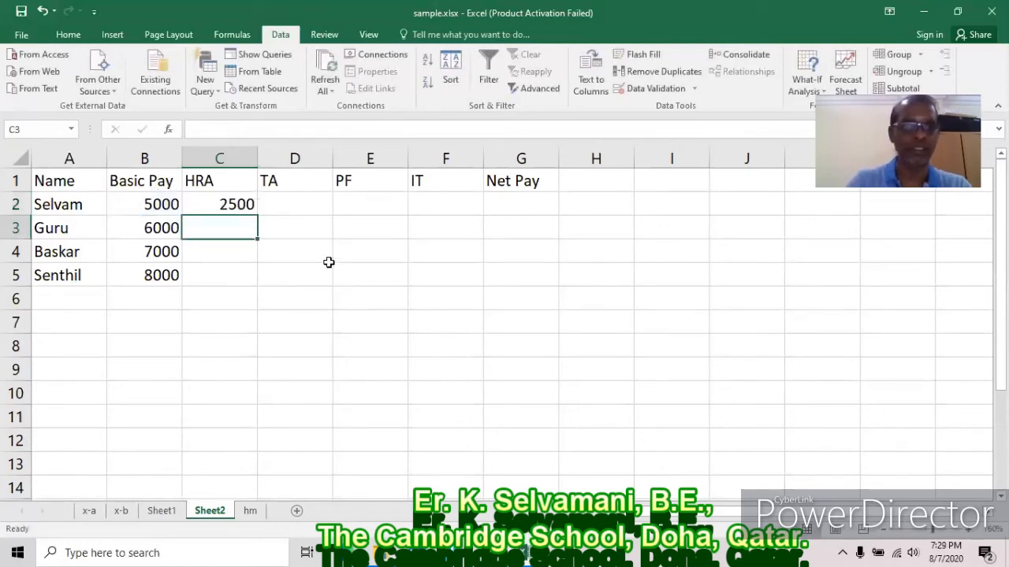
pyautogui.click(304, 205)
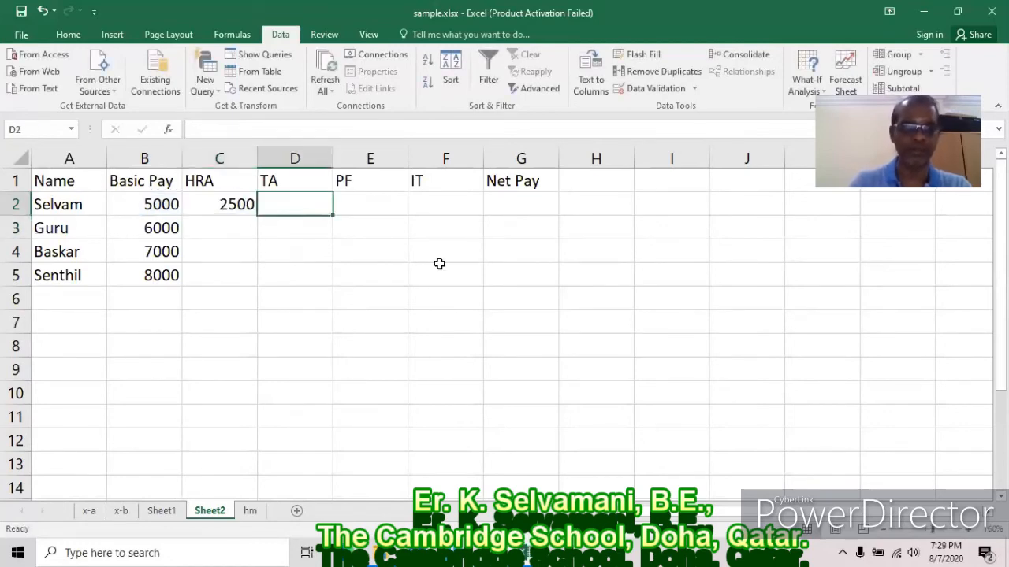
pyautogui.write('=b2')
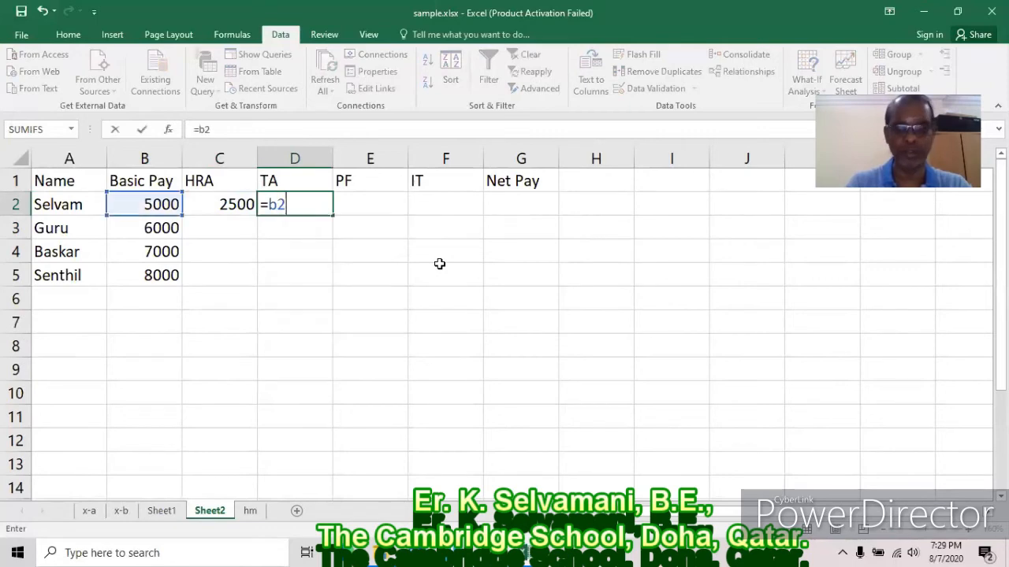
pyautogui.write('*25/100')
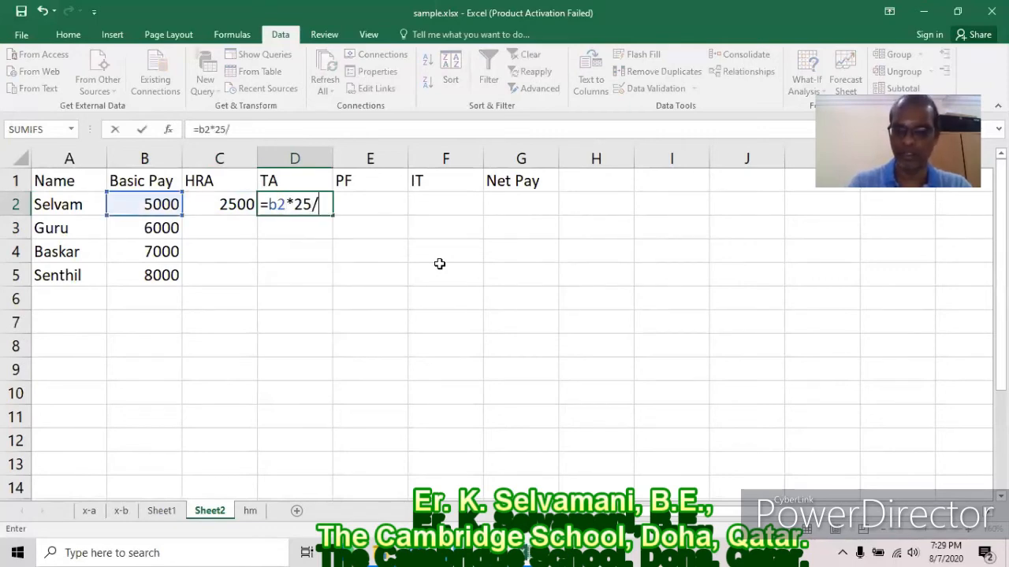
pyautogui.press('Return')
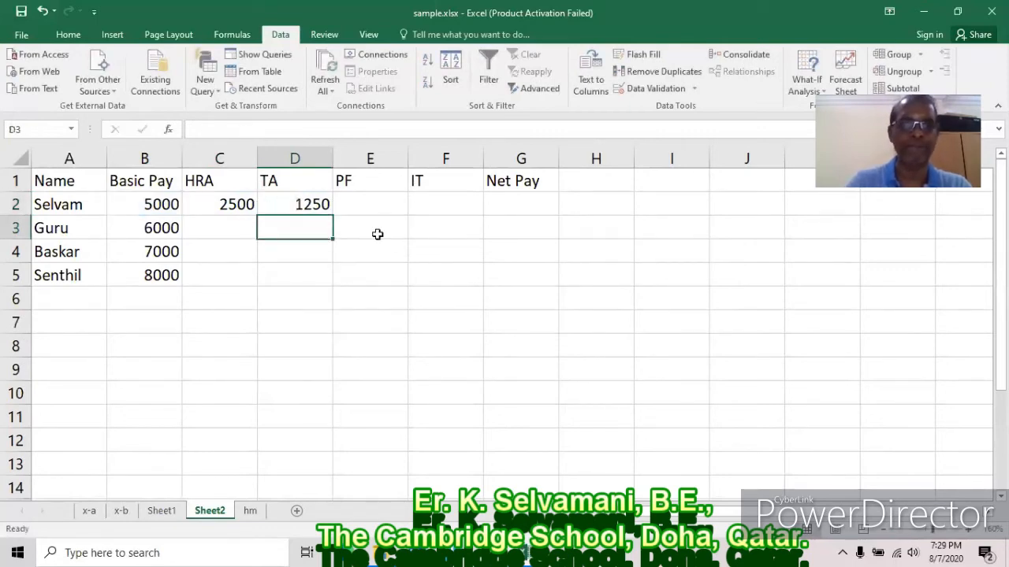
# Enter PF =b2*10/100, IT =b2*5/100 and Net Pay =b2+c2+d2-e2-f2, giving 8000.
pyautogui.click(360, 208)
pyautogui.write('=')
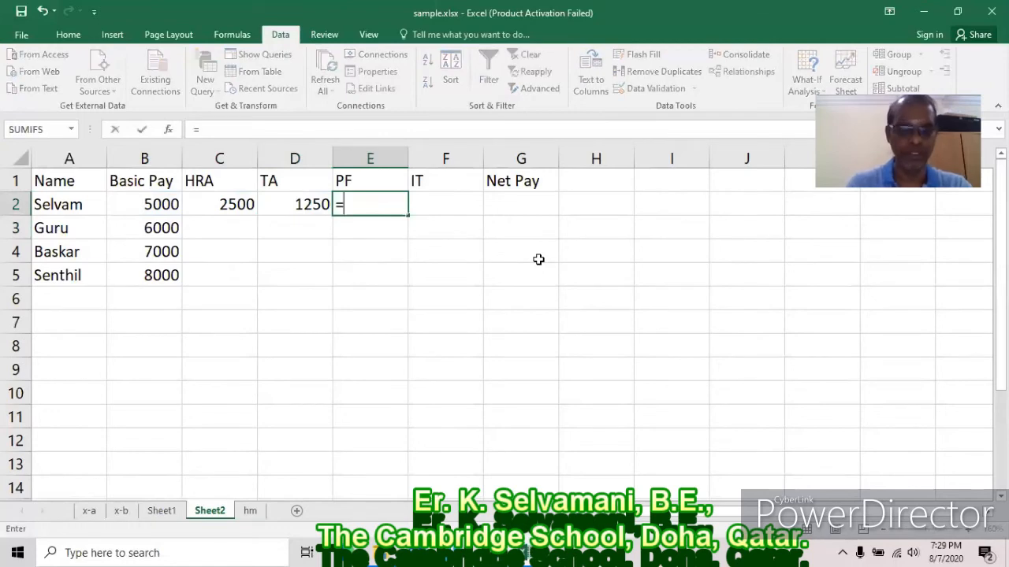
pyautogui.write('b2*10/100')
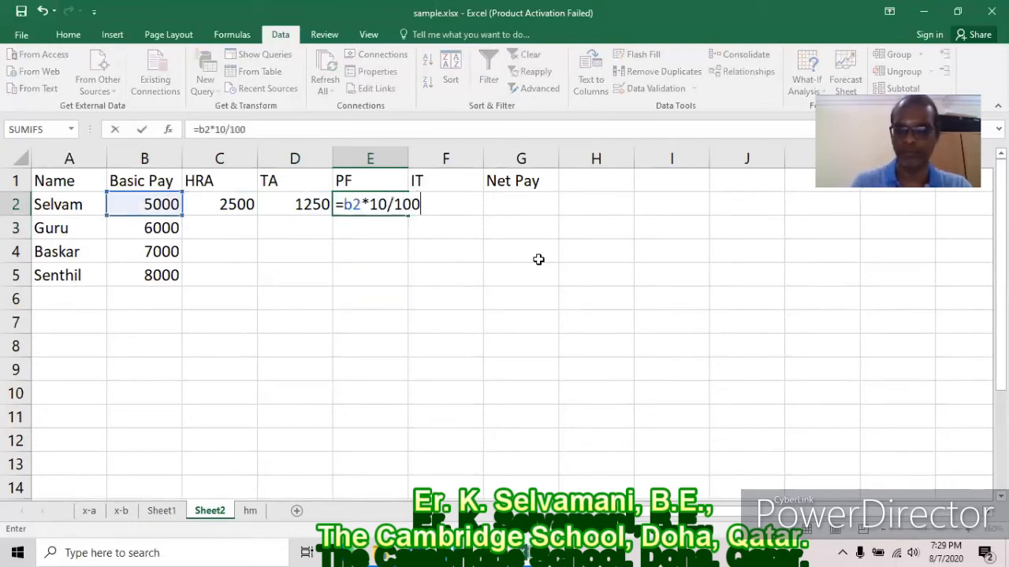
pyautogui.press('Return')
pyautogui.click(441, 203)
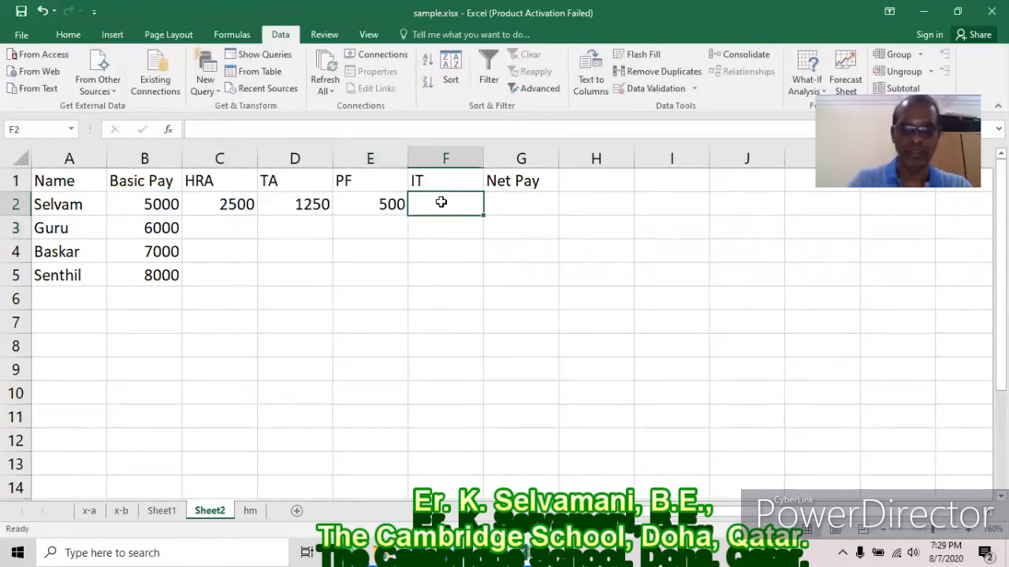
pyautogui.write('=b2*5/100')
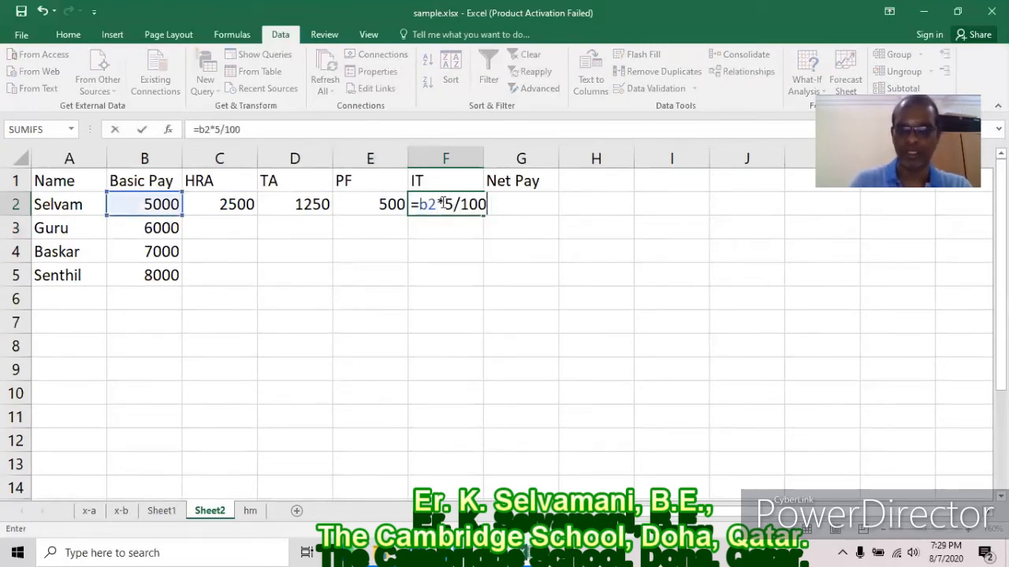
pyautogui.press('Return')
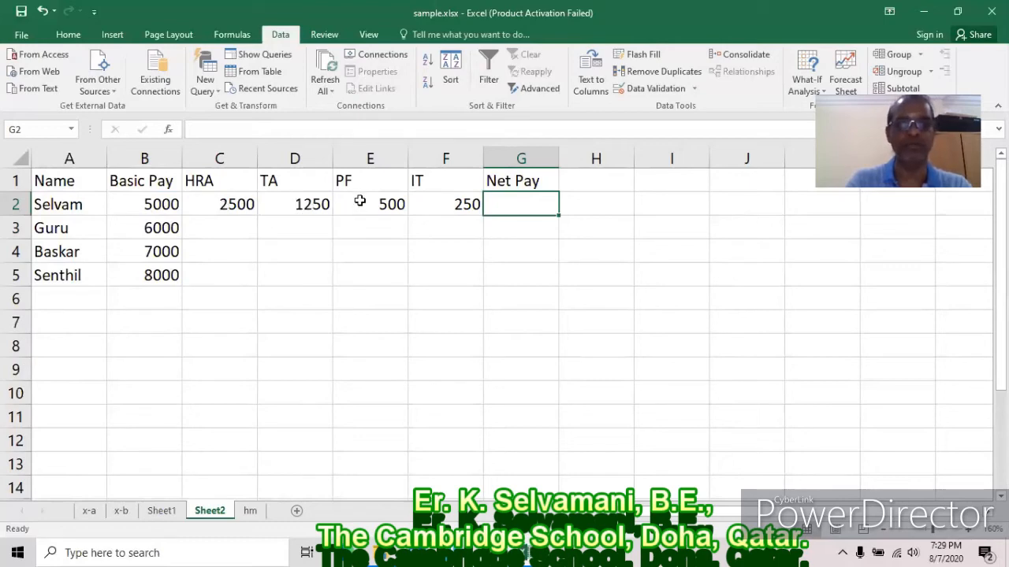
pyautogui.write('=')
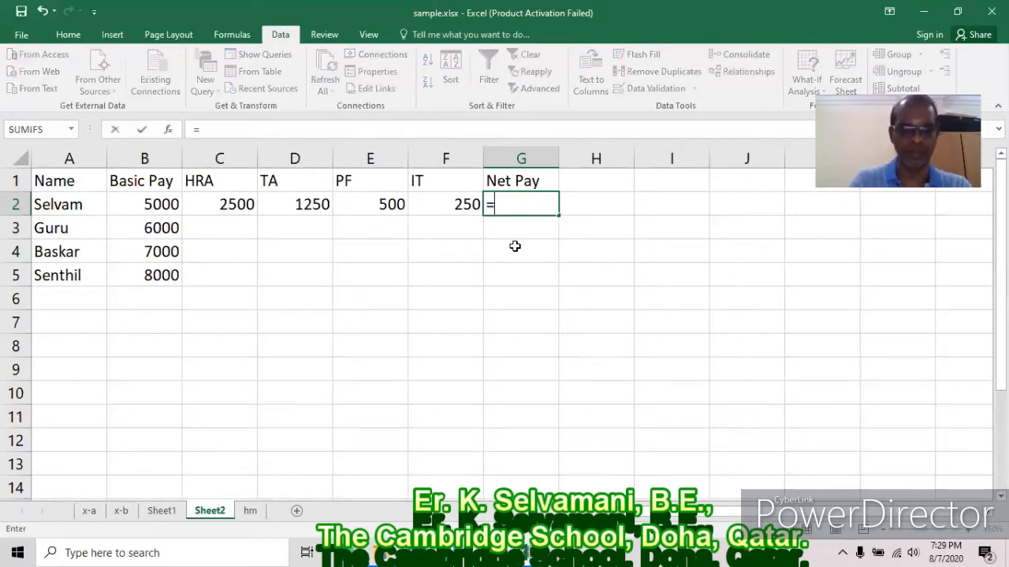
pyautogui.write('b2+c')
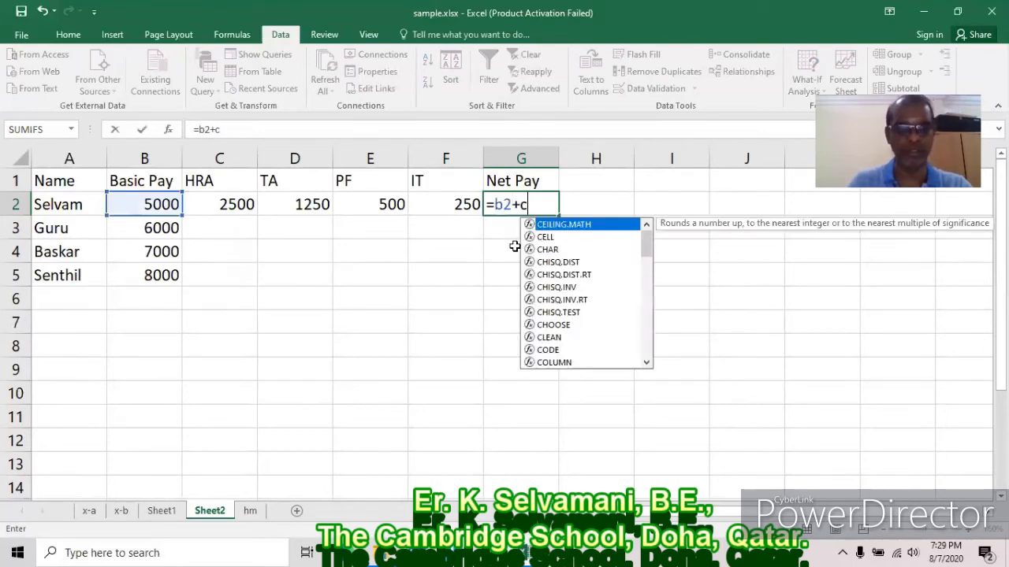
pyautogui.write('2+d2')
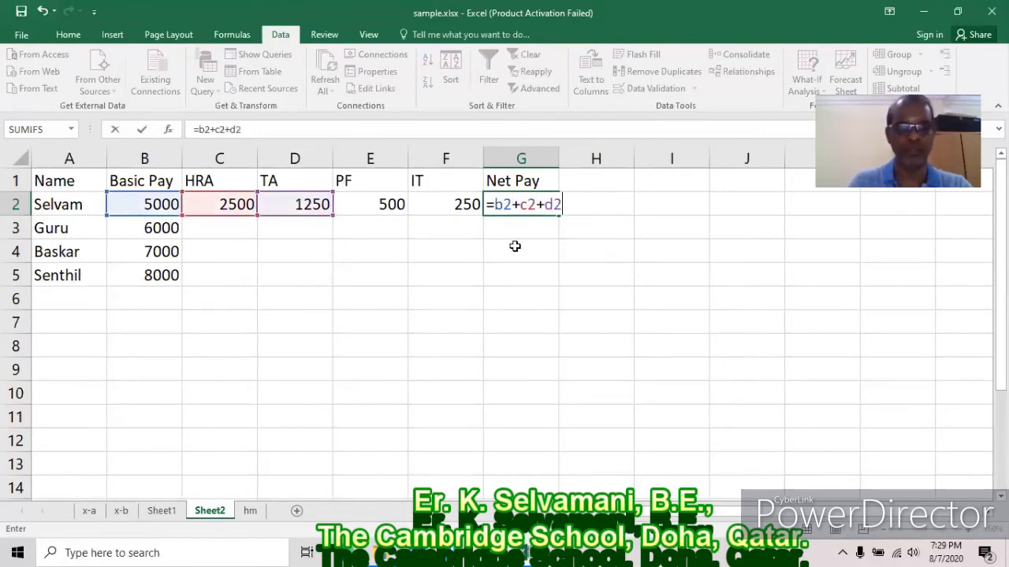
pyautogui.write('-e2')
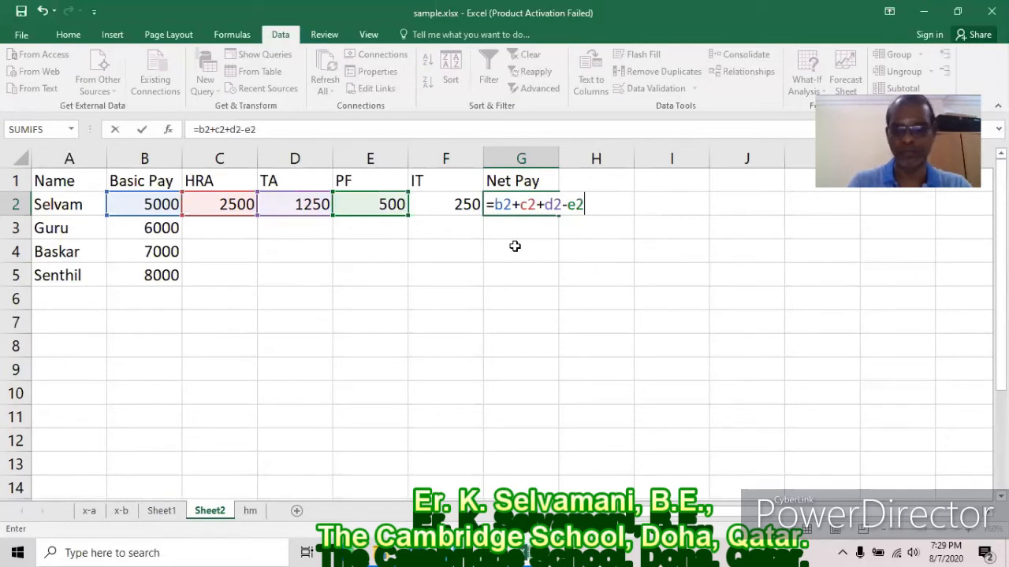
pyautogui.write('-f2')
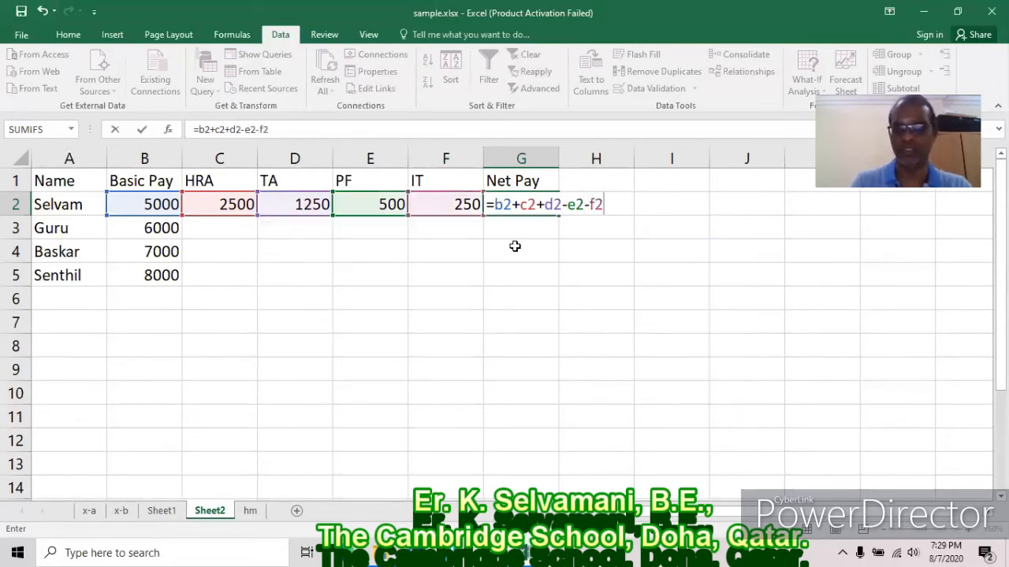
pyautogui.press('Return')
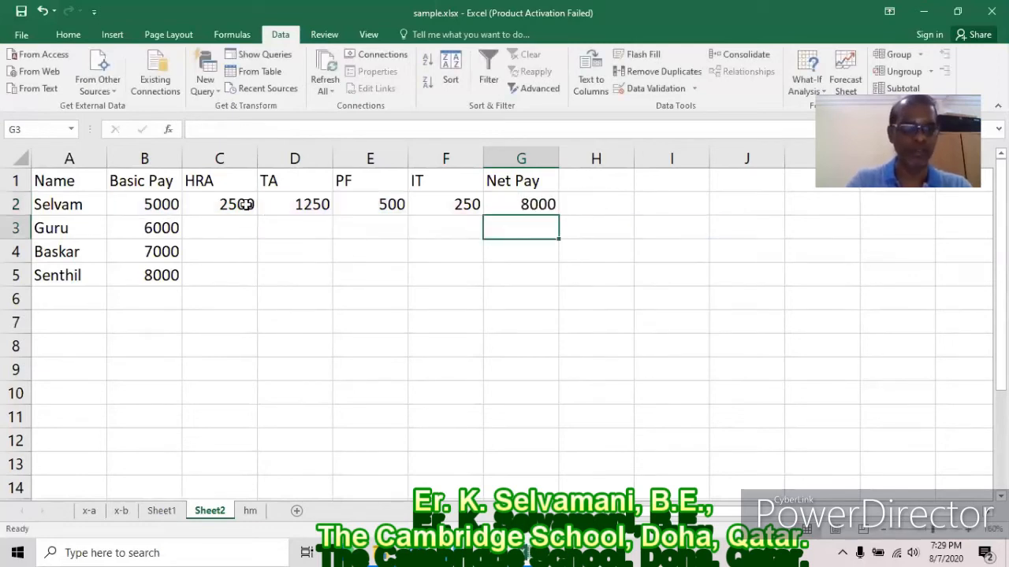
# Fill the C2:G2 formulas down to row 5, giving net pays 9600, 11200 and 12800.
pyautogui.moveTo(241, 204); pyautogui.dragTo(555, 224)
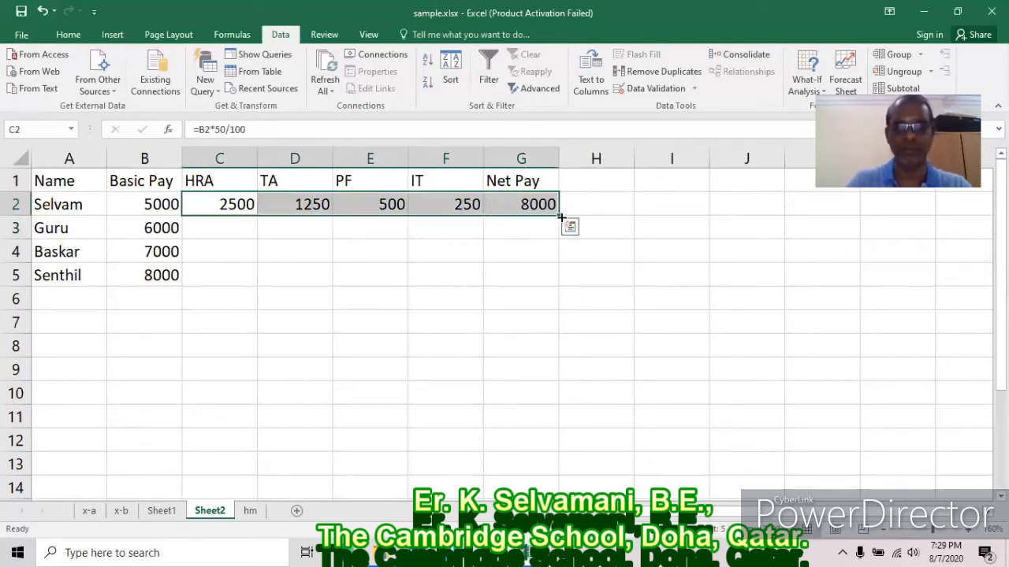
pyautogui.moveTo(558, 215); pyautogui.dragTo(560, 281)
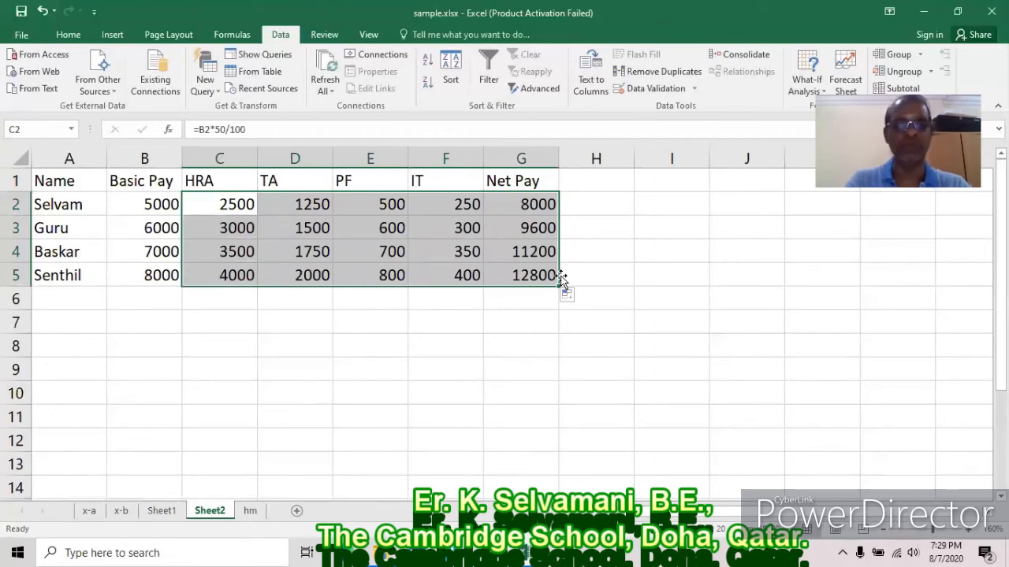
pyautogui.click(698, 309)
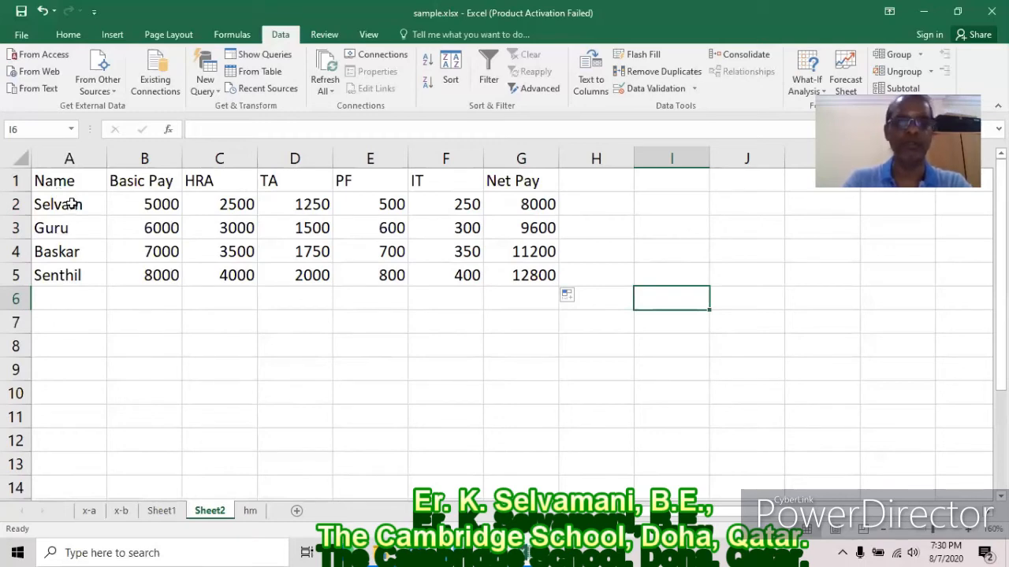
pyautogui.click(525, 205)
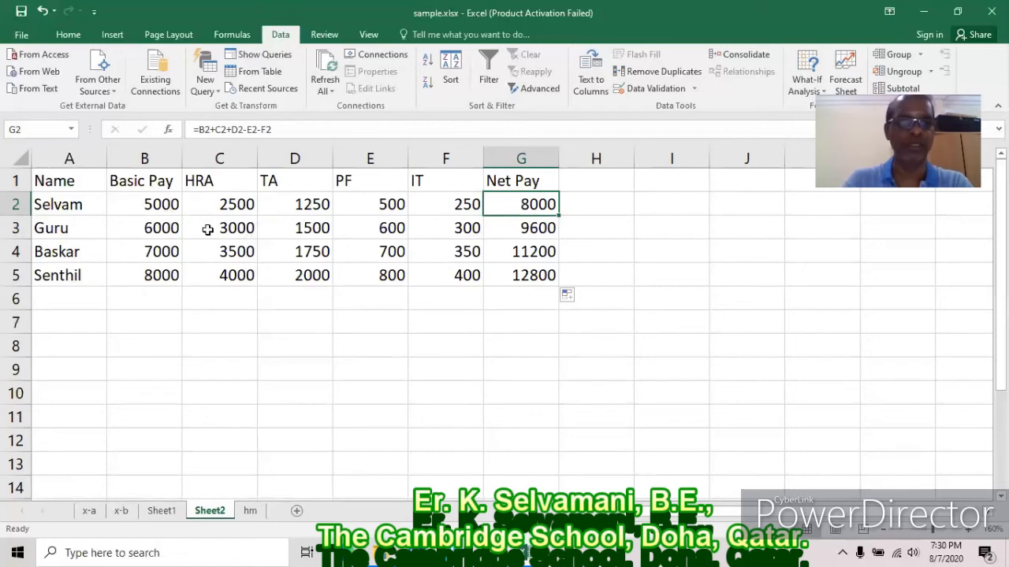
# Try Basic Pay 5250, 5500 and 5750 in B2, then undo back to 5000.
pyautogui.click(168, 204)
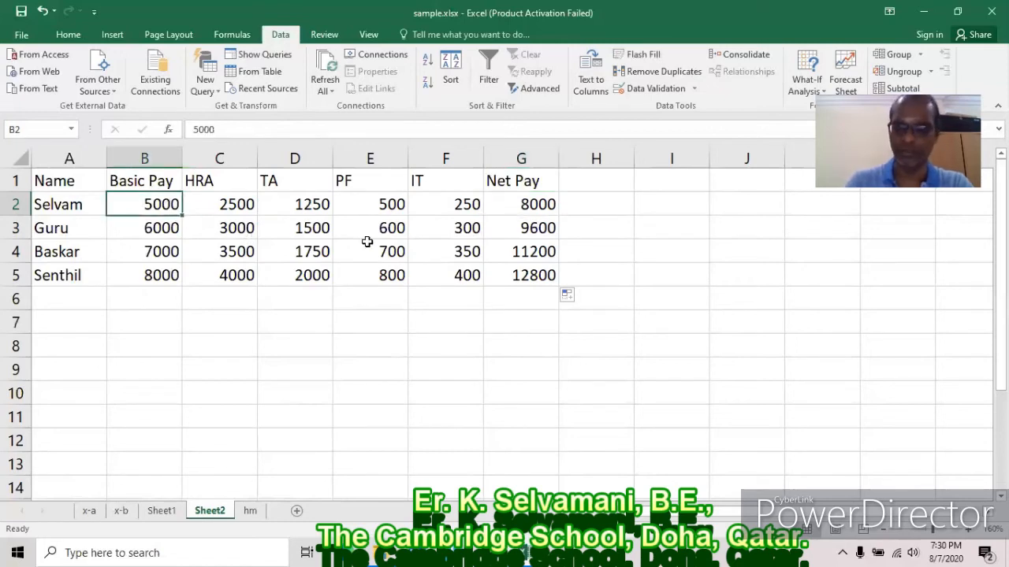
pyautogui.write('5250')
pyautogui.press('Return')
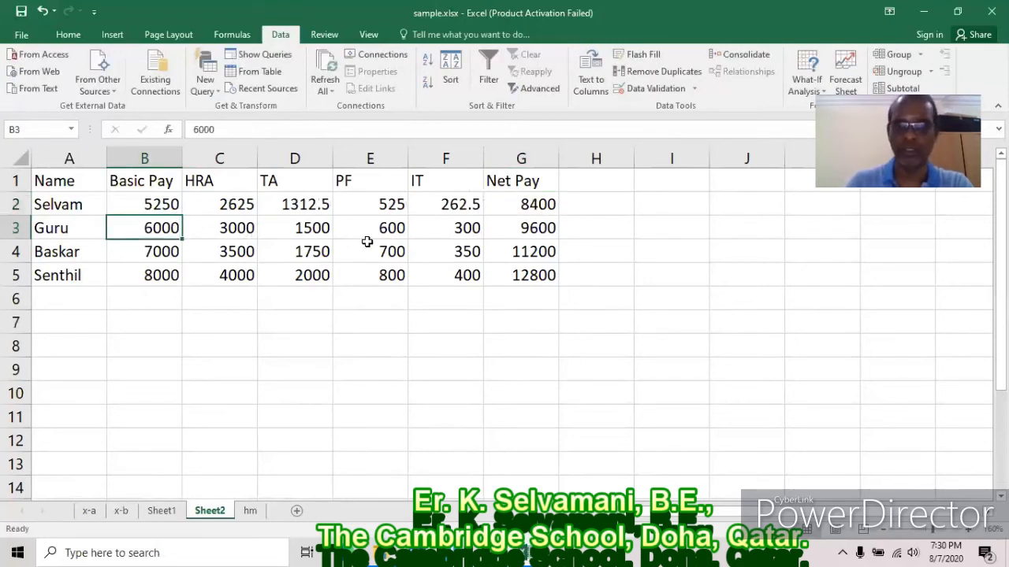
pyautogui.click(175, 204)
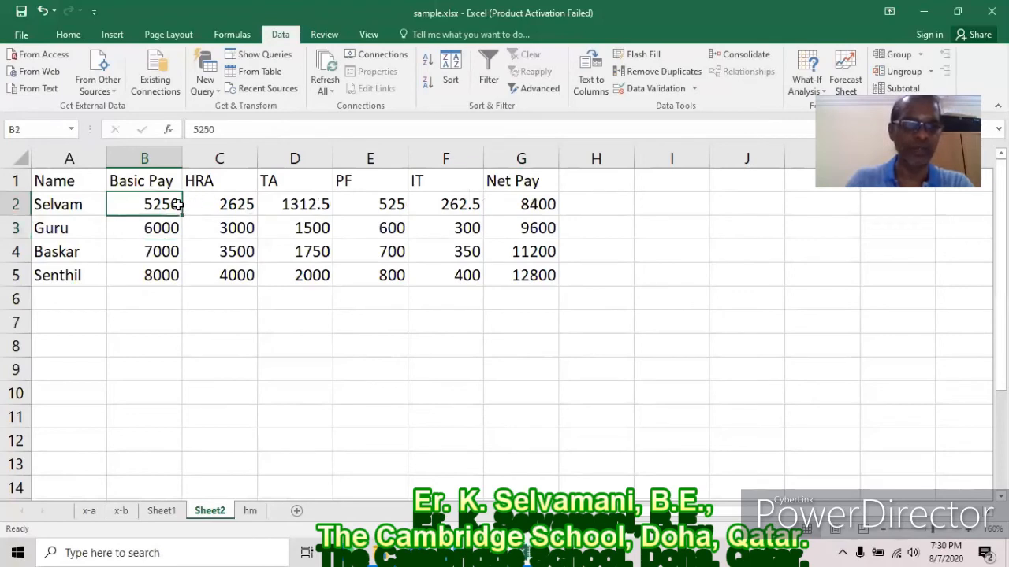
pyautogui.write('5500')
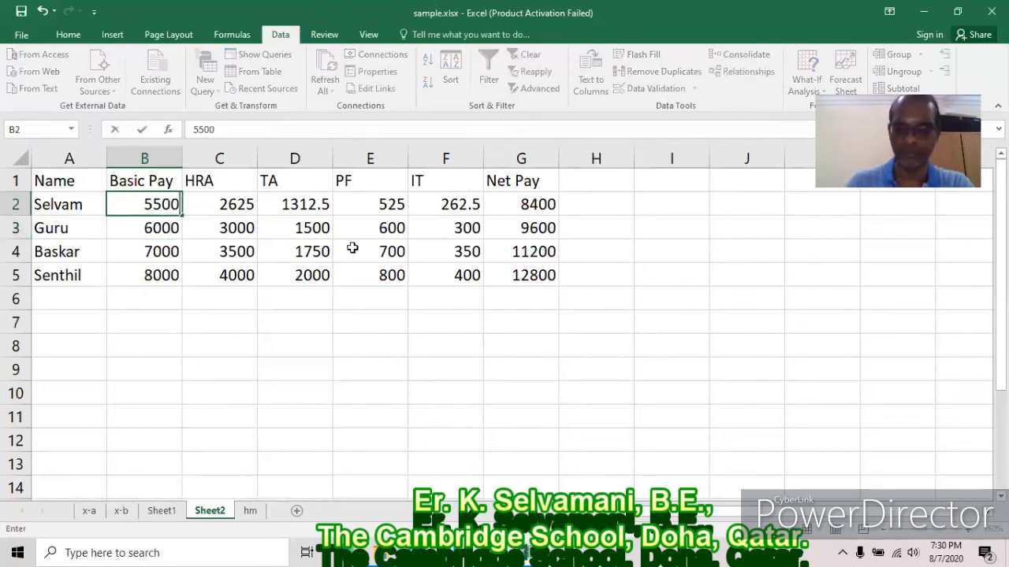
pyautogui.press('Return')
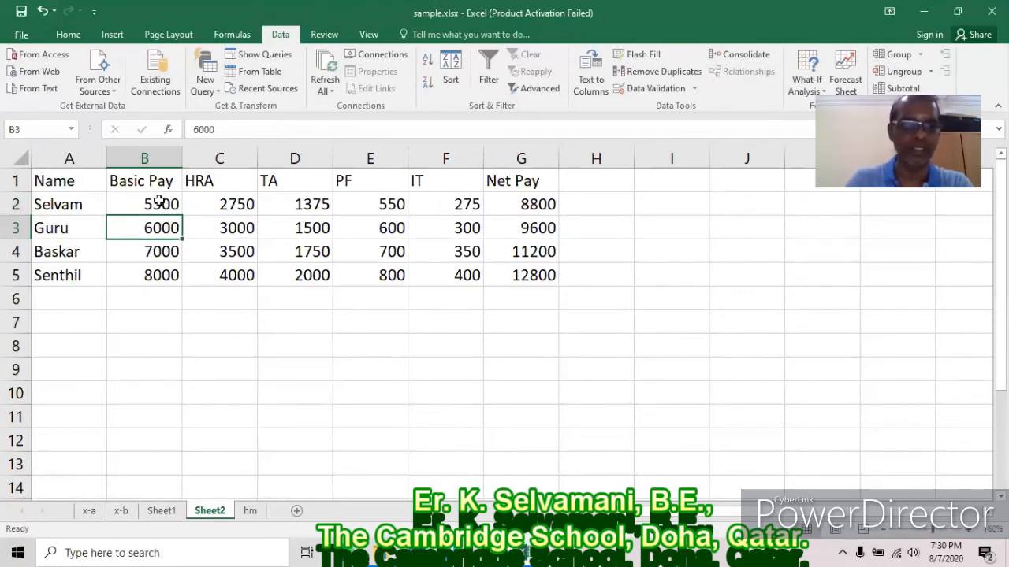
pyautogui.click(155, 202)
pyautogui.write('5750')
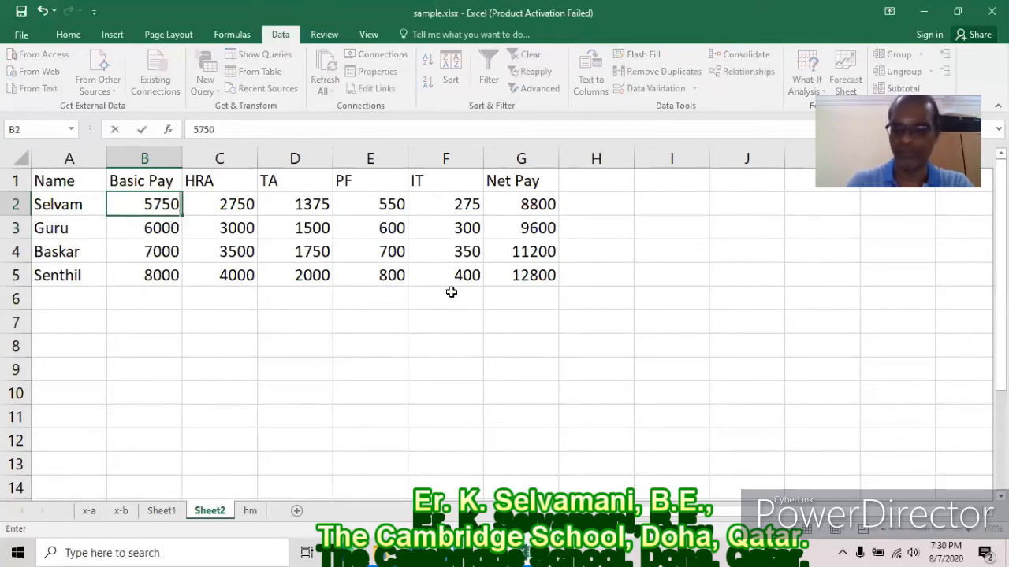
pyautogui.press('Return')
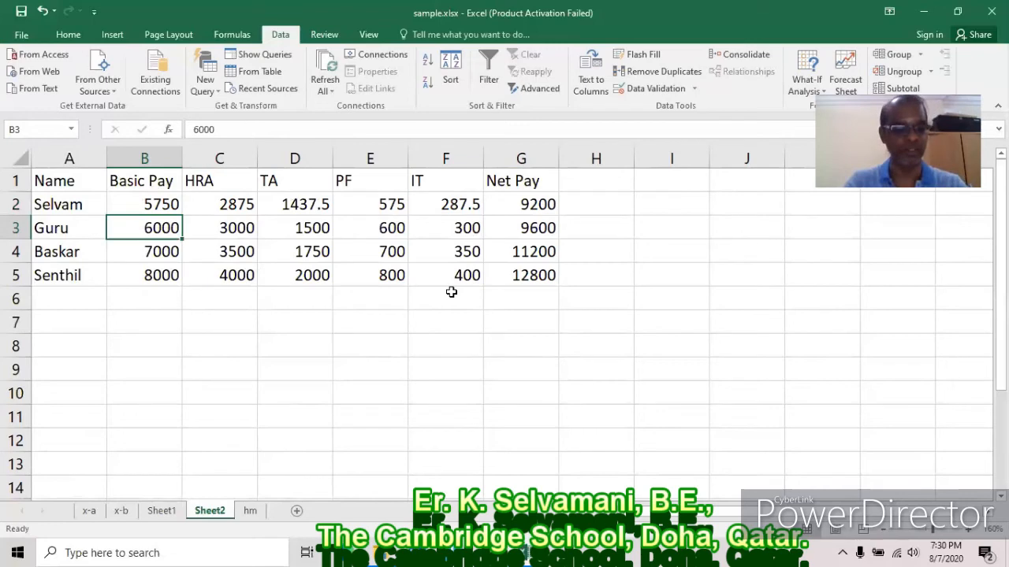
pyautogui.hotkey('ctrl', 'z')
pyautogui.hotkey('ctrl', 'z')
pyautogui.hotkey('ctrl', 'z')
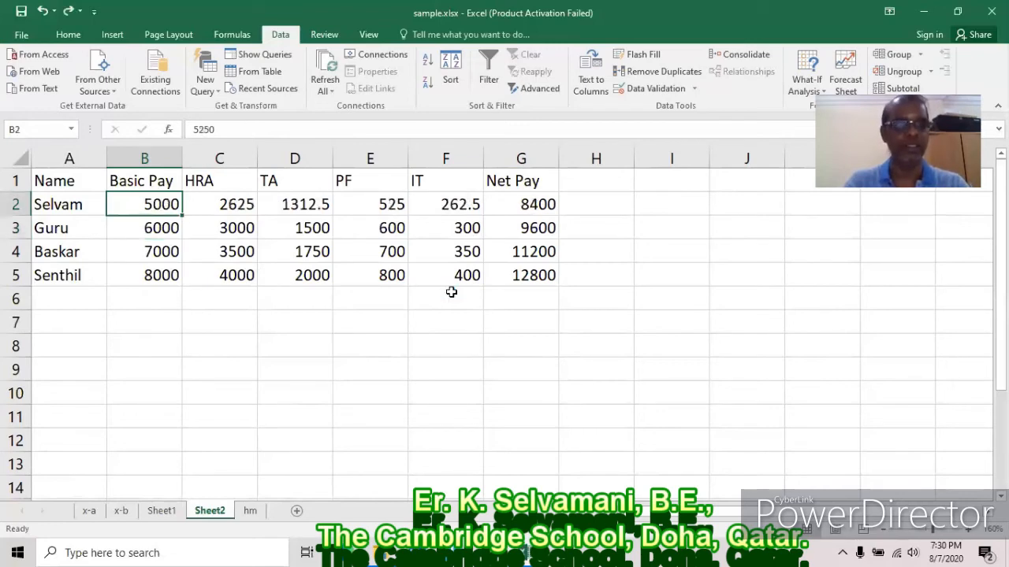
pyautogui.click(529, 205)
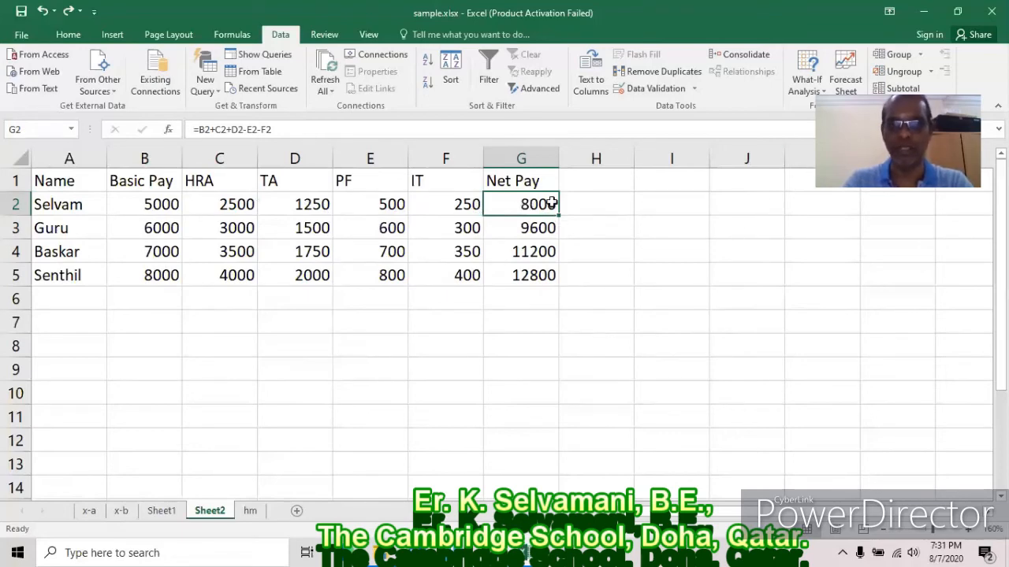
# Goal Seek G2 to 9000 by changing B2, making Basic Pay 5625.
pyautogui.click(820, 88)
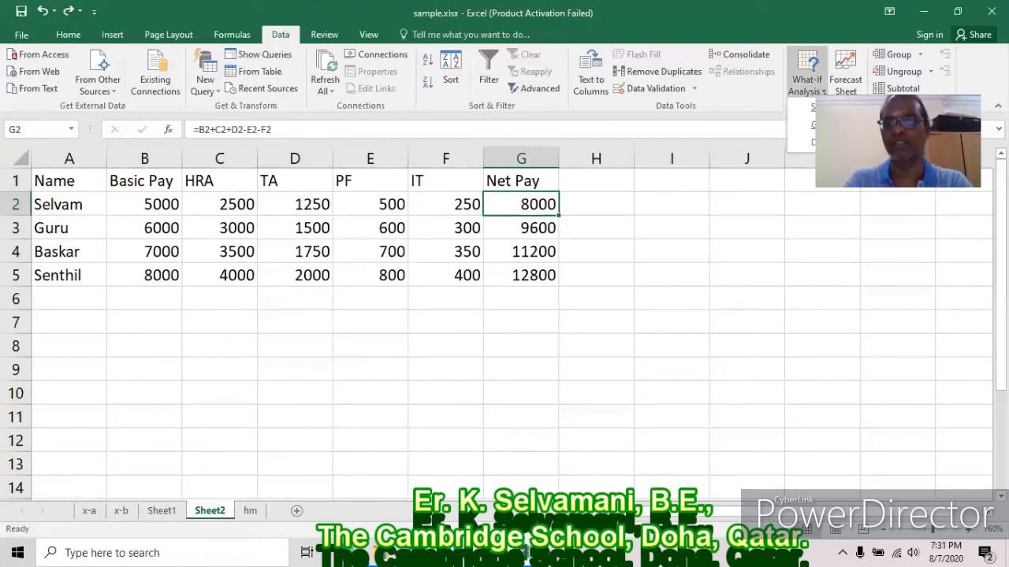
pyautogui.click(811, 124)
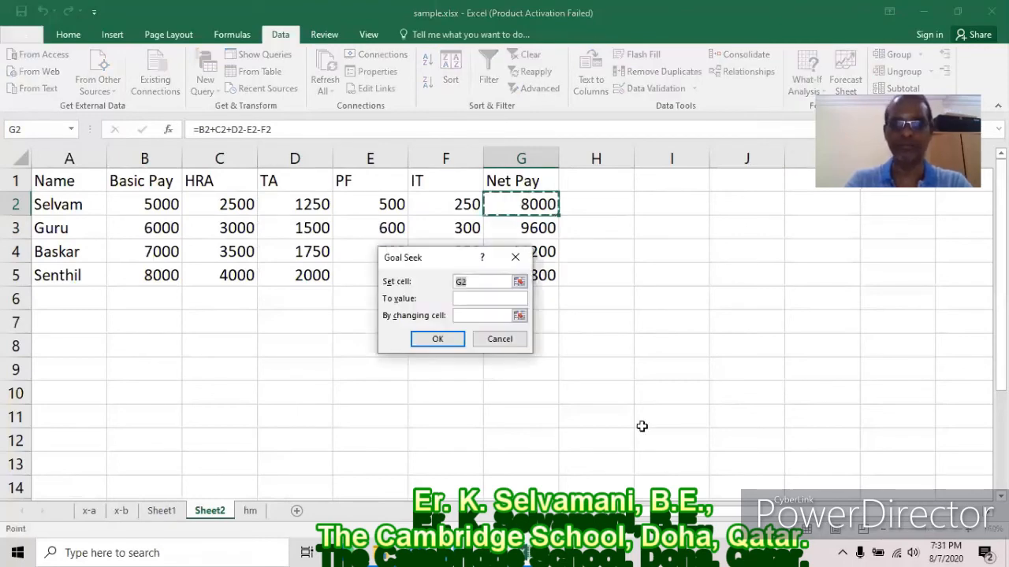
pyautogui.click(479, 298)
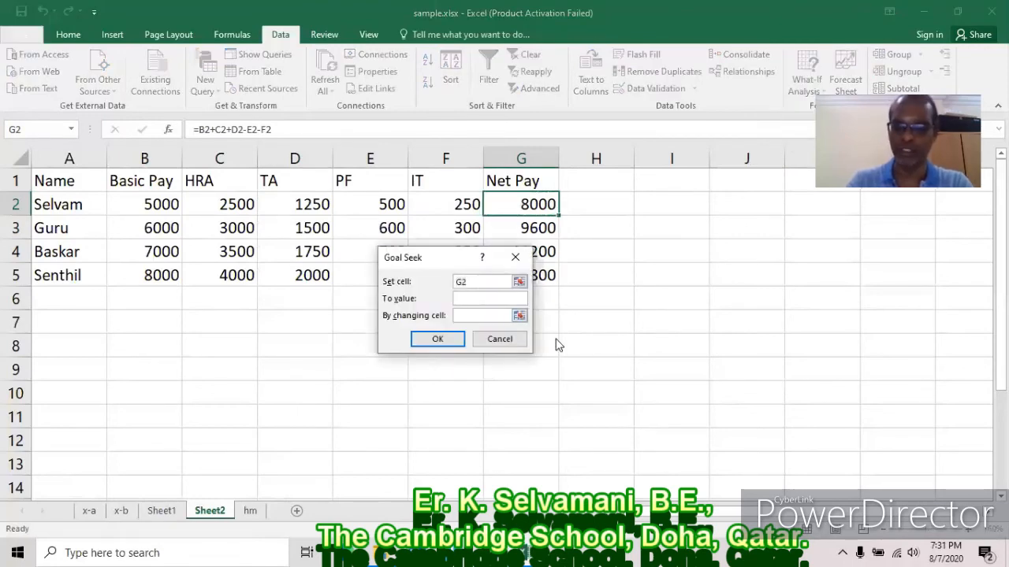
pyautogui.write('9000')
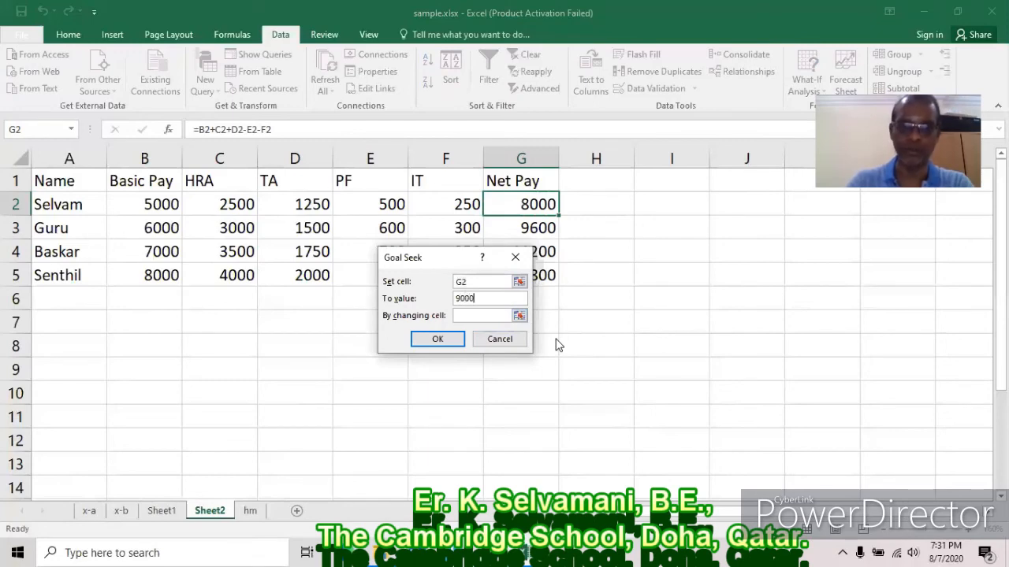
pyautogui.click(468, 321)
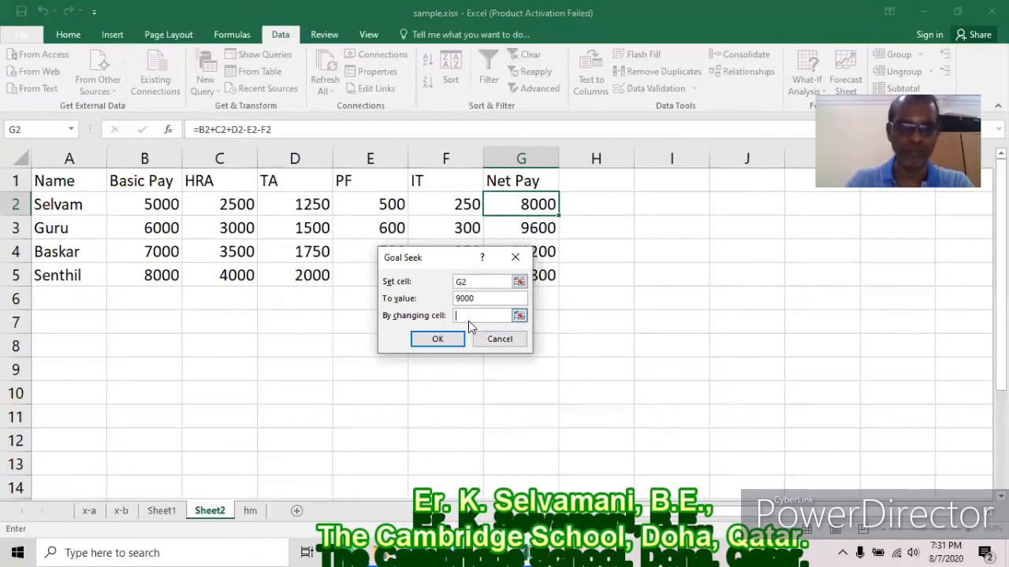
pyautogui.write('b2')
pyautogui.click(457, 342)
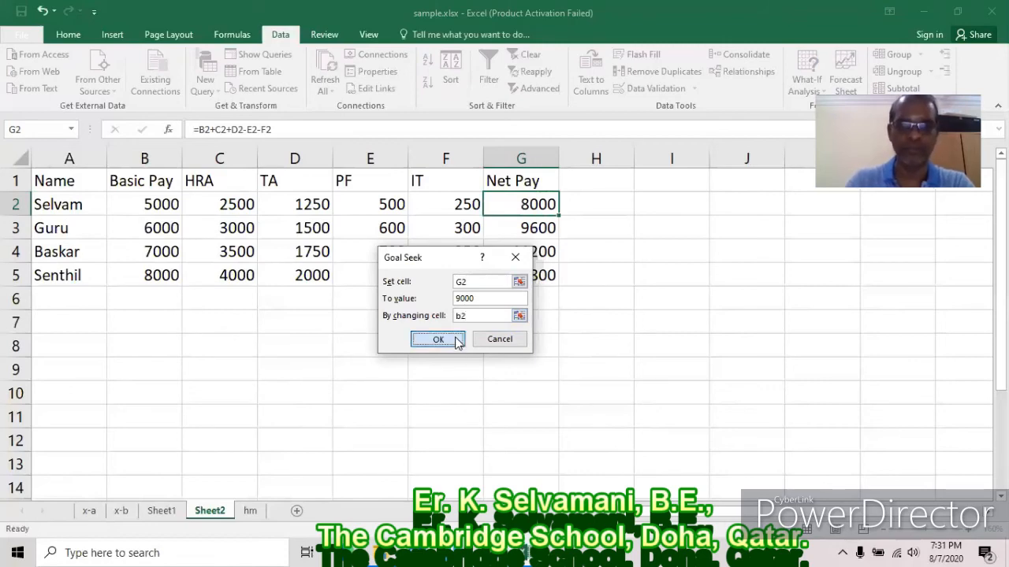
pyautogui.click(446, 340)
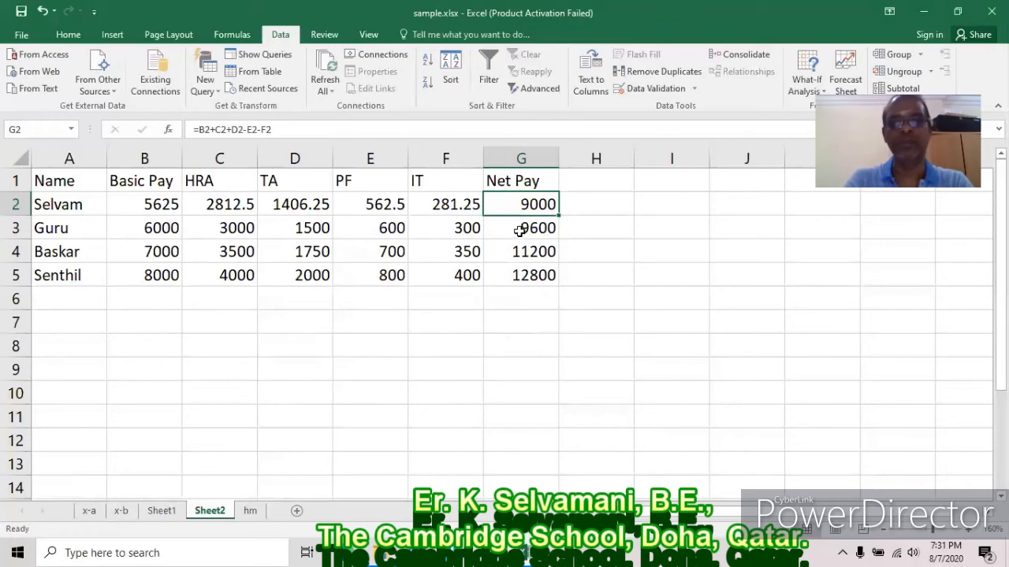
pyautogui.click(518, 227)
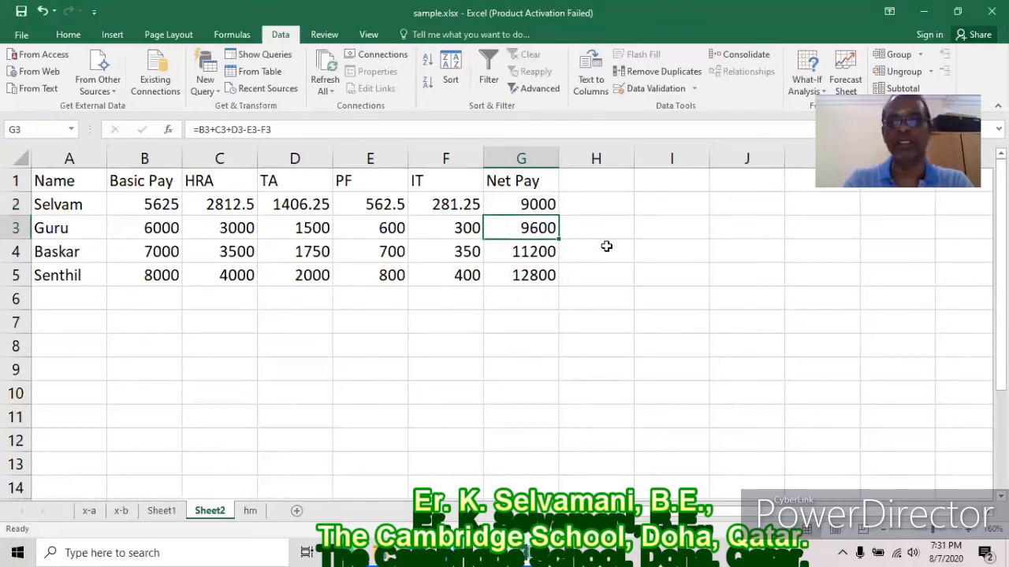
# Goal Seek G3 to 10000 by changing B3, raising Basic Pay to 6250.
pyautogui.click(807, 85)
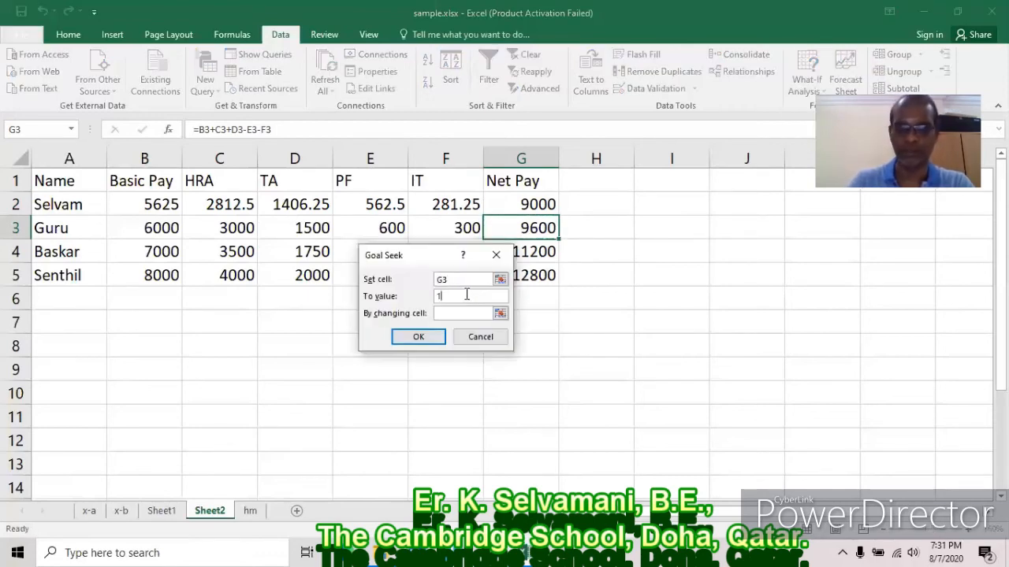
pyautogui.click(453, 313)
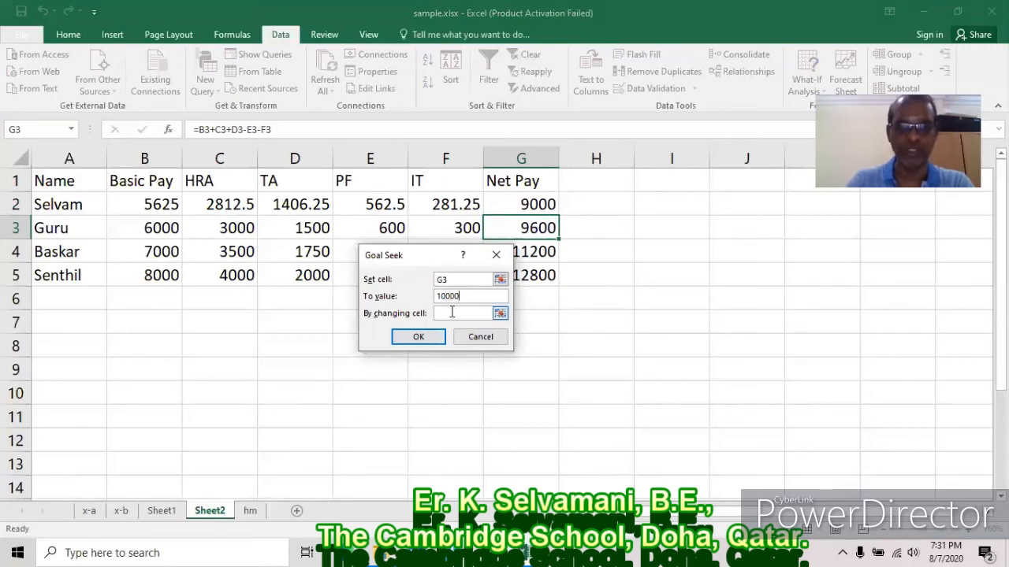
pyautogui.write('b3')
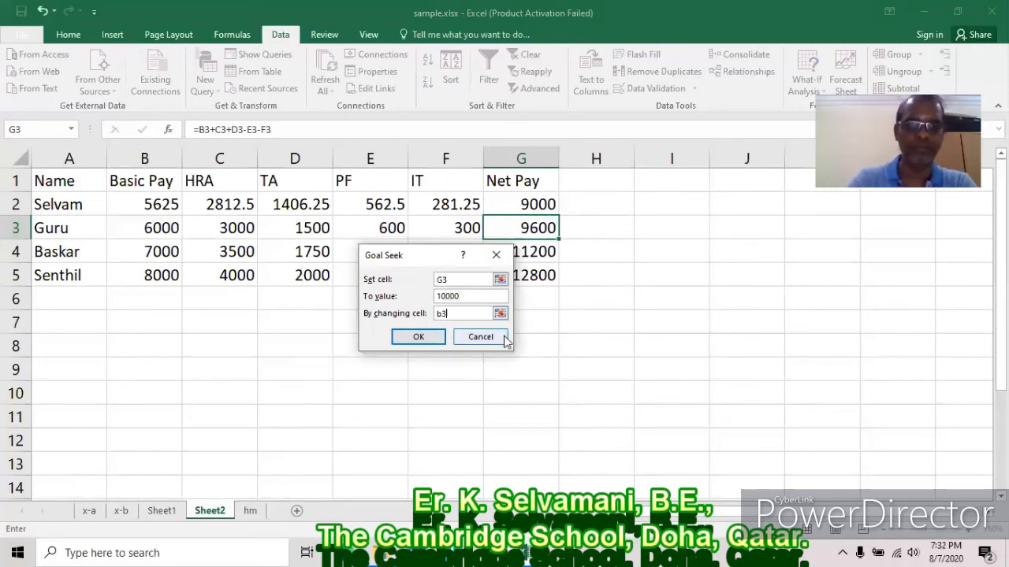
pyautogui.click(428, 337)
pyautogui.click(416, 336)
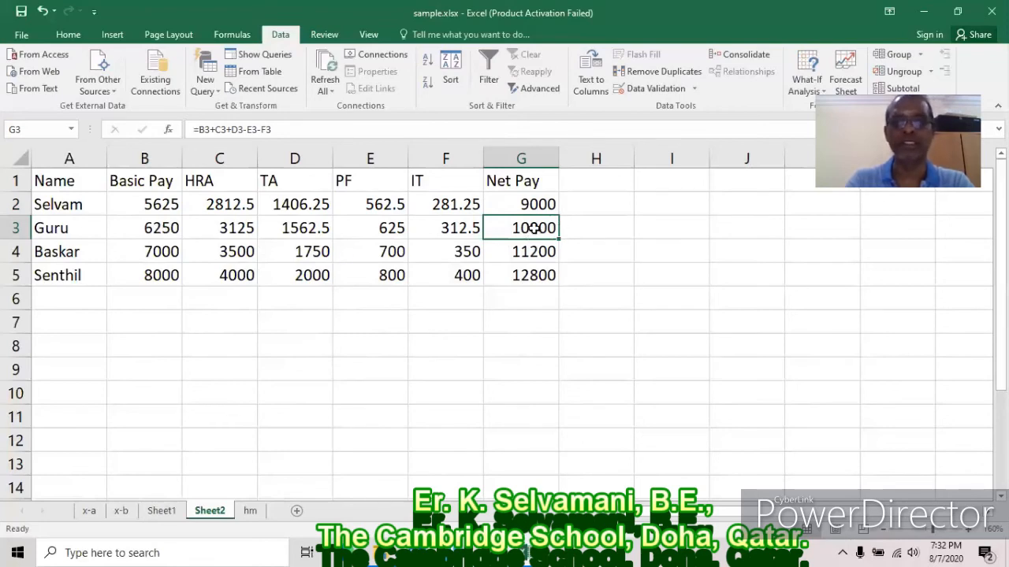
pyautogui.click(536, 254)
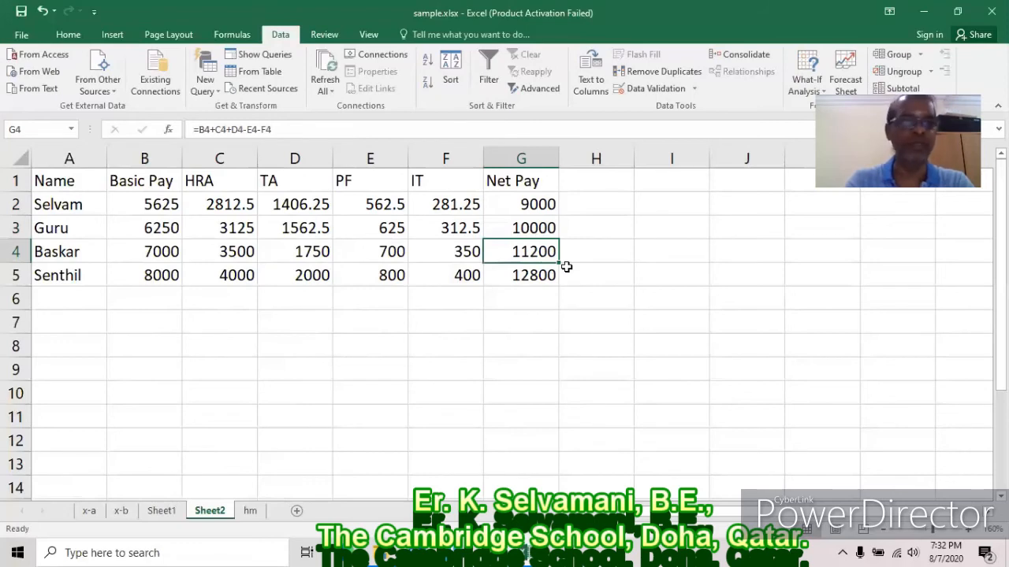
# Goal Seek G4 to 12000 by changing B4, lifting Basic Pay to 7500.
pyautogui.click(807, 85)
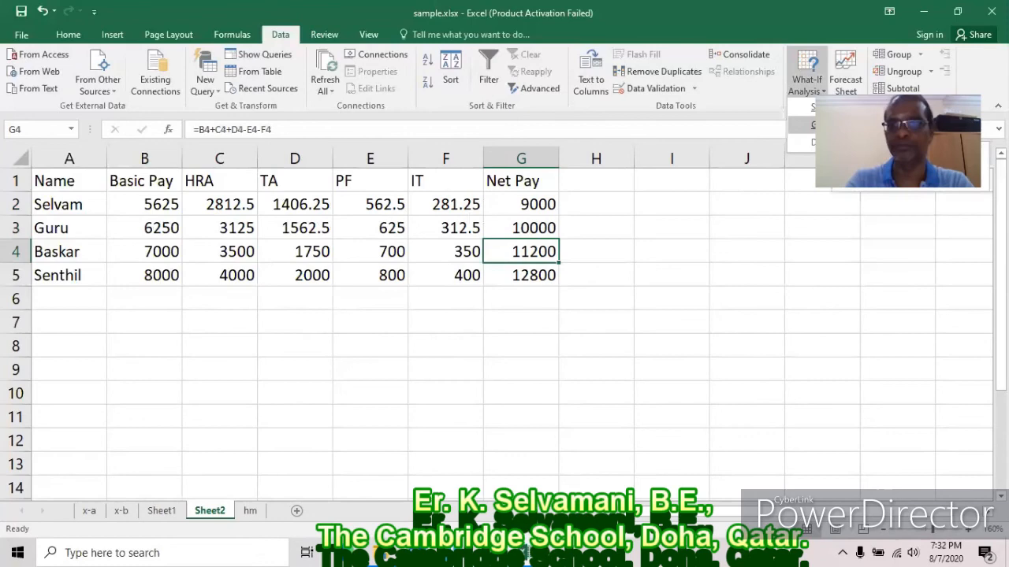
pyautogui.click(815, 125)
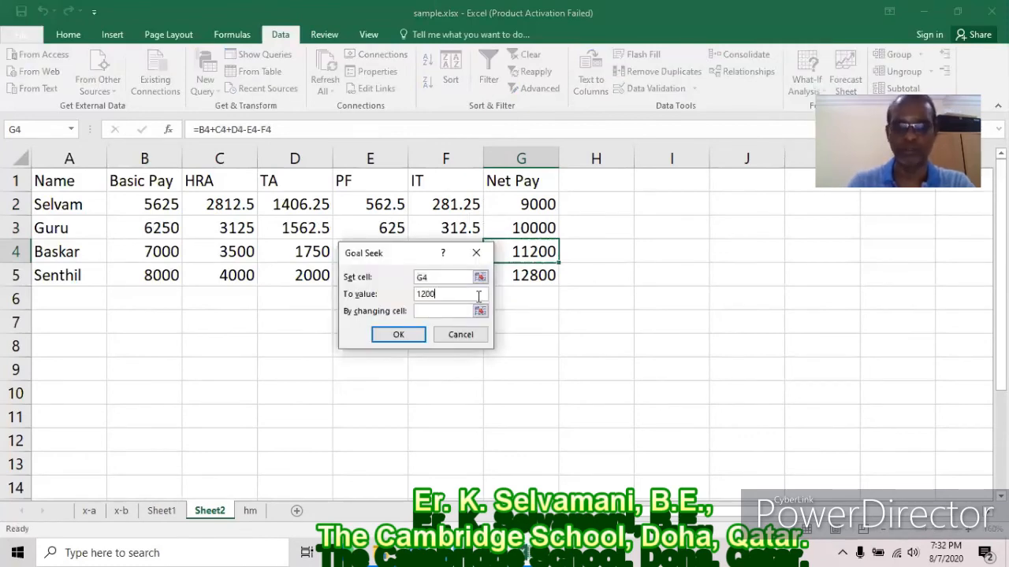
pyautogui.click(457, 310)
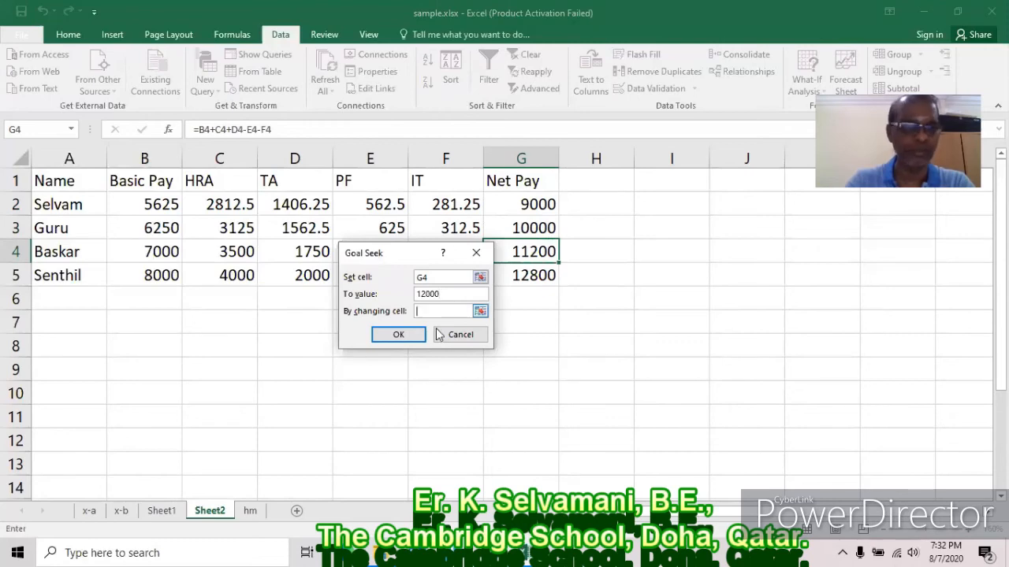
pyautogui.write('b4')
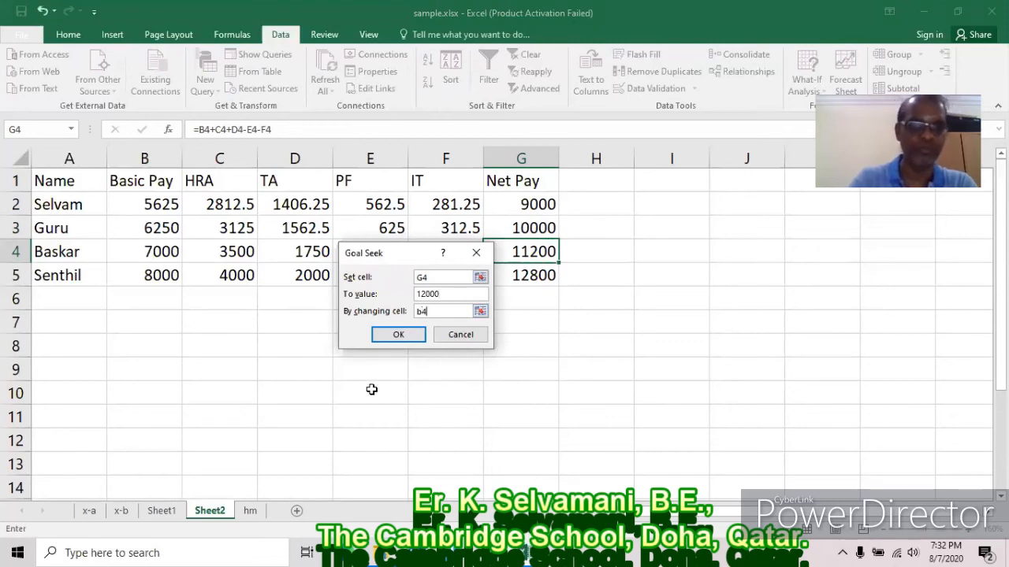
pyautogui.click(402, 337)
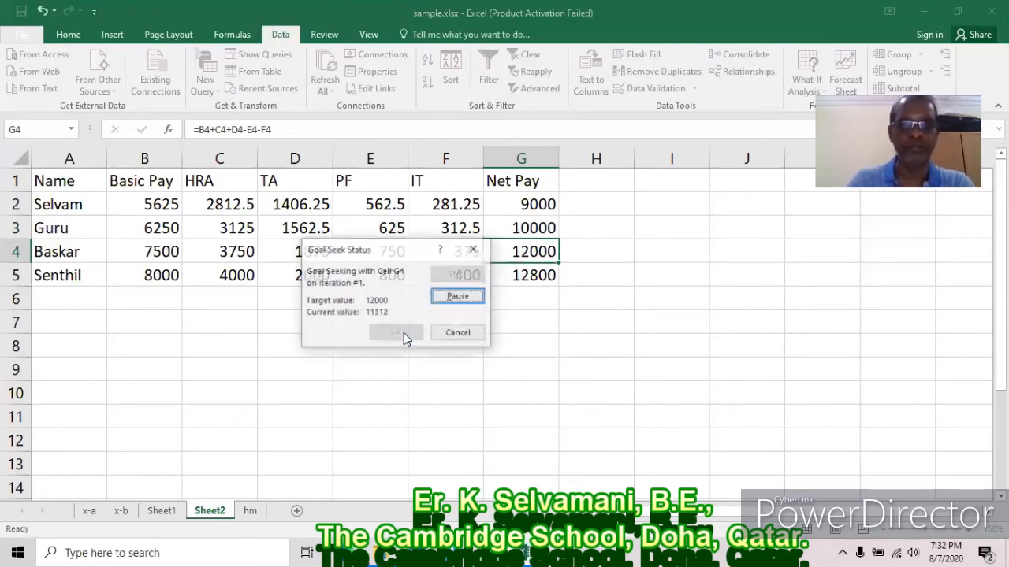
pyautogui.click(400, 332)
pyautogui.click(543, 275)
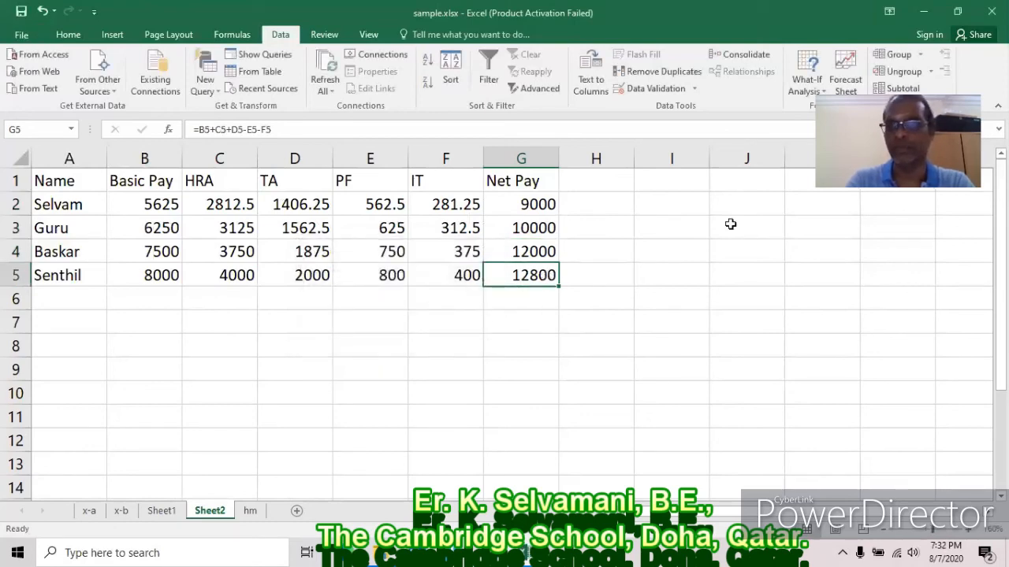
# Goal Seek G5 to 13000 by changing B5, raising the fourth employee's Basic Pay to 8125.
pyautogui.click(806, 83)
pyautogui.click(819, 125)
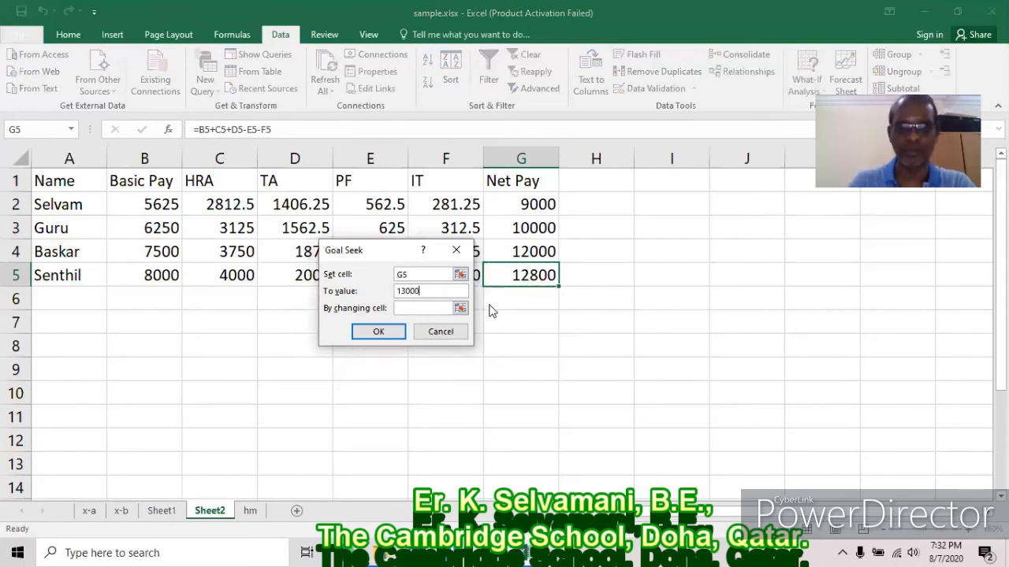
pyautogui.click(442, 308)
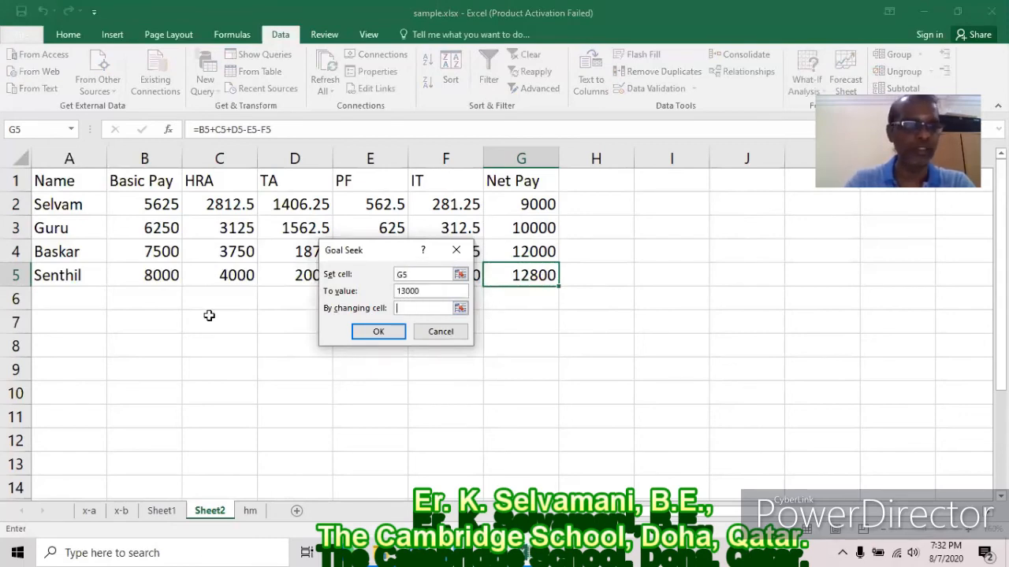
pyautogui.click(149, 270)
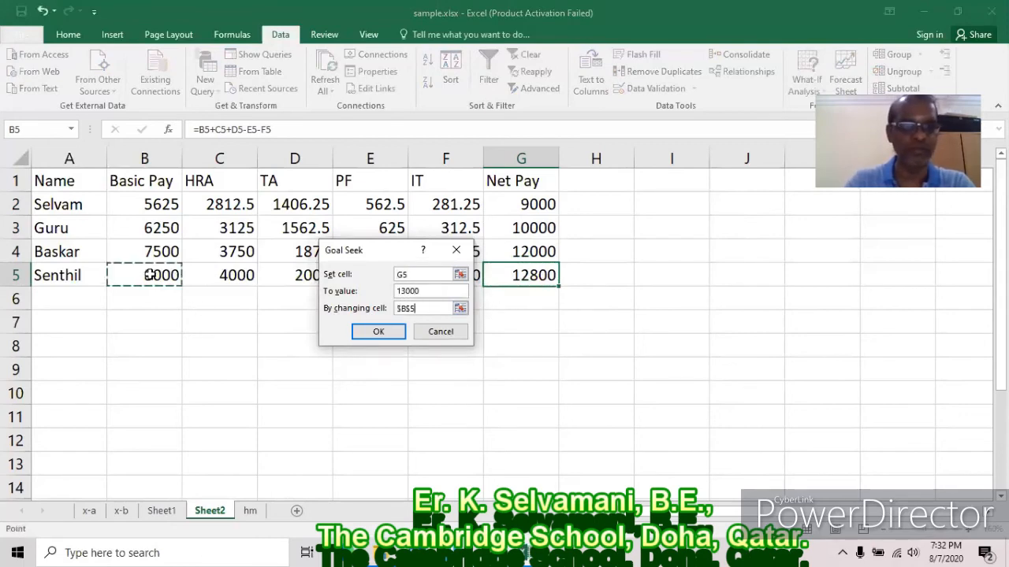
pyautogui.click(396, 333)
pyautogui.click(389, 331)
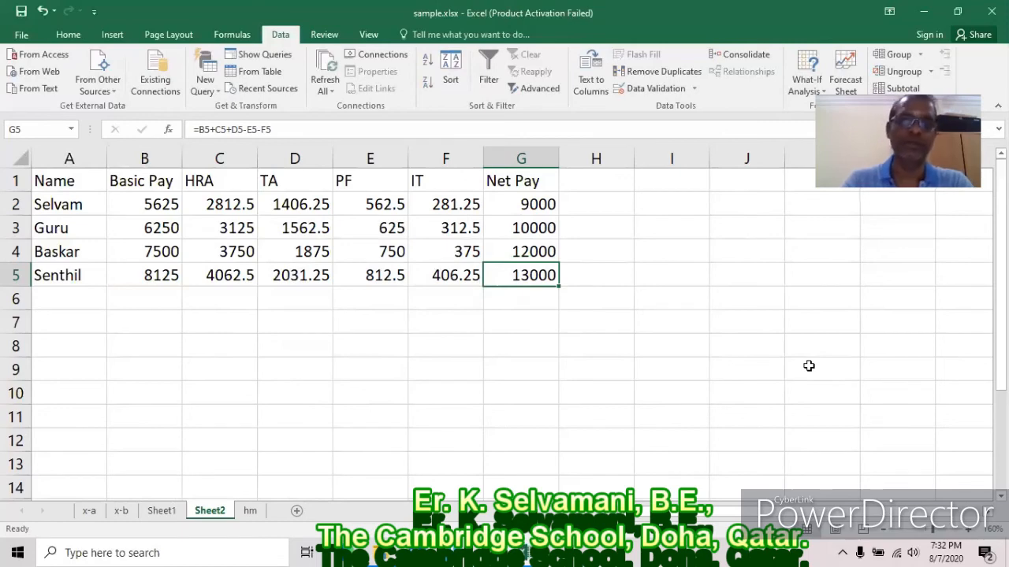
pyautogui.click(807, 80)
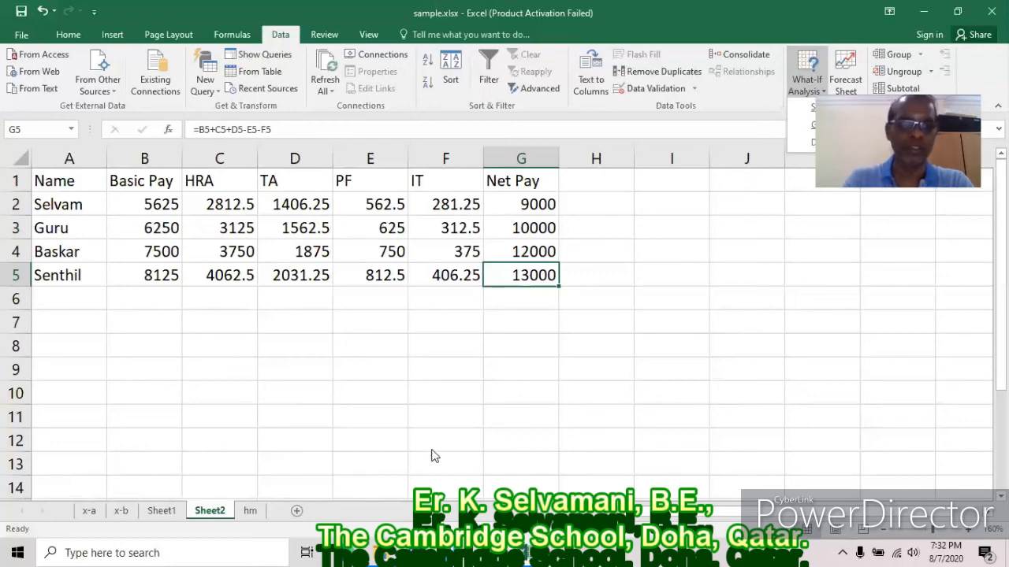
pyautogui.click(94, 511)
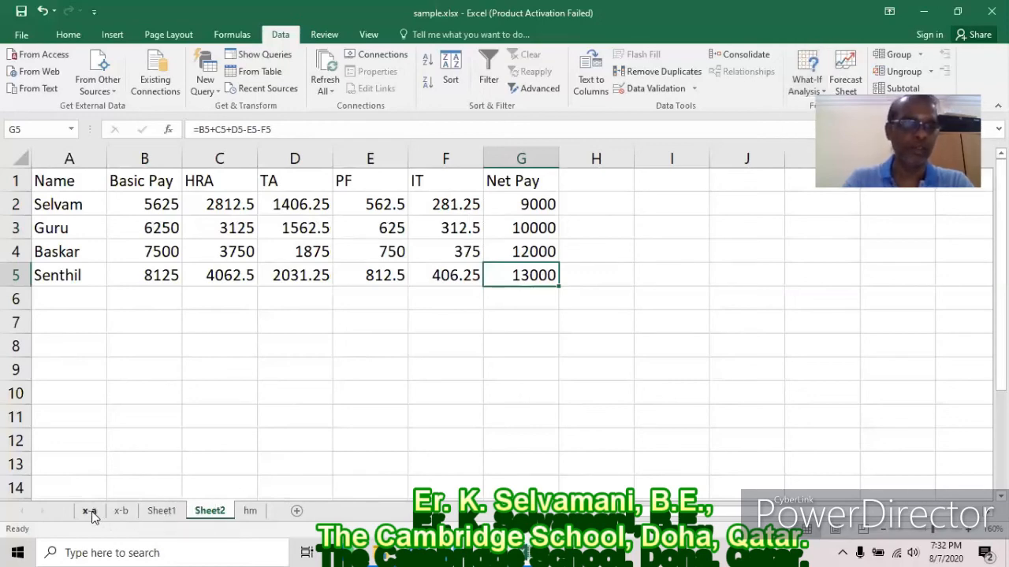
pyautogui.click(89, 513)
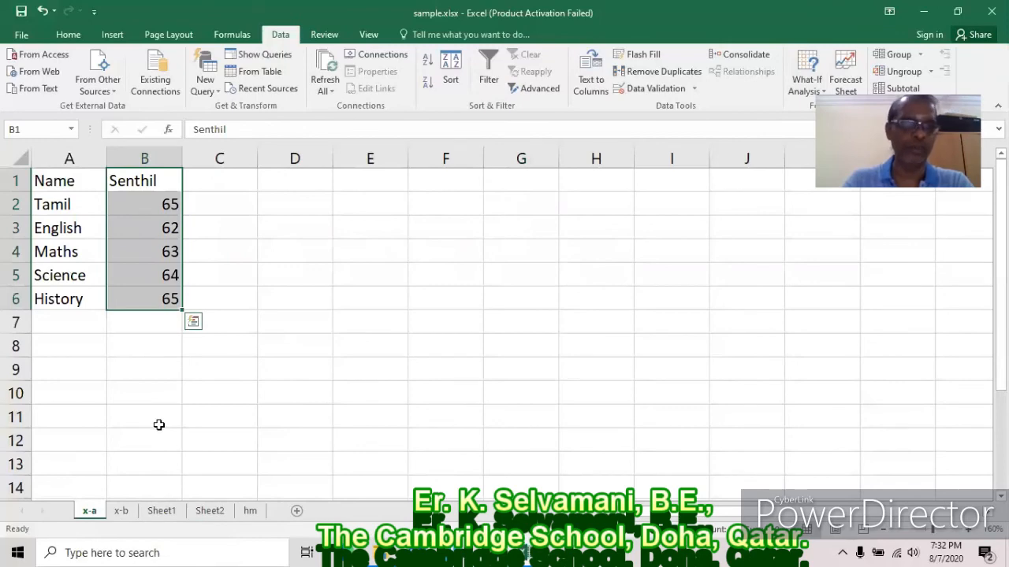
pyautogui.click(120, 513)
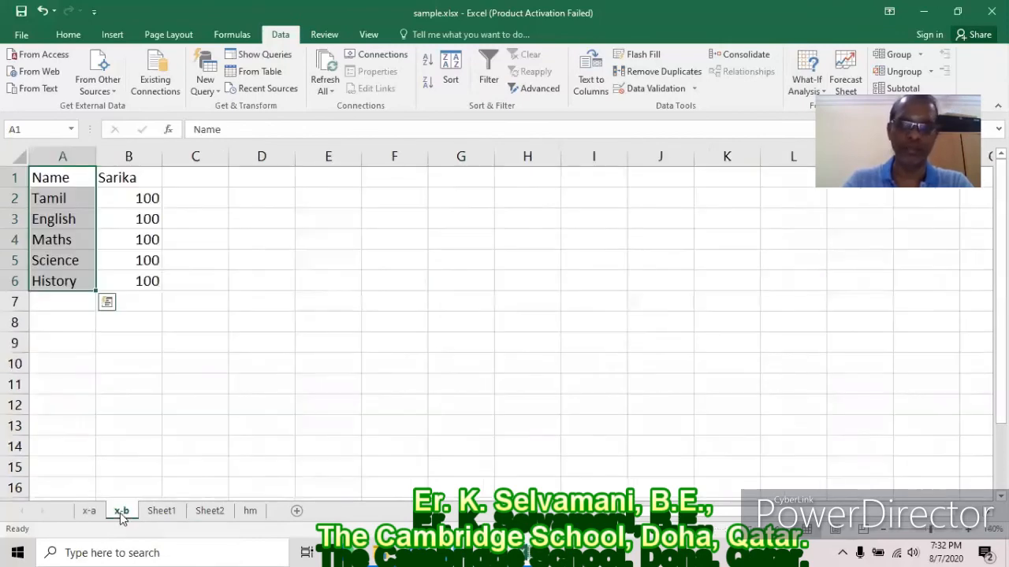
pyautogui.click(93, 512)
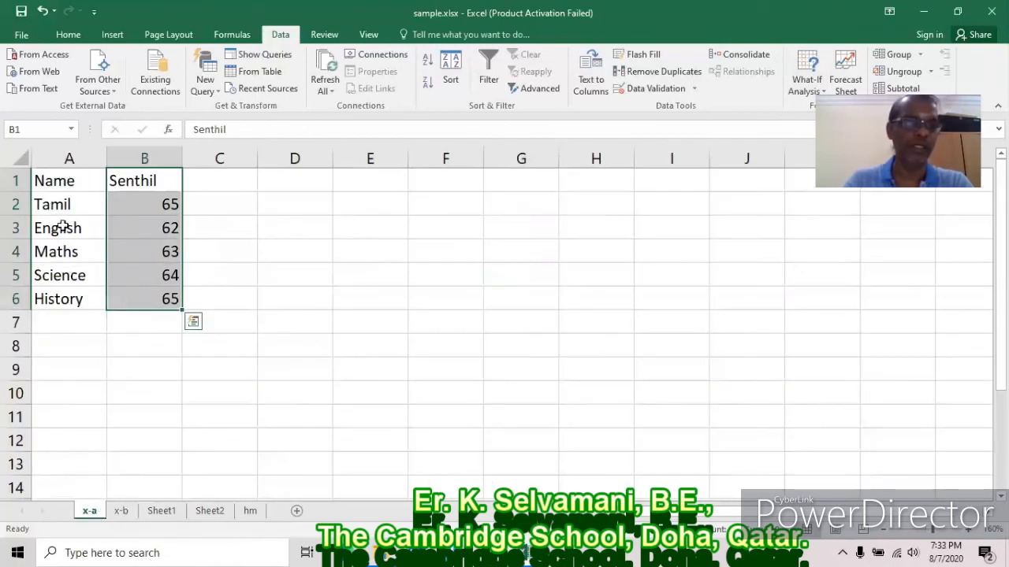
pyautogui.click(149, 181)
pyautogui.moveTo(150, 212); pyautogui.dragTo(149, 302)
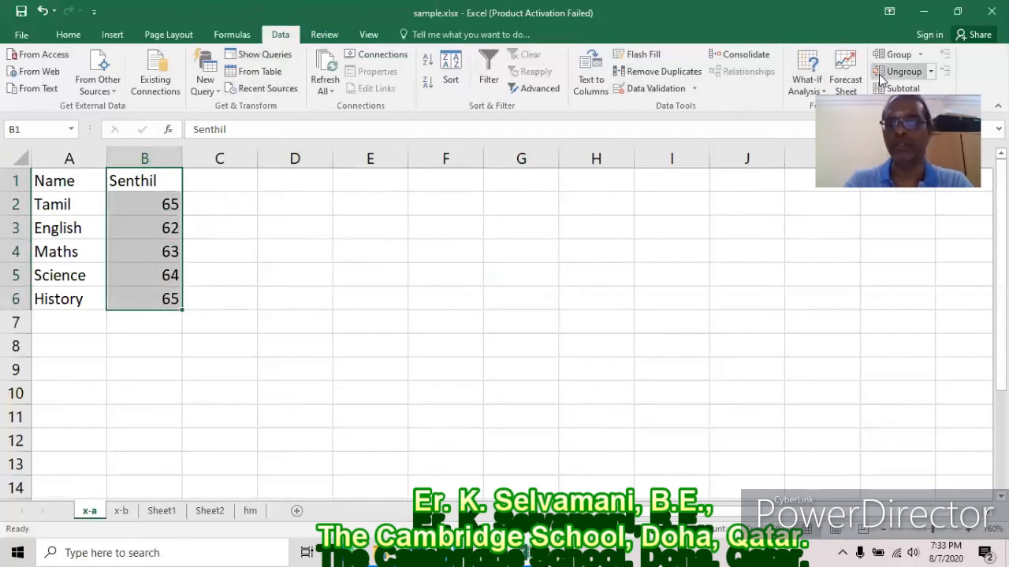
pyautogui.click(806, 83)
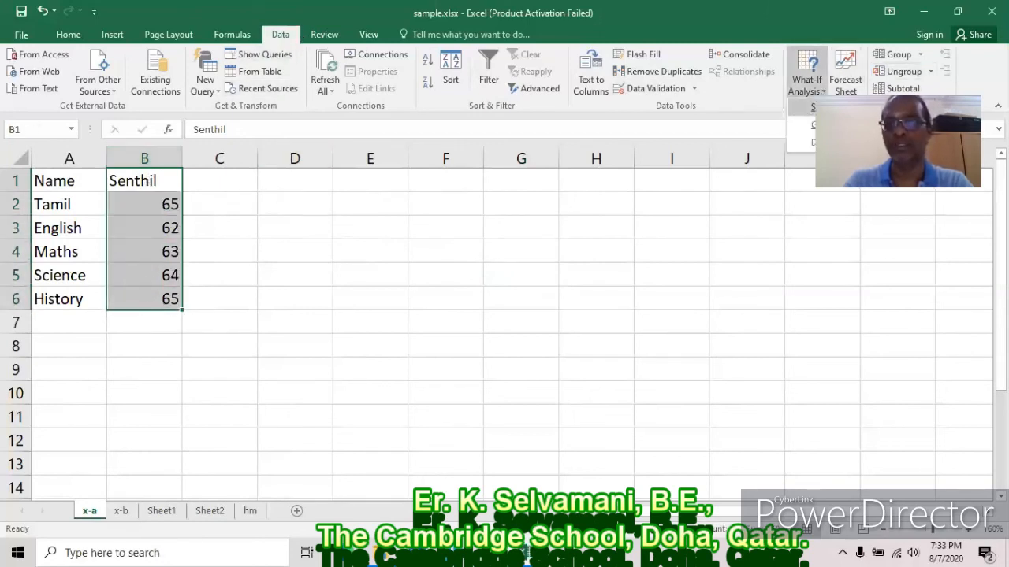
pyautogui.click(835, 107)
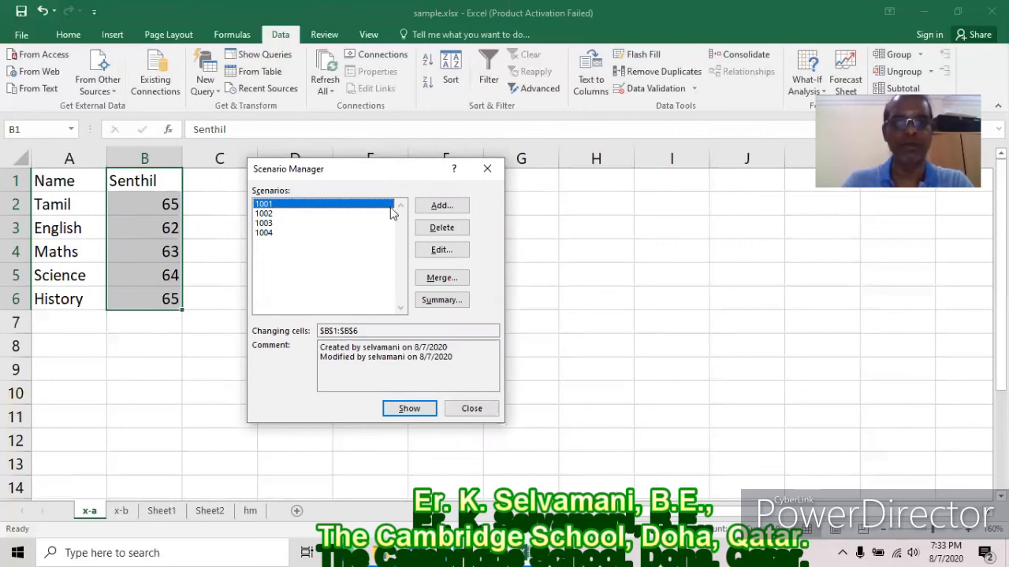
pyautogui.click(440, 206)
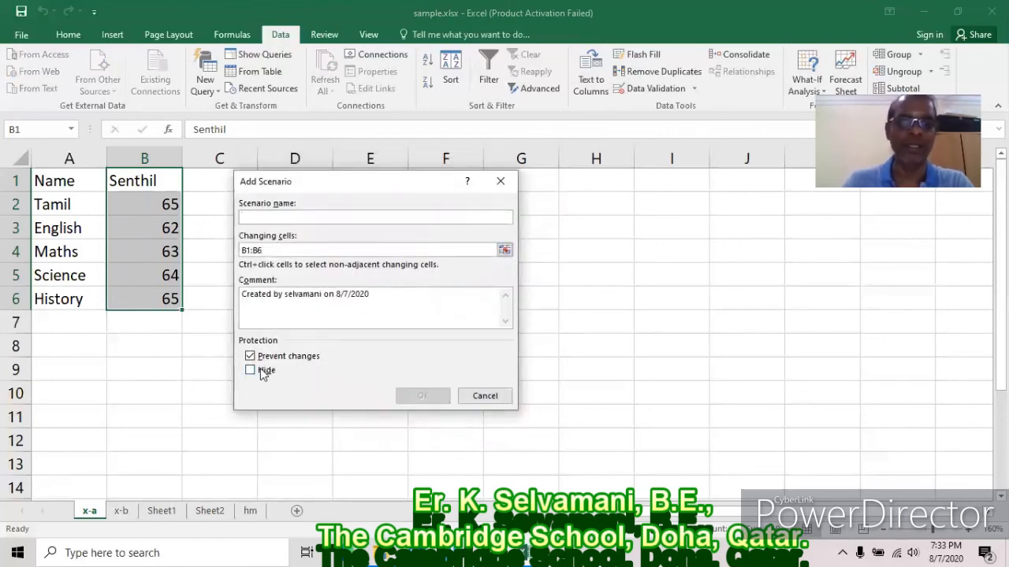
pyautogui.click(481, 396)
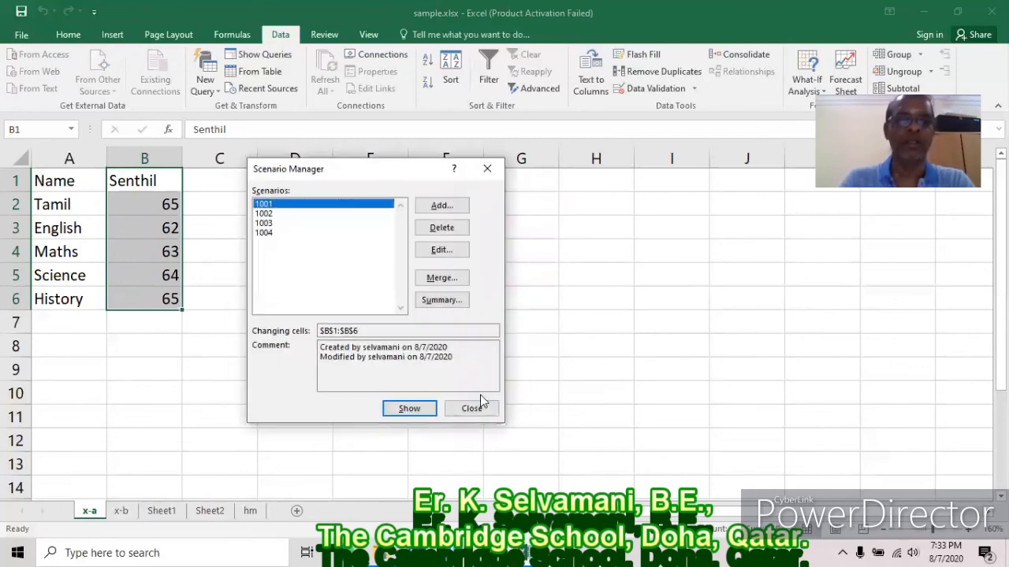
pyautogui.click(445, 207)
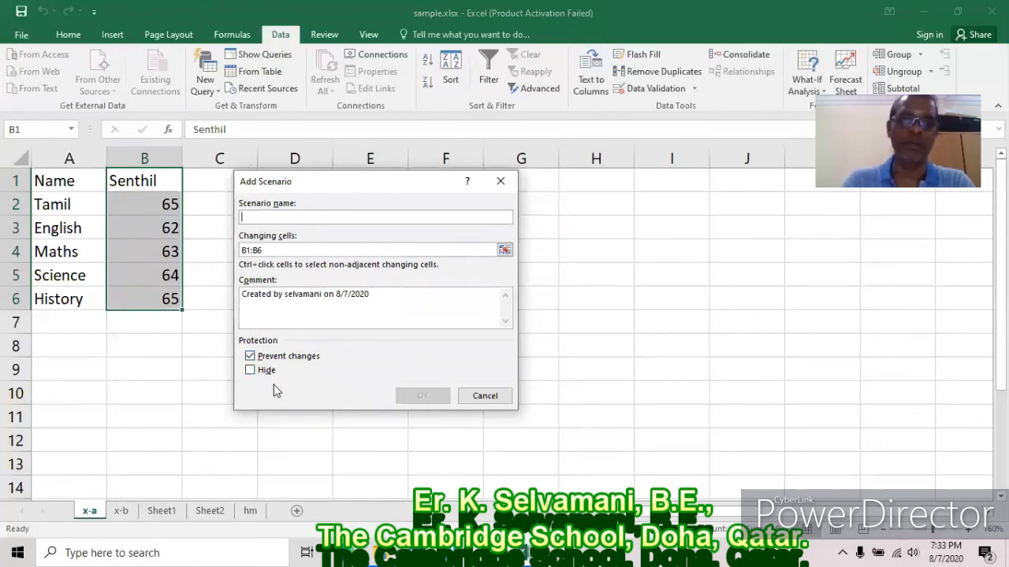
pyautogui.click(484, 397)
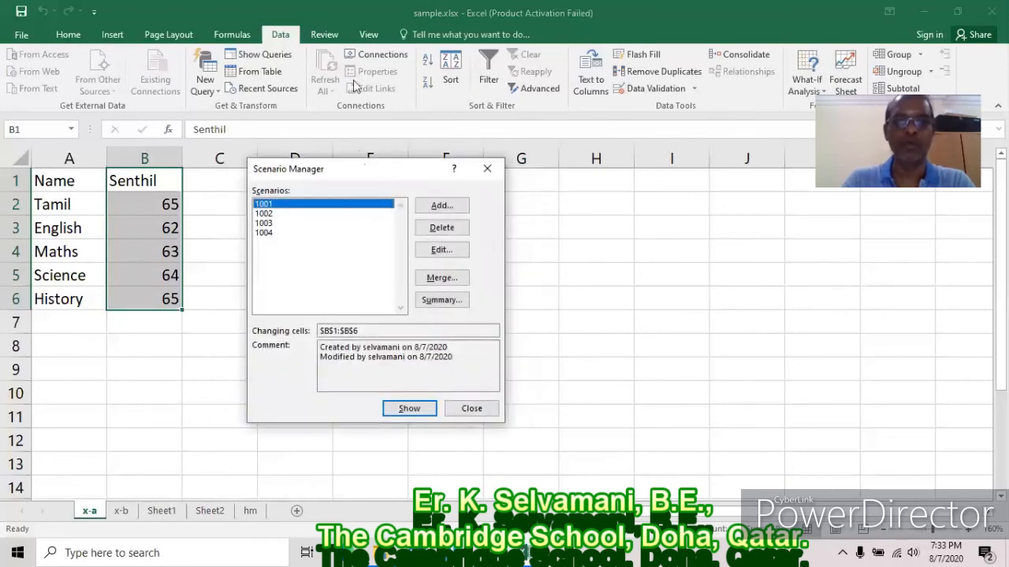
pyautogui.click(471, 408)
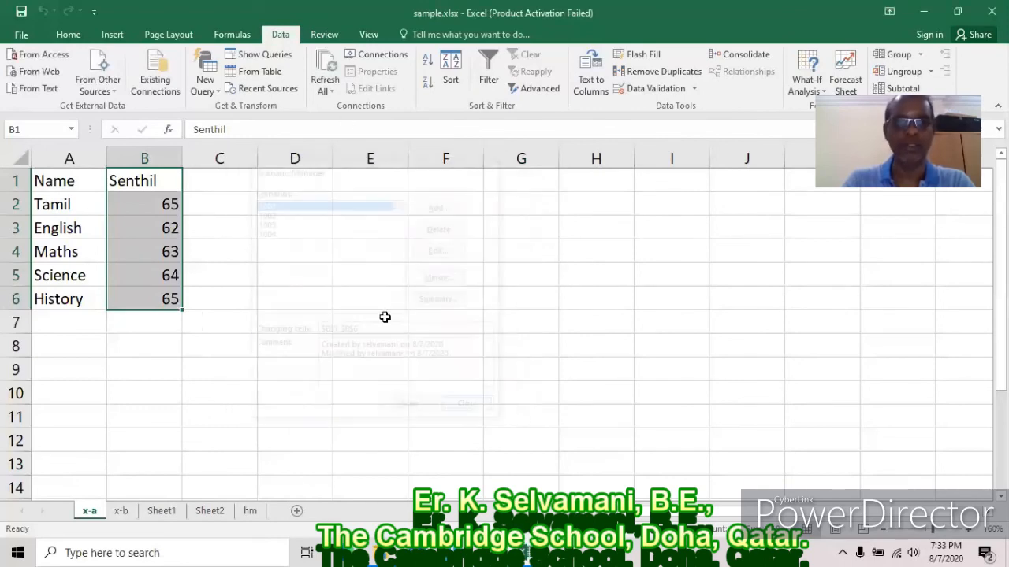
# Switch via the x-b sheet to the hm sheet showing marks 61, 62, 100, 99, 97.
pyautogui.click(324, 34)
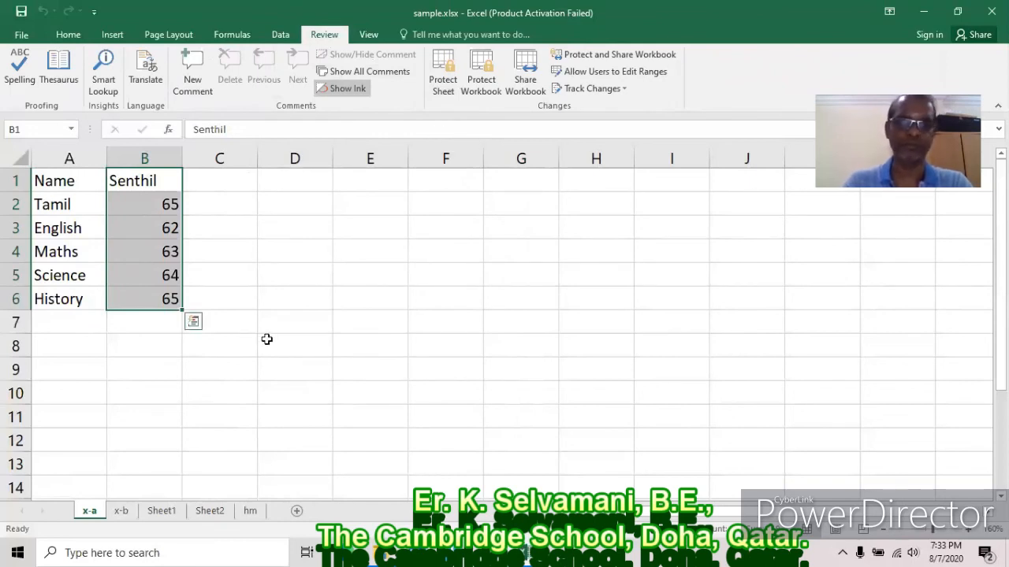
pyautogui.click(124, 512)
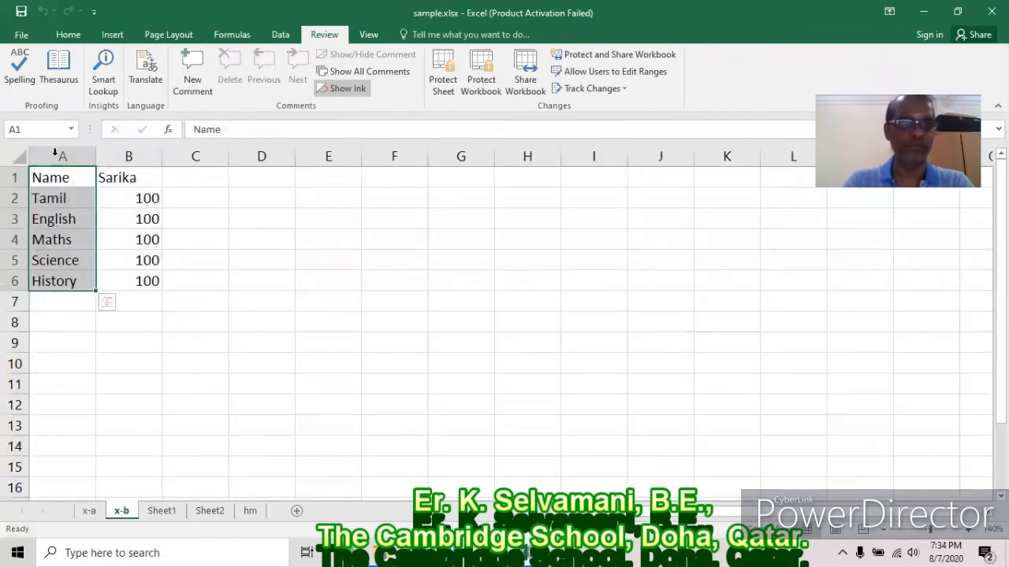
pyautogui.click(252, 516)
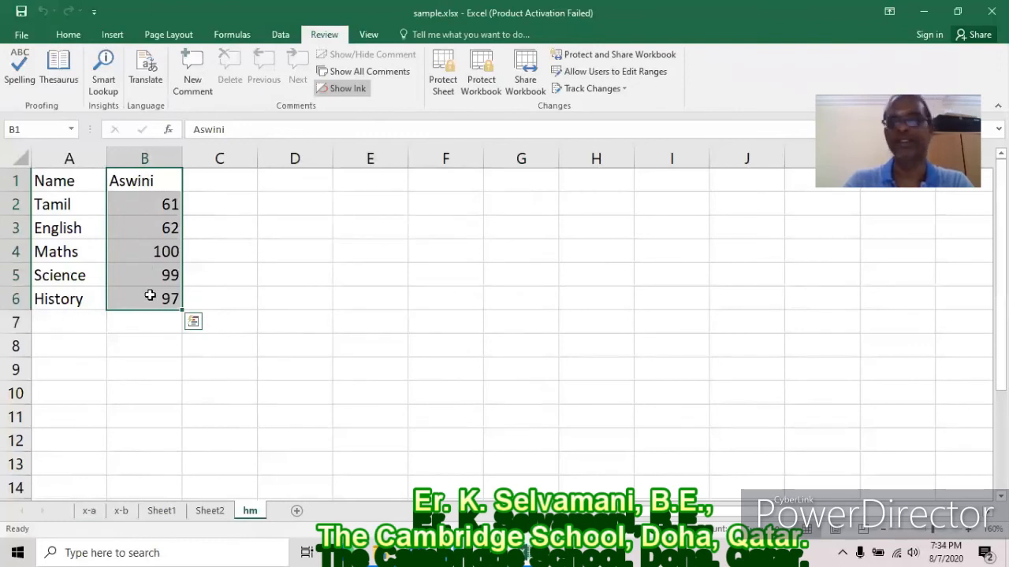
pyautogui.click(280, 35)
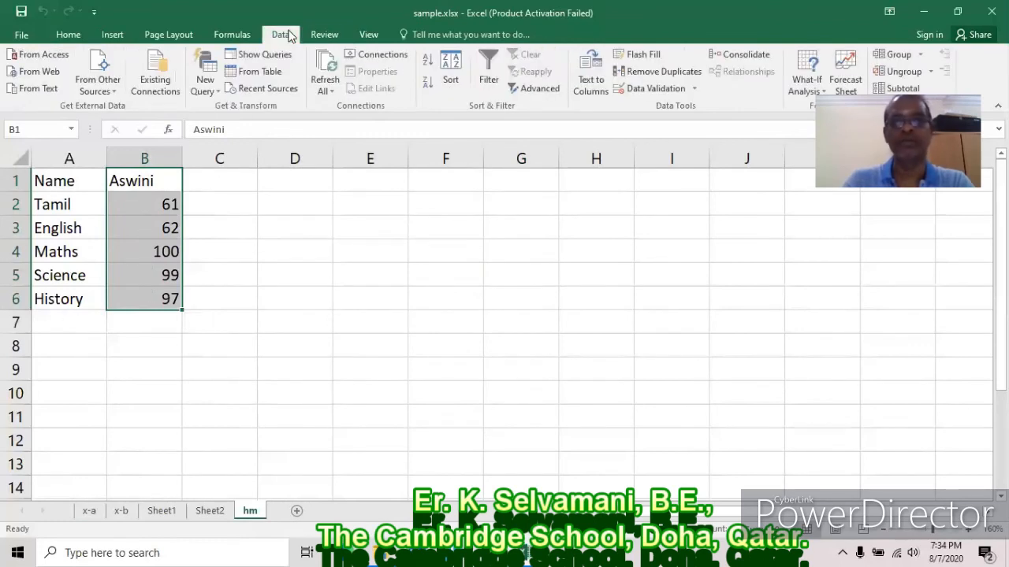
pyautogui.click(823, 91)
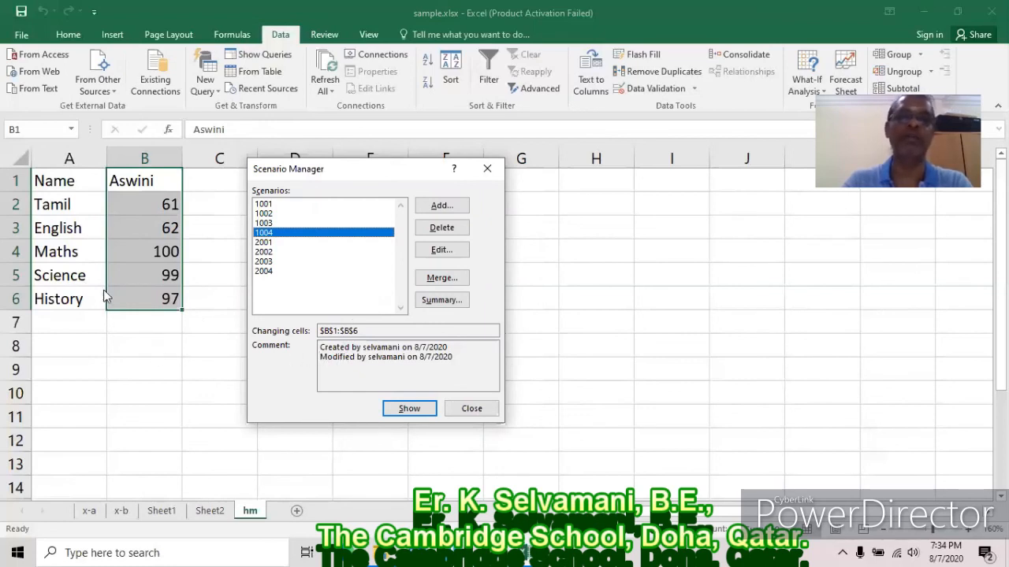
pyautogui.click(274, 271)
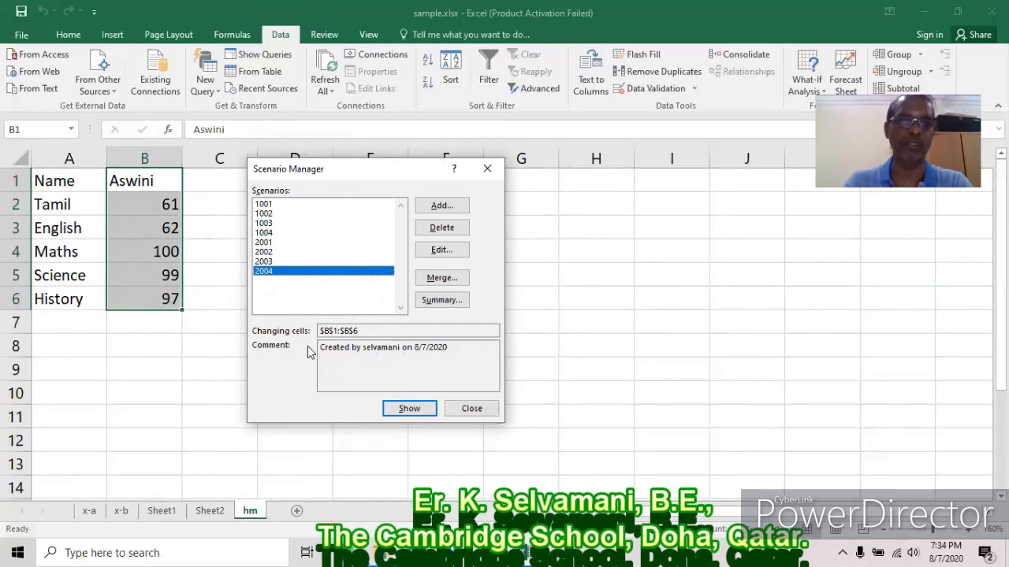
pyautogui.click(473, 408)
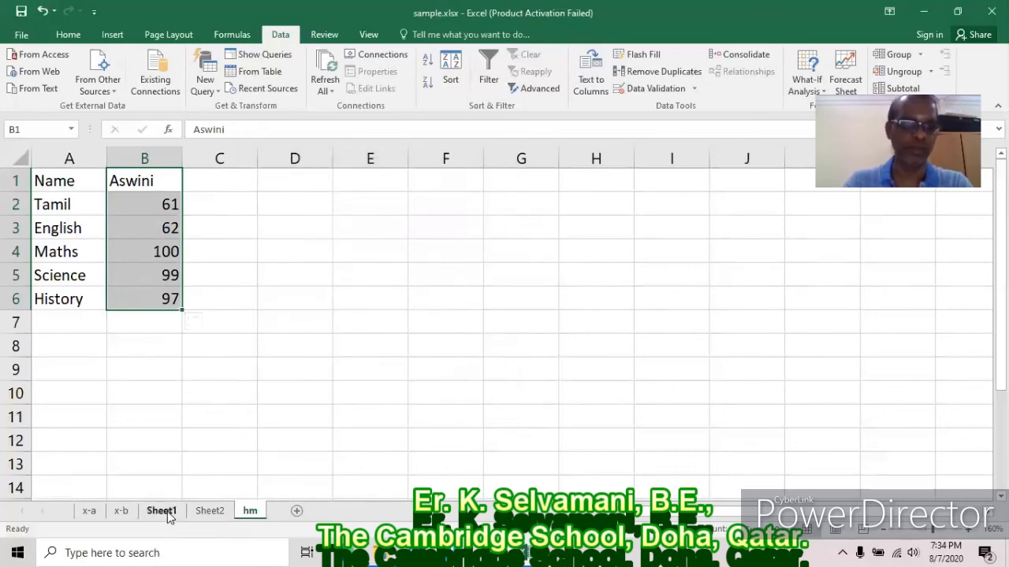
# Go to Sheet2 and inspect the Basic Pay, HRA, TA, PF, IT and Net Pay cells B2–G2.
pyautogui.click(162, 510)
pyautogui.click(214, 511)
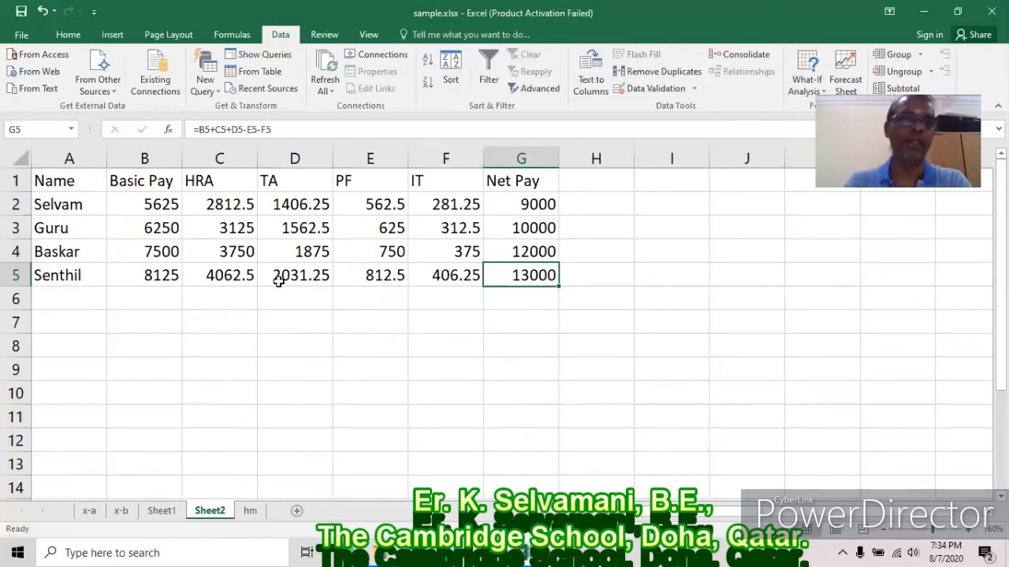
pyautogui.click(156, 205)
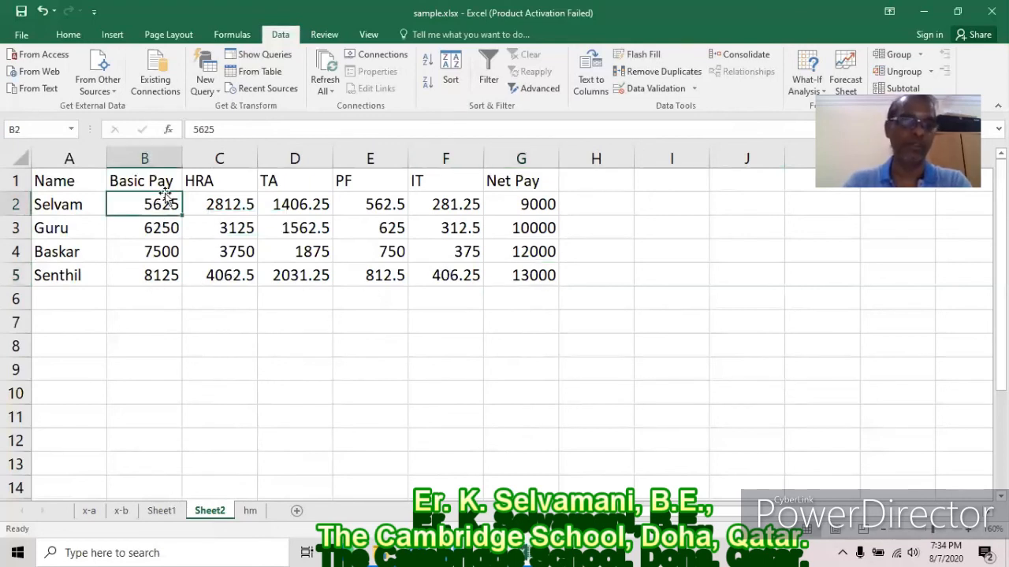
pyautogui.click(230, 206)
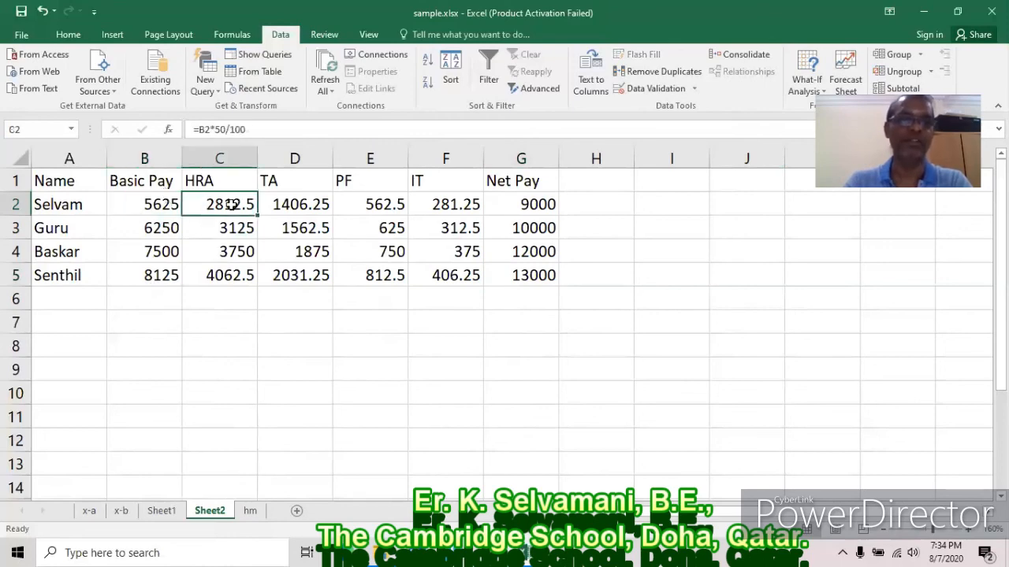
pyautogui.click(319, 211)
pyautogui.click(388, 208)
pyautogui.click(443, 202)
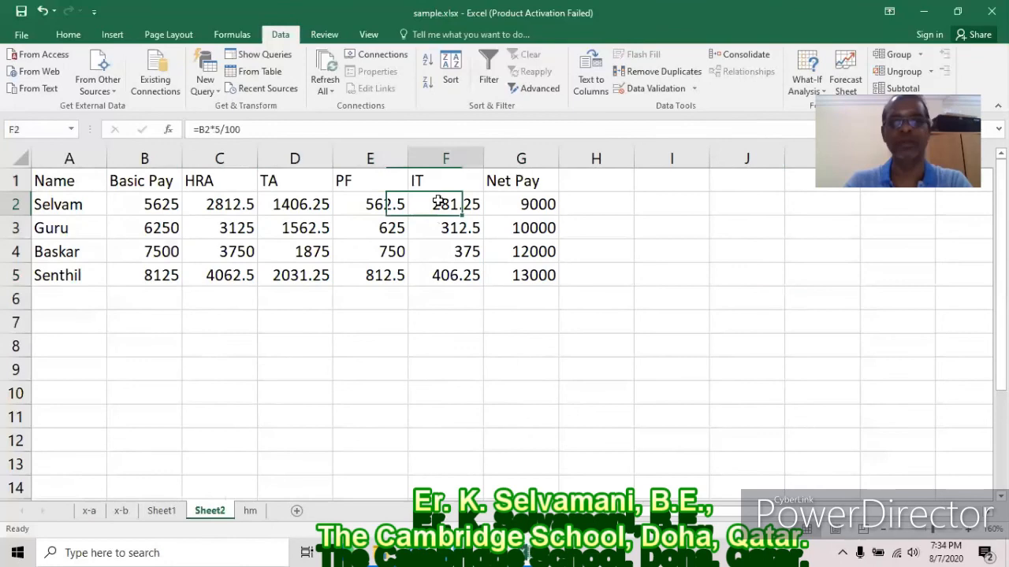
pyautogui.click(534, 204)
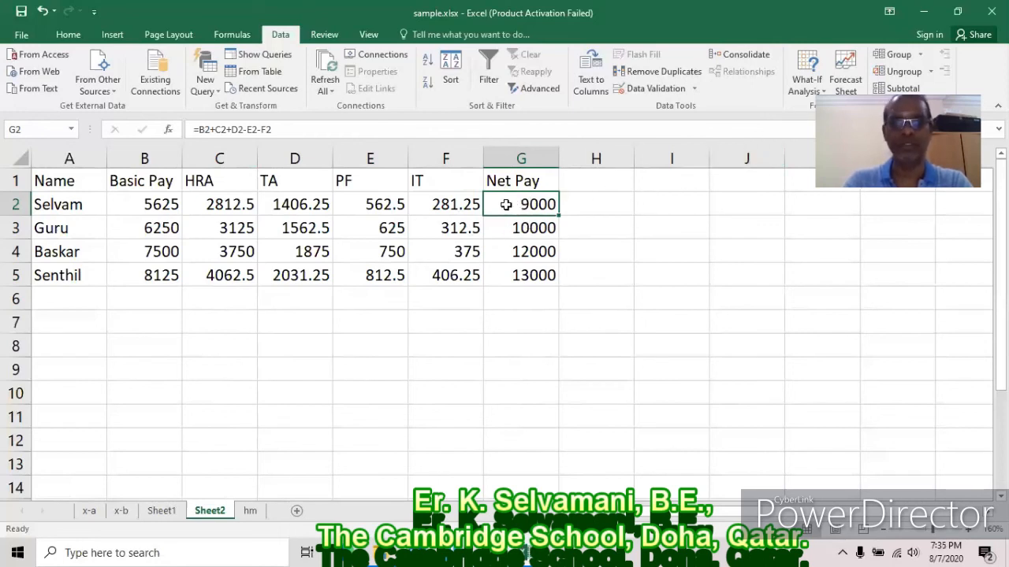
# Goal Seek G2 to 9500 by changing B2, giving a Basic Pay of 5937.5.
pyautogui.click(823, 89)
pyautogui.click(819, 124)
pyautogui.write('9500')
pyautogui.click(394, 306)
pyautogui.write('b2')
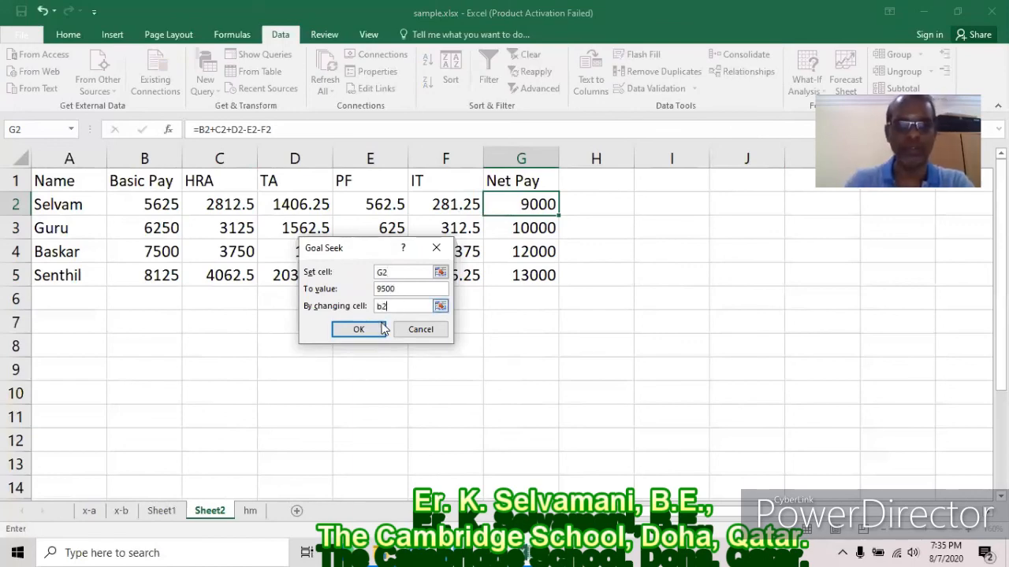
pyautogui.click(372, 332)
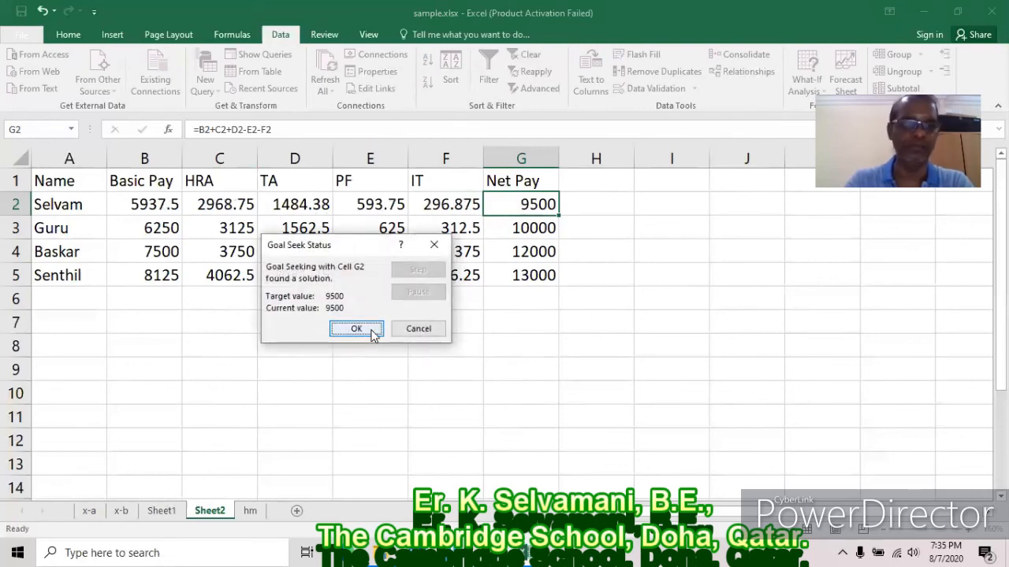
pyautogui.click(356, 328)
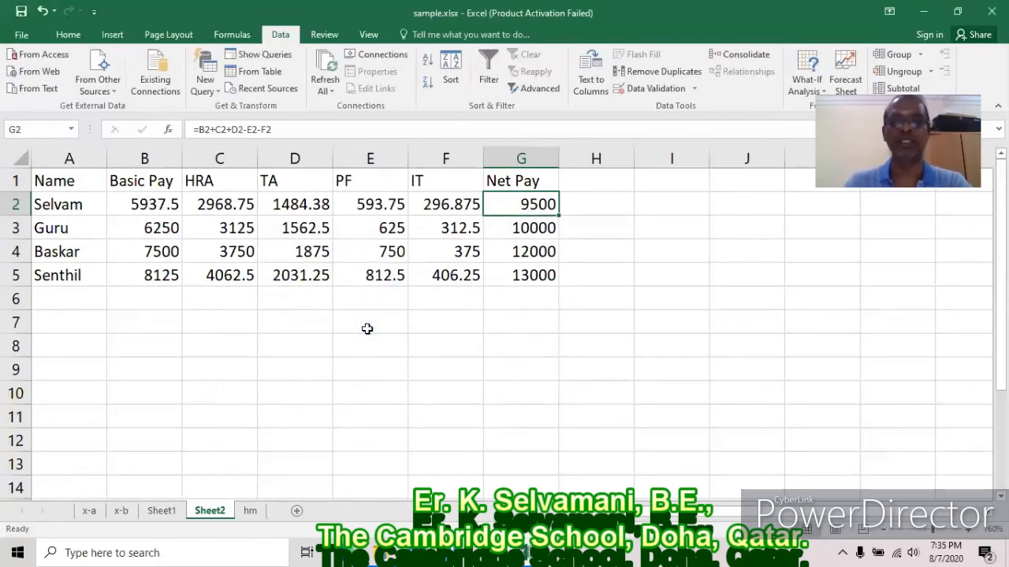